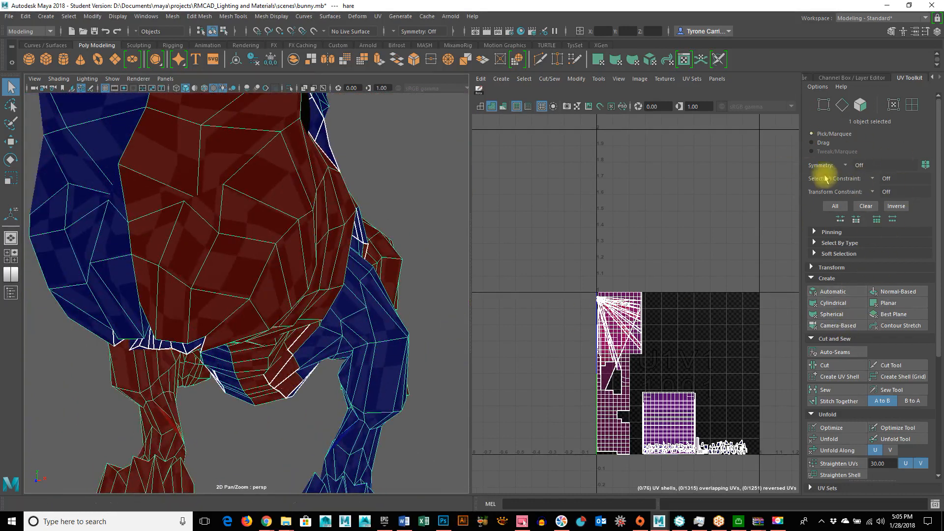
Step: Deselect the bunny to examine its plain shaded surface from several sides, and reselect the body mesh
{"action": "right_click_drag", "start_coordinate": [320, 324], "coordinate": [253, 295], "text": "alt"}
{"action": "left_click_drag", "start_coordinate": [253, 295], "coordinate": [381, 267], "text": "alt"}
{"action": "left_click", "coordinate": [404, 338]}
{"action": "mouse_move", "coordinate": [403, 338]}
{"action": "left_mouse_down", "text": "alt"}
{"action": "mouse_move", "coordinate": [335, 338]}
{"action": "mouse_move", "coordinate": [281, 373]}
{"action": "mouse_move", "coordinate": [416, 375]}
{"action": "mouse_move", "coordinate": [419, 363]}
{"action": "left_mouse_up", "text": "alt"}
{"action": "key", "text": "5"}
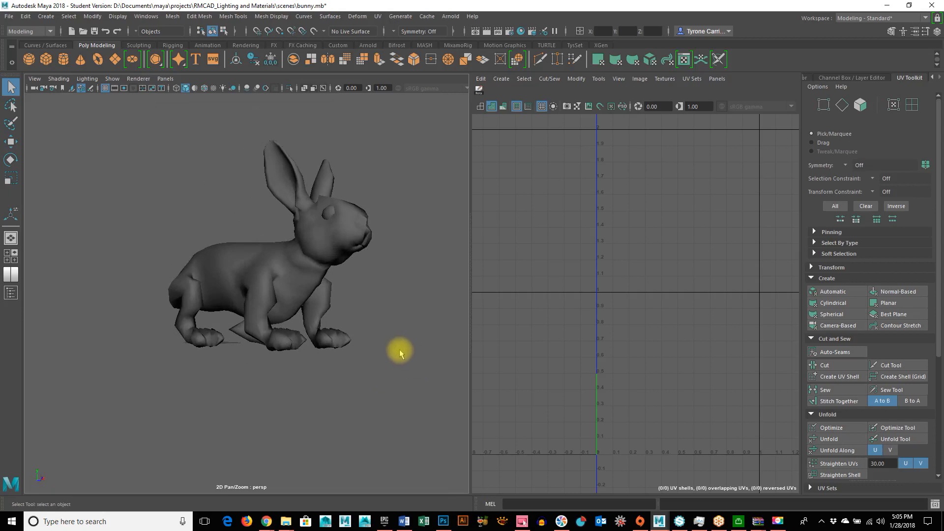
{"action": "left_click_drag", "start_coordinate": [400, 352], "coordinate": [371, 379], "text": "alt"}
{"action": "right_click_drag", "start_coordinate": [371, 379], "coordinate": [276, 313], "text": "alt"}
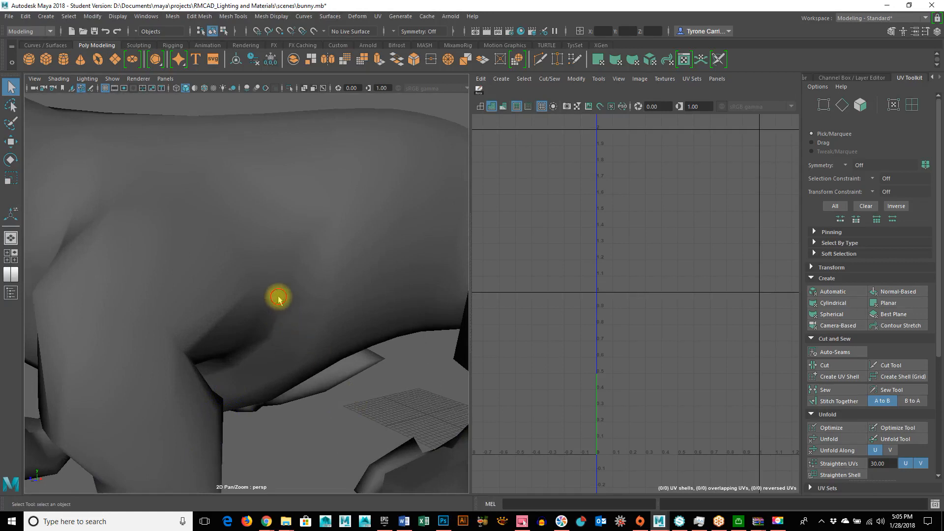
{"action": "left_click", "coordinate": [278, 299]}
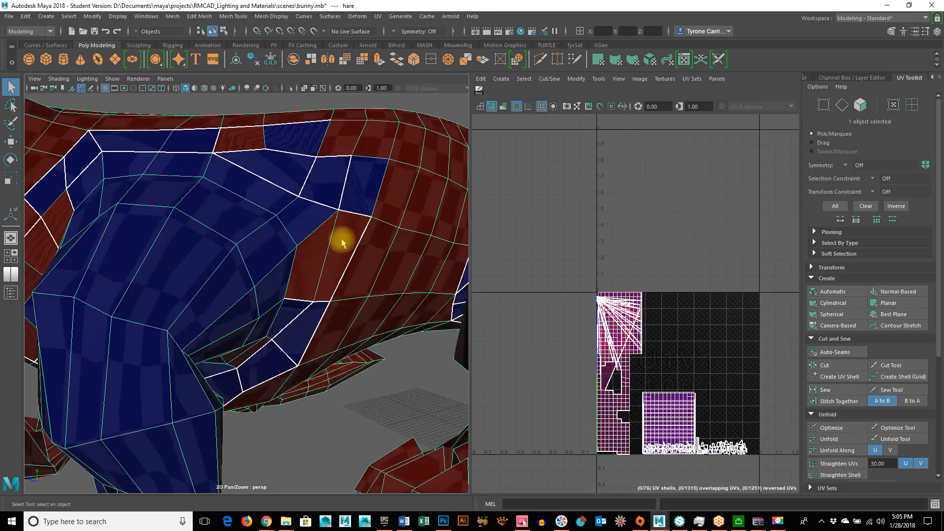
Step: Turn the checker map display off and back on for the bunny
{"action": "left_click", "coordinate": [664, 79]}
{"action": "left_click", "coordinate": [681, 96]}
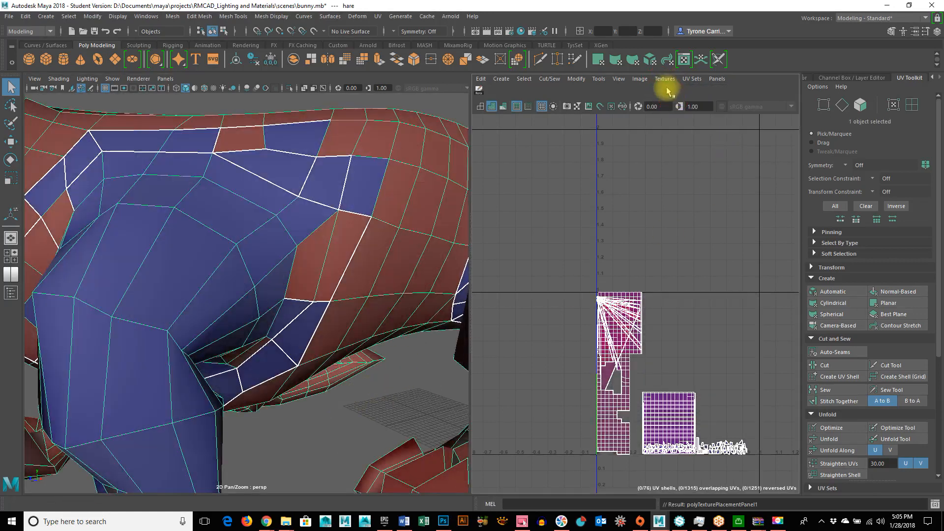
{"action": "left_click", "coordinate": [669, 97]}
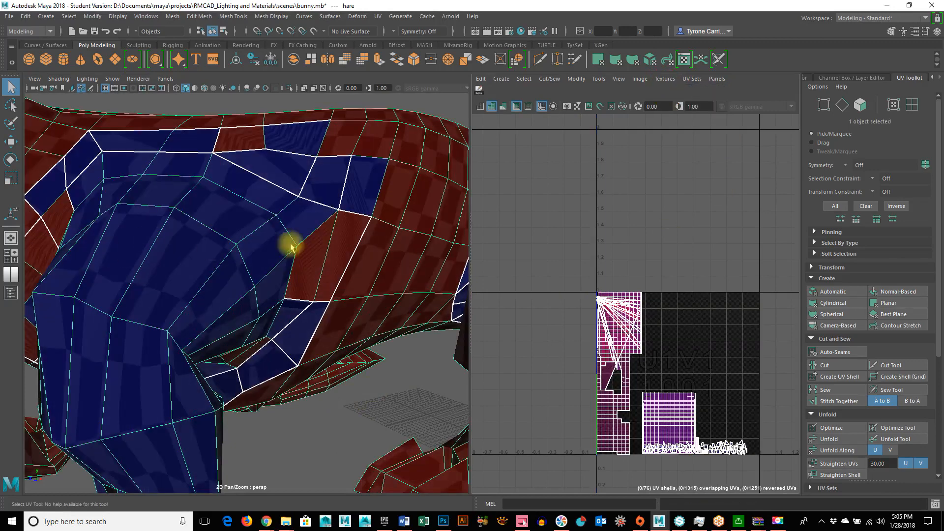
{"action": "mouse_move", "coordinate": [343, 332]}
{"action": "left_mouse_down", "text": "alt"}
{"action": "mouse_move", "coordinate": [289, 331]}
{"action": "mouse_move", "coordinate": [348, 317]}
{"action": "left_mouse_up", "text": "alt"}
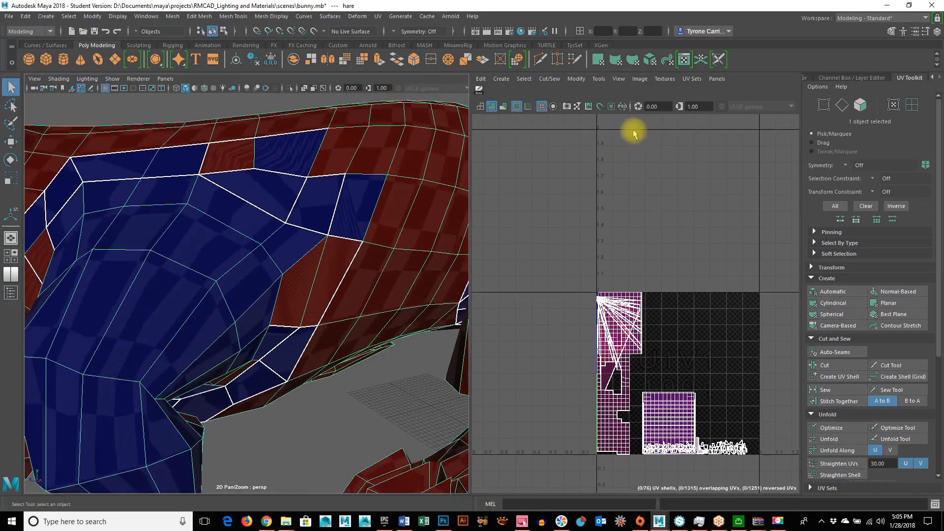
Step: Widen the UV editor view, set a finer checker pattern, and inspect the pattern around the bunny's front shoulder
{"action": "left_click_drag", "start_coordinate": [471, 129], "coordinate": [373, 133]}
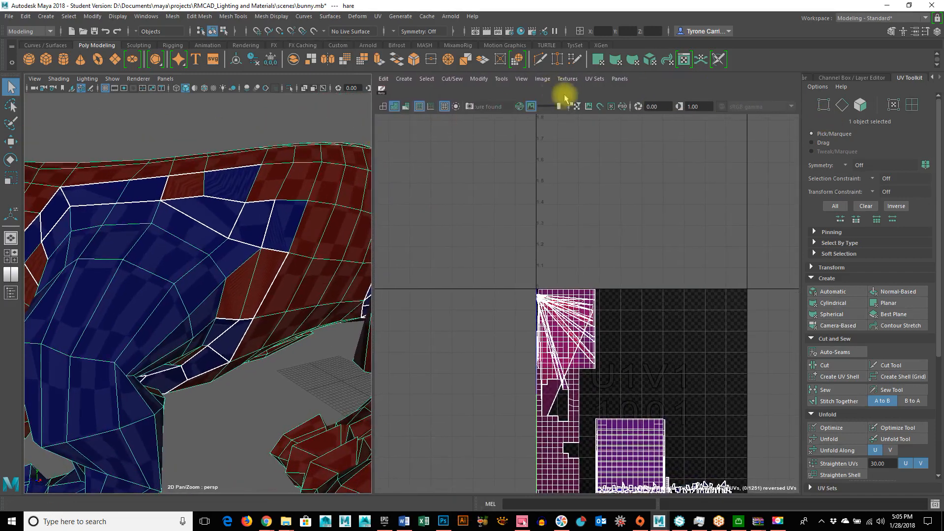
{"action": "left_click_drag", "start_coordinate": [560, 107], "coordinate": [552, 108]}
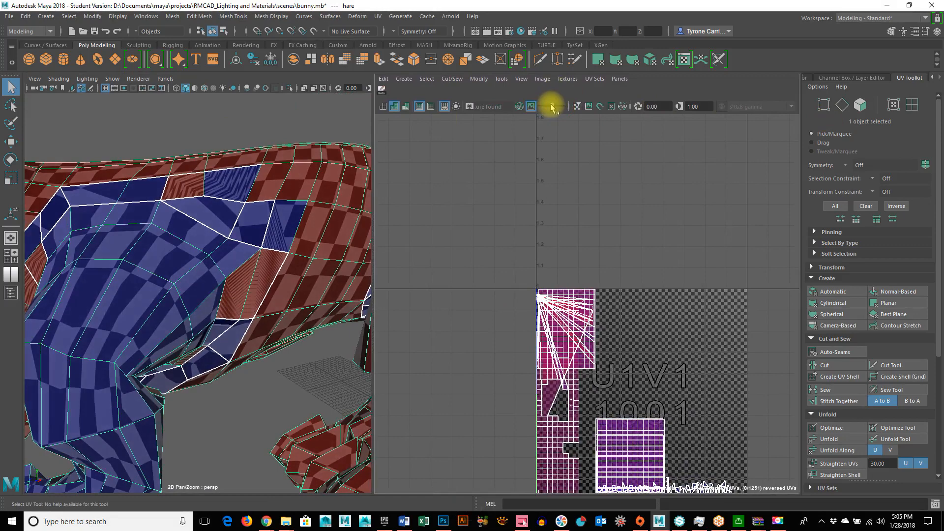
{"action": "left_click_drag", "start_coordinate": [211, 326], "coordinate": [310, 347], "text": "alt"}
{"action": "right_click_drag", "start_coordinate": [313, 291], "coordinate": [254, 343], "text": "alt"}
{"action": "left_click_drag", "start_coordinate": [255, 345], "coordinate": [244, 352], "text": "alt"}
{"action": "left_click_drag", "start_coordinate": [283, 284], "coordinate": [267, 301], "text": "alt"}
{"action": "middle_click_drag", "start_coordinate": [260, 329], "coordinate": [262, 316], "text": "alt"}
{"action": "right_click_drag", "start_coordinate": [207, 328], "coordinate": [409, 326], "text": "alt"}
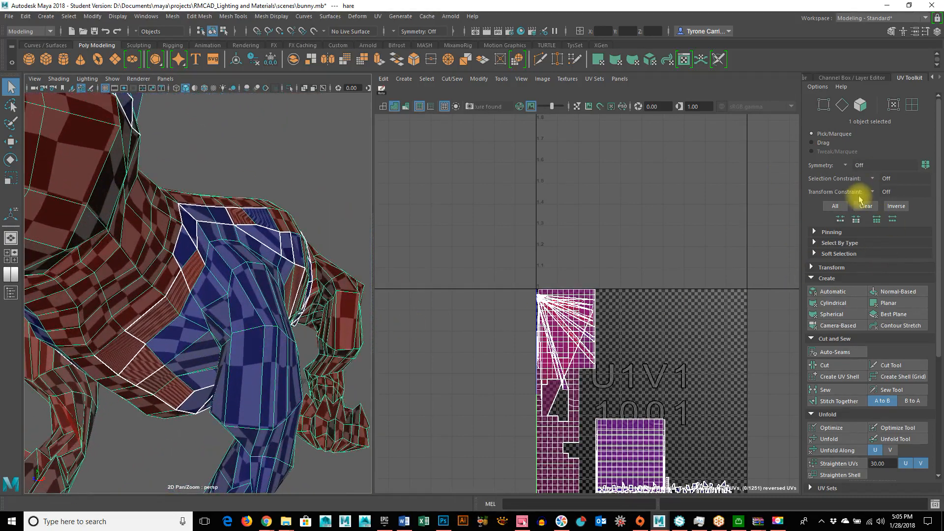
Step: Set the UV selection symmetry to Object X
{"action": "left_click", "coordinate": [845, 165]}
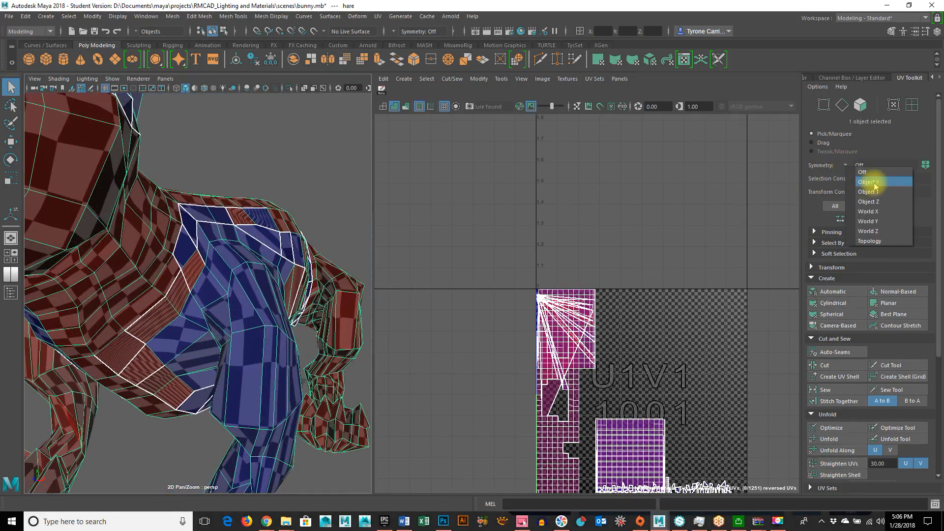
{"action": "left_click", "coordinate": [657, 86]}
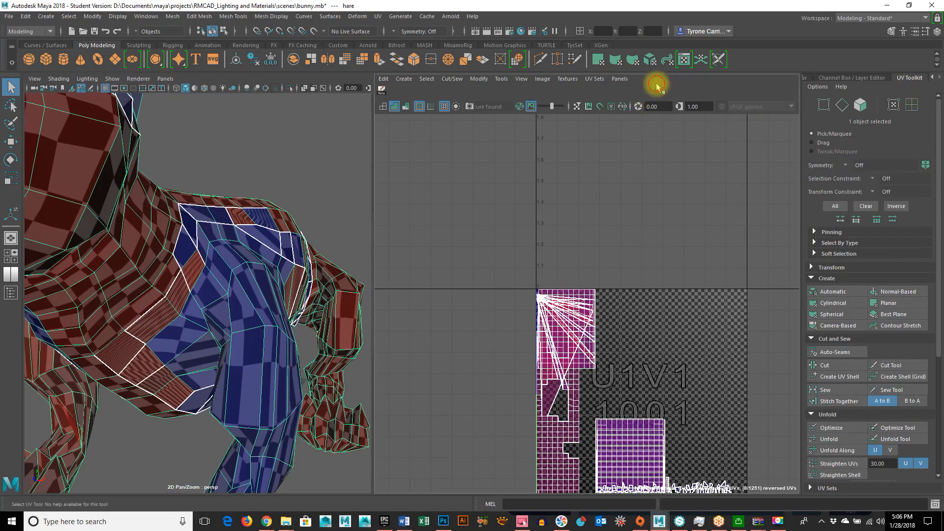
{"action": "left_click", "coordinate": [501, 80]}
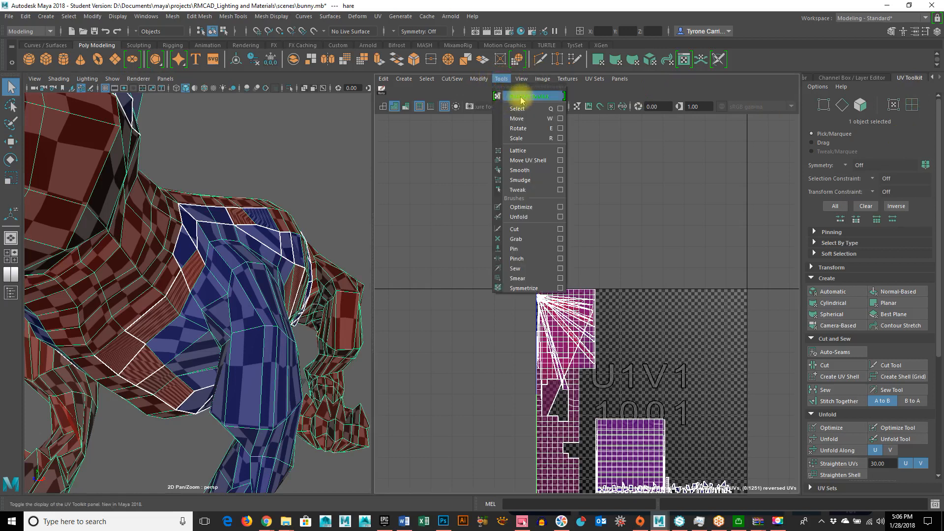
{"action": "left_click", "coordinate": [864, 53]}
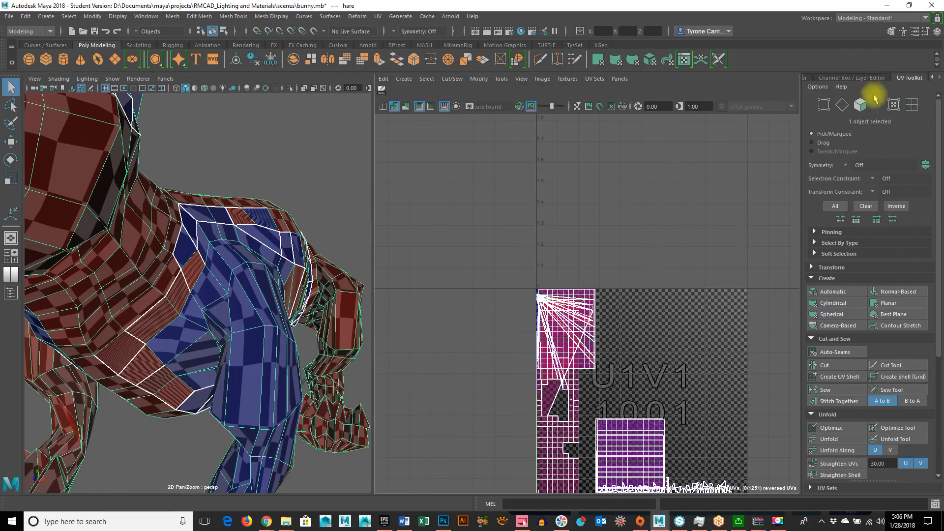
{"action": "left_click", "coordinate": [845, 167]}
{"action": "left_click", "coordinate": [866, 178]}
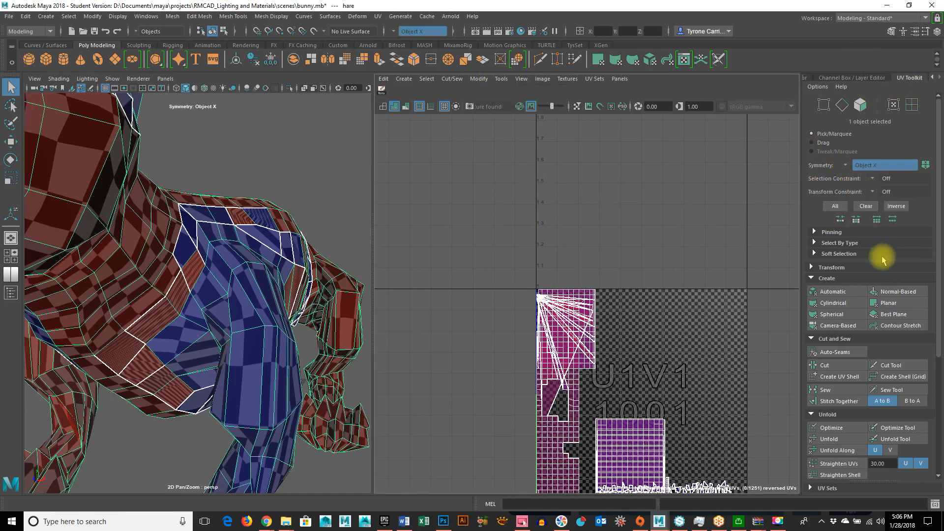
Step: Select the edge loops around both front shoulders and cut the UVs along them
{"action": "left_click_drag", "start_coordinate": [228, 386], "coordinate": [250, 341], "text": "alt"}
{"action": "right_click_drag", "start_coordinate": [295, 263], "coordinate": [296, 219]}
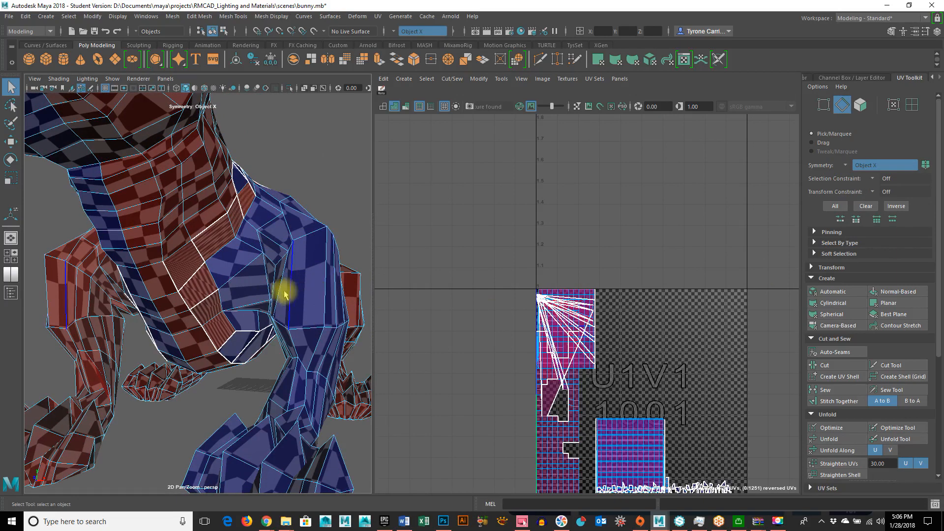
{"action": "left_click_drag", "start_coordinate": [318, 294], "coordinate": [275, 344], "text": "alt"}
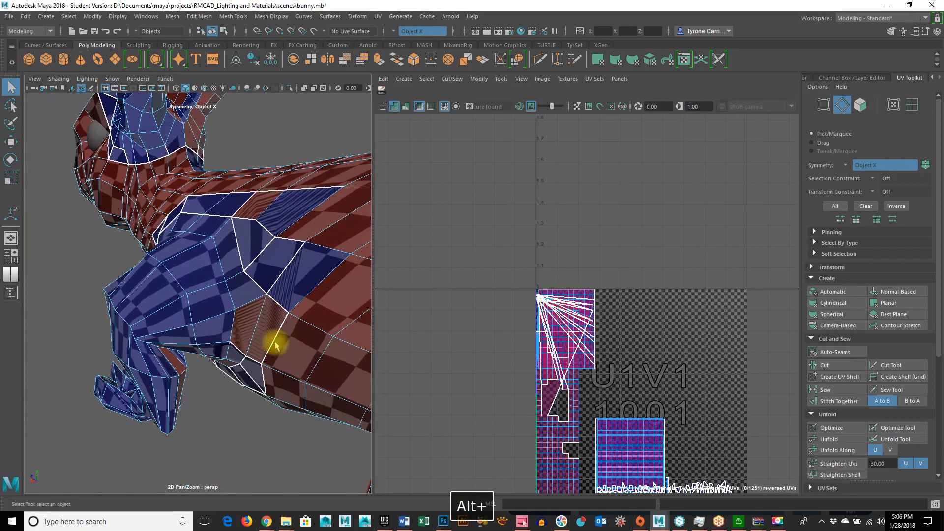
{"action": "left_click_drag", "start_coordinate": [226, 262], "coordinate": [187, 291], "text": "alt"}
{"action": "left_click_drag", "start_coordinate": [289, 305], "coordinate": [211, 311], "text": "alt"}
{"action": "right_click_drag", "start_coordinate": [211, 311], "coordinate": [268, 320], "text": "alt"}
{"action": "middle_click_drag", "start_coordinate": [267, 320], "coordinate": [237, 278], "text": "alt"}
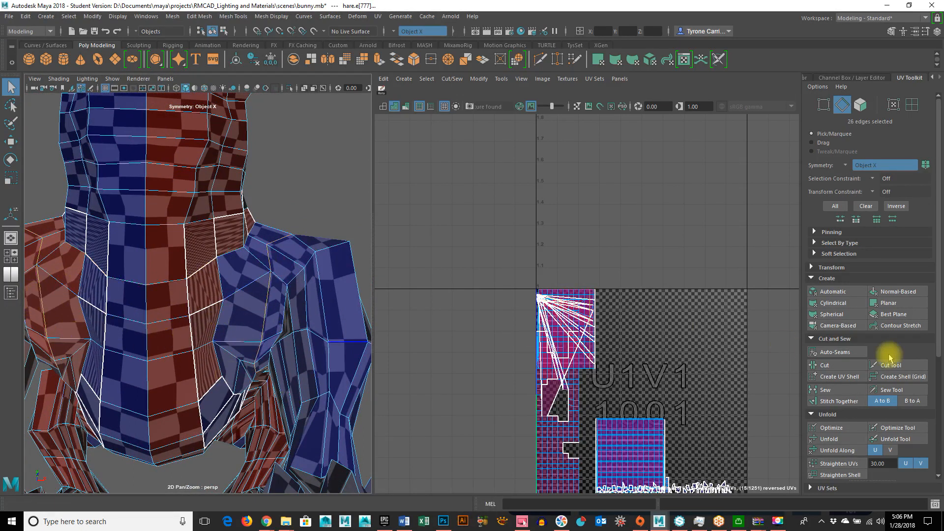
{"action": "left_click", "coordinate": [841, 366]}
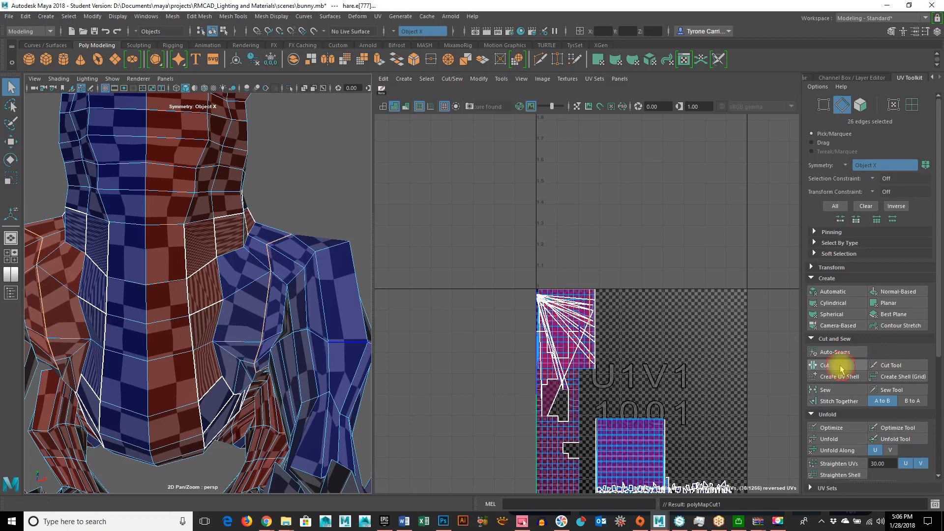
Step: Select the edge loops around both front ankles and cut the UVs along them
{"action": "left_click_drag", "start_coordinate": [281, 260], "coordinate": [228, 337], "text": "alt"}
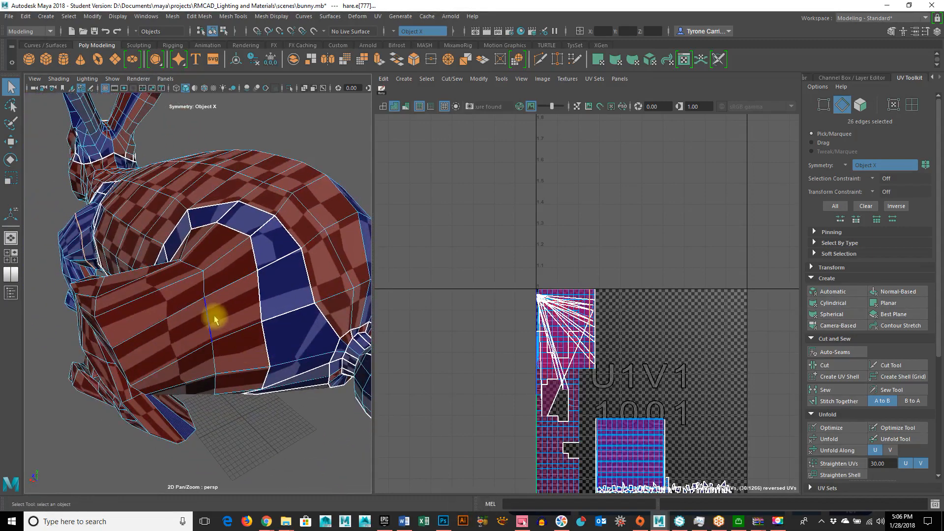
{"action": "left_click_drag", "start_coordinate": [227, 408], "coordinate": [267, 419], "text": "alt"}
{"action": "left_click_drag", "start_coordinate": [323, 341], "coordinate": [300, 385], "text": "alt"}
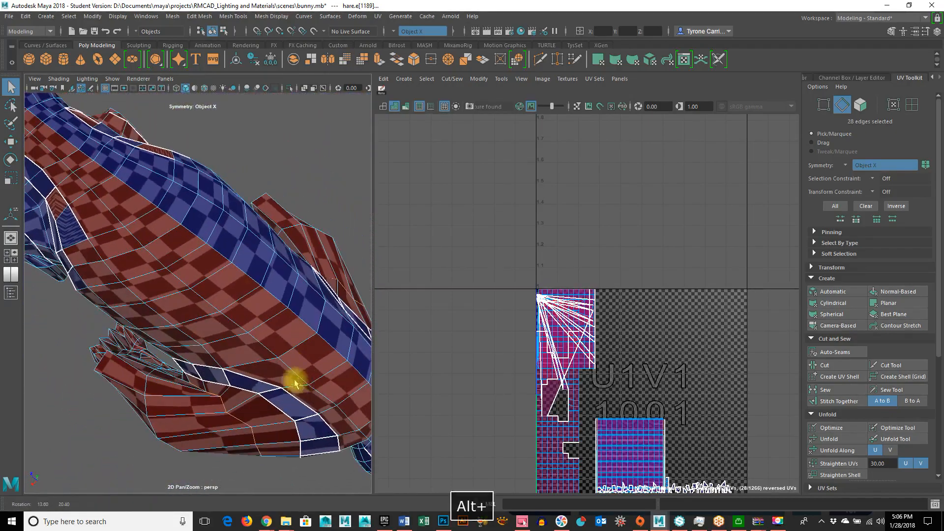
{"action": "left_click_drag", "start_coordinate": [293, 449], "coordinate": [283, 386], "text": "alt"}
{"action": "mouse_move", "coordinate": [284, 264]}
{"action": "left_mouse_down", "text": "alt"}
{"action": "mouse_move", "coordinate": [270, 289]}
{"action": "mouse_move", "coordinate": [270, 274]}
{"action": "mouse_move", "coordinate": [219, 292]}
{"action": "mouse_move", "coordinate": [292, 342]}
{"action": "mouse_move", "coordinate": [243, 383]}
{"action": "mouse_move", "coordinate": [241, 277]}
{"action": "mouse_move", "coordinate": [164, 320]}
{"action": "mouse_move", "coordinate": [285, 264]}
{"action": "mouse_move", "coordinate": [321, 197]}
{"action": "mouse_move", "coordinate": [348, 187]}
{"action": "mouse_move", "coordinate": [217, 279]}
{"action": "mouse_move", "coordinate": [379, 320]}
{"action": "mouse_move", "coordinate": [226, 306]}
{"action": "mouse_move", "coordinate": [238, 356]}
{"action": "mouse_move", "coordinate": [196, 352]}
{"action": "mouse_move", "coordinate": [173, 366]}
{"action": "mouse_move", "coordinate": [289, 264]}
{"action": "left_mouse_up", "text": "alt"}
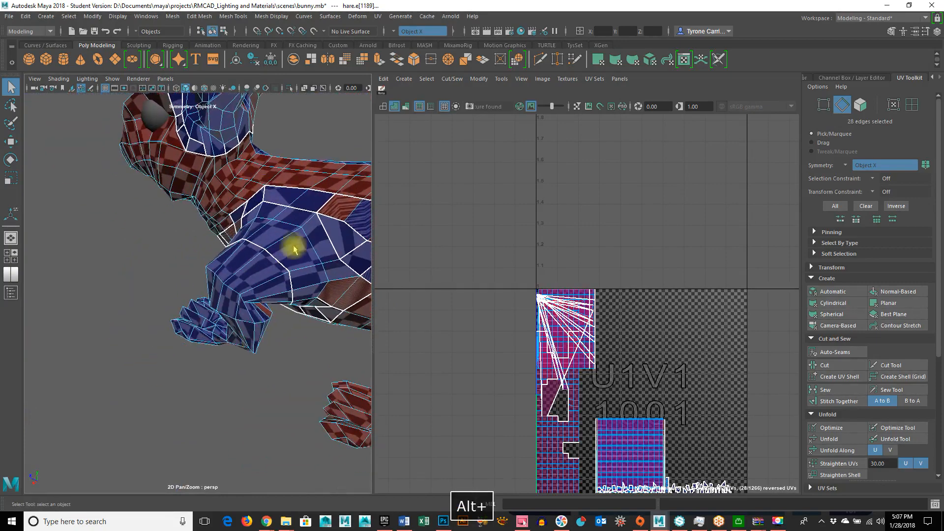
{"action": "left_click_drag", "start_coordinate": [219, 347], "coordinate": [197, 330], "text": "alt"}
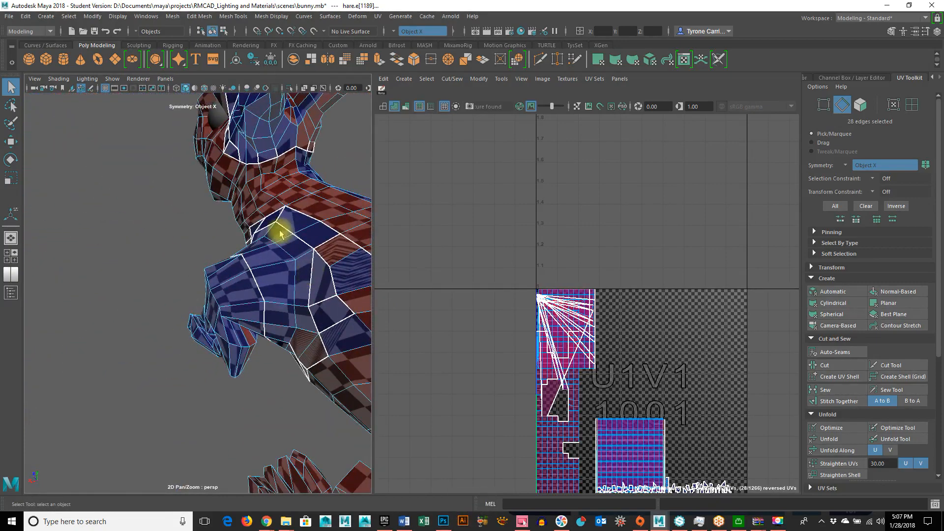
{"action": "left_click_drag", "start_coordinate": [307, 350], "coordinate": [300, 262], "text": "alt"}
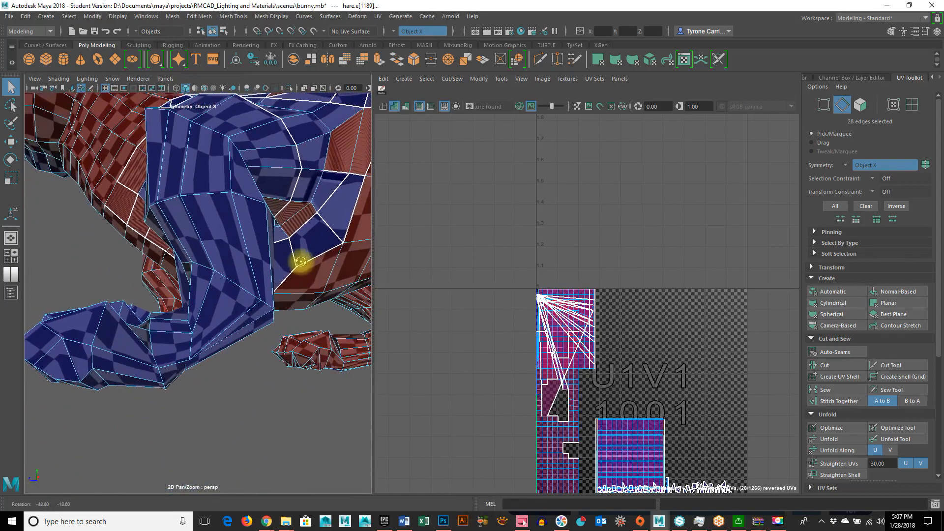
{"action": "left_click_drag", "start_coordinate": [217, 329], "coordinate": [192, 331], "text": "alt"}
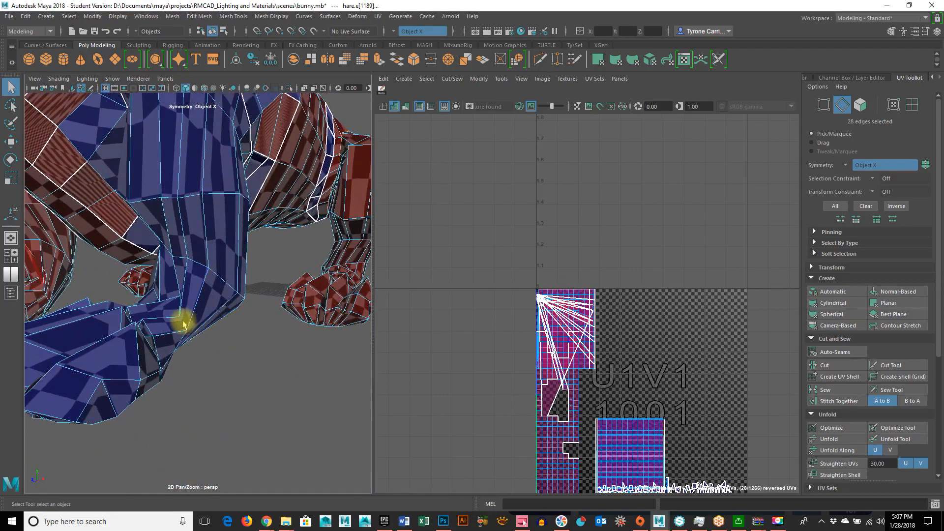
{"action": "left_click_drag", "start_coordinate": [157, 372], "coordinate": [255, 410], "text": "alt"}
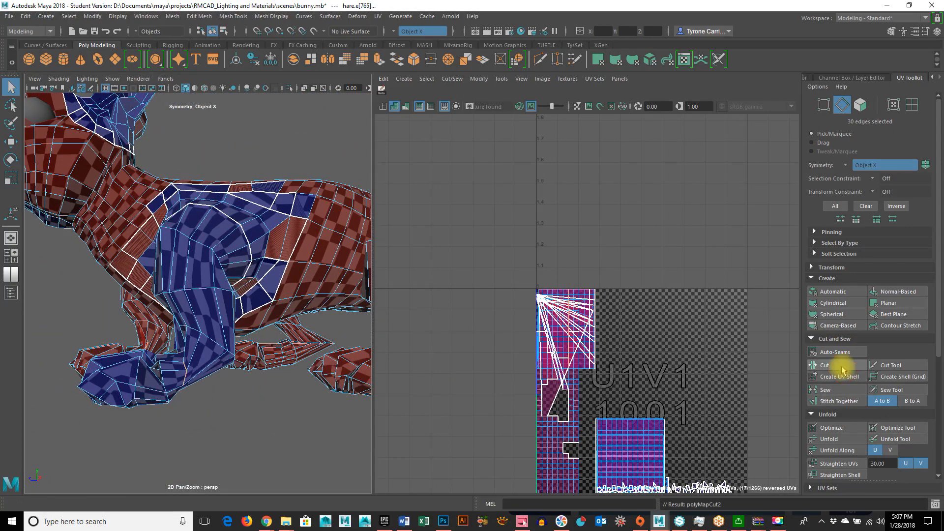
Step: Select the lengthwise edge loop running down the hidden back side of the front legs
{"action": "left_click_drag", "start_coordinate": [155, 332], "coordinate": [290, 324], "text": "alt"}
{"action": "right_click_drag", "start_coordinate": [291, 325], "coordinate": [342, 344], "text": "alt"}
{"action": "right_click_drag", "start_coordinate": [282, 359], "coordinate": [204, 354], "text": "alt"}
{"action": "left_click_drag", "start_coordinate": [205, 354], "coordinate": [181, 215], "text": "alt"}
{"action": "left_click", "coordinate": [158, 194]}
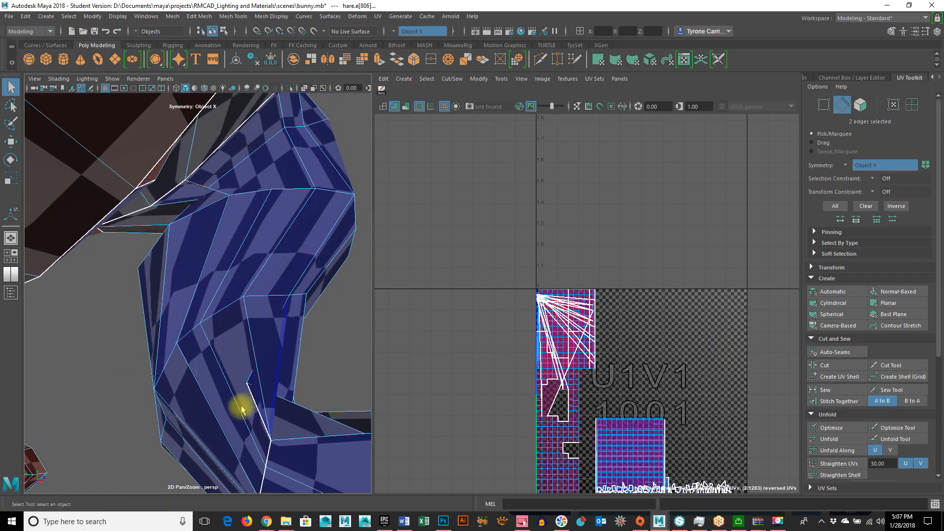
{"action": "left_click_drag", "start_coordinate": [240, 406], "coordinate": [253, 346], "text": "alt"}
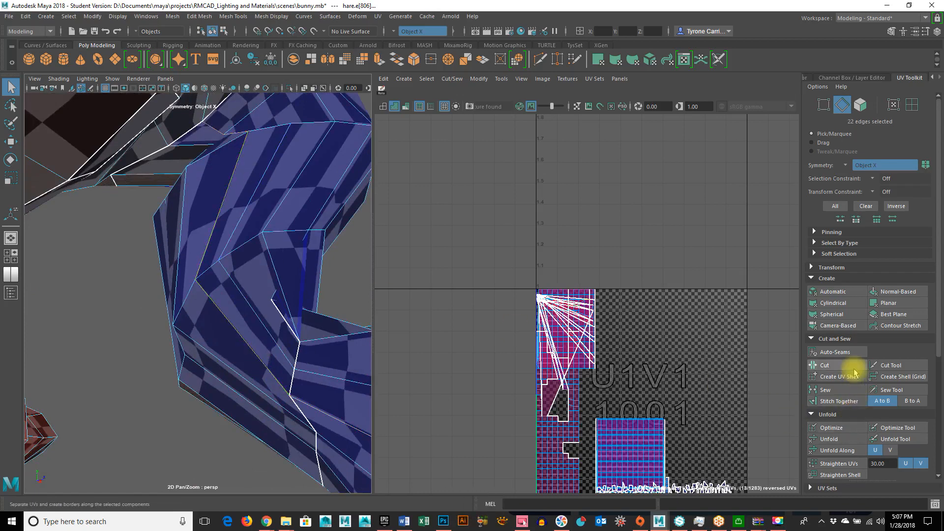
Step: Remove the edges on the front feet from the lengthwise edge loop selection
{"action": "left_click_drag", "start_coordinate": [293, 292], "coordinate": [311, 372], "text": "alt"}
{"action": "key", "text": "z"}
{"action": "right_click_drag", "start_coordinate": [204, 390], "coordinate": [324, 356], "text": "alt"}
{"action": "middle_click_drag", "start_coordinate": [269, 332], "coordinate": [146, 279], "text": "alt"}
{"action": "right_click_drag", "start_coordinate": [145, 278], "coordinate": [55, 297], "text": "alt"}
{"action": "left_click_drag", "start_coordinate": [55, 297], "coordinate": [383, 397], "text": "alt"}
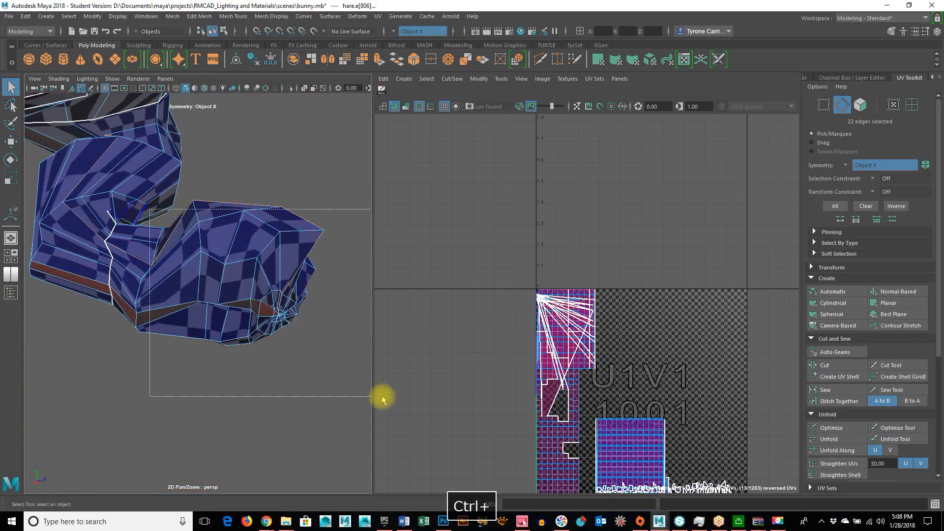
{"action": "left_click_drag", "start_coordinate": [193, 167], "coordinate": [353, 347], "text": "ctrl"}
Step: Cut the UVs along the remaining lengthwise edges of both front legs
{"action": "left_click_drag", "start_coordinate": [141, 260], "coordinate": [274, 244], "text": "alt"}
{"action": "left_click_drag", "start_coordinate": [310, 213], "coordinate": [139, 203], "text": "alt"}
{"action": "left_click_drag", "start_coordinate": [167, 317], "coordinate": [185, 344], "text": "alt"}
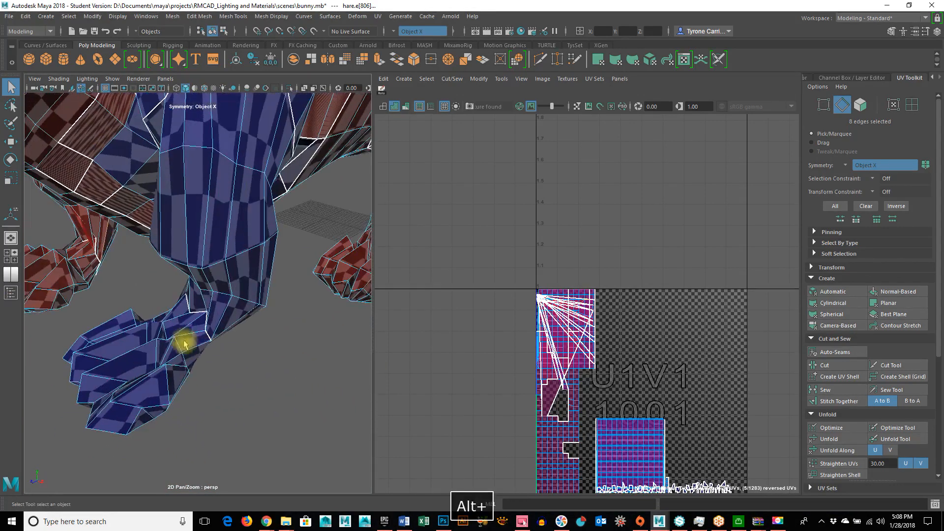
{"action": "left_click", "coordinate": [827, 365]}
Step: Switch to face selection and select the band of faces around both front legs below the elbow
{"action": "left_click_drag", "start_coordinate": [274, 320], "coordinate": [302, 331], "text": "alt"}
{"action": "right_click_drag", "start_coordinate": [287, 237], "coordinate": [295, 276]}
{"action": "left_click_drag", "start_coordinate": [265, 300], "coordinate": [297, 290], "text": "alt"}
{"action": "right_click_drag", "start_coordinate": [297, 291], "coordinate": [197, 302], "text": "alt"}
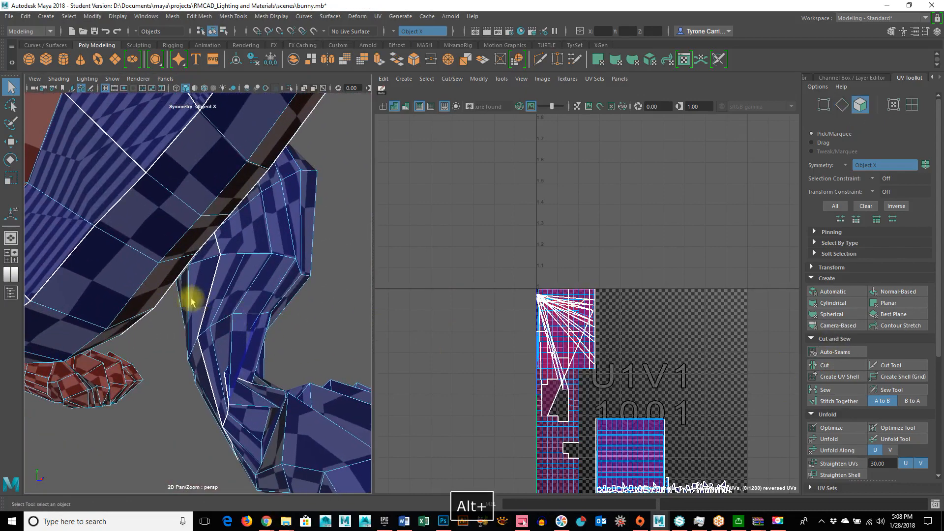
{"action": "left_click", "coordinate": [178, 312]}
{"action": "left_click_drag", "start_coordinate": [327, 297], "coordinate": [330, 307]}
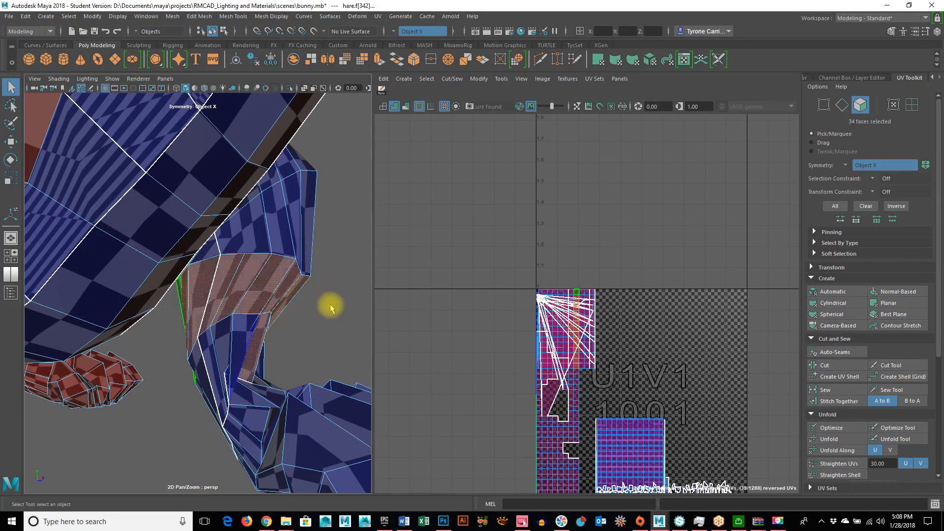
Step: Remove the stray faces from the front-leg band selection, and grow the selection along both legs toward the feet and shoulders
{"action": "left_click_drag", "start_coordinate": [195, 369], "coordinate": [298, 398], "text": "ctrl"}
{"action": "left_click_drag", "start_coordinate": [324, 414], "coordinate": [135, 301], "text": "alt"}
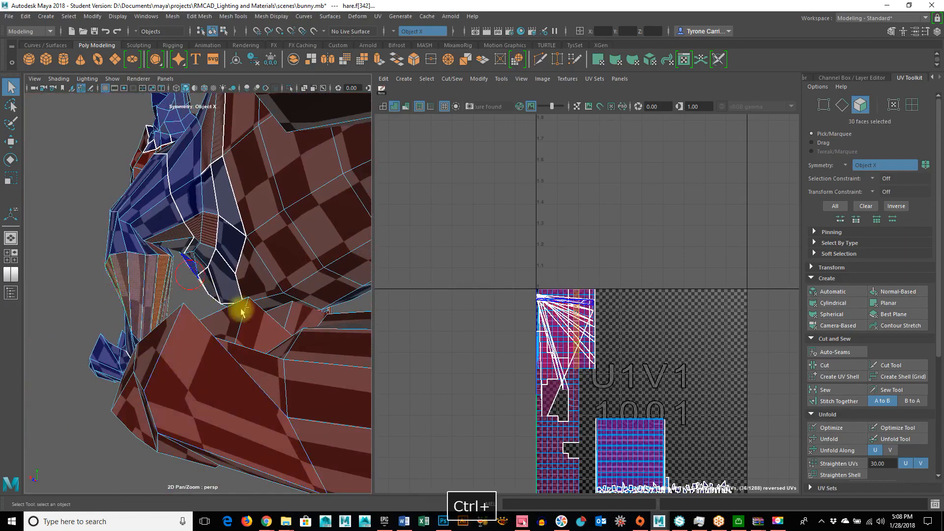
{"action": "left_click_drag", "start_coordinate": [172, 399], "coordinate": [339, 403], "text": "alt"}
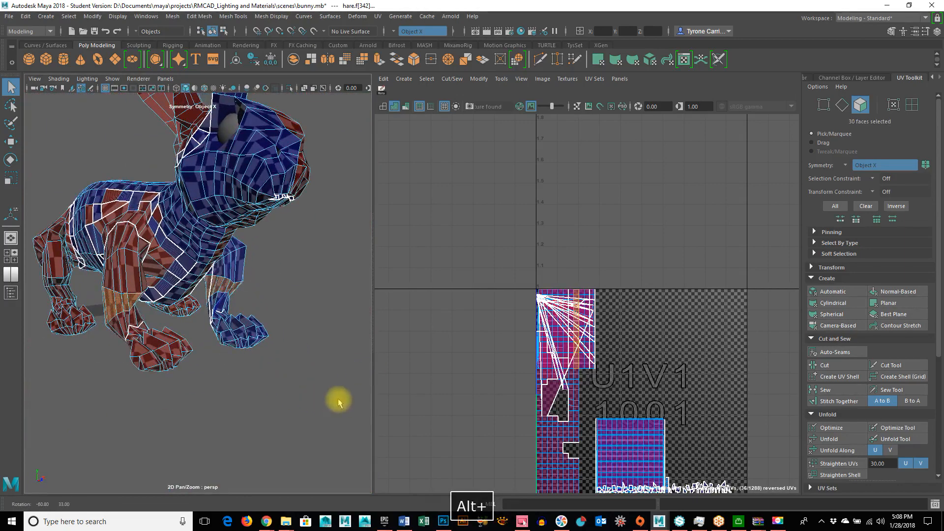
{"action": "left_click_drag", "start_coordinate": [305, 364], "coordinate": [328, 363], "text": "alt"}
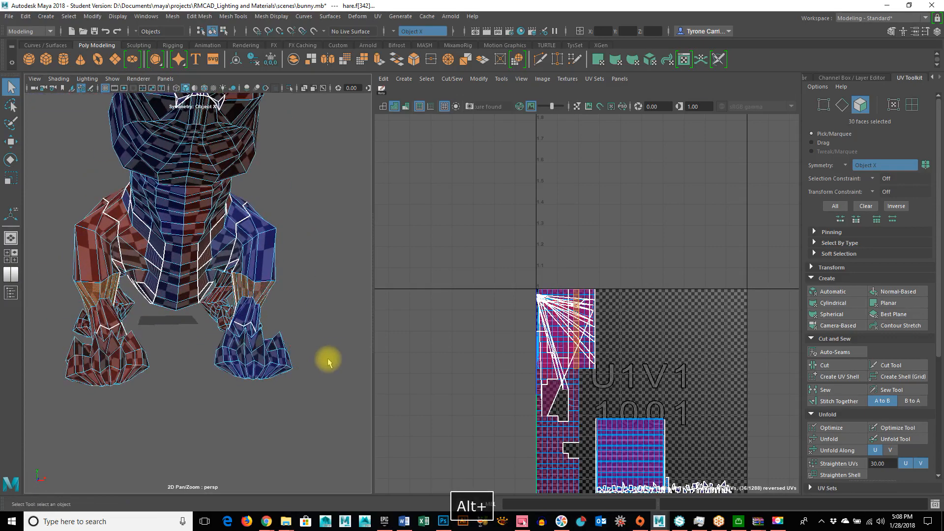
{"action": "key", "text": "shift+period"}
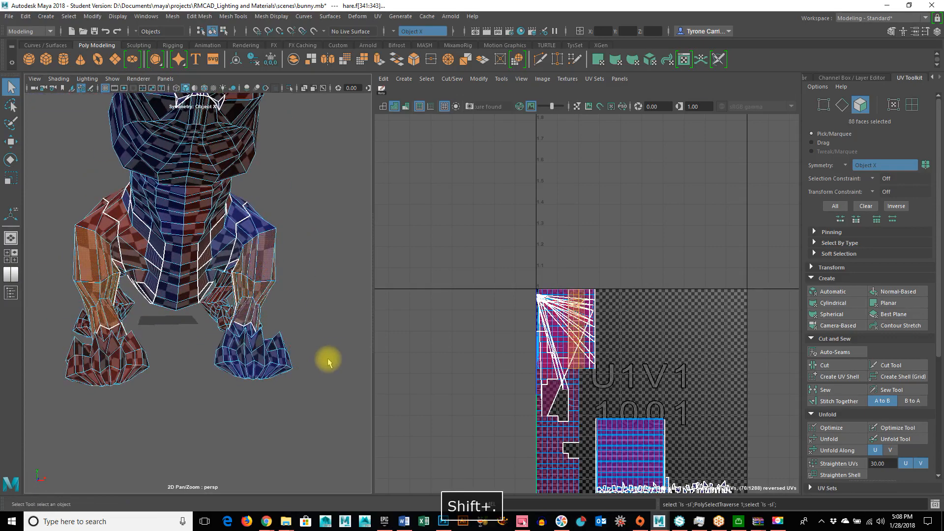
Step: Add the remaining elbow and shoulder faces up to the body seam to the symmetrical front-leg selection
{"action": "left_click_drag", "start_coordinate": [225, 327], "coordinate": [270, 344], "text": "alt"}
{"action": "right_click", "coordinate": [269, 349]}
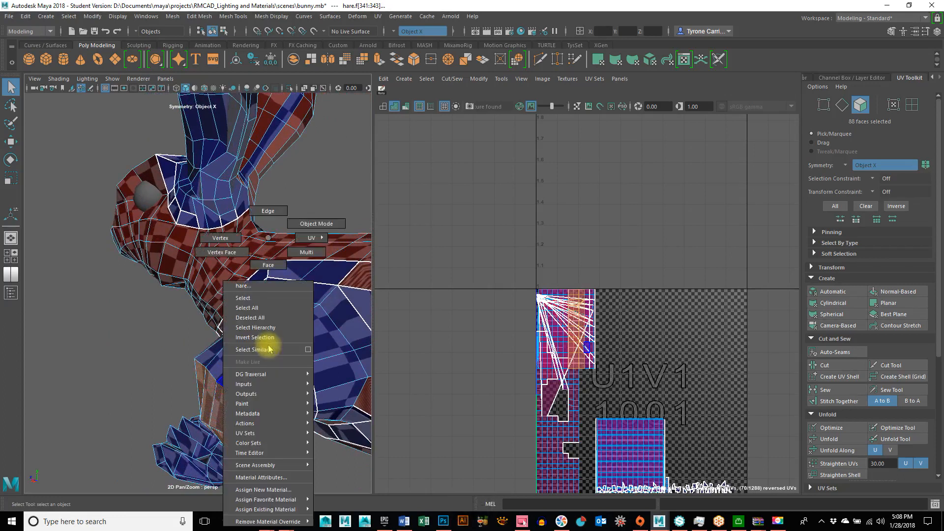
{"action": "left_click", "coordinate": [276, 266]}
{"action": "left_click", "coordinate": [236, 353], "text": "shift"}
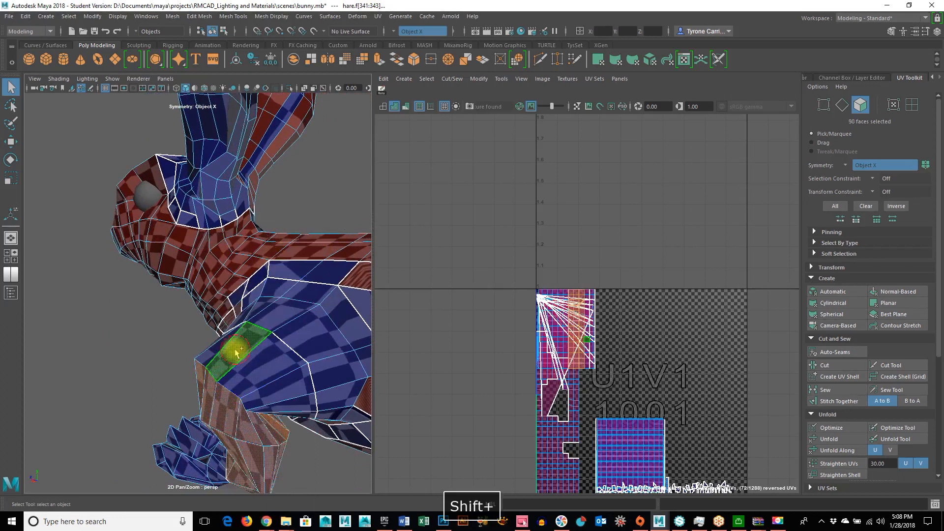
{"action": "left_click", "coordinate": [255, 373], "text": "shift"}
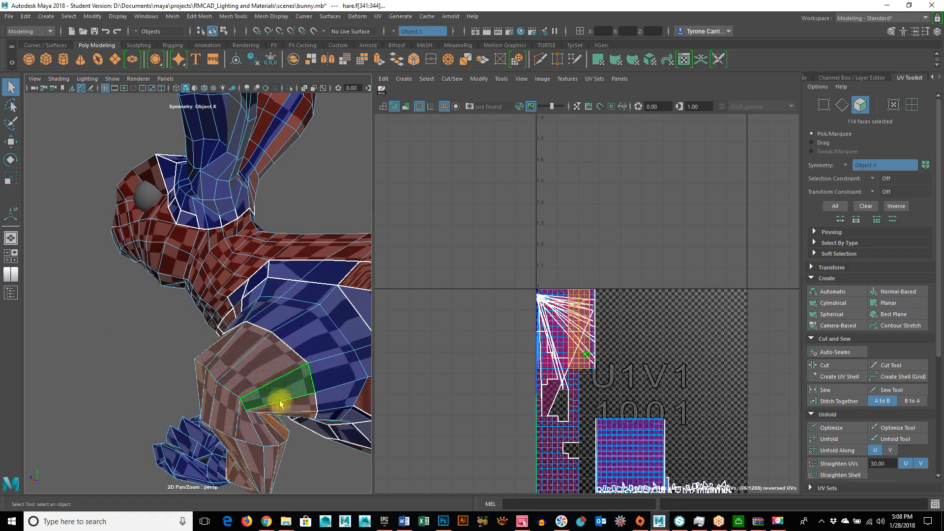
Step: Examine the selected front-leg faces from the front, side and underneath for missing or stray faces
{"action": "left_click_drag", "start_coordinate": [205, 449], "coordinate": [263, 333], "text": "alt"}
{"action": "left_click_drag", "start_coordinate": [268, 397], "coordinate": [239, 396], "text": "alt"}
{"action": "left_click_drag", "start_coordinate": [128, 416], "coordinate": [261, 333], "text": "alt"}
{"action": "right_click_drag", "start_coordinate": [288, 396], "coordinate": [224, 387], "text": "alt"}
{"action": "left_click_drag", "start_coordinate": [225, 387], "coordinate": [371, 429], "text": "alt"}
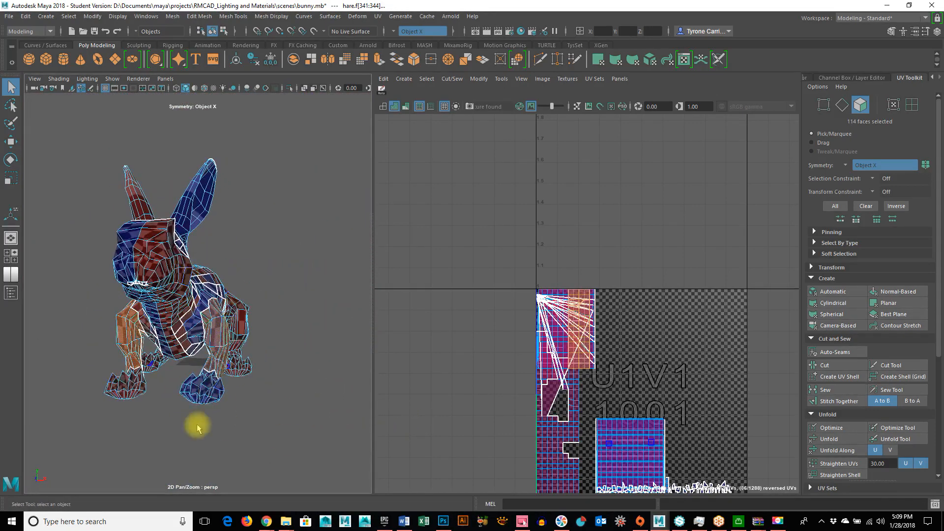
{"action": "left_click_drag", "start_coordinate": [219, 405], "coordinate": [180, 366], "text": "alt"}
{"action": "left_click_drag", "start_coordinate": [244, 377], "coordinate": [188, 386], "text": "alt"}
{"action": "right_click_drag", "start_coordinate": [187, 385], "coordinate": [348, 390], "text": "alt"}
{"action": "left_click_drag", "start_coordinate": [245, 428], "coordinate": [269, 337], "text": "alt"}
{"action": "left_click_drag", "start_coordinate": [218, 351], "coordinate": [164, 321], "text": "alt"}
{"action": "left_click_drag", "start_coordinate": [169, 467], "coordinate": [163, 401], "text": "alt"}
{"action": "left_click_drag", "start_coordinate": [298, 317], "coordinate": [156, 266], "text": "alt"}
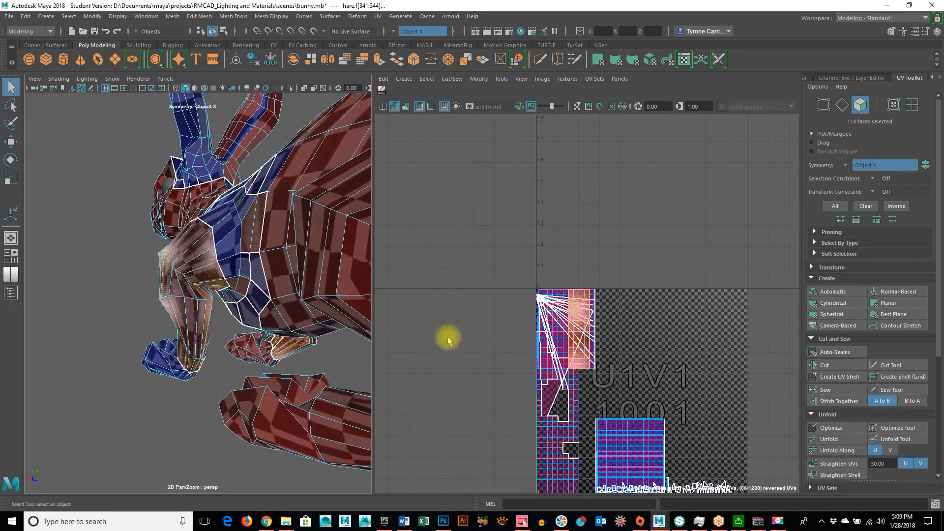
Step: Try to optimize the selected front-leg UVs with the non-manifold geometry fixed, and undo the optimization
{"action": "left_click", "coordinate": [843, 433]}
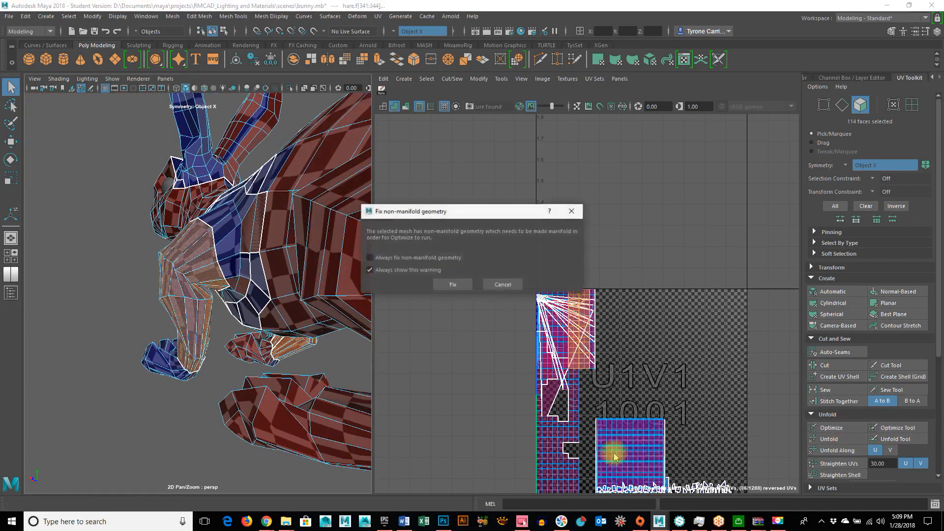
{"action": "left_click", "coordinate": [449, 285]}
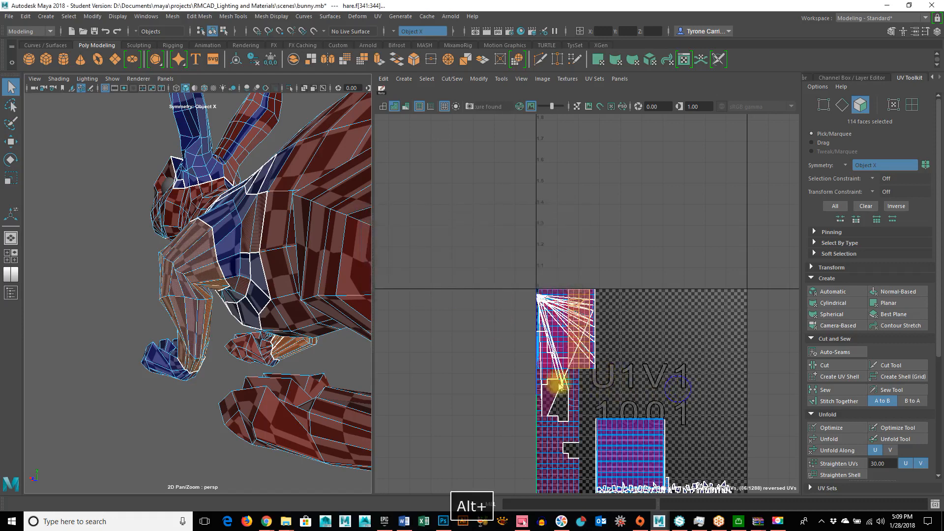
{"action": "scroll", "coordinate": [562, 388], "scroll_direction": "down", "scroll_amount": 2}
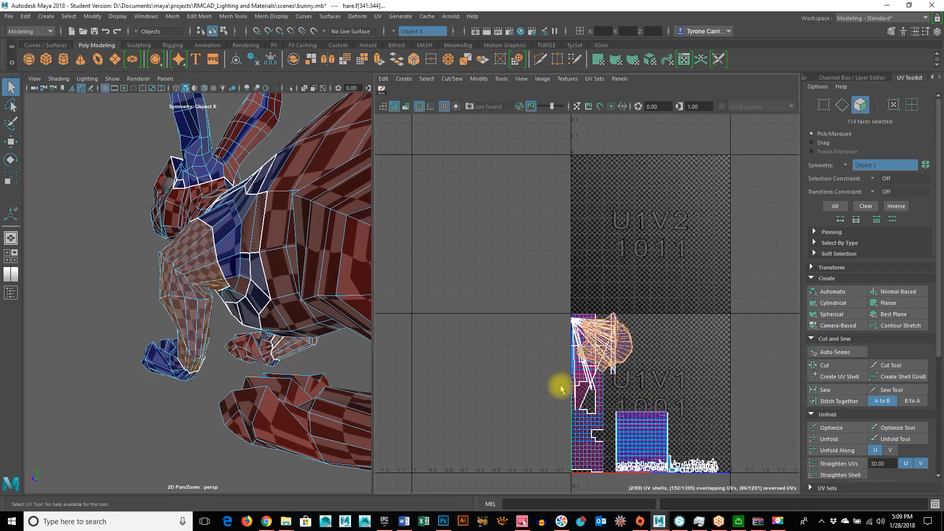
{"action": "right_click_drag", "start_coordinate": [669, 399], "coordinate": [534, 405], "text": "alt"}
{"action": "middle_click_drag", "start_coordinate": [559, 374], "coordinate": [471, 273], "text": "alt"}
{"action": "right_click_drag", "start_coordinate": [474, 306], "coordinate": [639, 325], "text": "alt"}
{"action": "middle_click_drag", "start_coordinate": [589, 308], "coordinate": [513, 350], "text": "alt"}
{"action": "key", "text": "ctrl+z"}
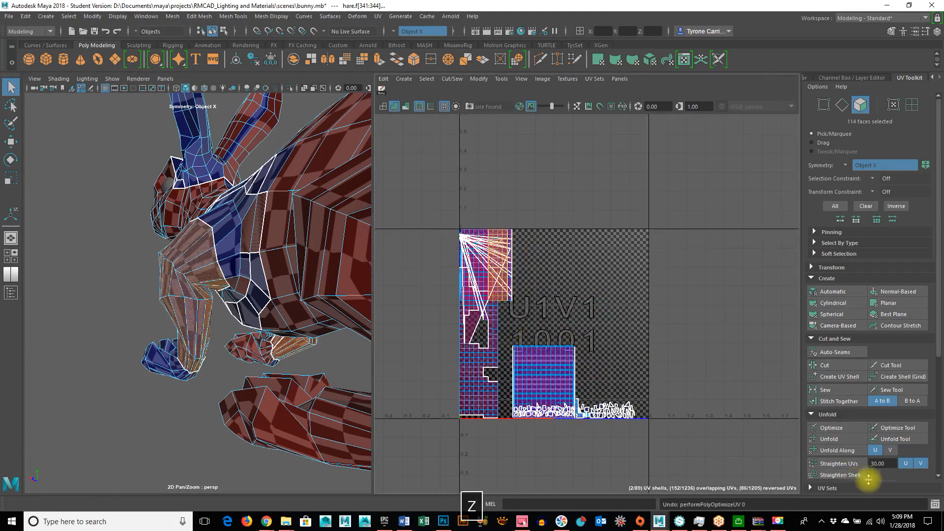
Step: Unfold the selected front-leg UVs along U, and straighten them along V only with an angle of 30
{"action": "left_click", "coordinate": [847, 454]}
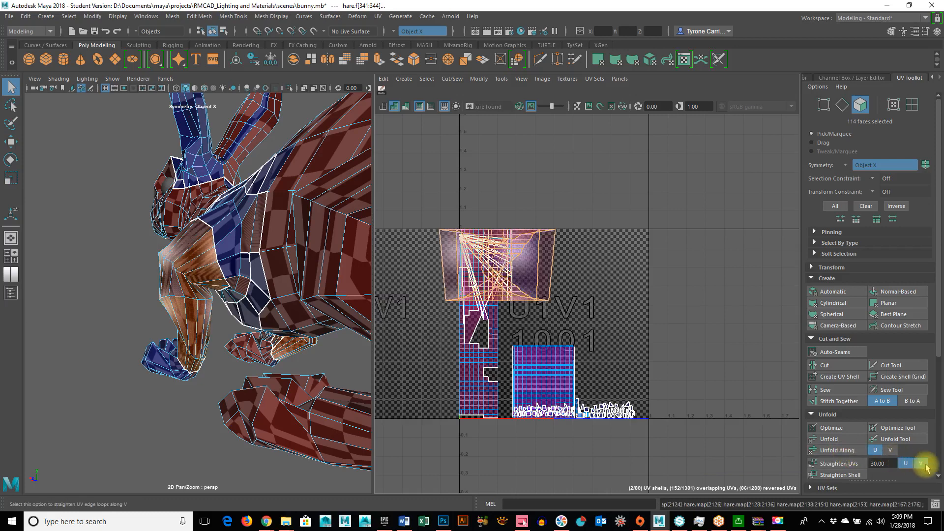
{"action": "left_click", "coordinate": [906, 464]}
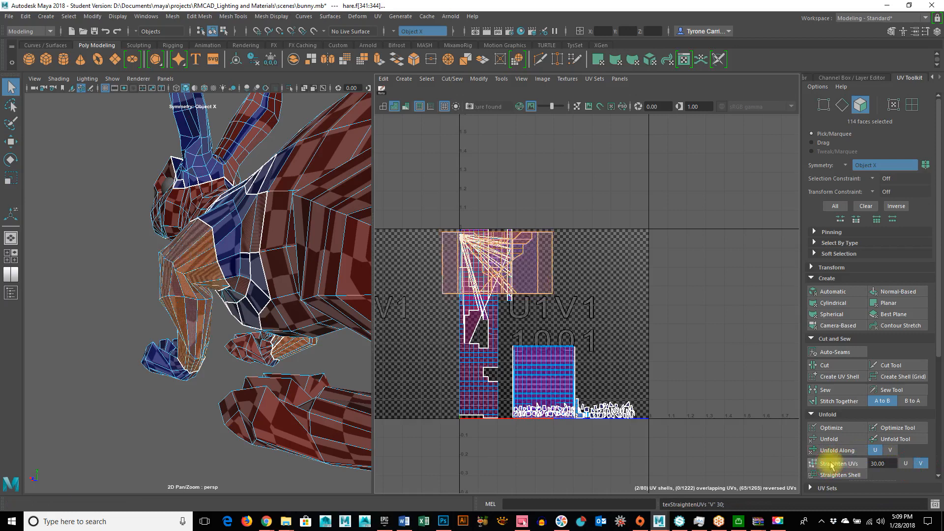
{"action": "right_click_drag", "start_coordinate": [610, 302], "coordinate": [560, 300], "text": "alt"}
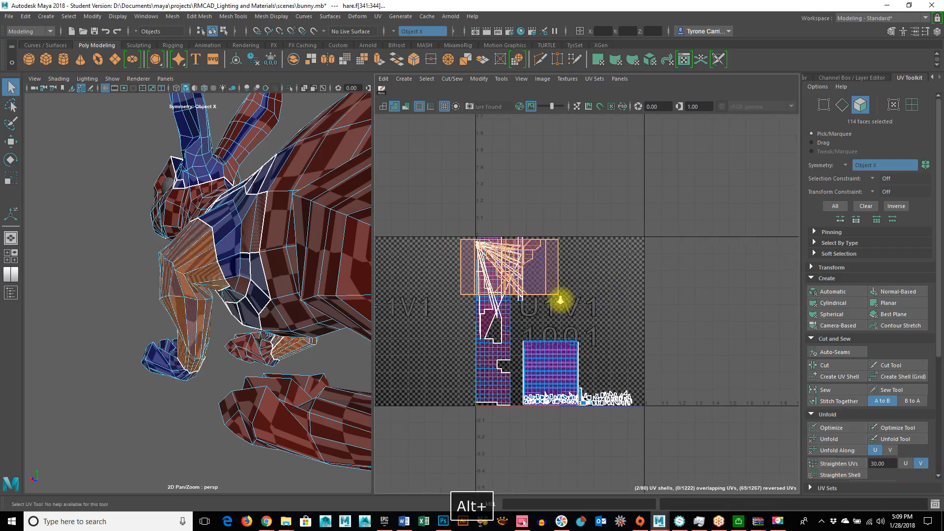
Step: Move the two overlapping front-leg UV shells sideways out of the other UVs into the empty U2V1 tile
{"action": "key", "text": "w"}
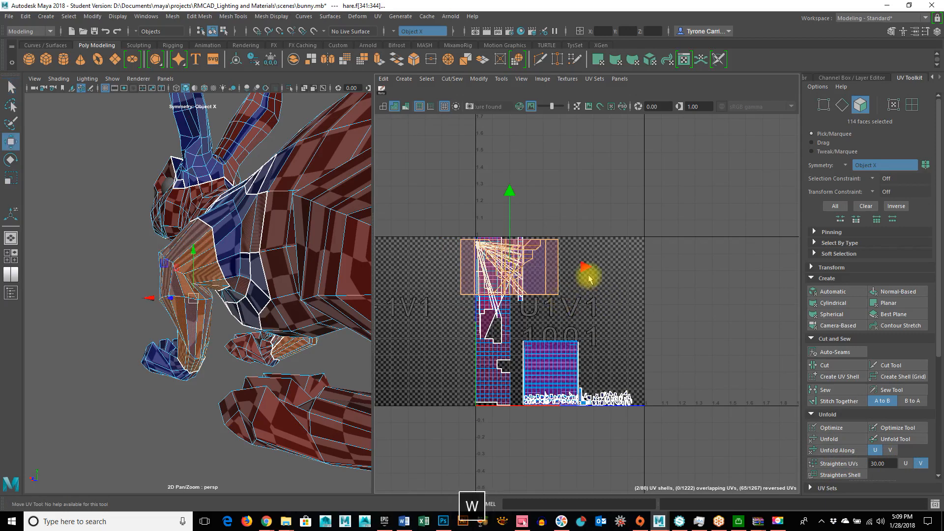
{"action": "left_click_drag", "start_coordinate": [584, 268], "coordinate": [687, 267]}
{"action": "right_click_drag", "start_coordinate": [630, 312], "coordinate": [705, 320], "text": "alt"}
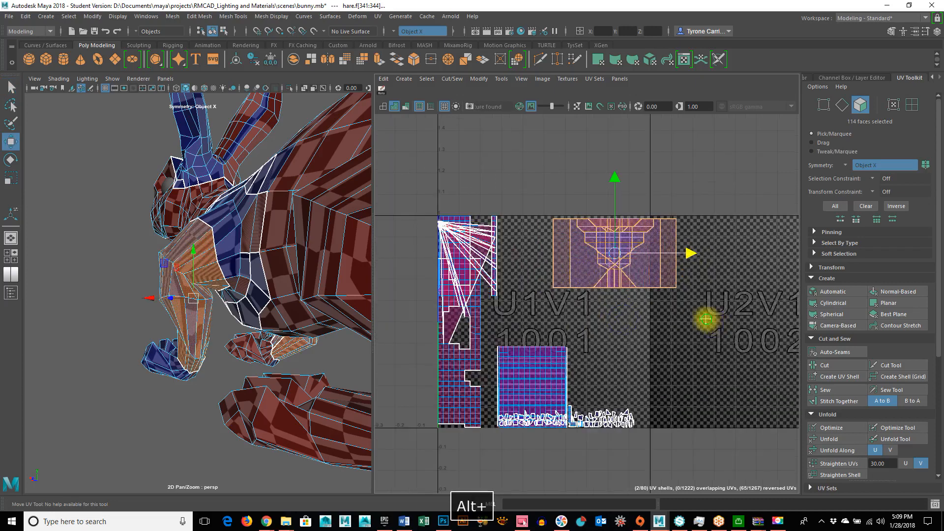
{"action": "middle_click_drag", "start_coordinate": [706, 319], "coordinate": [667, 378], "text": "alt"}
{"action": "right_click_drag", "start_coordinate": [622, 373], "coordinate": [719, 402], "text": "alt"}
{"action": "left_click", "coordinate": [665, 338]}
{"action": "right_click_drag", "start_coordinate": [598, 332], "coordinate": [664, 351]}
{"action": "left_click_drag", "start_coordinate": [639, 297], "coordinate": [760, 290]}
Step: Pick a UV on the front leg and turn symmetry off
{"action": "left_click_drag", "start_coordinate": [228, 331], "coordinate": [446, 337], "text": "alt"}
{"action": "left_click", "coordinate": [229, 297]}
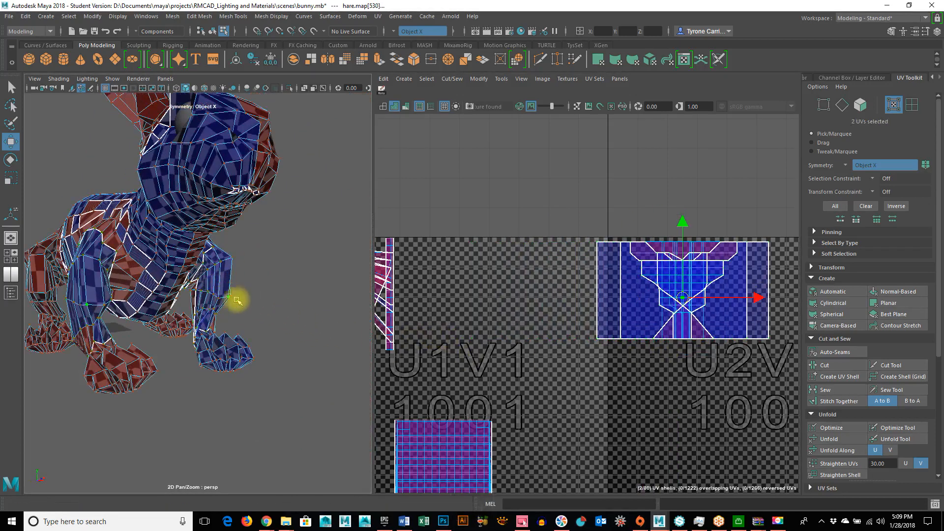
{"action": "left_click", "coordinate": [847, 165]}
{"action": "left_click", "coordinate": [864, 170]}
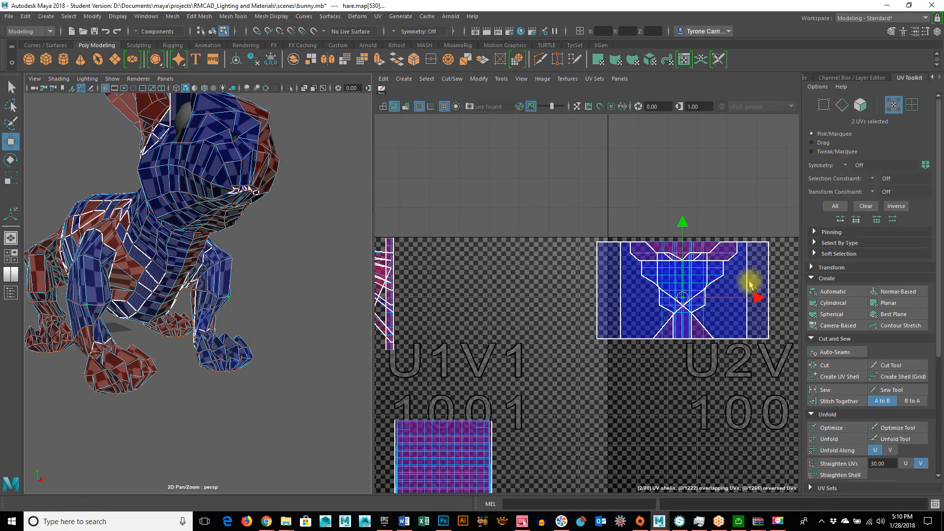
Step: Select one of the two stacked front-leg UV shells as a whole and move it clear beside the other
{"action": "left_click", "coordinate": [769, 246]}
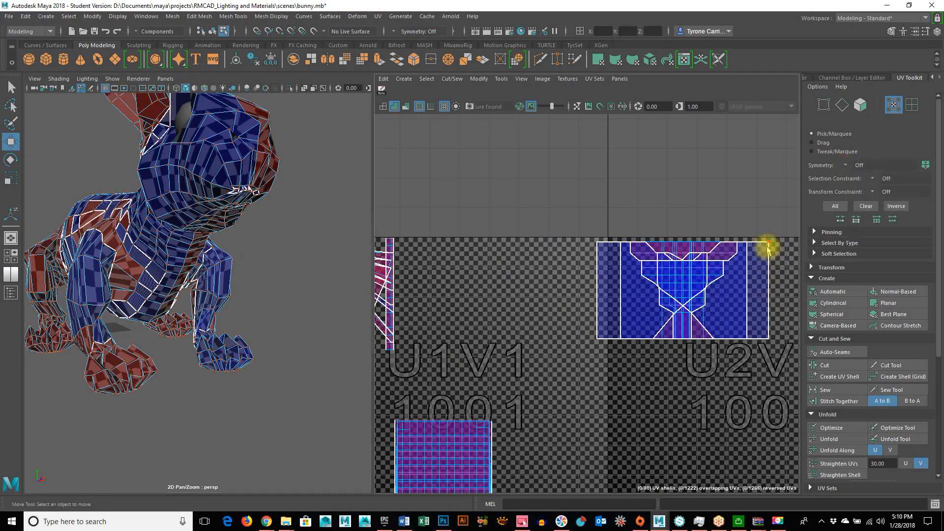
{"action": "right_click_drag", "start_coordinate": [750, 263], "coordinate": [776, 277], "text": "ctrl"}
{"action": "right_click_drag", "start_coordinate": [768, 332], "coordinate": [713, 344], "text": "alt"}
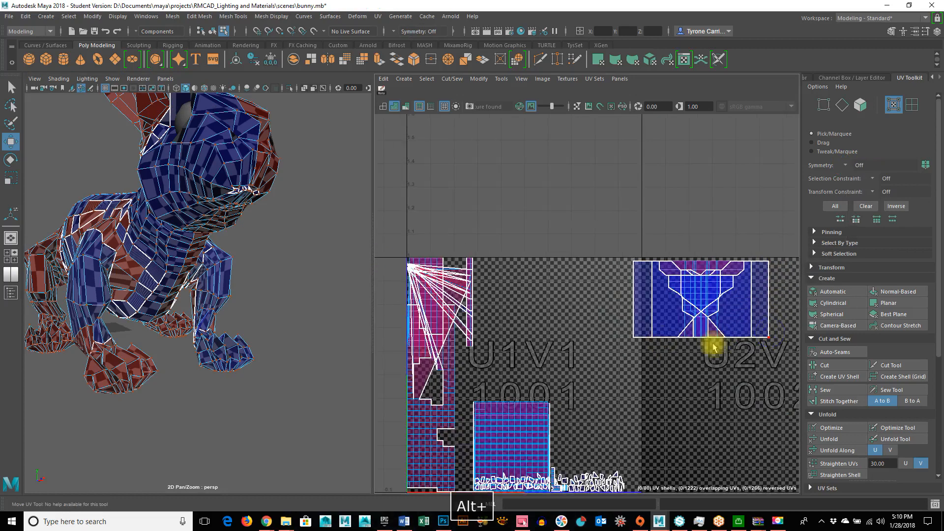
{"action": "middle_click_drag", "start_coordinate": [715, 347], "coordinate": [660, 269], "text": "alt"}
{"action": "right_click_drag", "start_coordinate": [650, 280], "coordinate": [667, 298], "text": "ctrl"}
{"action": "left_click_drag", "start_coordinate": [661, 306], "coordinate": [787, 306]}
{"action": "right_click_drag", "start_coordinate": [602, 371], "coordinate": [762, 384], "text": "alt"}
{"action": "middle_click_drag", "start_coordinate": [624, 359], "coordinate": [628, 382], "text": "alt"}
{"action": "left_click_drag", "start_coordinate": [283, 396], "coordinate": [142, 356], "text": "alt"}
{"action": "right_click_drag", "start_coordinate": [541, 391], "coordinate": [584, 391], "text": "alt"}
{"action": "middle_click_drag", "start_coordinate": [584, 391], "coordinate": [541, 397], "text": "alt"}
{"action": "right_click_drag", "start_coordinate": [628, 385], "coordinate": [590, 375], "text": "alt"}
{"action": "middle_click_drag", "start_coordinate": [590, 375], "coordinate": [580, 388], "text": "alt"}
{"action": "right_click_drag", "start_coordinate": [631, 363], "coordinate": [592, 361], "text": "alt"}
{"action": "middle_click_drag", "start_coordinate": [729, 337], "coordinate": [607, 337], "text": "alt"}
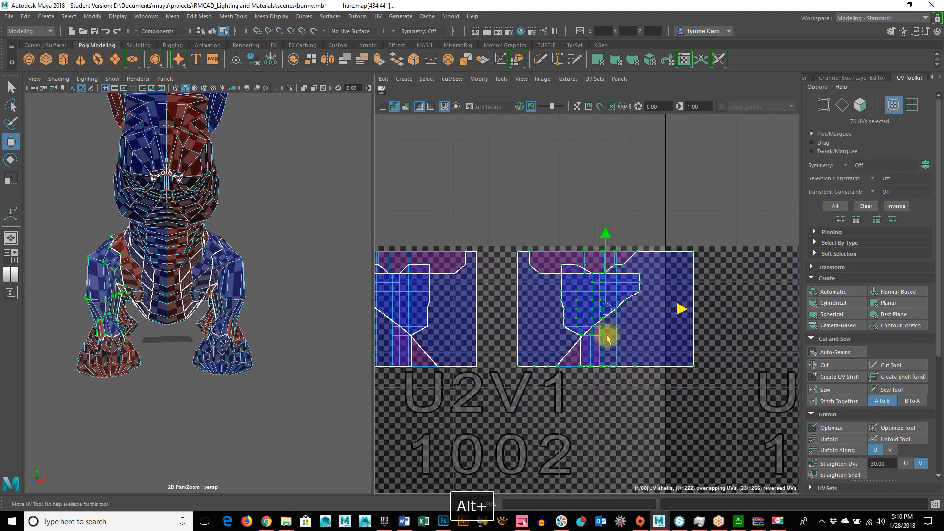
Step: Set symmetry to Object X so the UVs of both front legs are selected
{"action": "right_click_drag", "start_coordinate": [580, 307], "coordinate": [629, 304]}
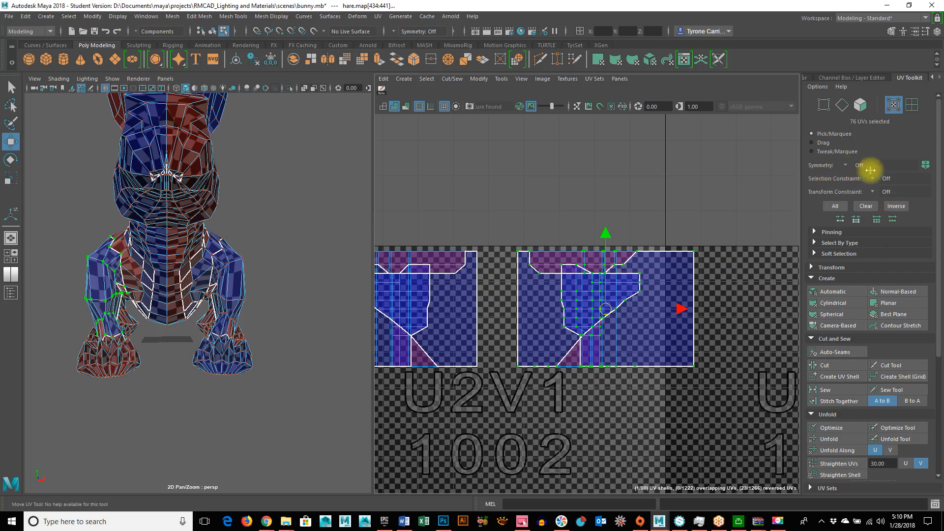
{"action": "left_click", "coordinate": [849, 166]}
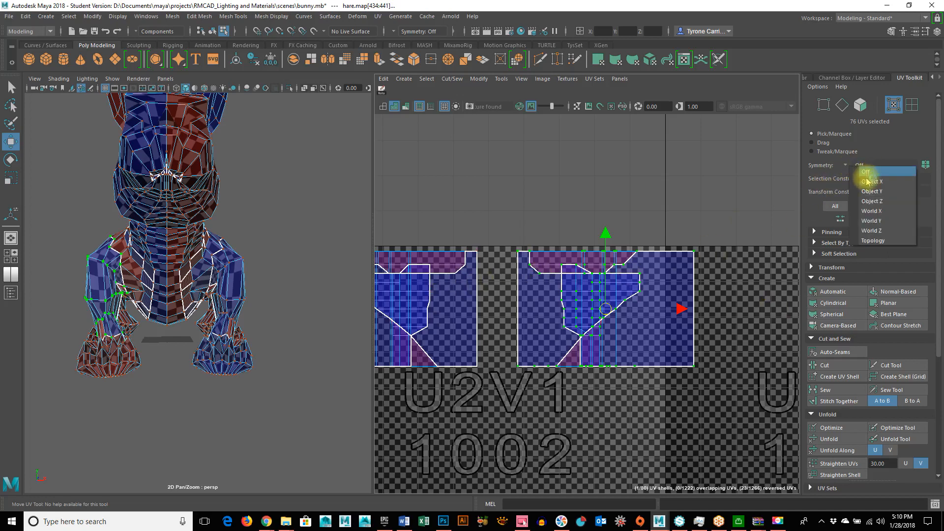
{"action": "left_click", "coordinate": [866, 181]}
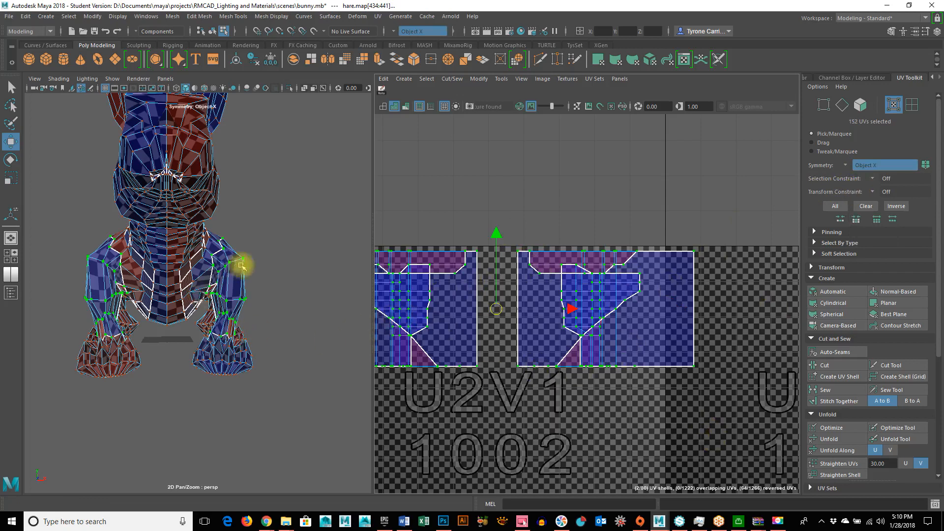
{"action": "right_click_drag", "start_coordinate": [596, 384], "coordinate": [561, 372], "text": "alt"}
{"action": "middle_click_drag", "start_coordinate": [500, 350], "coordinate": [527, 324], "text": "alt"}
{"action": "right_click_drag", "start_coordinate": [537, 314], "coordinate": [597, 322], "text": "alt"}
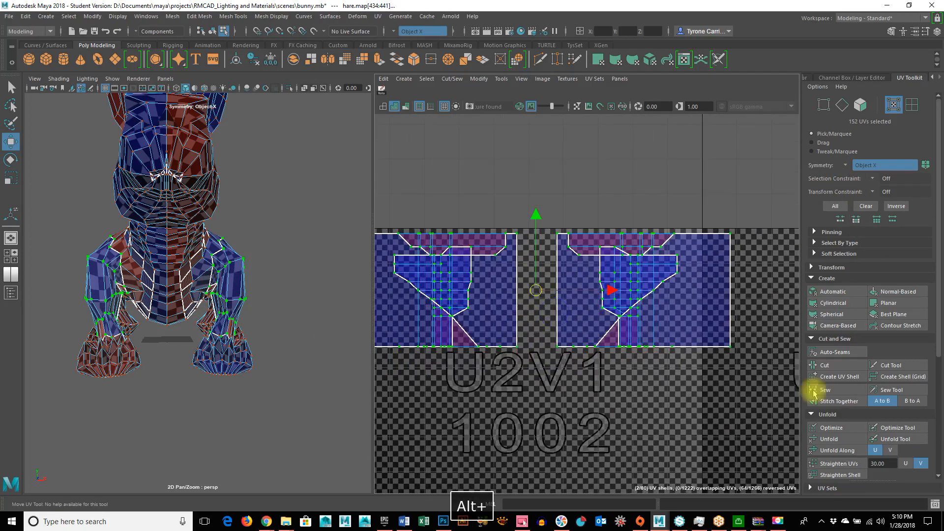
Step: Unfold both front-leg UV shells and check the checker pattern on the inner side of the leg
{"action": "left_click", "coordinate": [852, 441]}
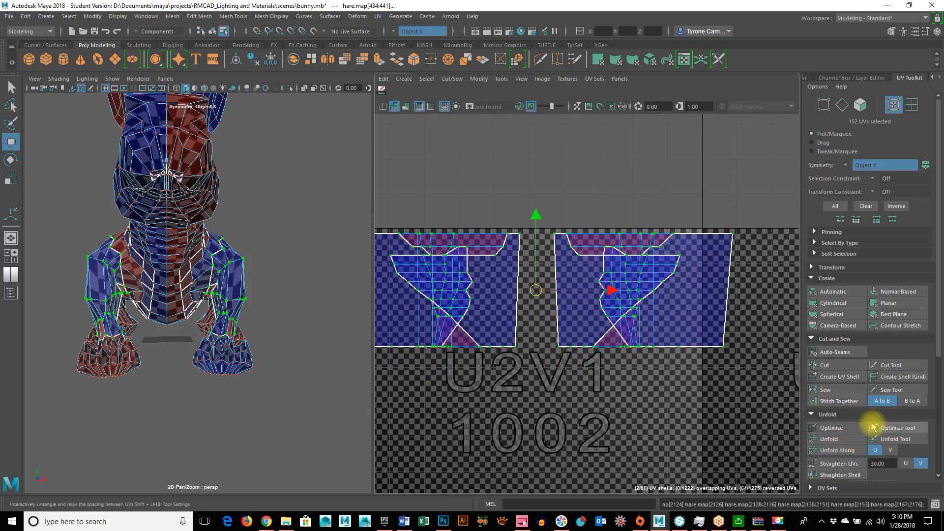
{"action": "right_click_drag", "start_coordinate": [633, 337], "coordinate": [752, 352], "text": "alt"}
{"action": "left_click_drag", "start_coordinate": [199, 270], "coordinate": [173, 306], "text": "alt"}
{"action": "left_click_drag", "start_coordinate": [112, 329], "coordinate": [179, 337], "text": "alt"}
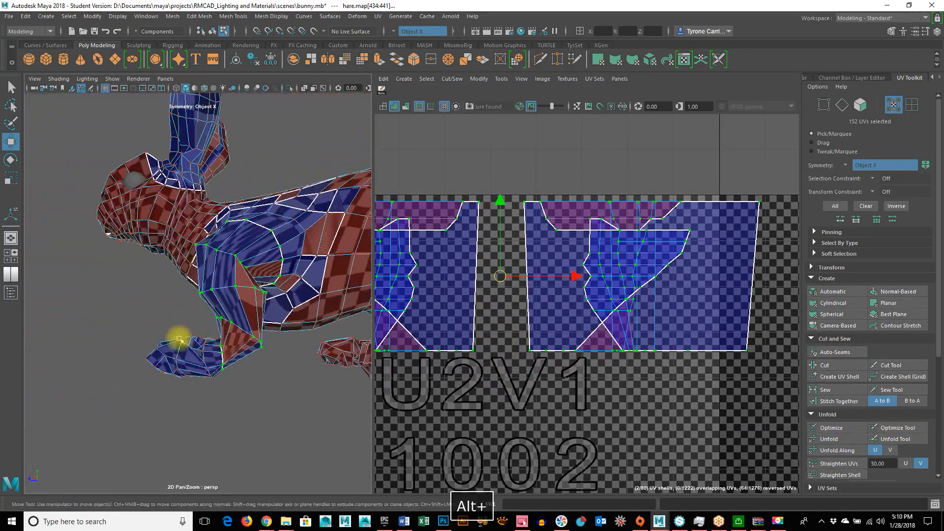
{"action": "right_click_drag", "start_coordinate": [179, 338], "coordinate": [244, 295], "text": "alt"}
{"action": "left_click_drag", "start_coordinate": [291, 326], "coordinate": [232, 324], "text": "alt"}
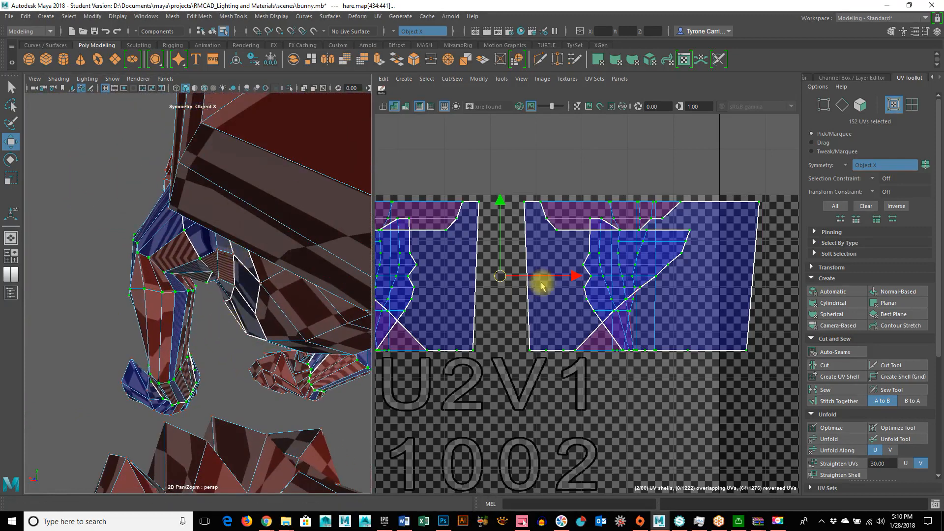
Step: Select all faces of both front-leg UV shells and apply a cylindrical projection to them
{"action": "right_click", "coordinate": [538, 219]}
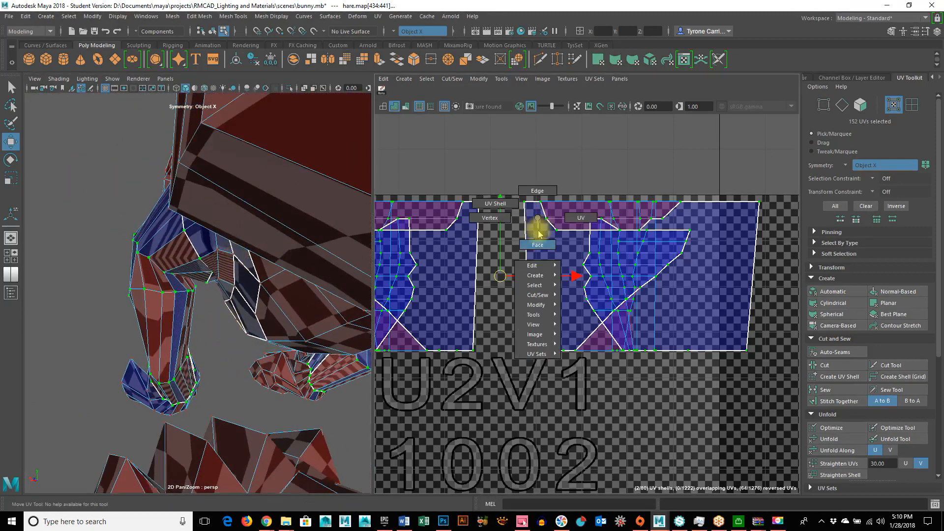
{"action": "left_click", "coordinate": [538, 244]}
{"action": "left_click_drag", "start_coordinate": [531, 143], "coordinate": [783, 428]}
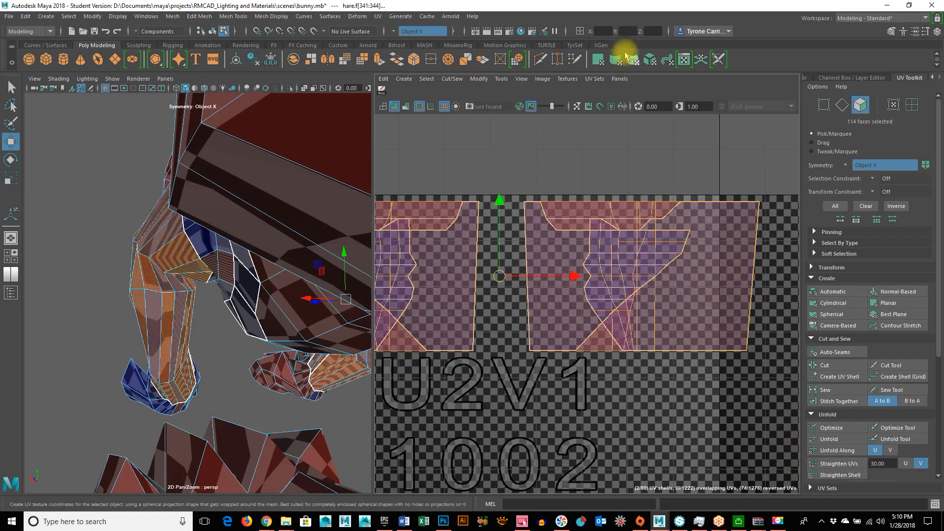
{"action": "left_click", "coordinate": [834, 303]}
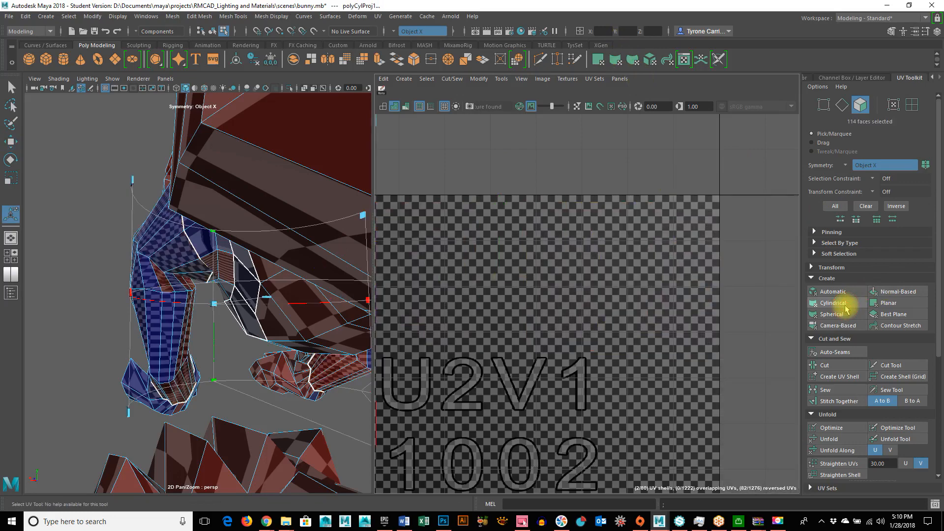
Step: Move the cylindrically projected front-leg UVs sideways out of the first tile into tiles 1002 and 1003
{"action": "right_click_drag", "start_coordinate": [664, 366], "coordinate": [207, 346], "text": "alt"}
{"action": "left_click_drag", "start_coordinate": [175, 345], "coordinate": [365, 354], "text": "alt"}
{"action": "right_click_drag", "start_coordinate": [579, 338], "coordinate": [354, 347], "text": "alt"}
{"action": "middle_click_drag", "start_coordinate": [513, 385], "coordinate": [688, 295], "text": "alt"}
{"action": "right_click_drag", "start_coordinate": [696, 331], "coordinate": [623, 333], "text": "alt"}
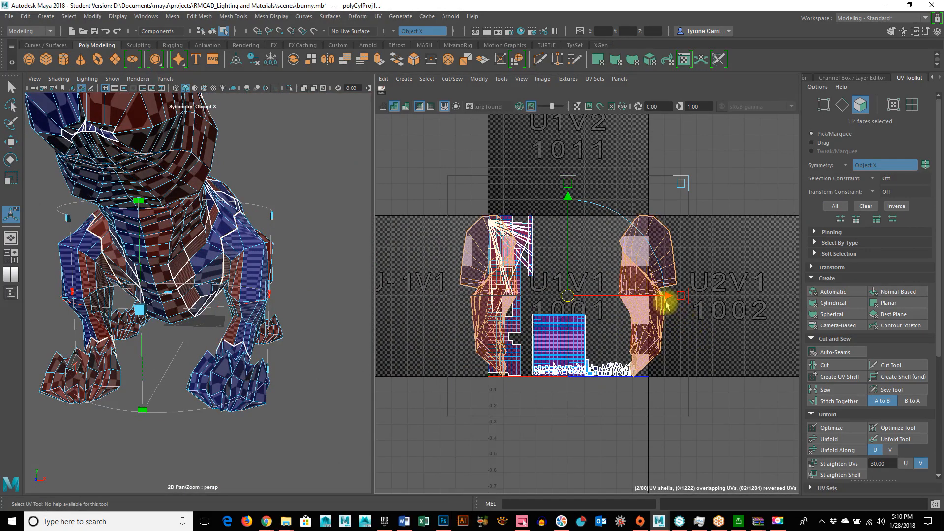
{"action": "left_click_drag", "start_coordinate": [665, 298], "coordinate": [873, 297]}
{"action": "middle_click_drag", "start_coordinate": [695, 343], "coordinate": [488, 325], "text": "alt"}
{"action": "right_click_drag", "start_coordinate": [599, 338], "coordinate": [651, 339], "text": "alt"}
{"action": "middle_click_drag", "start_coordinate": [656, 338], "coordinate": [677, 372], "text": "alt"}
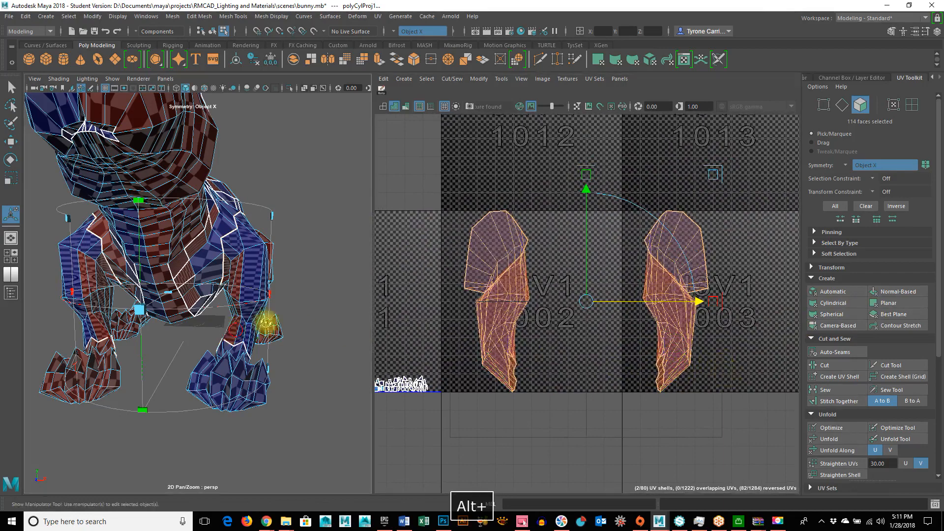
Step: Select the vertex at the seam just above the front paw, mirrored on both legs, and move it slightly
{"action": "left_click_drag", "start_coordinate": [249, 327], "coordinate": [88, 332], "text": "alt"}
{"action": "right_click_drag", "start_coordinate": [88, 333], "coordinate": [306, 421], "text": "alt"}
{"action": "left_click_drag", "start_coordinate": [307, 421], "coordinate": [247, 379], "text": "alt"}
{"action": "left_click_drag", "start_coordinate": [302, 257], "coordinate": [185, 231], "text": "alt"}
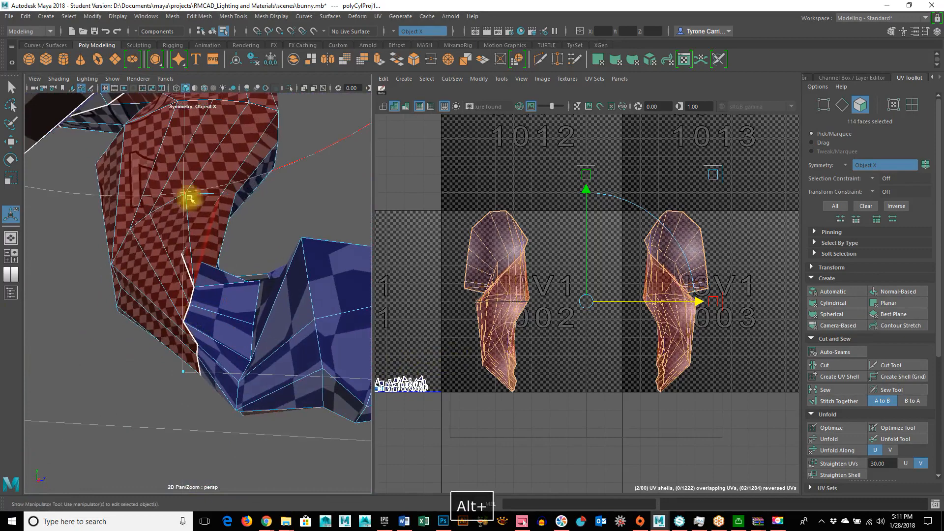
{"action": "left_click_drag", "start_coordinate": [192, 319], "coordinate": [219, 366], "text": "alt"}
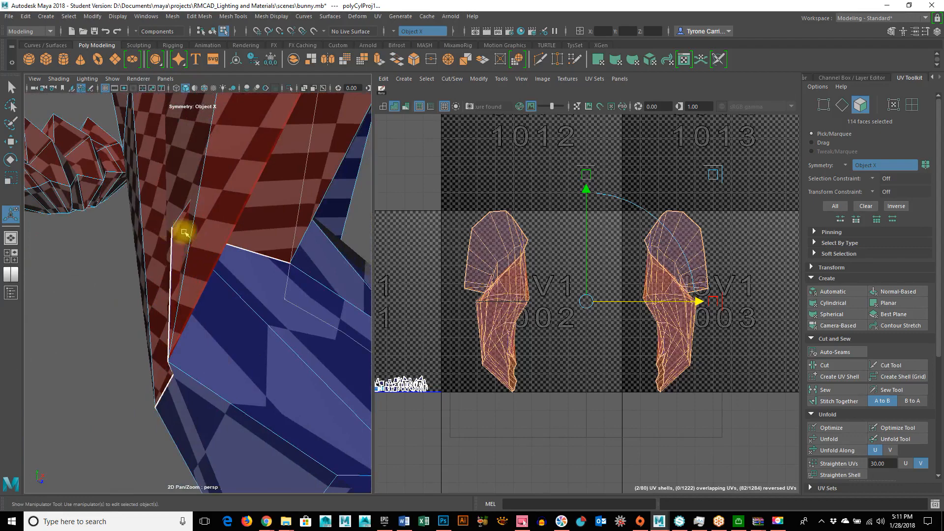
{"action": "left_click_drag", "start_coordinate": [294, 326], "coordinate": [246, 331], "text": "alt"}
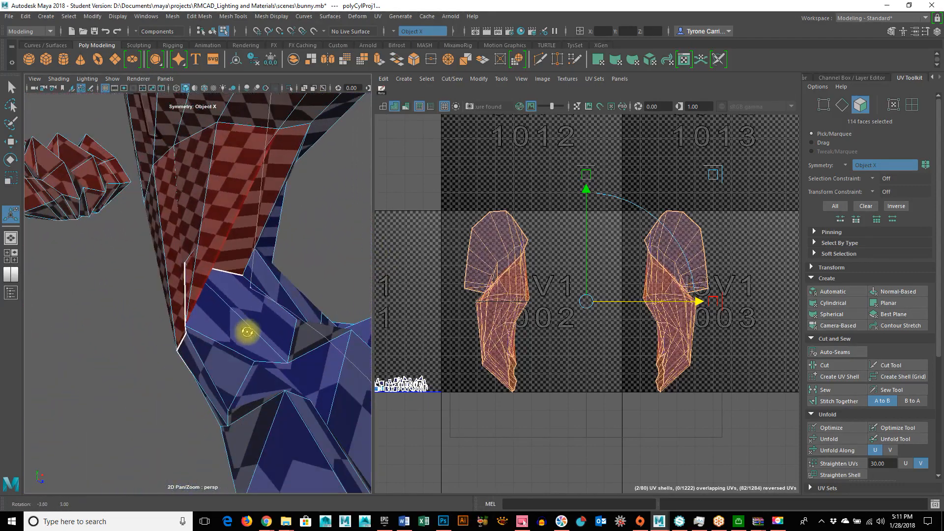
{"action": "right_click_drag", "start_coordinate": [204, 275], "coordinate": [187, 259]}
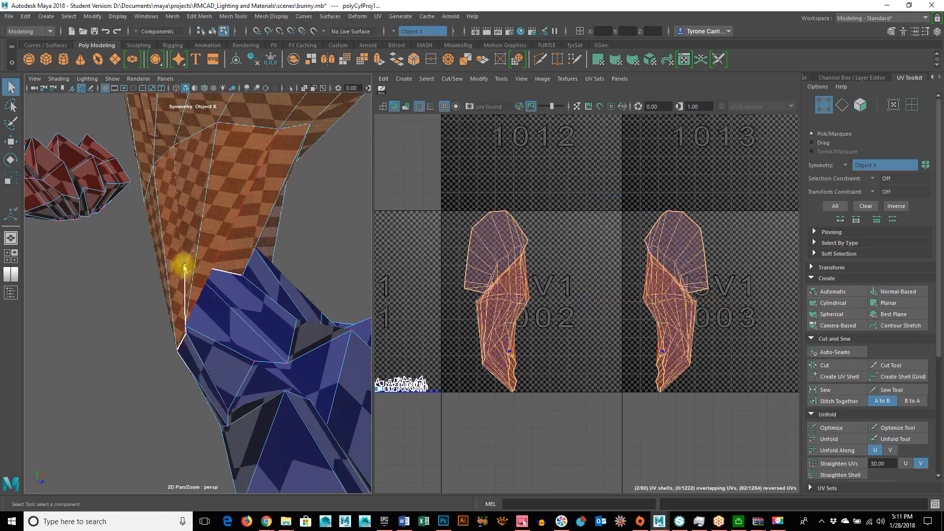
{"action": "left_click", "coordinate": [196, 266]}
{"action": "right_click_drag", "start_coordinate": [347, 329], "coordinate": [238, 333], "text": "alt"}
{"action": "left_click_drag", "start_coordinate": [238, 332], "coordinate": [204, 341], "text": "alt"}
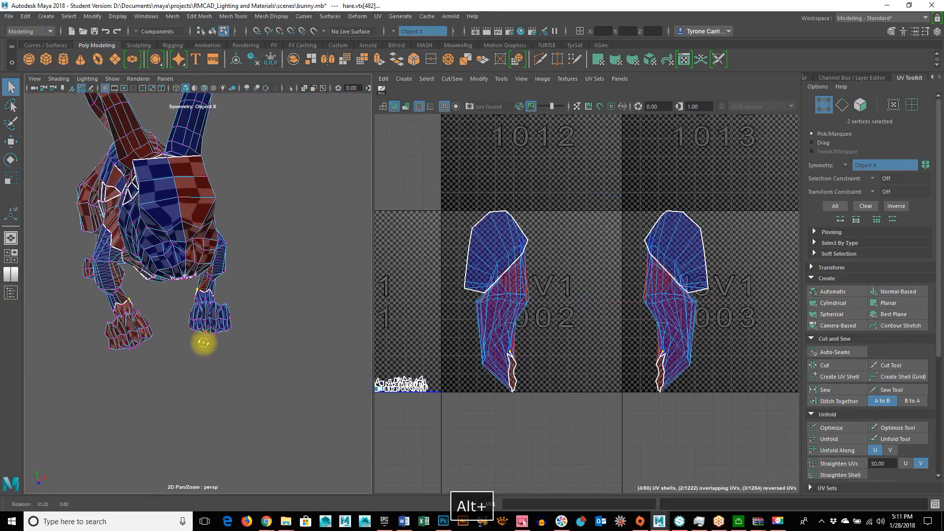
{"action": "key", "text": "w"}
{"action": "right_click_drag", "start_coordinate": [308, 329], "coordinate": [287, 325], "text": "alt"}
{"action": "middle_click_drag", "start_coordinate": [294, 318], "coordinate": [296, 320]}
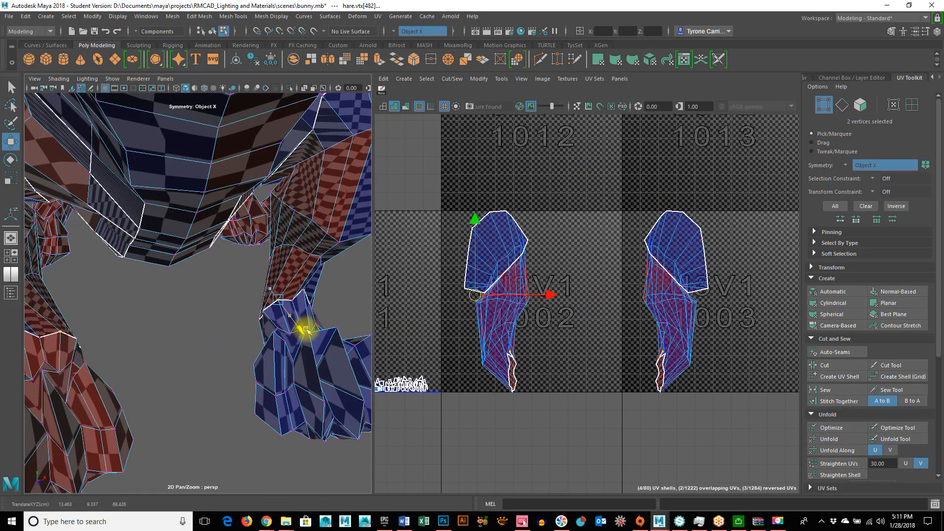
Step: Select the line of edges running down the inner side of both front legs and cut the UVs along it
{"action": "left_click_drag", "start_coordinate": [322, 394], "coordinate": [281, 382], "text": "alt"}
{"action": "left_click_drag", "start_coordinate": [363, 381], "coordinate": [177, 383], "text": "alt"}
{"action": "middle_click_drag", "start_coordinate": [177, 383], "coordinate": [199, 385], "text": "alt"}
{"action": "left_click_drag", "start_coordinate": [199, 385], "coordinate": [153, 328], "text": "alt"}
{"action": "right_click_drag", "start_coordinate": [59, 324], "coordinate": [161, 355], "text": "alt"}
{"action": "middle_click_drag", "start_coordinate": [162, 355], "coordinate": [228, 344], "text": "alt"}
{"action": "right_click_drag", "start_coordinate": [247, 239], "coordinate": [247, 210]}
{"action": "double_click", "coordinate": [344, 413]}
{"action": "left_click", "coordinate": [344, 412]}
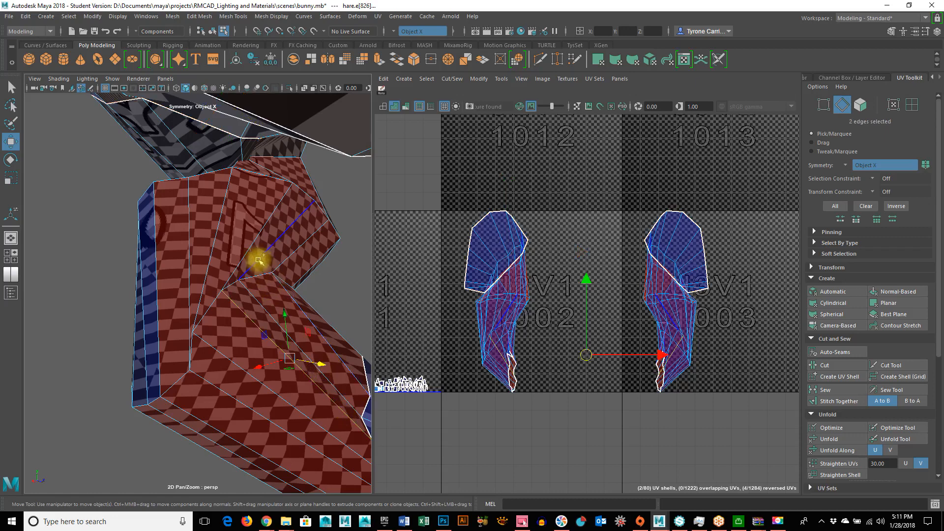
{"action": "left_click", "coordinate": [252, 243], "text": "shift"}
{"action": "left_click_drag", "start_coordinate": [252, 244], "coordinate": [221, 213], "text": "alt"}
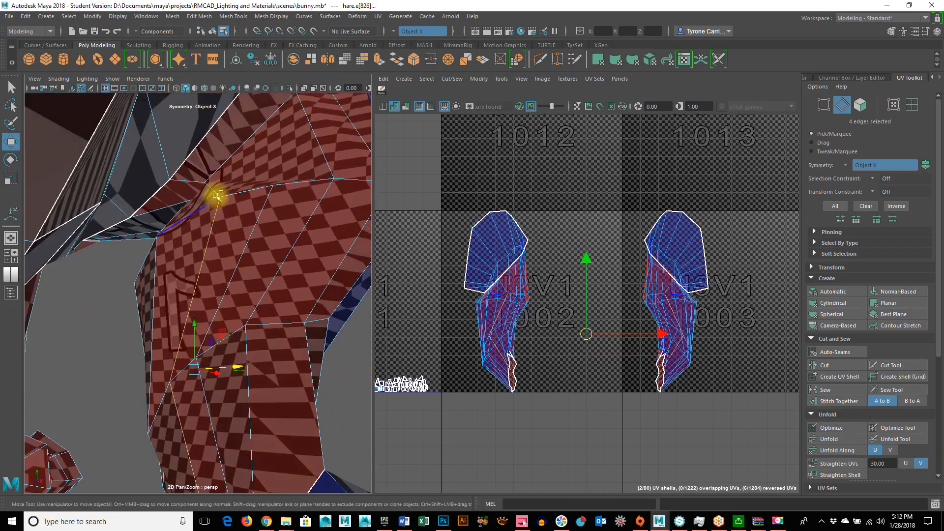
{"action": "left_click", "coordinate": [179, 180], "text": "shift"}
{"action": "left_click", "coordinate": [178, 181], "text": "shift"}
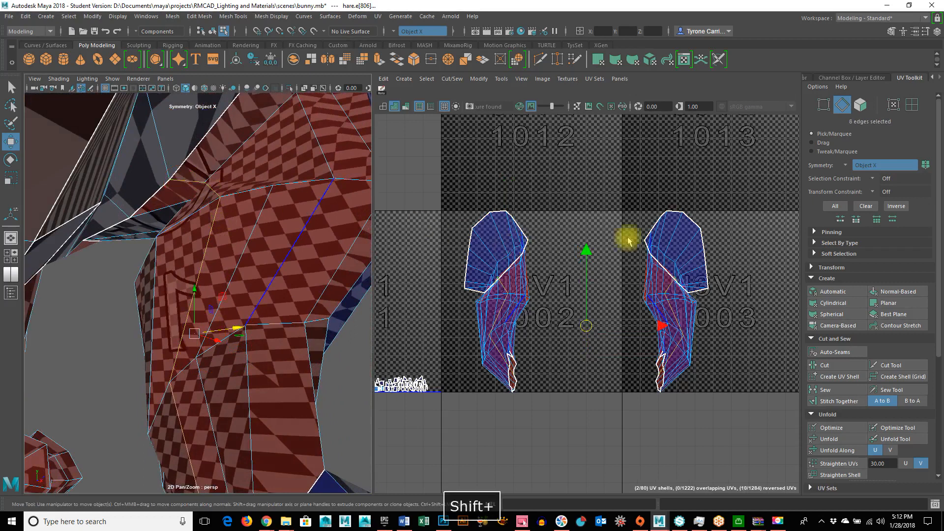
{"action": "left_click", "coordinate": [839, 364]}
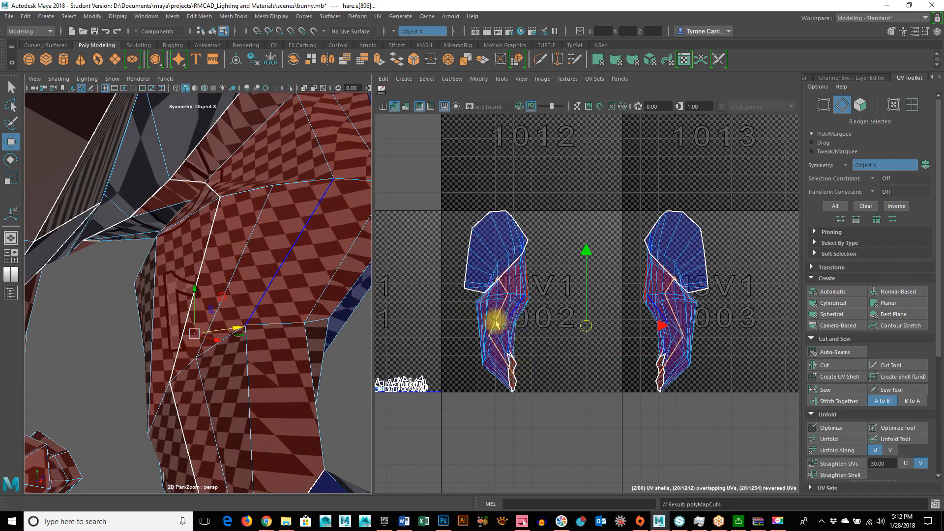
Step: Select all UVs of both front-leg shells and unfold them
{"action": "right_click_drag", "start_coordinate": [703, 363], "coordinate": [594, 353], "text": "alt"}
{"action": "right_click_drag", "start_coordinate": [655, 311], "coordinate": [615, 295]}
{"action": "left_click_drag", "start_coordinate": [639, 228], "coordinate": [745, 431]}
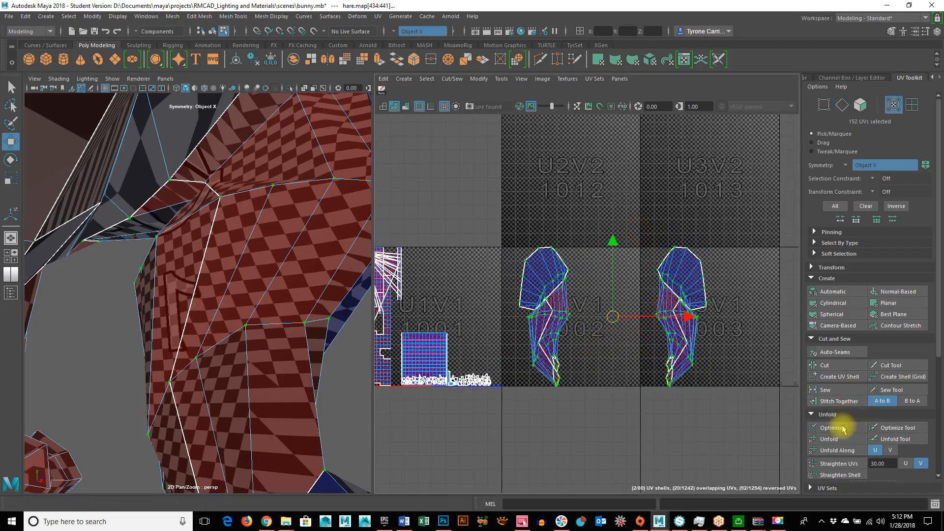
{"action": "left_click", "coordinate": [841, 450]}
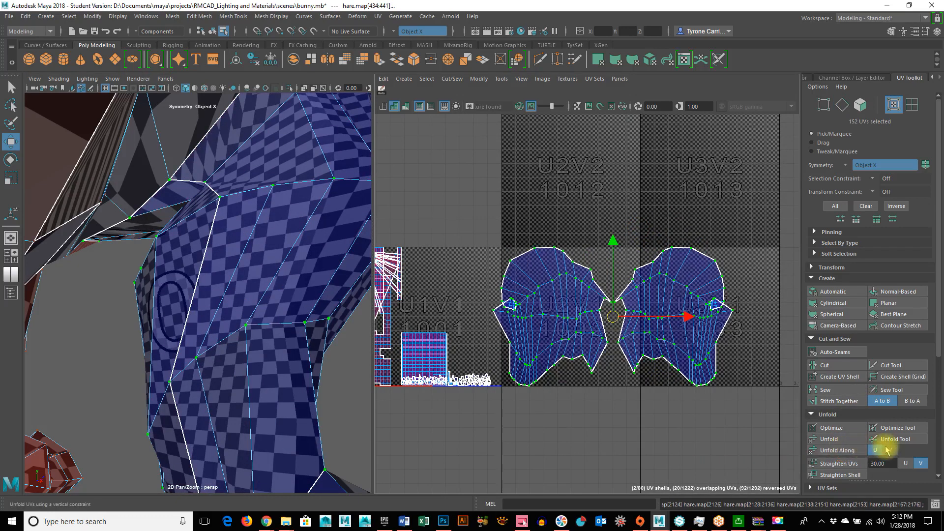
Step: Unfold the front-leg UVs repeatedly along V and U in alternation to even out the checker pattern
{"action": "left_click", "coordinate": [891, 450]}
{"action": "left_click", "coordinate": [856, 452]}
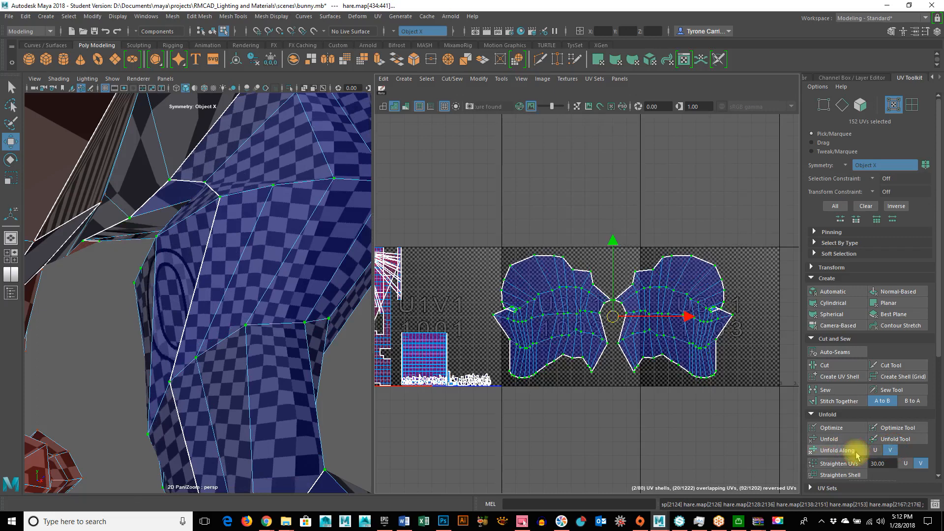
{"action": "left_click", "coordinate": [876, 451]}
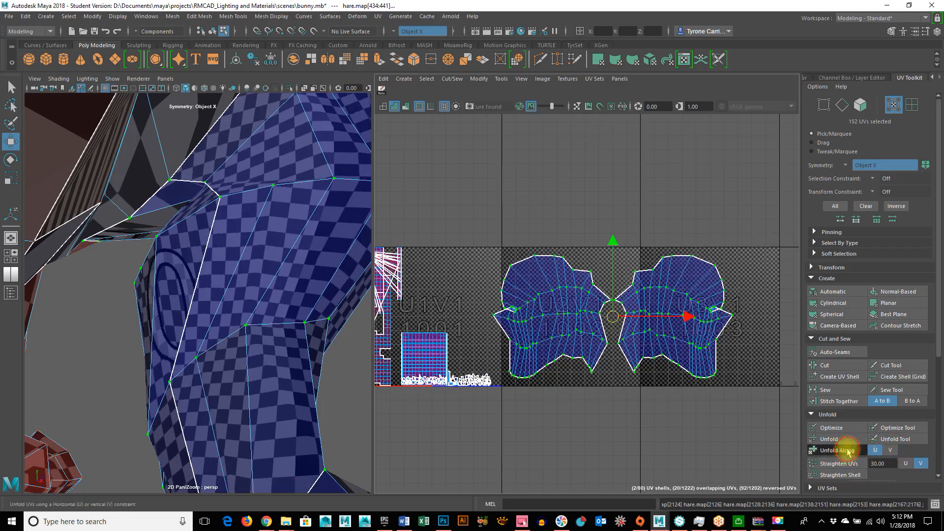
{"action": "left_click", "coordinate": [847, 451]}
{"action": "left_click", "coordinate": [849, 440]}
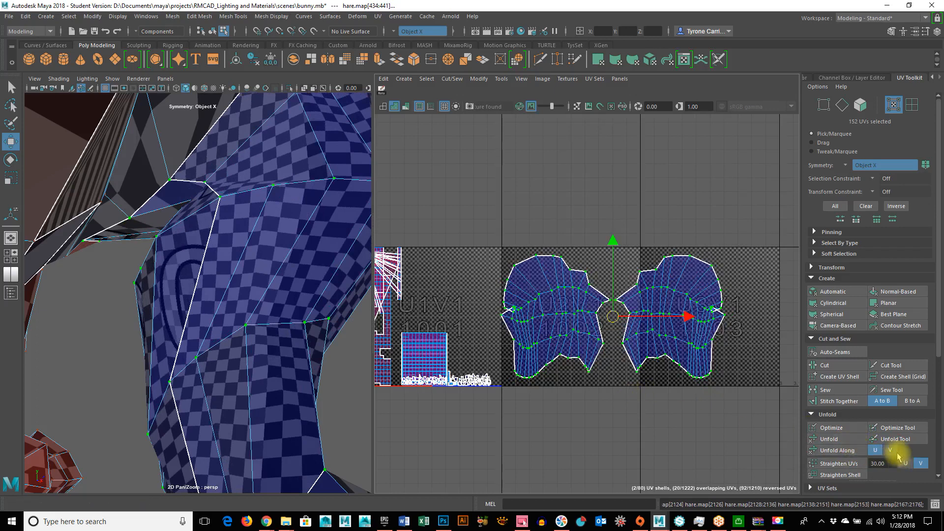
{"action": "left_click", "coordinate": [840, 450]}
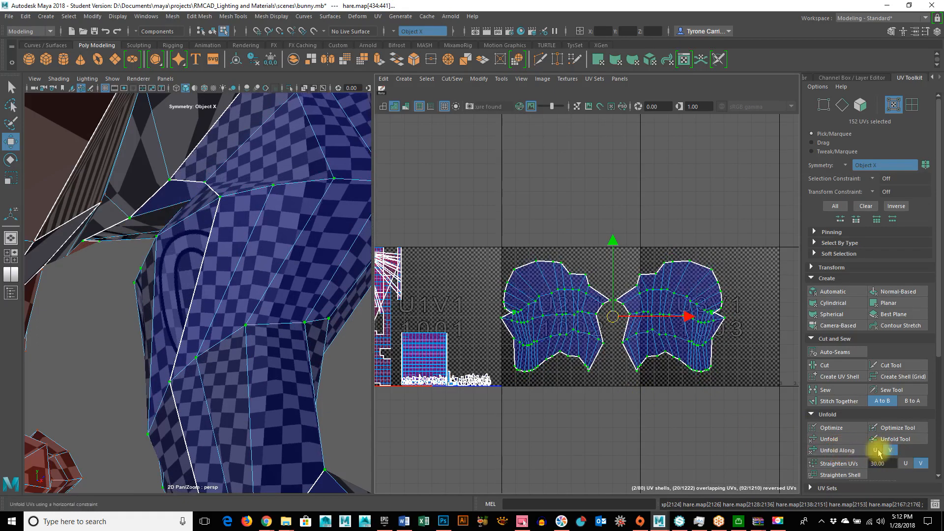
{"action": "left_click", "coordinate": [877, 450]}
{"action": "left_click", "coordinate": [834, 451]}
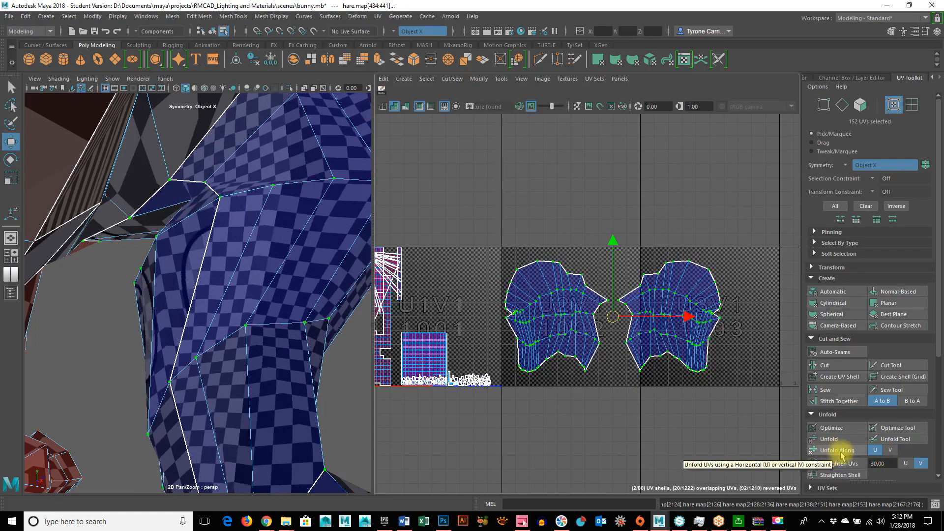
{"action": "left_click", "coordinate": [885, 439]}
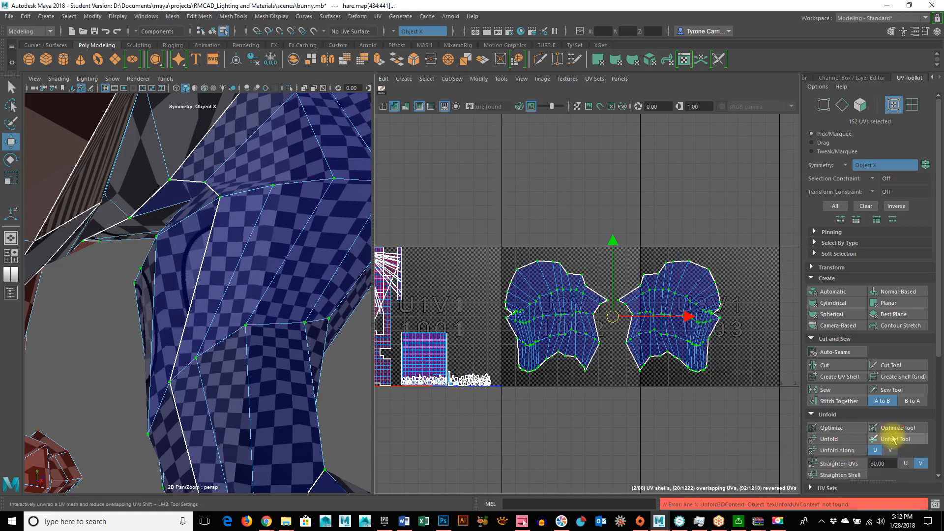
{"action": "left_click", "coordinate": [854, 450]}
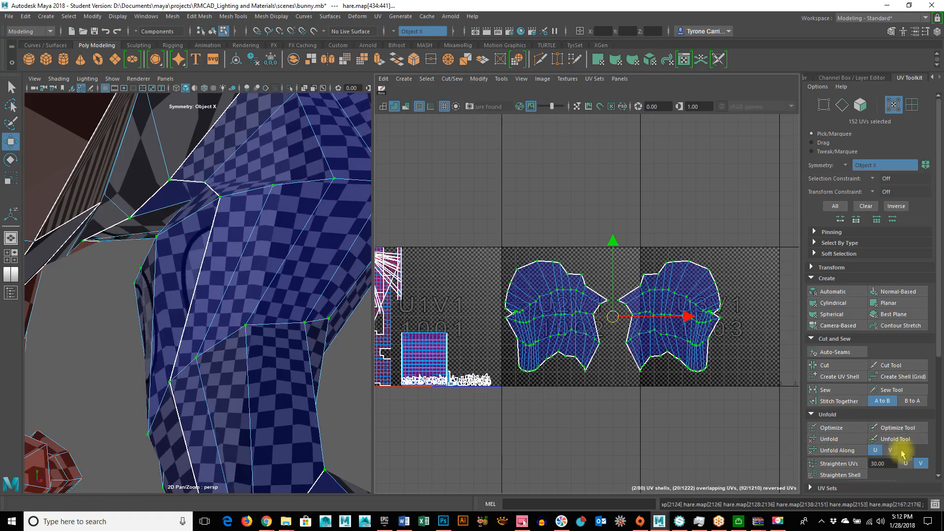
{"action": "left_click", "coordinate": [838, 450]}
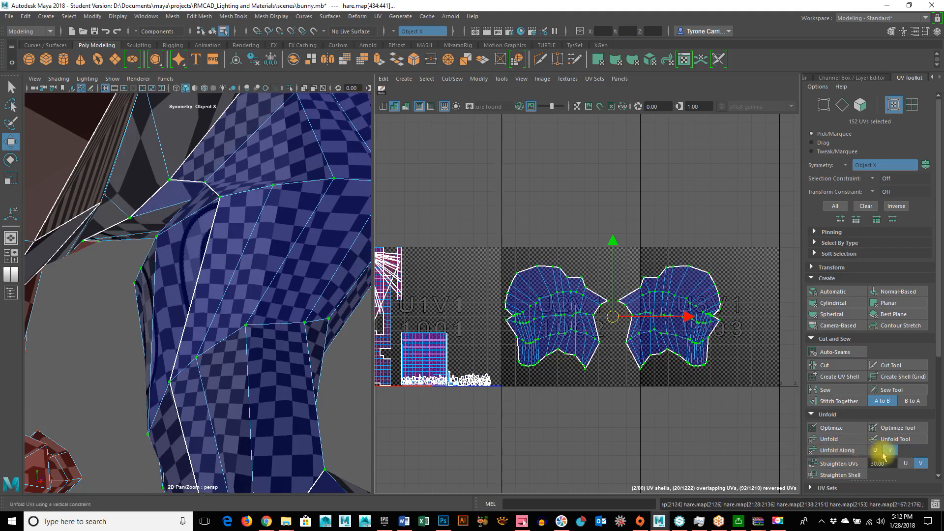
{"action": "left_click", "coordinate": [839, 450]}
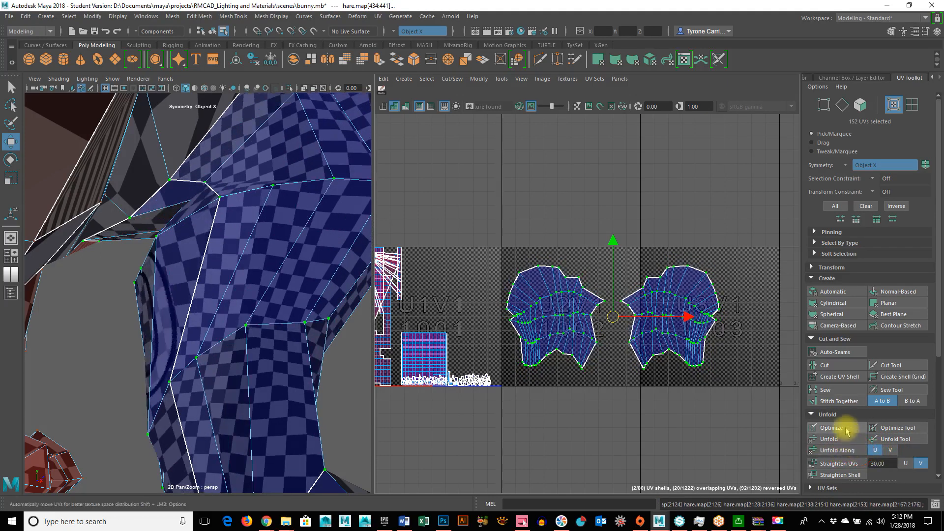
Step: Optimize the front-leg UVs, accepting the non-manifold geometry fix, and scale both shells down together
{"action": "left_click", "coordinate": [845, 429]}
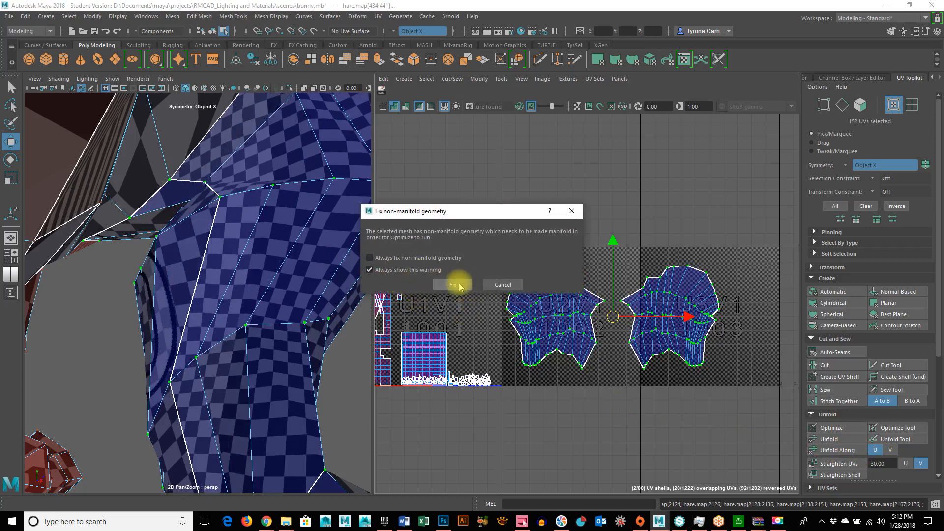
{"action": "key", "text": "Return"}
{"action": "left_click_drag", "start_coordinate": [331, 327], "coordinate": [236, 374], "text": "alt"}
{"action": "right_click_drag", "start_coordinate": [526, 320], "coordinate": [580, 322]}
{"action": "key", "text": "r"}
{"action": "middle_click_drag", "start_coordinate": [714, 243], "coordinate": [669, 253]}
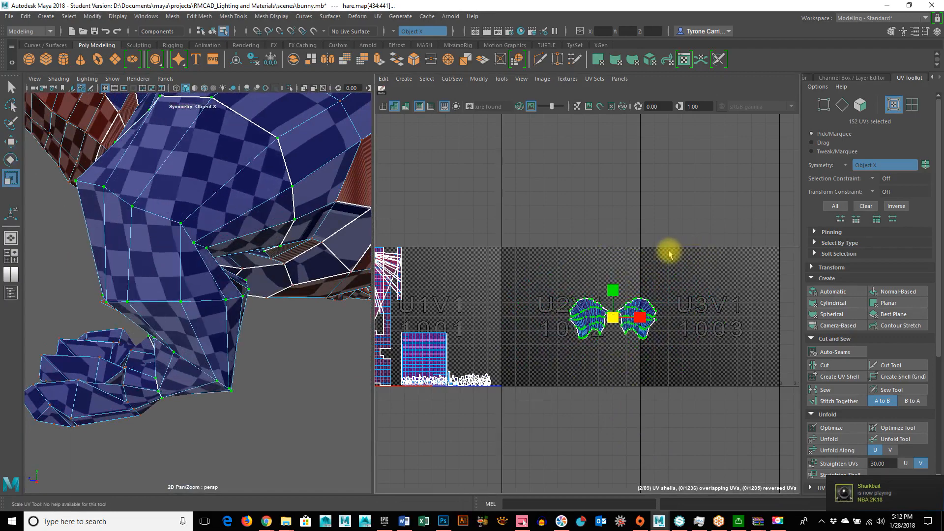
Step: Move both front-leg UV shells into the upper right part of tile 1002
{"action": "mouse_move", "coordinate": [236, 274]}
{"action": "left_mouse_down", "text": "alt"}
{"action": "mouse_move", "coordinate": [327, 274]}
{"action": "mouse_move", "coordinate": [399, 251]}
{"action": "mouse_move", "coordinate": [341, 264]}
{"action": "mouse_move", "coordinate": [242, 253]}
{"action": "mouse_move", "coordinate": [190, 276]}
{"action": "mouse_move", "coordinate": [226, 280]}
{"action": "left_mouse_up", "text": "alt"}
{"action": "right_click_drag", "start_coordinate": [572, 341], "coordinate": [875, 356], "text": "alt"}
{"action": "middle_click_drag", "start_coordinate": [635, 340], "coordinate": [522, 368], "text": "alt"}
{"action": "middle_click_drag", "start_coordinate": [611, 359], "coordinate": [615, 346], "text": "alt"}
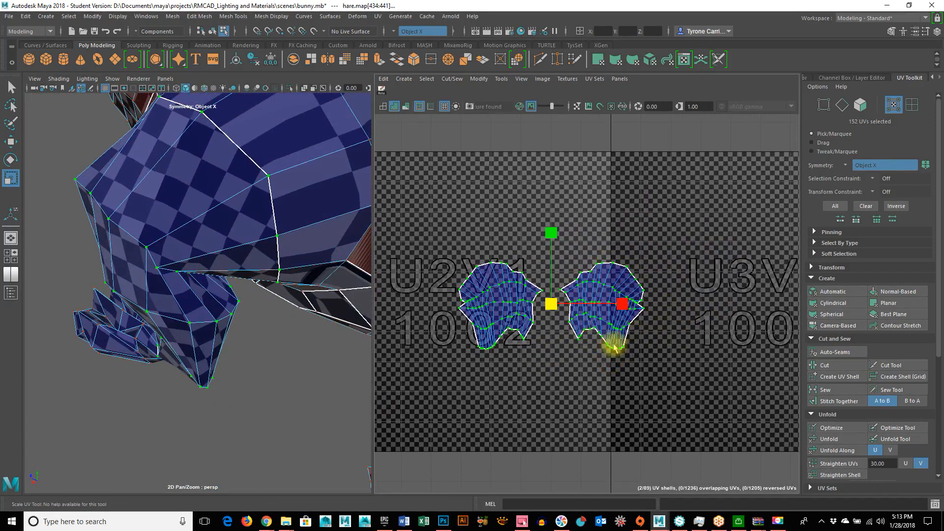
{"action": "left_click_drag", "start_coordinate": [270, 355], "coordinate": [254, 369], "text": "alt"}
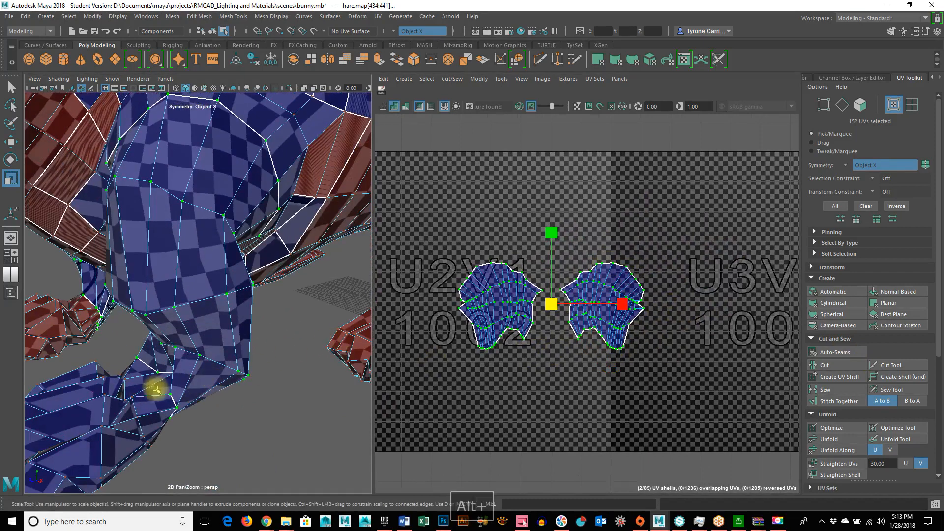
{"action": "key", "text": "w"}
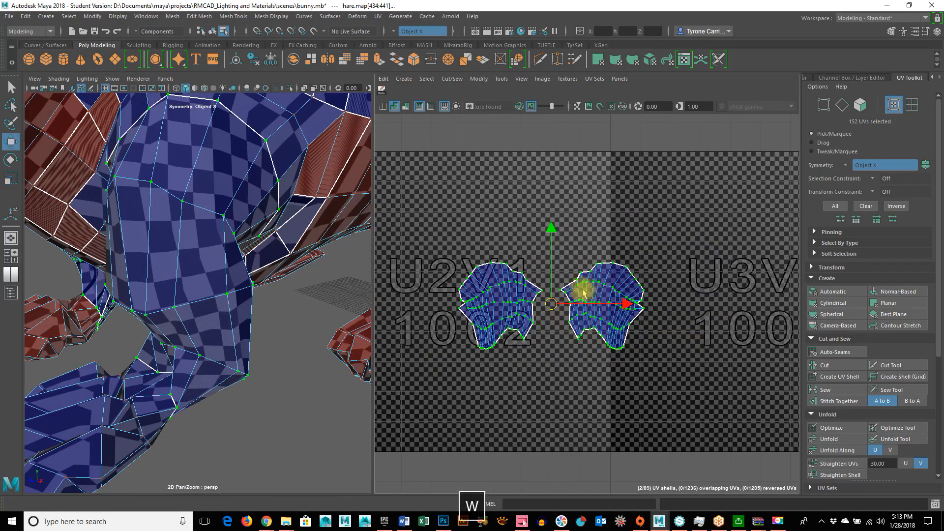
{"action": "left_click_drag", "start_coordinate": [555, 304], "coordinate": [519, 209]}
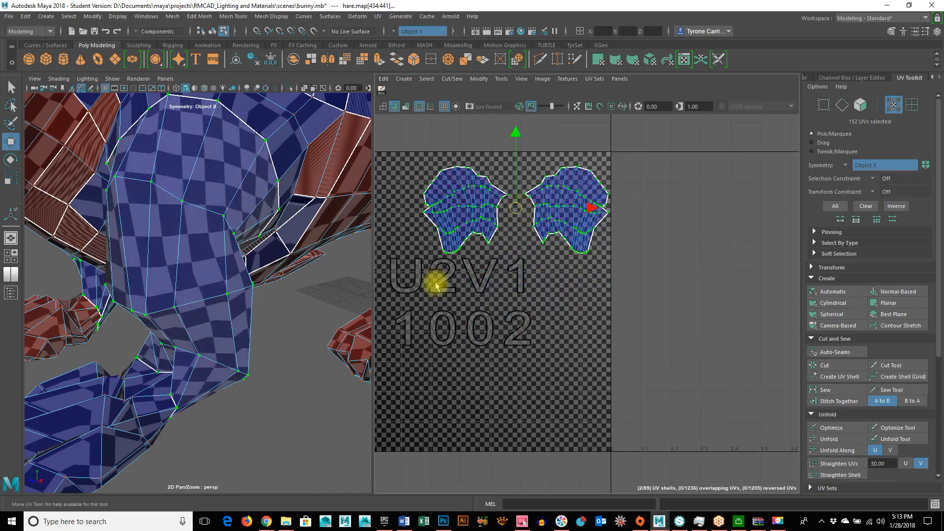
Step: Select all faces of both front paws and apply a planar projection to them
{"action": "middle_click_drag", "start_coordinate": [460, 298], "coordinate": [712, 285], "text": "alt"}
{"action": "right_click_drag", "start_coordinate": [712, 286], "coordinate": [491, 339], "text": "alt"}
{"action": "middle_click_drag", "start_coordinate": [491, 339], "coordinate": [622, 323], "text": "alt"}
{"action": "left_click_drag", "start_coordinate": [141, 358], "coordinate": [222, 333], "text": "alt"}
{"action": "right_click", "coordinate": [222, 333]}
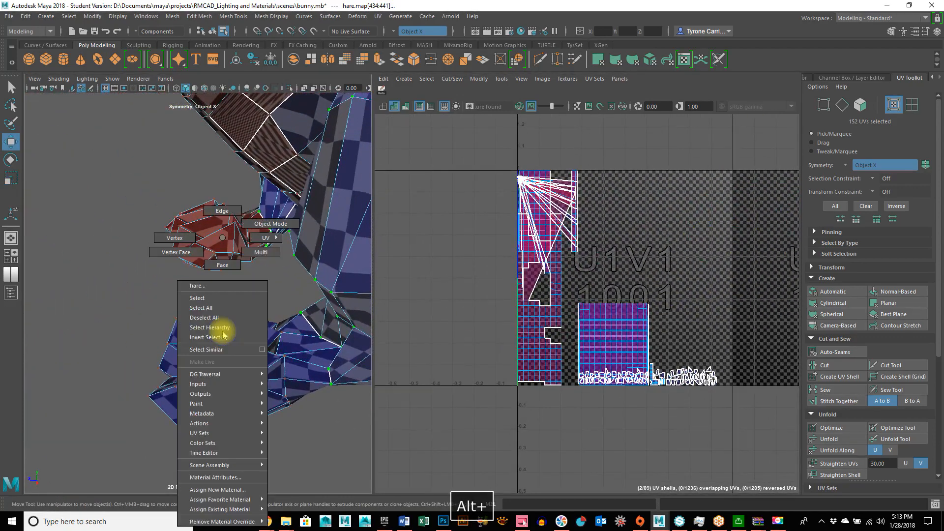
{"action": "left_click", "coordinate": [224, 265]}
{"action": "left_click_drag", "start_coordinate": [147, 300], "coordinate": [293, 445]}
{"action": "left_click_drag", "start_coordinate": [259, 409], "coordinate": [236, 371], "text": "alt"}
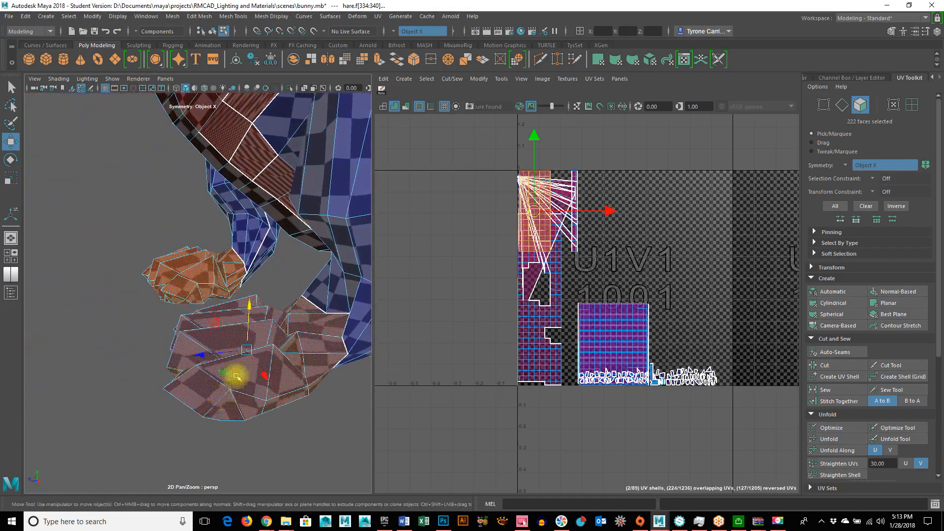
{"action": "left_click", "coordinate": [893, 304]}
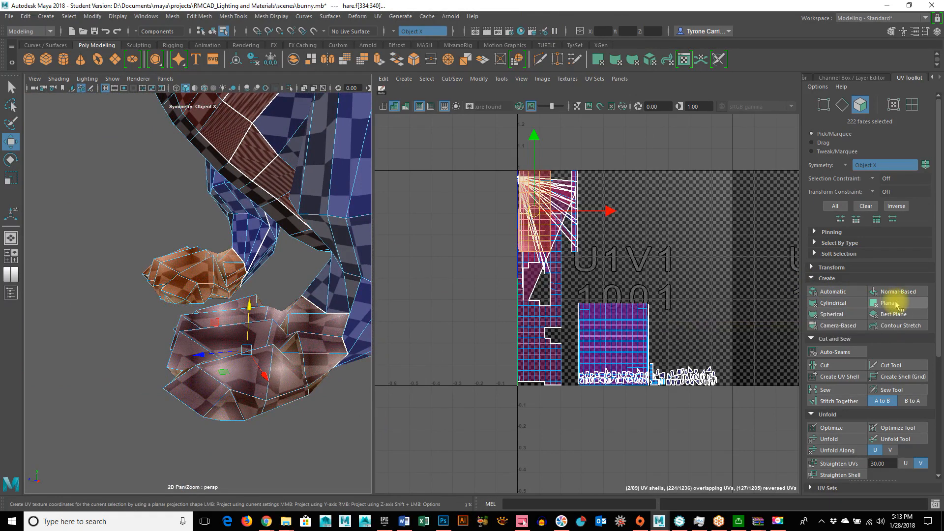
Step: Move the projected front-paw UVs up into tile 1012, above the front-leg shells
{"action": "right_click_drag", "start_coordinate": [688, 323], "coordinate": [619, 315], "text": "alt"}
{"action": "middle_click_drag", "start_coordinate": [619, 316], "coordinate": [484, 351], "text": "alt"}
{"action": "left_click_drag", "start_coordinate": [504, 325], "coordinate": [696, 195]}
{"action": "middle_click_drag", "start_coordinate": [574, 292], "coordinate": [495, 354], "text": "alt"}
Step: Select the line of edges around the side of the front paw, between its top and its sole
{"action": "left_click_drag", "start_coordinate": [141, 369], "coordinate": [154, 331], "text": "alt"}
{"action": "left_click_drag", "start_coordinate": [238, 376], "coordinate": [270, 383], "text": "alt"}
{"action": "right_click_drag", "start_coordinate": [276, 238], "coordinate": [275, 210]}
{"action": "left_click_drag", "start_coordinate": [310, 333], "coordinate": [179, 320], "text": "alt"}
{"action": "right_click_drag", "start_coordinate": [185, 236], "coordinate": [196, 211]}
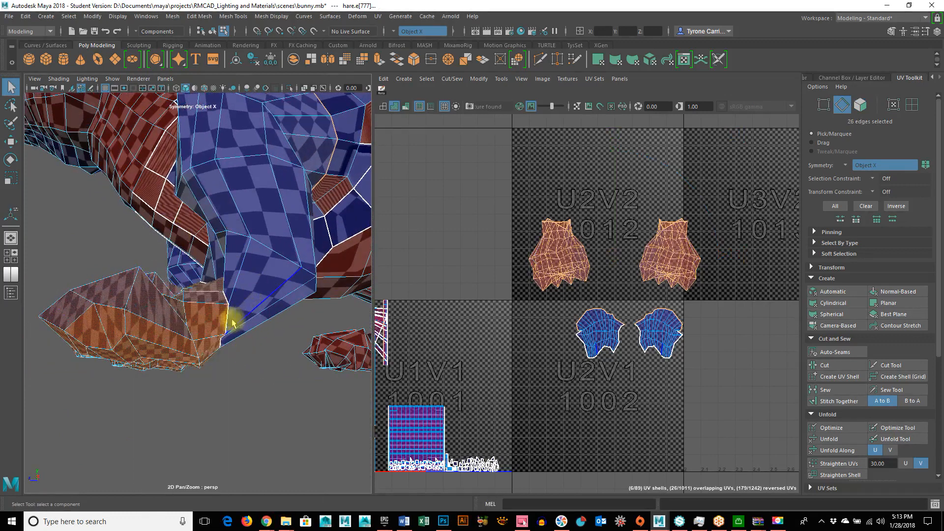
{"action": "left_click", "coordinate": [212, 340]}
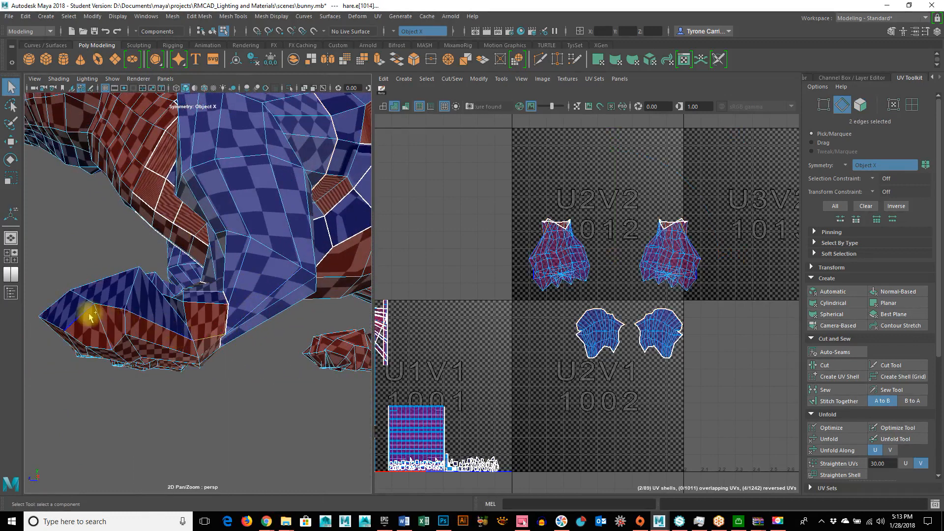
{"action": "left_click", "coordinate": [105, 308], "text": "shift"}
{"action": "left_click_drag", "start_coordinate": [160, 324], "coordinate": [219, 357], "text": "alt"}
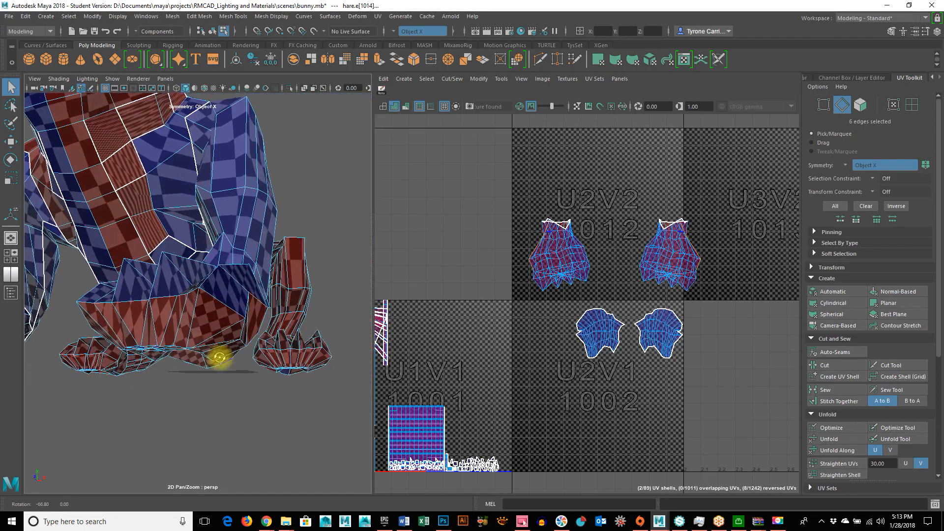
{"action": "left_click", "coordinate": [220, 308], "text": "shift"}
{"action": "left_click_drag", "start_coordinate": [219, 308], "coordinate": [153, 307], "text": "alt"}
{"action": "left_click", "coordinate": [154, 307], "text": "shift"}
Step: Deselect the stray edges running across the front paw's sole, keeping only the seam line around its side
{"action": "left_click_drag", "start_coordinate": [130, 348], "coordinate": [236, 321], "text": "alt"}
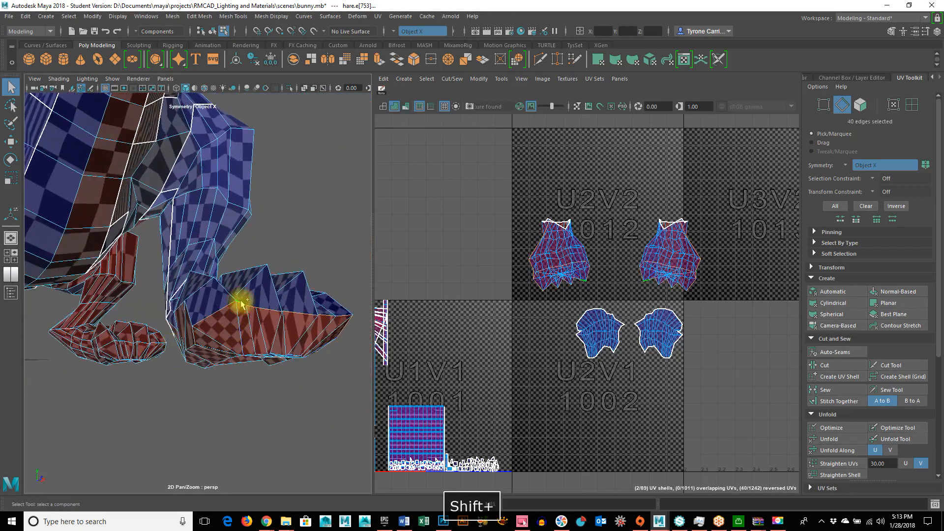
{"action": "left_click_drag", "start_coordinate": [191, 343], "coordinate": [226, 333], "text": "alt"}
{"action": "left_click", "coordinate": [158, 293], "text": "ctrl"}
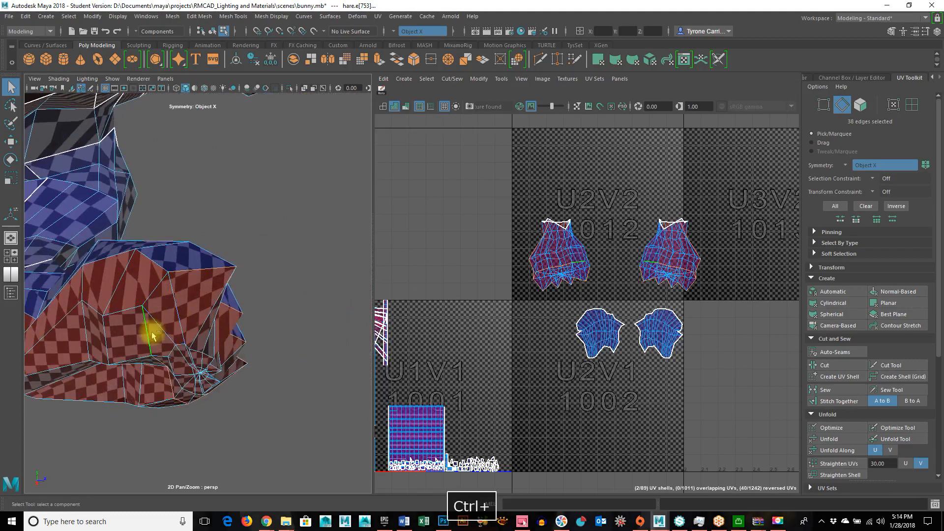
{"action": "left_click_drag", "start_coordinate": [195, 389], "coordinate": [166, 340], "text": "alt"}
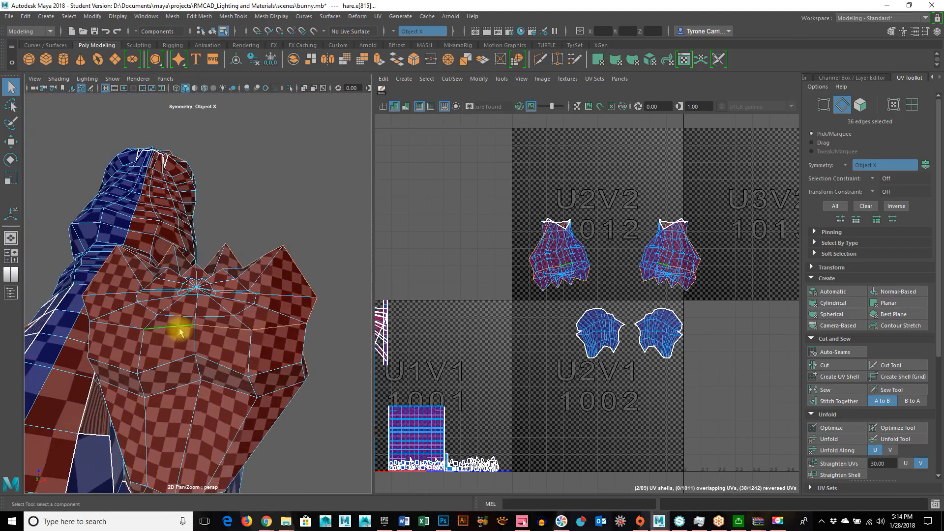
{"action": "left_click", "coordinate": [271, 328], "text": "ctrl"}
{"action": "left_click_drag", "start_coordinate": [358, 337], "coordinate": [426, 384], "text": "alt"}
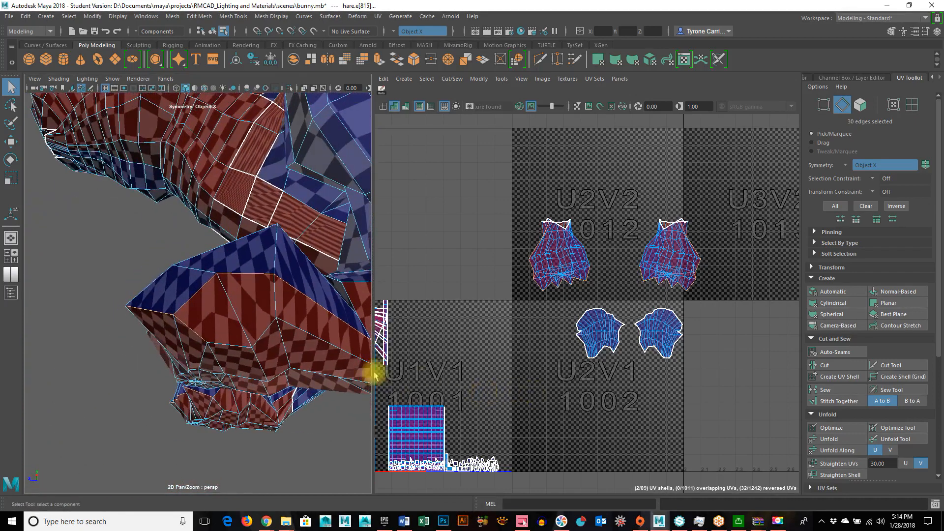
{"action": "left_click_drag", "start_coordinate": [290, 357], "coordinate": [210, 359], "text": "alt"}
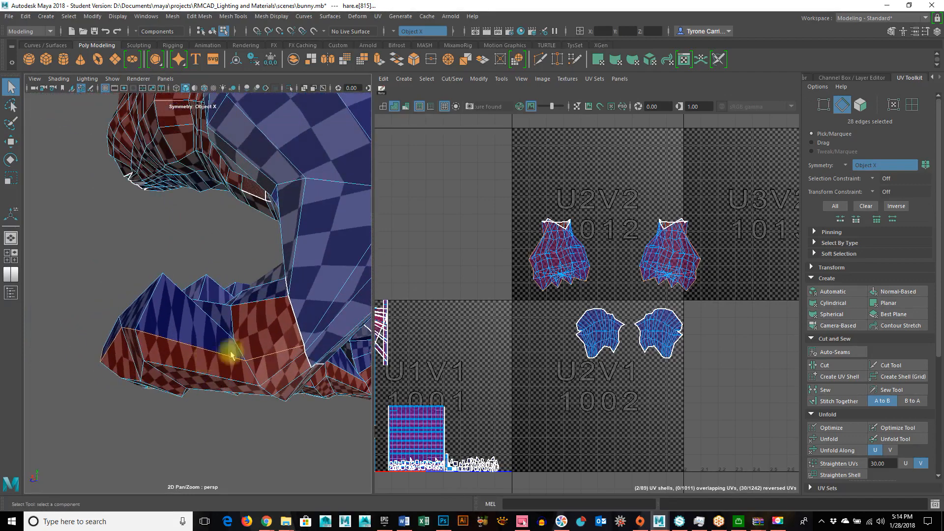
Step: Add the missing seam edges along the rest of the front paw's side and cut the UVs along the selected line
{"action": "left_click_drag", "start_coordinate": [268, 427], "coordinate": [171, 313], "text": "alt"}
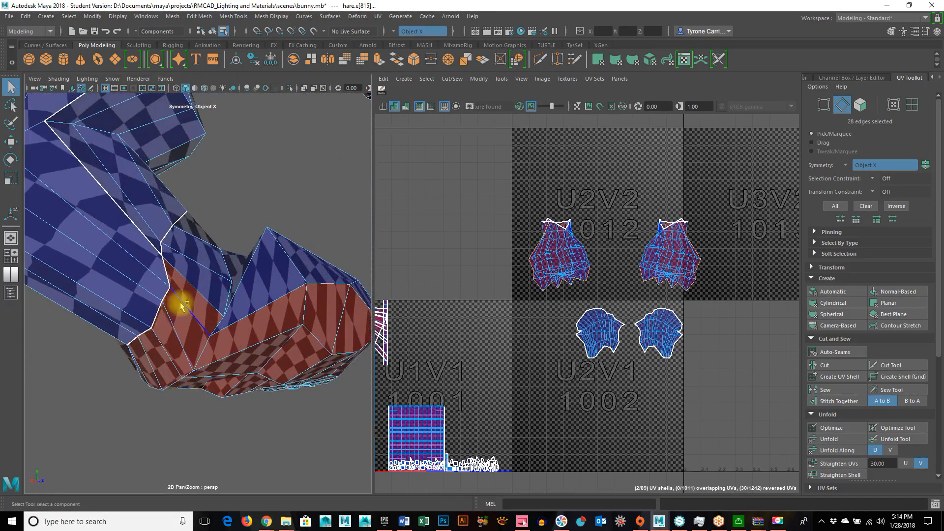
{"action": "left_click", "coordinate": [227, 321], "text": "shift"}
{"action": "left_click", "coordinate": [241, 321], "text": "shift"}
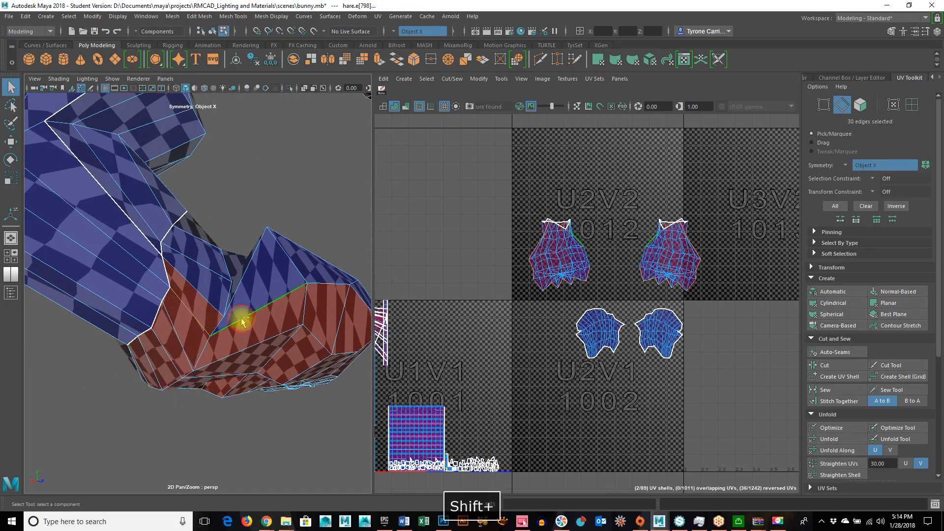
{"action": "left_click_drag", "start_coordinate": [338, 333], "coordinate": [137, 387], "text": "alt"}
{"action": "left_click_drag", "start_coordinate": [248, 350], "coordinate": [268, 337], "text": "alt"}
{"action": "left_click", "coordinate": [271, 314], "text": "shift"}
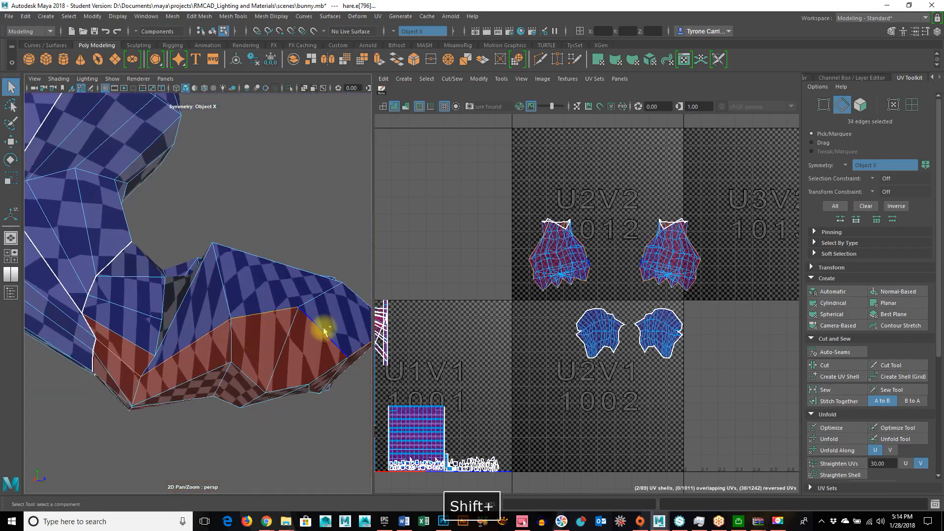
{"action": "left_click", "coordinate": [325, 333], "text": "shift"}
{"action": "left_click_drag", "start_coordinate": [291, 406], "coordinate": [99, 366], "text": "alt"}
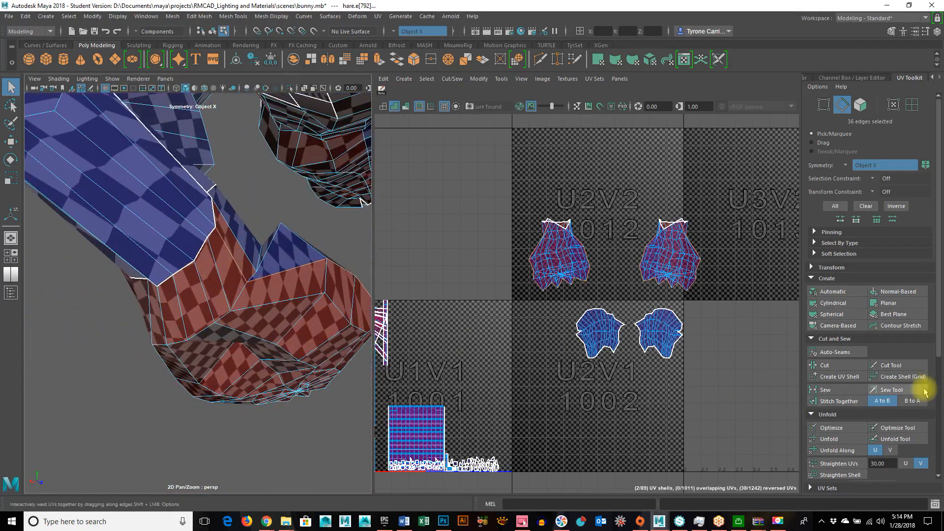
{"action": "left_click", "coordinate": [831, 366]}
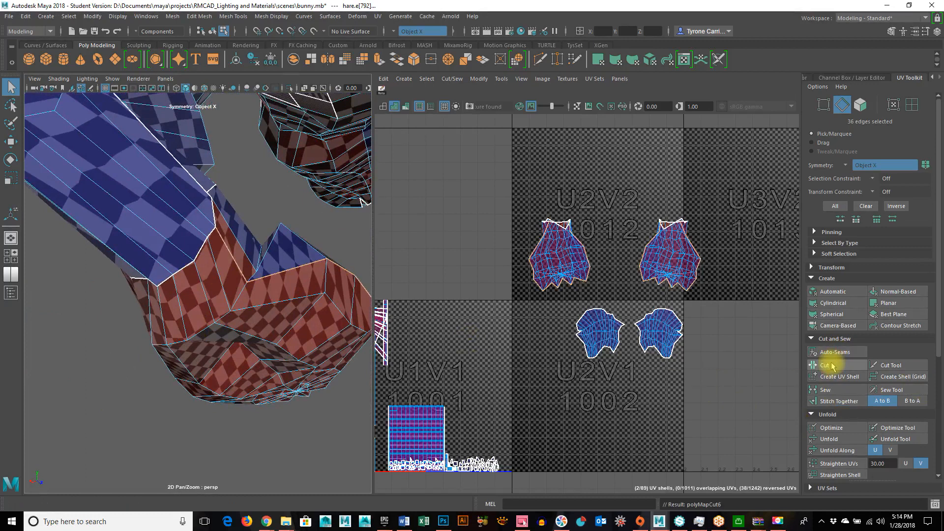
Step: Select the UVs of both paw-sole shells and move them up to the upper part of tile 1012, clear of the paw-top shells
{"action": "left_click_drag", "start_coordinate": [217, 317], "coordinate": [226, 333], "text": "alt"}
{"action": "right_click_drag", "start_coordinate": [626, 249], "coordinate": [675, 251]}
{"action": "left_click", "coordinate": [672, 255]}
{"action": "mouse_move", "coordinate": [689, 283]}
{"action": "right_mouse_down", "text": "ctrl"}
{"action": "mouse_move", "coordinate": [686, 275]}
{"action": "mouse_move", "coordinate": [723, 270]}
{"action": "mouse_move", "coordinate": [685, 271]}
{"action": "mouse_move", "coordinate": [720, 295]}
{"action": "mouse_move", "coordinate": [704, 288]}
{"action": "right_mouse_up", "text": "ctrl"}
{"action": "key", "text": "w"}
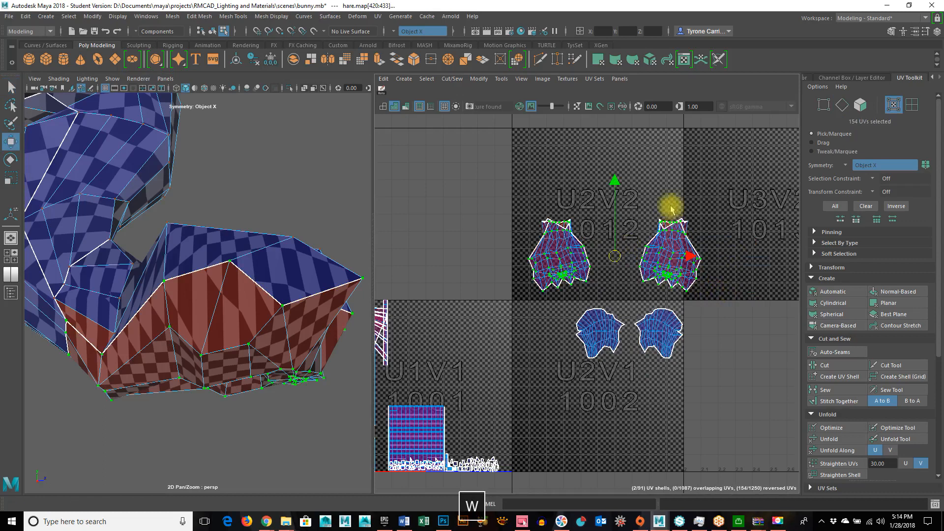
{"action": "left_click_drag", "start_coordinate": [614, 184], "coordinate": [627, 91]}
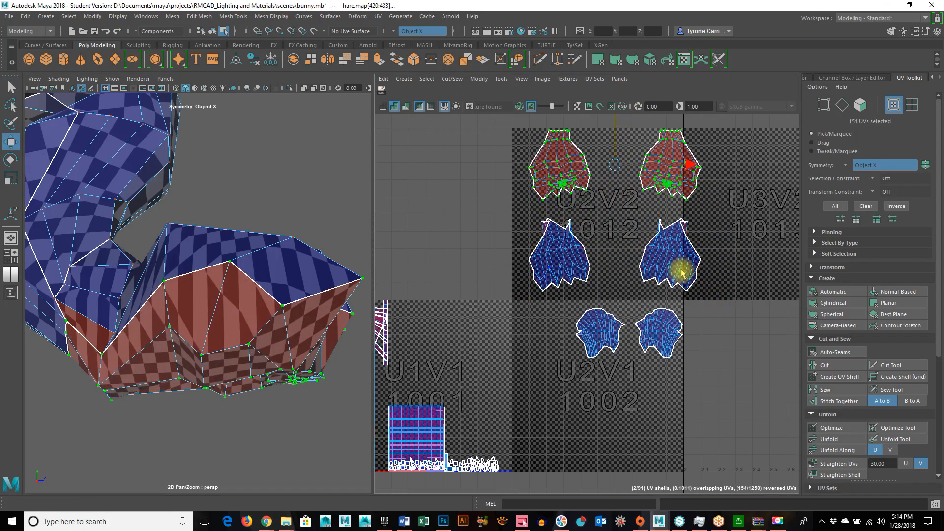
Step: Select both paw-top UV shells and unfold them along U, along V, and along U again
{"action": "left_click_drag", "start_coordinate": [500, 206], "coordinate": [750, 292]}
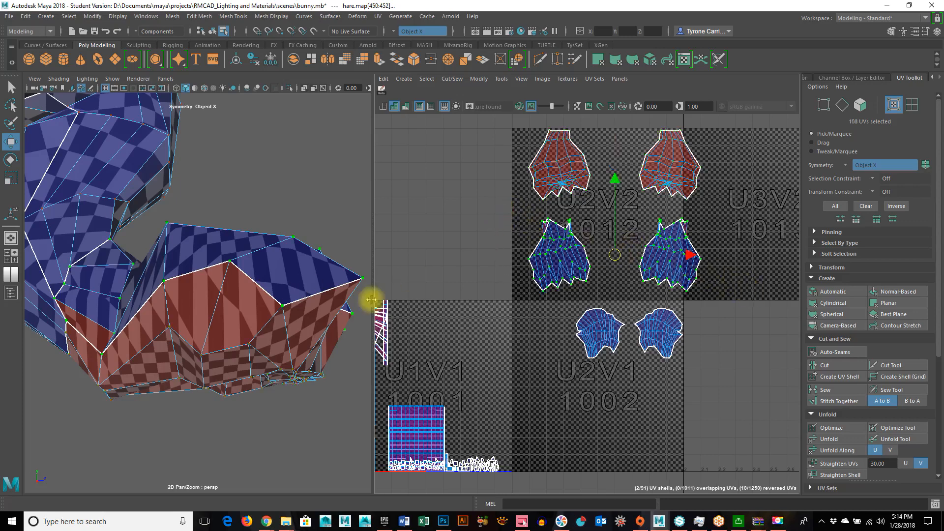
{"action": "left_click_drag", "start_coordinate": [251, 339], "coordinate": [282, 299], "text": "alt"}
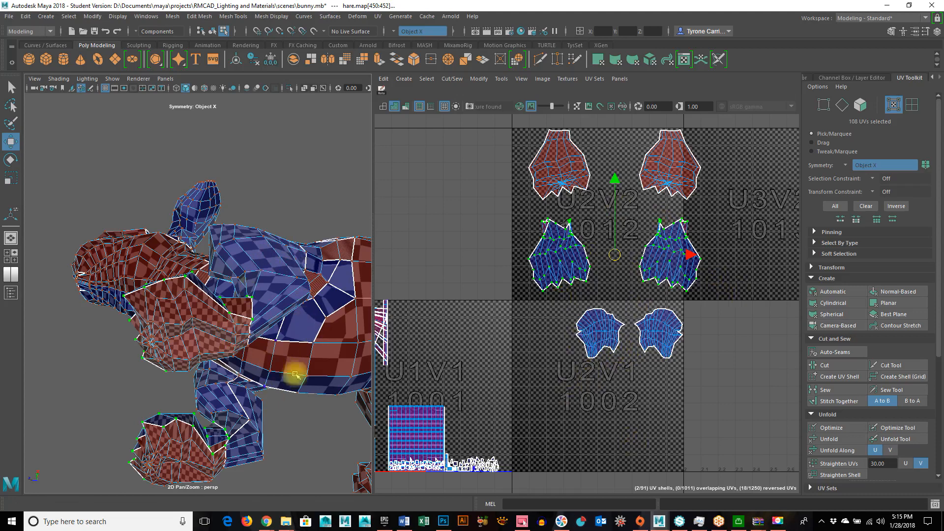
{"action": "right_click_drag", "start_coordinate": [553, 291], "coordinate": [713, 313], "text": "alt"}
{"action": "middle_click_drag", "start_coordinate": [664, 339], "coordinate": [609, 412], "text": "alt"}
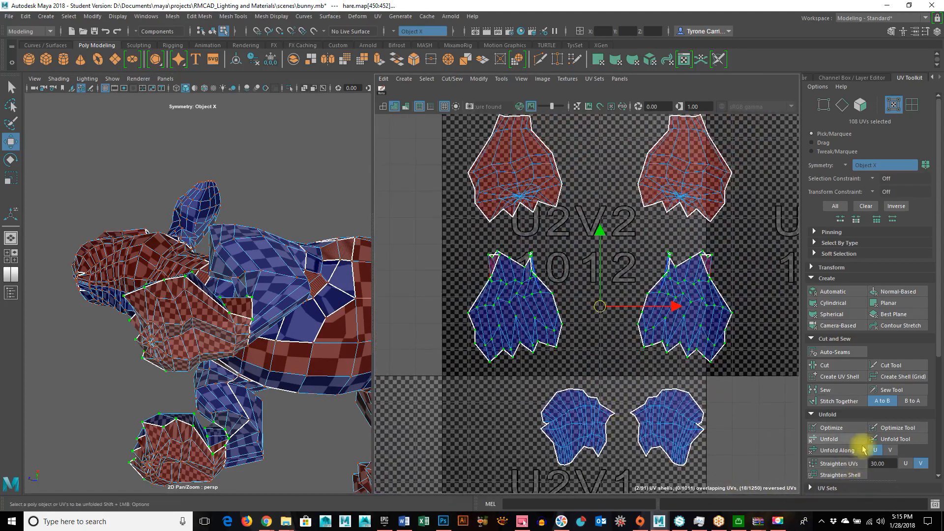
{"action": "left_click", "coordinate": [845, 451]}
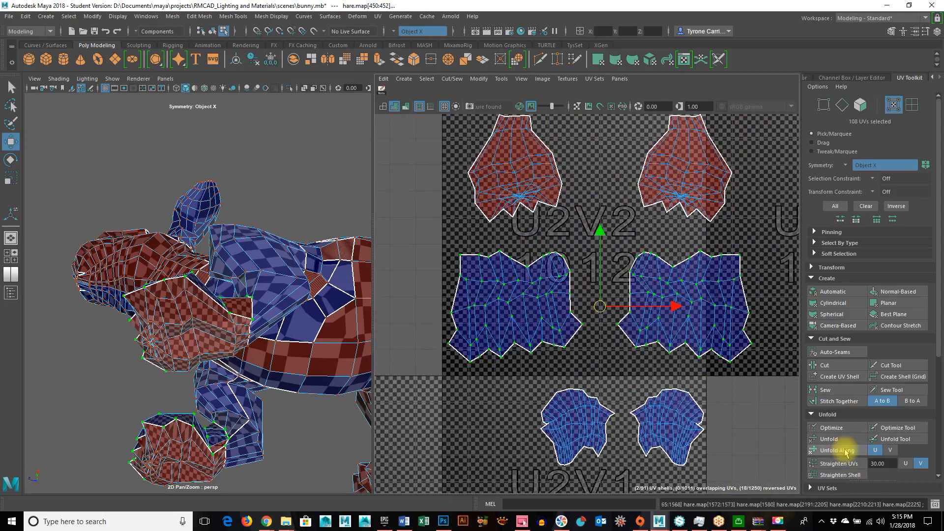
{"action": "left_click", "coordinate": [926, 464]}
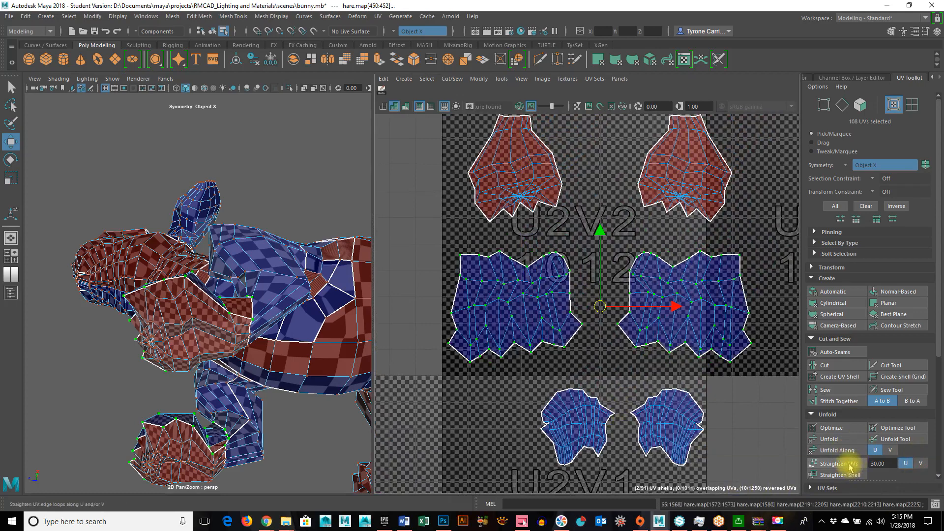
{"action": "left_click", "coordinate": [889, 451]}
{"action": "left_click", "coordinate": [837, 451]}
{"action": "left_click", "coordinate": [875, 450]}
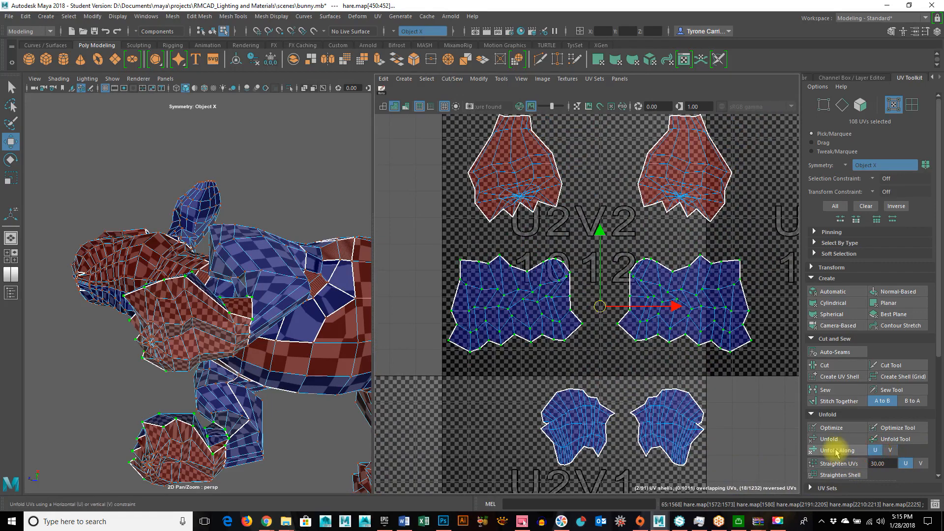
{"action": "left_click", "coordinate": [837, 450]}
Step: Unfold the two paw-top UV shells without an axis constraint and optimize them
{"action": "left_click_drag", "start_coordinate": [199, 334], "coordinate": [364, 358], "text": "alt"}
{"action": "right_click_drag", "start_coordinate": [596, 354], "coordinate": [769, 385], "text": "alt"}
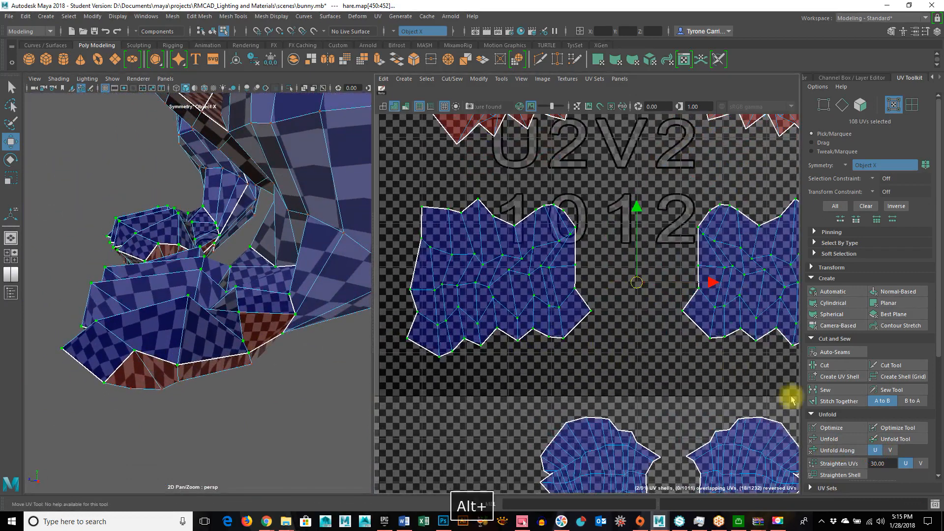
{"action": "left_click", "coordinate": [847, 441]}
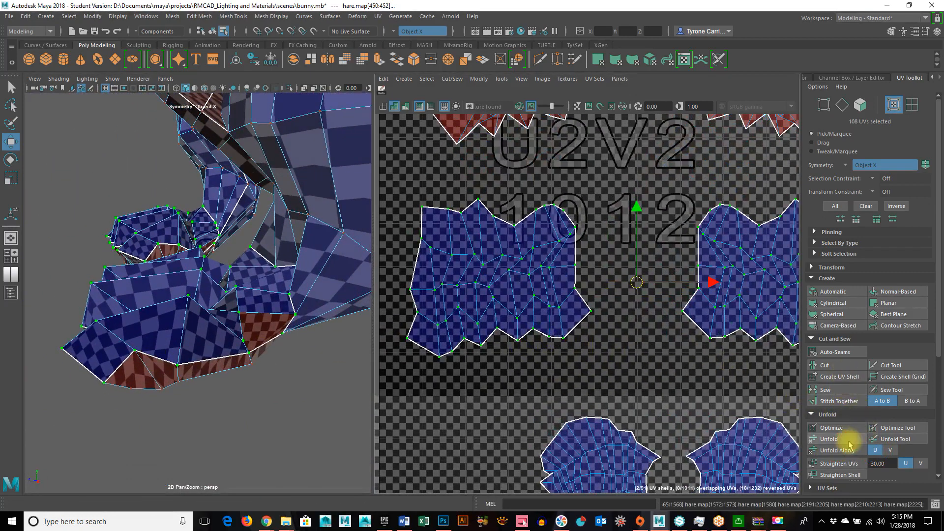
{"action": "left_click", "coordinate": [836, 428]}
Step: Select all UVs of the two paw-sole shells at the upper edge of tile 1012
{"action": "left_click_drag", "start_coordinate": [155, 319], "coordinate": [510, 315], "text": "alt"}
{"action": "right_click_drag", "start_coordinate": [679, 315], "coordinate": [586, 301], "text": "alt"}
{"action": "middle_click_drag", "start_coordinate": [586, 301], "coordinate": [510, 348], "text": "alt"}
{"action": "right_click_drag", "start_coordinate": [700, 344], "coordinate": [585, 309], "text": "alt"}
{"action": "middle_click_drag", "start_coordinate": [584, 310], "coordinate": [613, 359], "text": "alt"}
{"action": "left_click_drag", "start_coordinate": [459, 189], "coordinate": [782, 325]}
{"action": "left_click_drag", "start_coordinate": [131, 361], "coordinate": [203, 353], "text": "alt"}
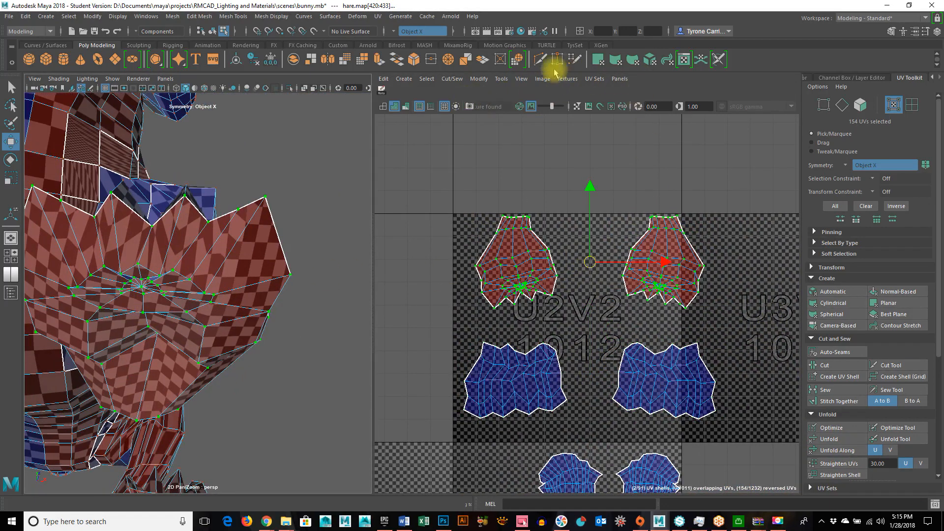
Step: Flip the selected paw-sole UV shells along U
{"action": "scroll", "coordinate": [870, 396], "scroll_direction": "down", "scroll_amount": 3}
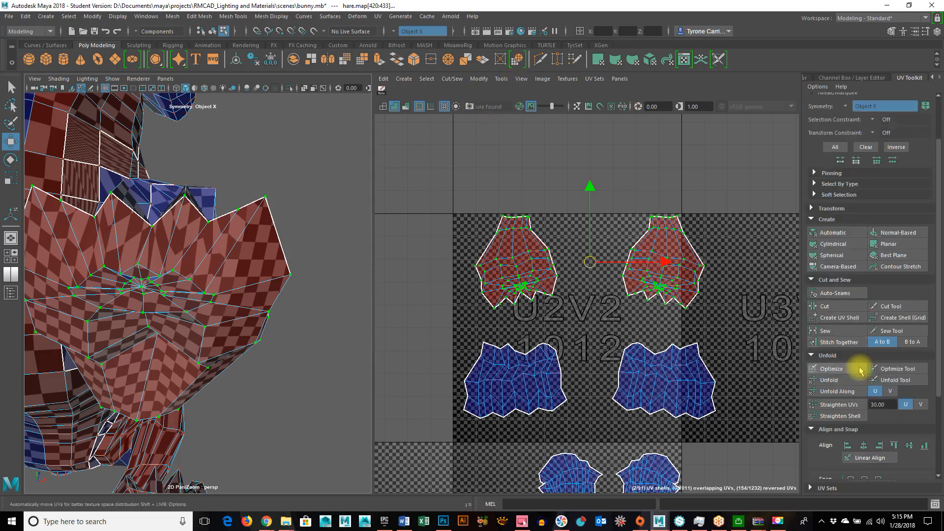
{"action": "scroll", "coordinate": [879, 423], "scroll_direction": "down", "scroll_amount": 3}
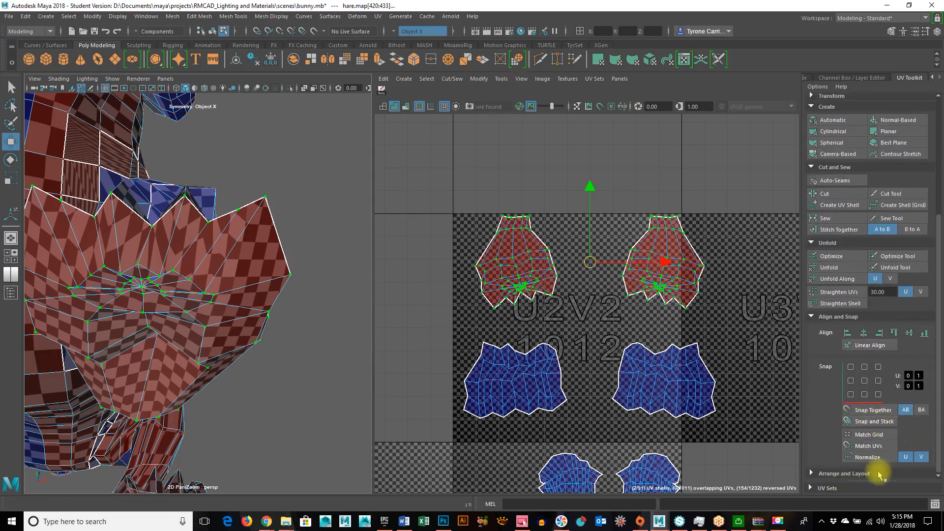
{"action": "scroll", "coordinate": [882, 465], "scroll_direction": "up", "scroll_amount": 3}
{"action": "scroll", "coordinate": [879, 453], "scroll_direction": "down", "scroll_amount": 3}
{"action": "left_click", "coordinate": [842, 473]}
{"action": "scroll", "coordinate": [815, 444], "scroll_direction": "down", "scroll_amount": 3}
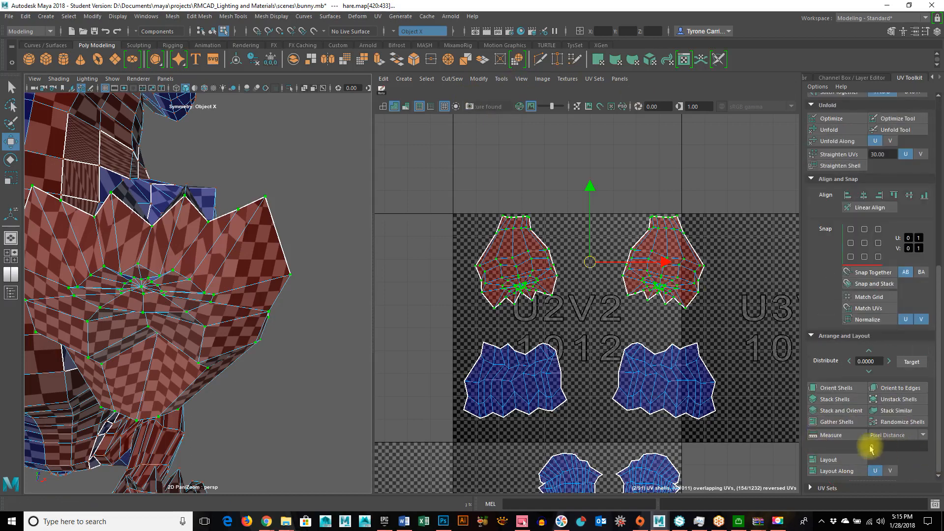
{"action": "scroll", "coordinate": [887, 457], "scroll_direction": "up", "scroll_amount": 7}
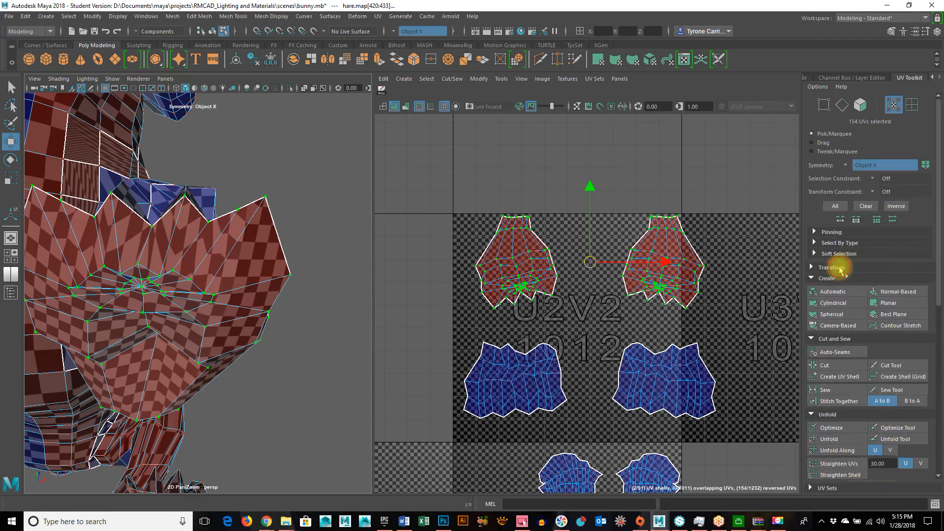
{"action": "left_click", "coordinate": [839, 268]}
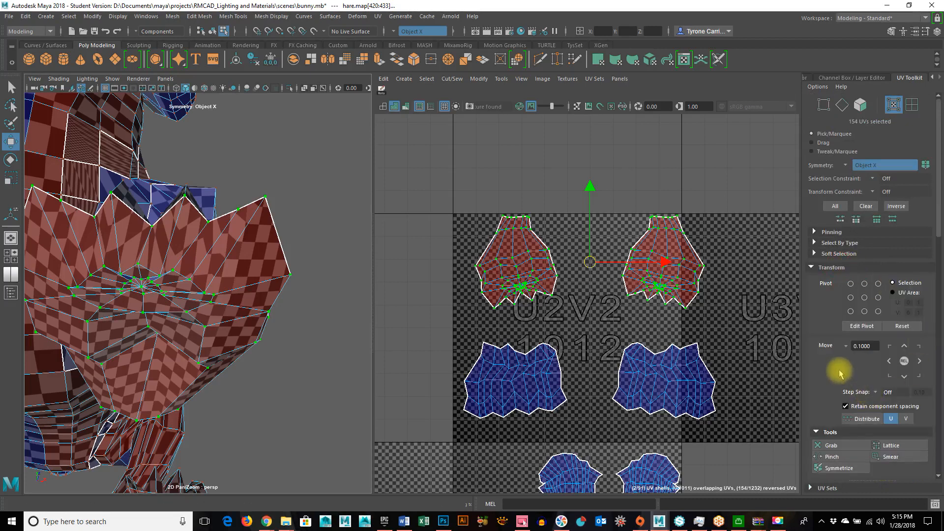
{"action": "scroll", "coordinate": [840, 372], "scroll_direction": "down", "scroll_amount": 1}
{"action": "scroll", "coordinate": [841, 374], "scroll_direction": "down", "scroll_amount": 3}
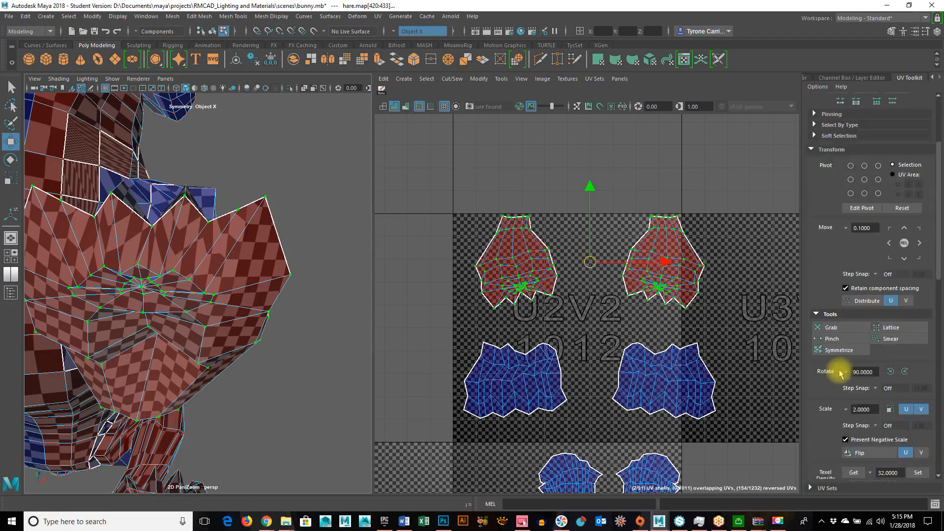
{"action": "scroll", "coordinate": [841, 374], "scroll_direction": "down", "scroll_amount": 2}
{"action": "scroll", "coordinate": [841, 374], "scroll_direction": "up", "scroll_amount": 1}
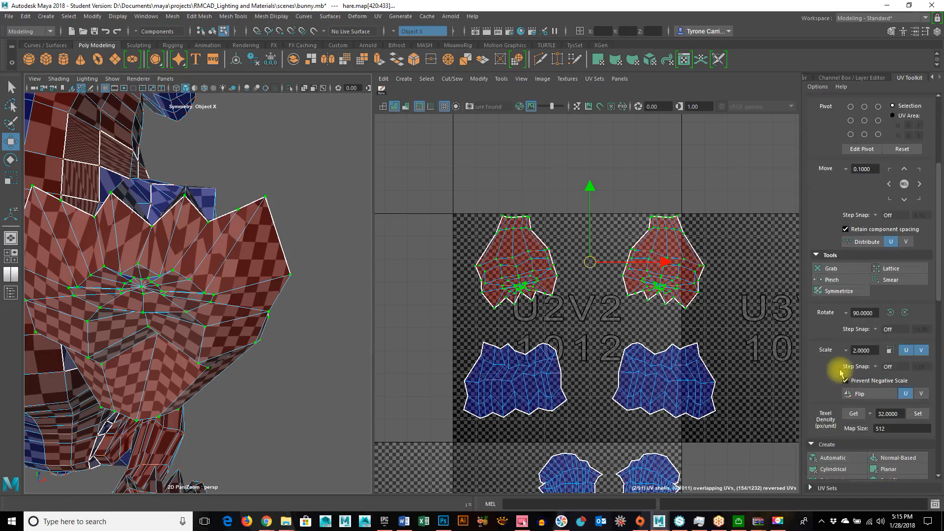
{"action": "scroll", "coordinate": [841, 373], "scroll_direction": "up", "scroll_amount": 3}
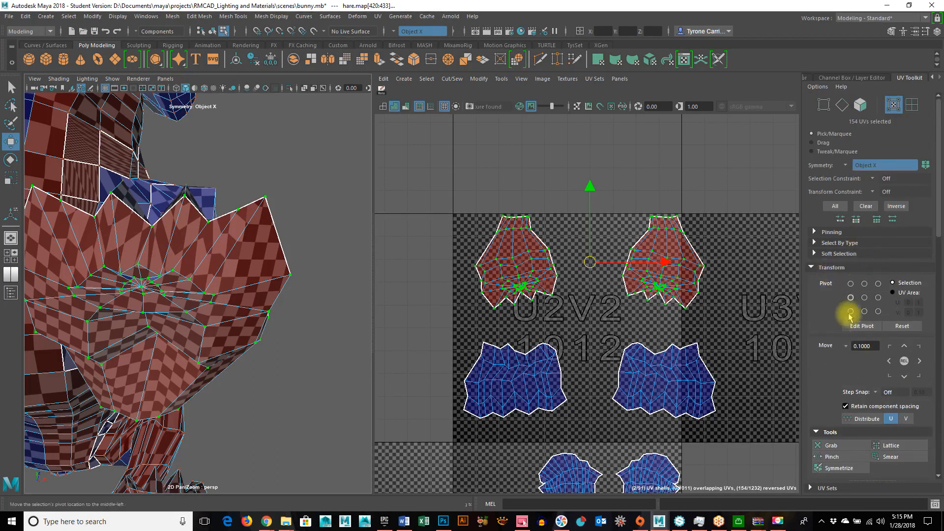
{"action": "scroll", "coordinate": [841, 370], "scroll_direction": "down", "scroll_amount": 1}
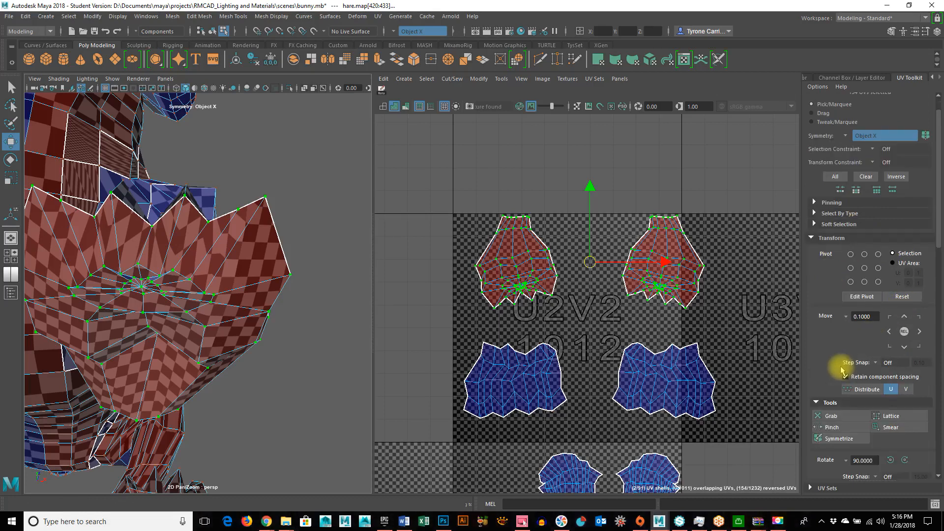
{"action": "scroll", "coordinate": [882, 414], "scroll_direction": "down", "scroll_amount": 2}
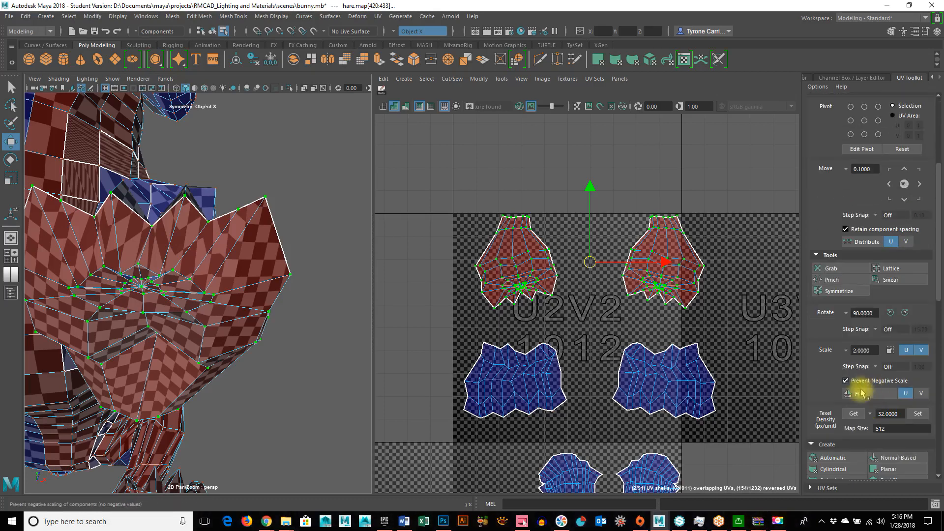
{"action": "left_click", "coordinate": [877, 393]}
Step: Optimize the flipped paw-sole UV shells and check the checker pattern on the sole
{"action": "right_click_drag", "start_coordinate": [649, 329], "coordinate": [760, 409], "text": "alt"}
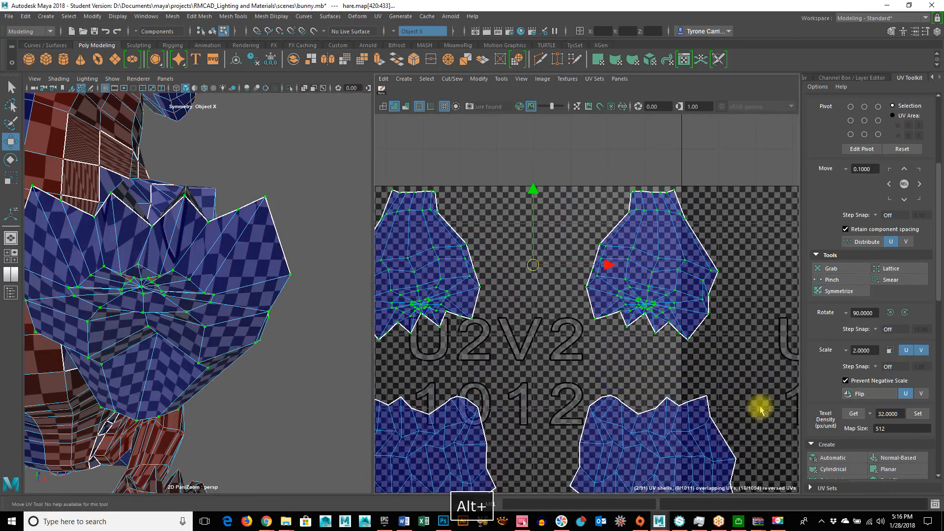
{"action": "scroll", "coordinate": [861, 432], "scroll_direction": "down", "scroll_amount": 4}
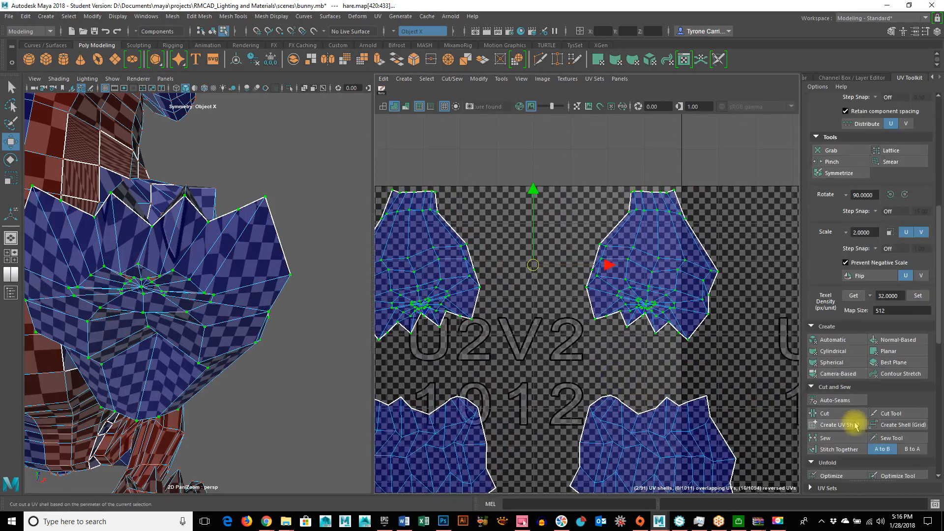
{"action": "scroll", "coordinate": [857, 426], "scroll_direction": "down", "scroll_amount": 3}
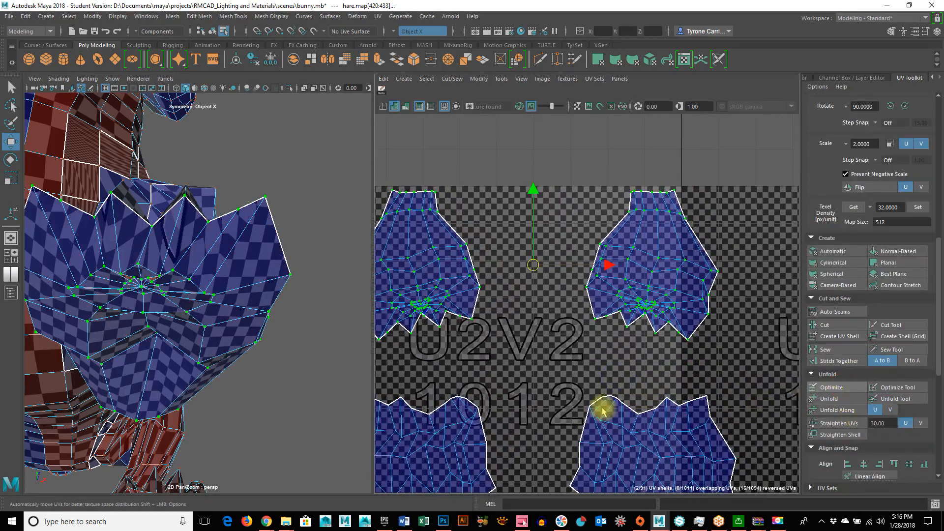
{"action": "mouse_move", "coordinate": [179, 289]}
{"action": "left_mouse_down", "text": "alt"}
{"action": "mouse_move", "coordinate": [185, 253]}
{"action": "mouse_move", "coordinate": [185, 274]}
{"action": "mouse_move", "coordinate": [249, 276]}
{"action": "mouse_move", "coordinate": [191, 286]}
{"action": "left_mouse_up", "text": "alt"}
{"action": "right_click_drag", "start_coordinate": [605, 312], "coordinate": [561, 343], "text": "alt"}
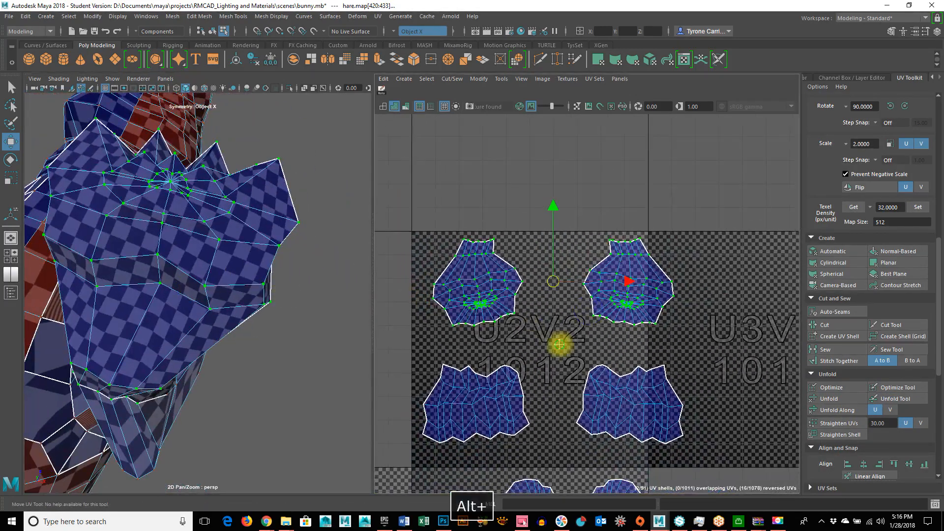
Step: Select the four paw UV shells and scale them down uniformly until their checker size matches the front leg's
{"action": "middle_click_drag", "start_coordinate": [560, 344], "coordinate": [603, 307], "text": "alt"}
{"action": "left_click_drag", "start_coordinate": [226, 335], "coordinate": [91, 400], "text": "alt"}
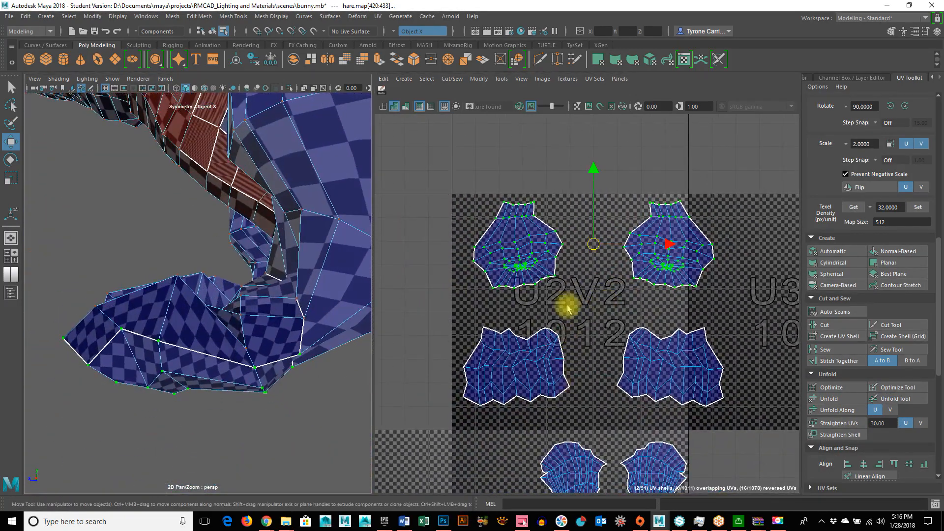
{"action": "left_click_drag", "start_coordinate": [462, 180], "coordinate": [780, 433]}
{"action": "key", "text": "r"}
{"action": "middle_click_drag", "start_coordinate": [728, 253], "coordinate": [693, 258]}
{"action": "left_click_drag", "start_coordinate": [236, 354], "coordinate": [374, 403], "text": "alt"}
{"action": "middle_click_drag", "start_coordinate": [690, 250], "coordinate": [683, 248]}
{"action": "left_click_drag", "start_coordinate": [236, 344], "coordinate": [331, 392], "text": "alt"}
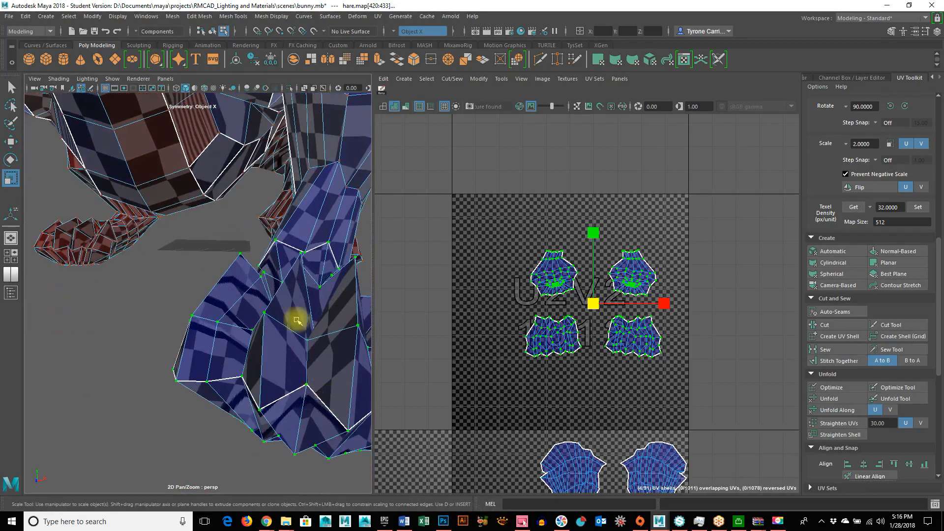
{"action": "left_click_drag", "start_coordinate": [328, 345], "coordinate": [570, 347], "text": "alt"}
{"action": "left_click_drag", "start_coordinate": [596, 304], "coordinate": [594, 302]}
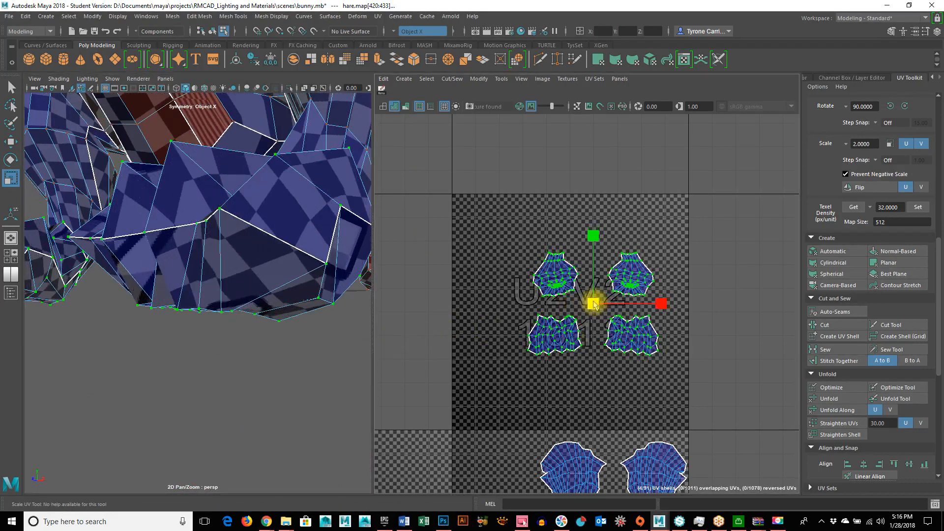
{"action": "left_click_drag", "start_coordinate": [305, 293], "coordinate": [236, 270], "text": "alt"}
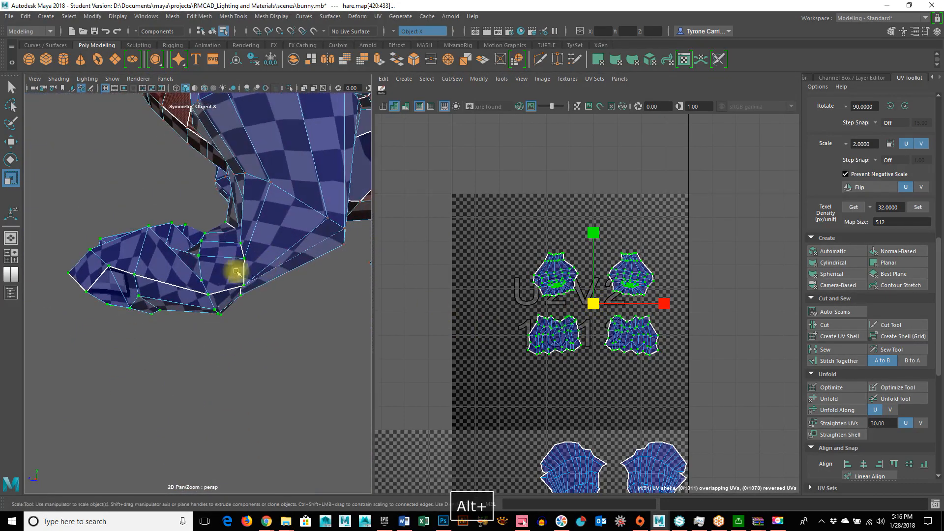
{"action": "left_click_drag", "start_coordinate": [353, 292], "coordinate": [630, 367], "text": "alt"}
Step: Move the four paw shells down to just above the leg shells, and the two paw-sole shells closer to the paw-top shells
{"action": "scroll", "coordinate": [630, 367], "scroll_direction": "down", "scroll_amount": 2}
{"action": "middle_click_drag", "start_coordinate": [545, 381], "coordinate": [548, 340], "text": "alt"}
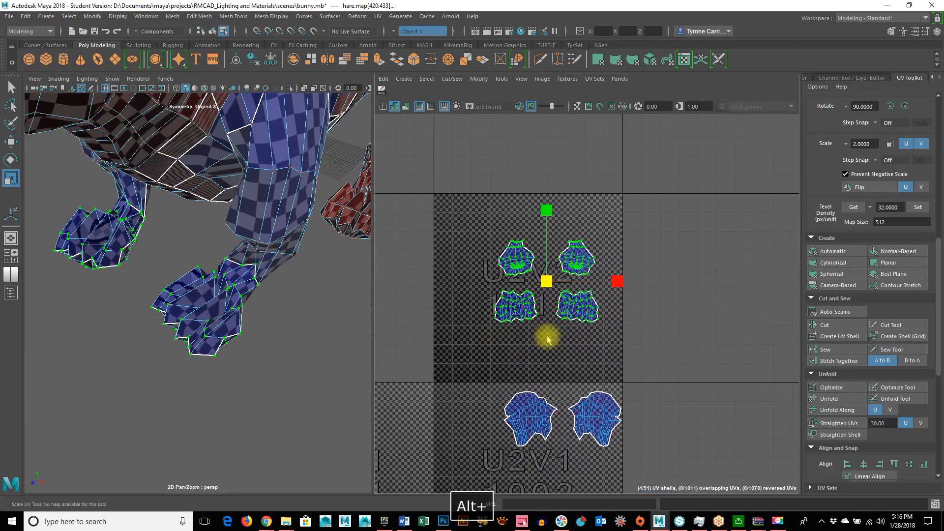
{"action": "key", "text": "w"}
{"action": "left_click_drag", "start_coordinate": [547, 288], "coordinate": [560, 342]}
{"action": "left_click_drag", "start_coordinate": [487, 275], "coordinate": [634, 337]}
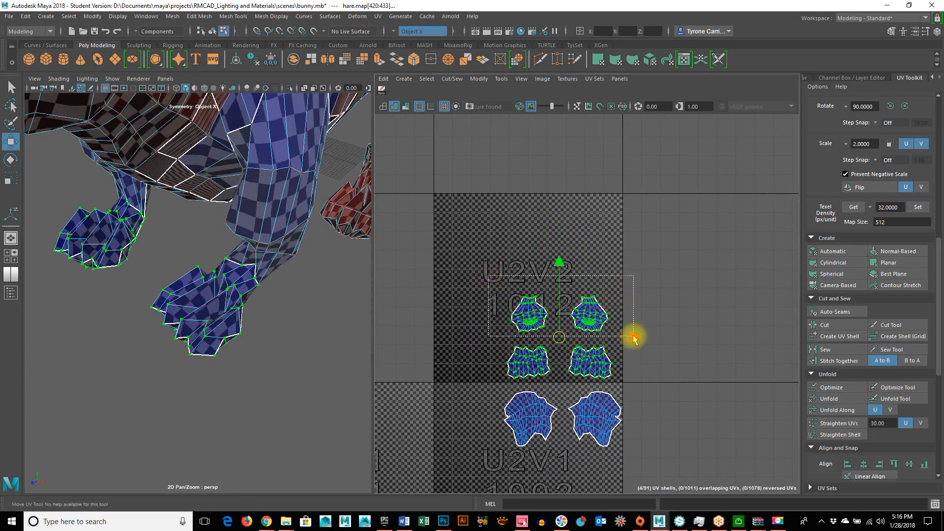
{"action": "left_click_drag", "start_coordinate": [556, 316], "coordinate": [557, 323]}
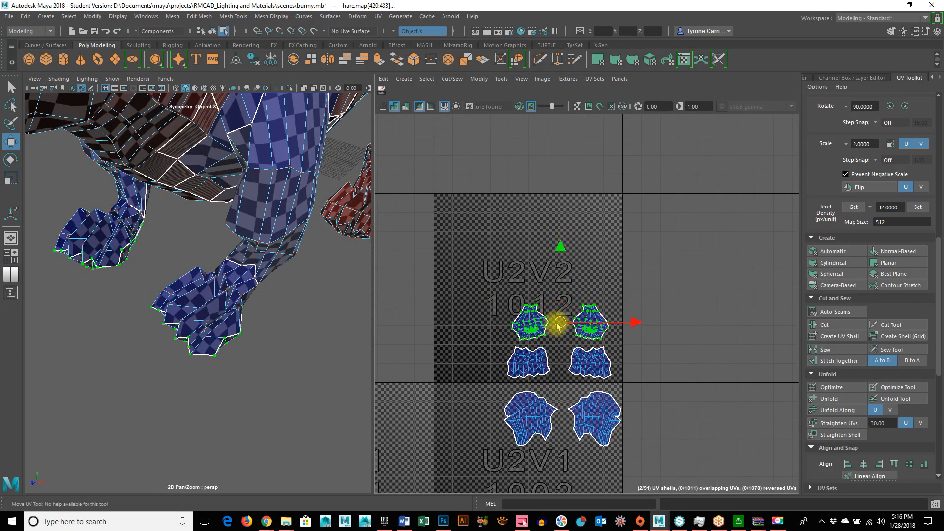
Step: Select the outer side border edges of the paw-top shell to see which paw-sole border they match
{"action": "right_click_drag", "start_coordinate": [487, 357], "coordinate": [782, 376], "text": "alt"}
{"action": "middle_click_drag", "start_coordinate": [662, 396], "coordinate": [485, 368], "text": "alt"}
{"action": "right_click_drag", "start_coordinate": [485, 369], "coordinate": [613, 360], "text": "alt"}
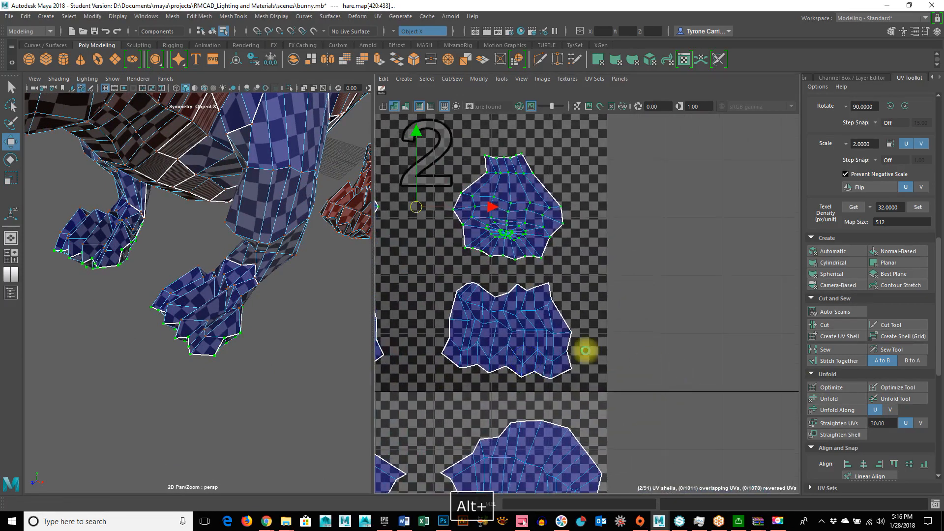
{"action": "right_click_drag", "start_coordinate": [554, 339], "coordinate": [556, 279]}
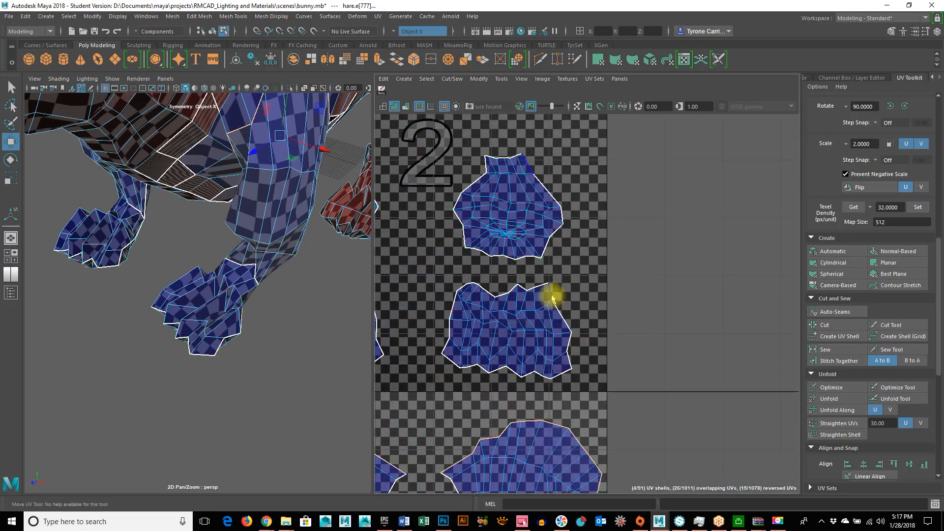
{"action": "left_click", "coordinate": [555, 306]}
{"action": "left_click", "coordinate": [564, 320], "text": "shift"}
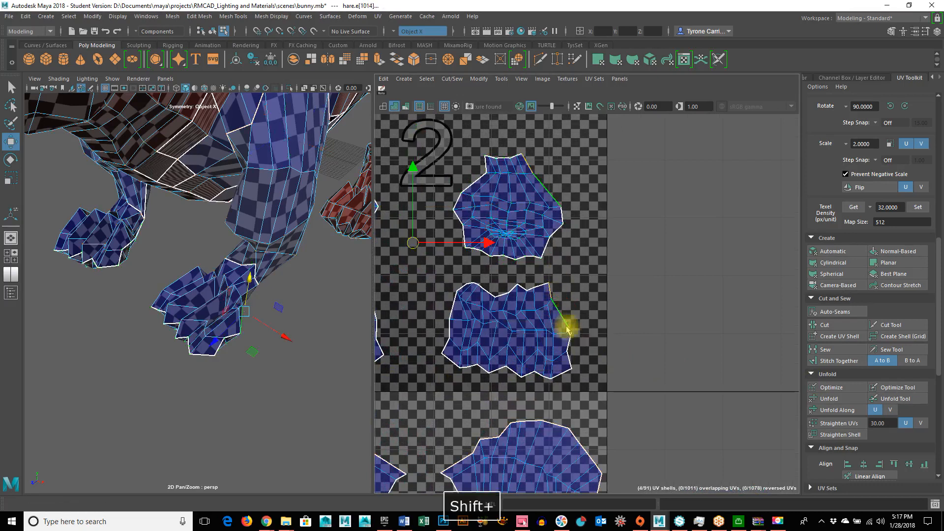
{"action": "left_click", "coordinate": [570, 344], "text": "shift"}
{"action": "left_click", "coordinate": [570, 364], "text": "shift"}
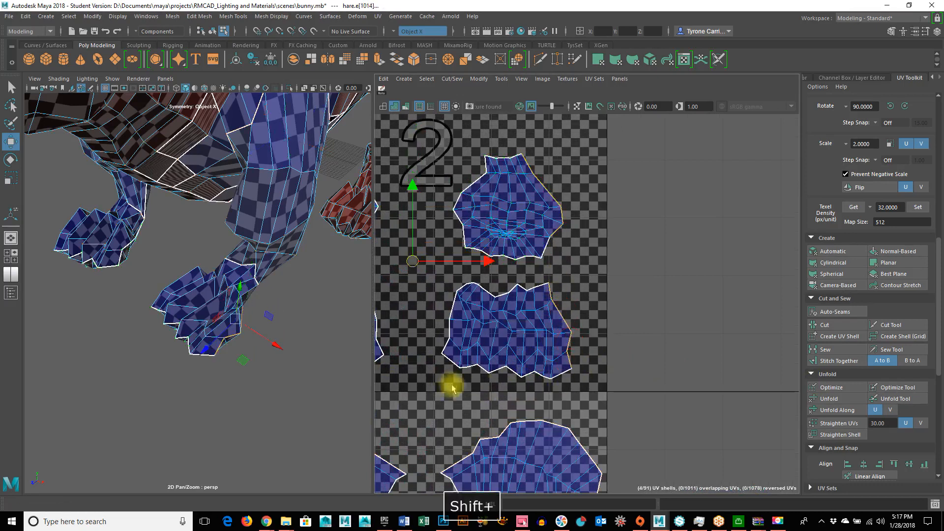
Step: Select the ankle border edges of the paw-top shells to see where they match the leg shells
{"action": "middle_click_drag", "start_coordinate": [453, 383], "coordinate": [504, 387], "text": "alt"}
{"action": "right_click_drag", "start_coordinate": [548, 381], "coordinate": [614, 320], "text": "alt"}
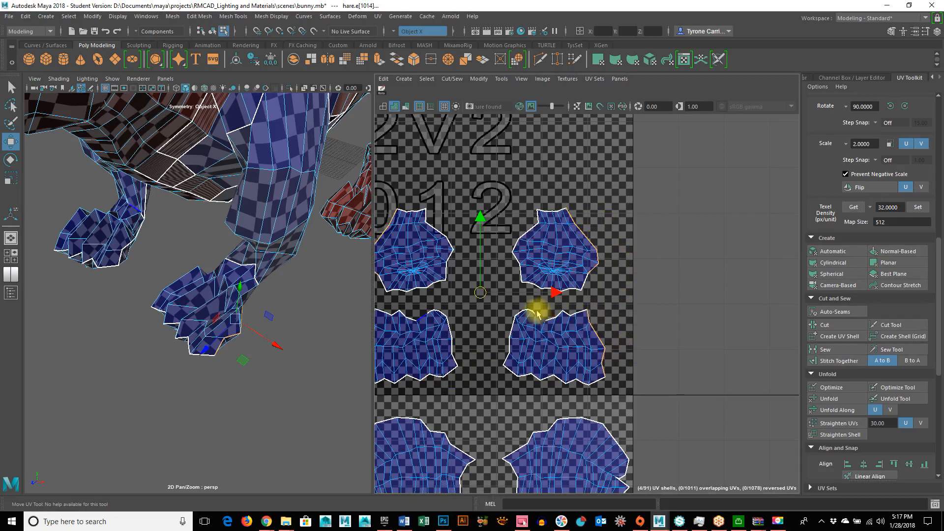
{"action": "left_click_drag", "start_coordinate": [568, 328], "coordinate": [570, 329]}
{"action": "right_click_drag", "start_coordinate": [622, 376], "coordinate": [408, 367], "text": "alt"}
{"action": "middle_click_drag", "start_coordinate": [628, 439], "coordinate": [558, 333], "text": "alt"}
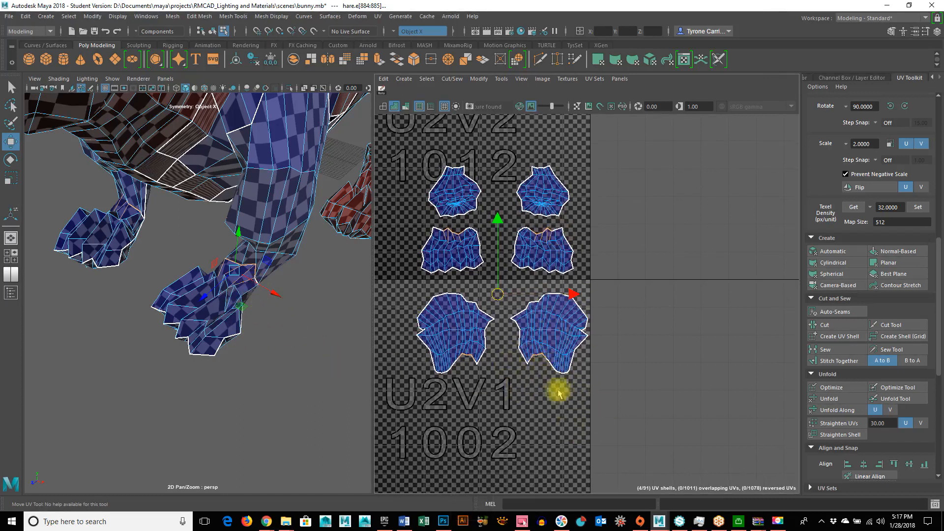
Step: Select the UVs of all six front-leg and paw shells and move them together into tile U3V2
{"action": "right_click_drag", "start_coordinate": [188, 342], "coordinate": [334, 352], "text": "alt"}
{"action": "left_click_drag", "start_coordinate": [225, 349], "coordinate": [261, 334], "text": "alt"}
{"action": "right_click_drag", "start_coordinate": [562, 340], "coordinate": [384, 320], "text": "alt"}
{"action": "right_click_drag", "start_coordinate": [497, 284], "coordinate": [462, 270]}
{"action": "left_click_drag", "start_coordinate": [468, 213], "coordinate": [607, 406]}
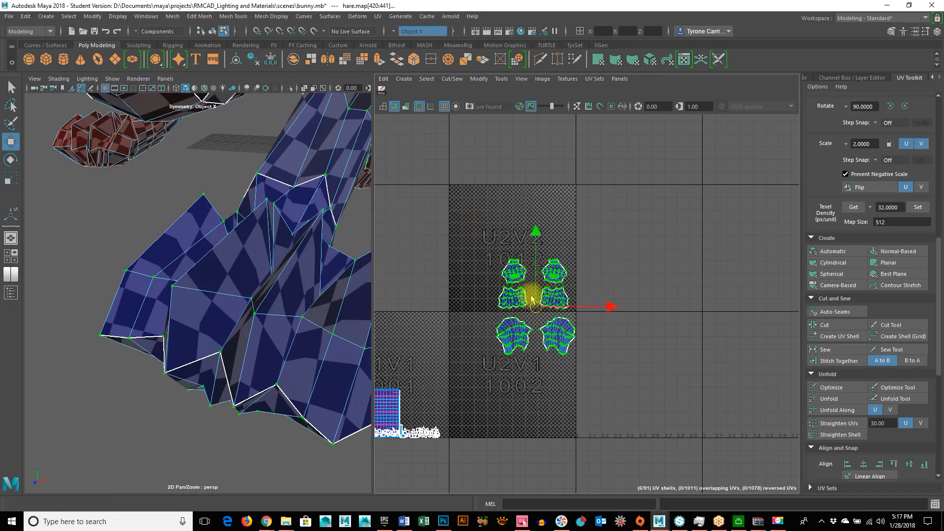
{"action": "left_click_drag", "start_coordinate": [350, 247], "coordinate": [222, 319], "text": "alt"}
{"action": "left_click_drag", "start_coordinate": [535, 309], "coordinate": [633, 256]}
Step: Examine the bunny's hind leg from several angles to decide which faces form its lower section
{"action": "right_click_drag", "start_coordinate": [354, 295], "coordinate": [263, 312], "text": "alt"}
{"action": "middle_click_drag", "start_coordinate": [363, 310], "coordinate": [268, 312], "text": "alt"}
{"action": "left_click_drag", "start_coordinate": [235, 333], "coordinate": [304, 307], "text": "alt"}
{"action": "right_click_drag", "start_coordinate": [303, 308], "coordinate": [345, 358], "text": "alt"}
{"action": "left_click_drag", "start_coordinate": [344, 358], "coordinate": [318, 315], "text": "alt"}
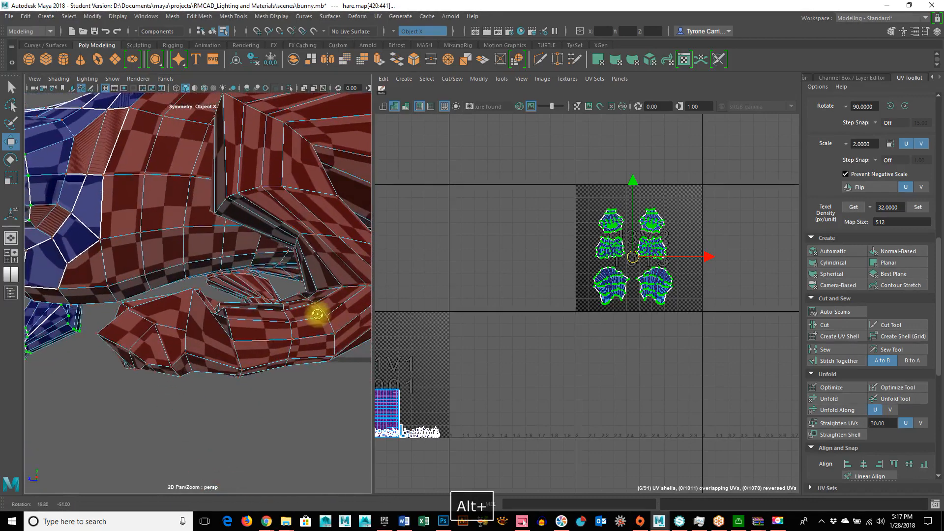
{"action": "right_click_drag", "start_coordinate": [318, 314], "coordinate": [362, 346], "text": "alt"}
{"action": "left_click_drag", "start_coordinate": [306, 331], "coordinate": [272, 388], "text": "alt"}
{"action": "left_click_drag", "start_coordinate": [268, 297], "coordinate": [165, 358], "text": "alt"}
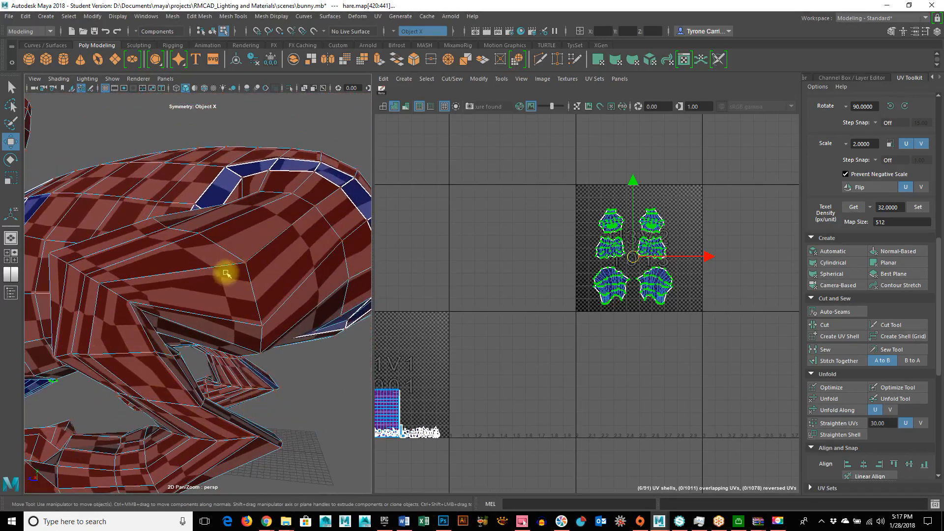
{"action": "left_click_drag", "start_coordinate": [264, 362], "coordinate": [323, 286], "text": "alt"}
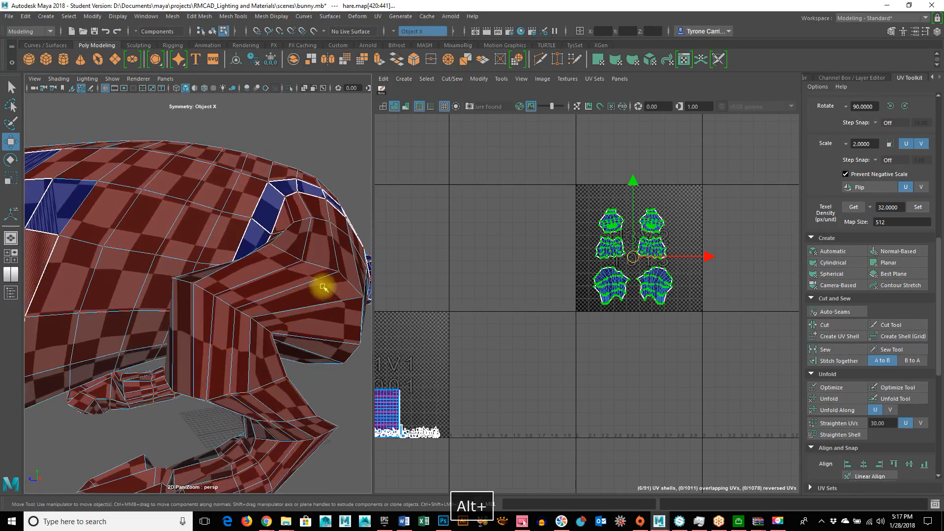
{"action": "left_click_drag", "start_coordinate": [329, 344], "coordinate": [123, 333], "text": "alt"}
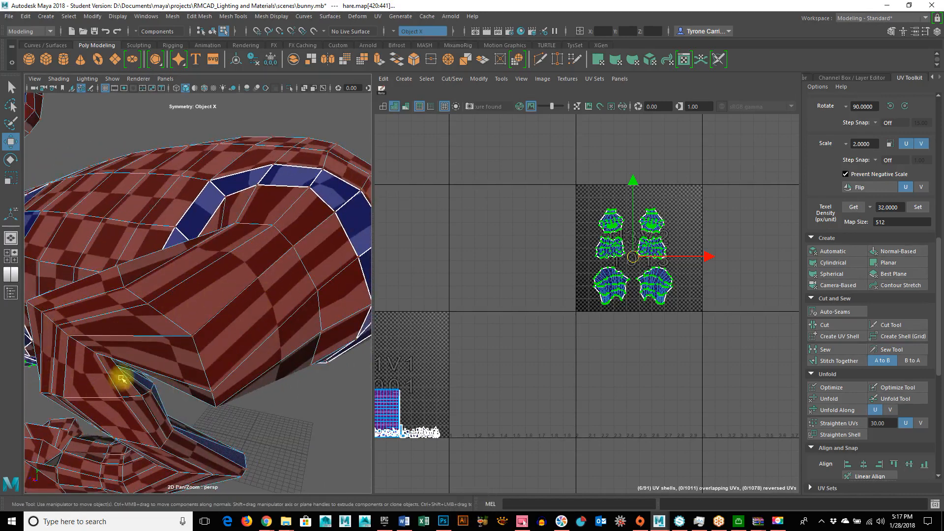
{"action": "right_click_drag", "start_coordinate": [240, 404], "coordinate": [163, 379], "text": "alt"}
{"action": "middle_click_drag", "start_coordinate": [162, 379], "coordinate": [164, 352], "text": "alt"}
{"action": "right_click_drag", "start_coordinate": [164, 352], "coordinate": [223, 346], "text": "alt"}
{"action": "left_click_drag", "start_coordinate": [157, 361], "coordinate": [214, 343], "text": "alt"}
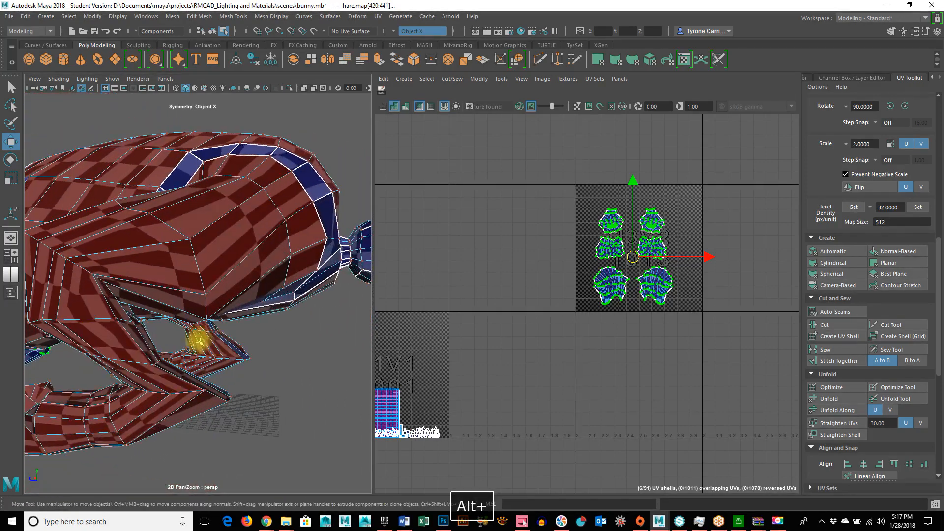
Step: Start a face selection on the lower hind leg, leaving out the belly and paw faces
{"action": "right_click", "coordinate": [103, 335]}
{"action": "left_click", "coordinate": [106, 270]}
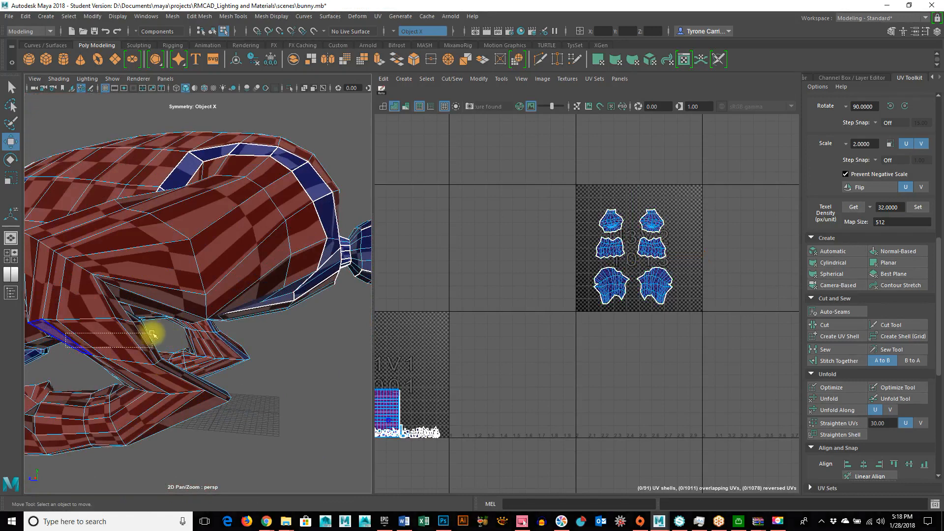
{"action": "left_click_drag", "start_coordinate": [152, 334], "coordinate": [182, 354]}
{"action": "right_click_drag", "start_coordinate": [181, 354], "coordinate": [95, 379], "text": "alt"}
{"action": "left_click_drag", "start_coordinate": [94, 379], "coordinate": [116, 379], "text": "alt"}
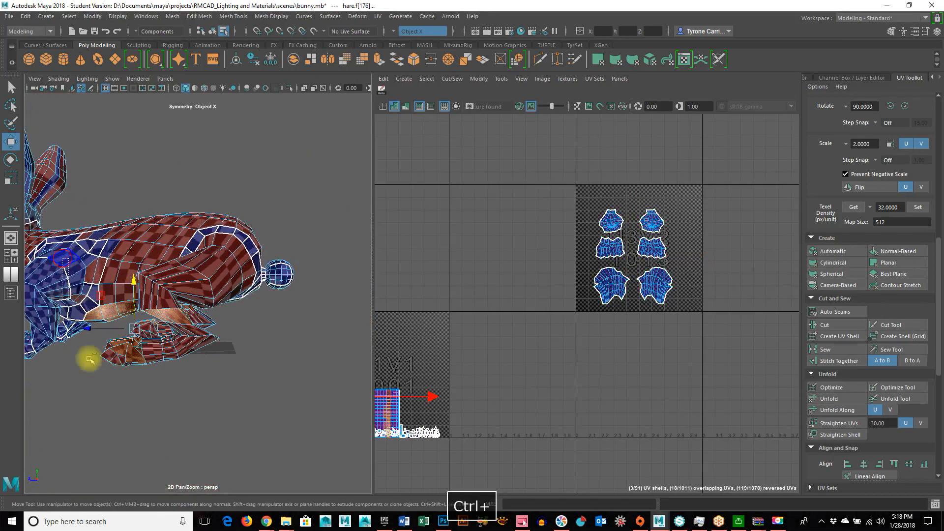
{"action": "left_click_drag", "start_coordinate": [195, 401], "coordinate": [72, 375], "text": "alt"}
{"action": "right_click_drag", "start_coordinate": [73, 374], "coordinate": [158, 362], "text": "alt"}
{"action": "left_click_drag", "start_coordinate": [158, 363], "coordinate": [242, 364], "text": "alt"}
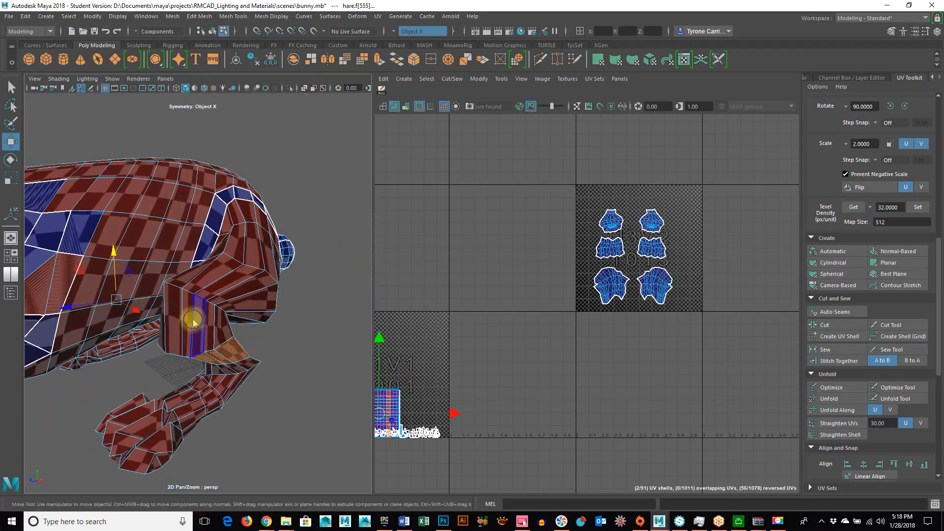
Step: Add the remaining faces around the lower hind leg, from the knee to the heel, to the selection
{"action": "right_click_drag", "start_coordinate": [193, 238], "coordinate": [199, 298]}
{"action": "right_click_drag", "start_coordinate": [195, 265], "coordinate": [195, 265]}
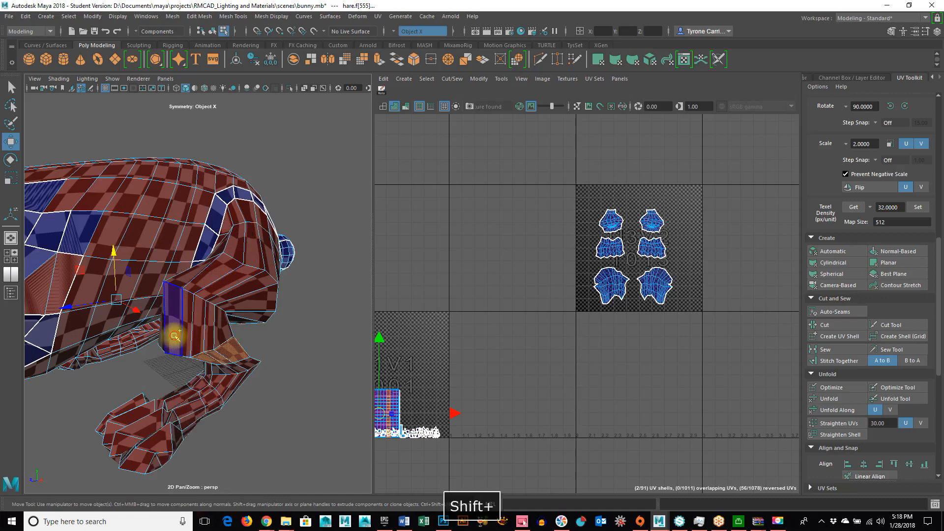
{"action": "left_click", "coordinate": [186, 314], "text": "shift"}
{"action": "left_click_drag", "start_coordinate": [280, 411], "coordinate": [204, 257], "text": "alt"}
{"action": "right_click_drag", "start_coordinate": [187, 386], "coordinate": [207, 390], "text": "alt"}
{"action": "left_click_drag", "start_coordinate": [206, 390], "coordinate": [262, 400], "text": "alt"}
{"action": "left_click_drag", "start_coordinate": [226, 362], "coordinate": [265, 369], "text": "ctrl+shift"}
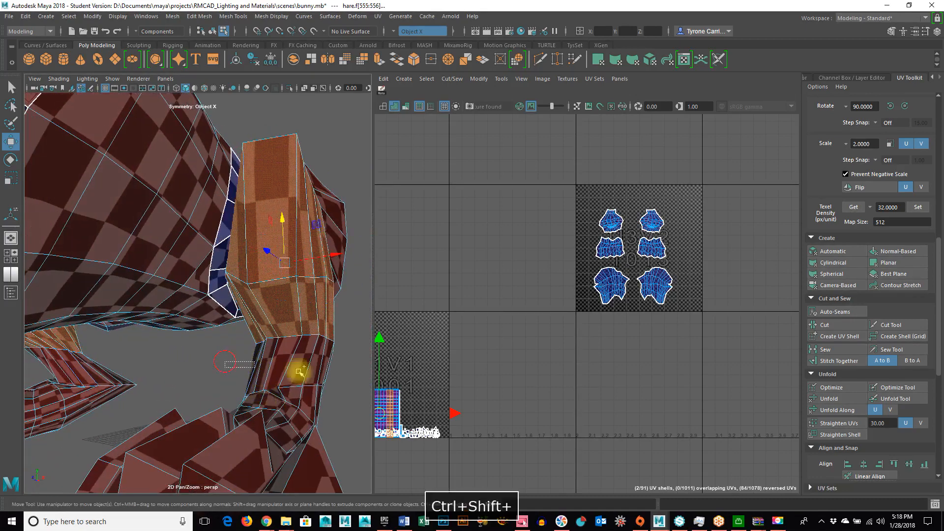
{"action": "left_click_drag", "start_coordinate": [378, 367], "coordinate": [377, 368], "text": "ctrl+shift"}
{"action": "left_click_drag", "start_coordinate": [312, 401], "coordinate": [97, 293], "text": "alt"}
{"action": "right_click_drag", "start_coordinate": [148, 385], "coordinate": [321, 340], "text": "alt"}
{"action": "left_click_drag", "start_coordinate": [298, 340], "coordinate": [291, 268], "text": "alt"}
{"action": "left_click_drag", "start_coordinate": [322, 320], "coordinate": [170, 401], "text": "alt"}
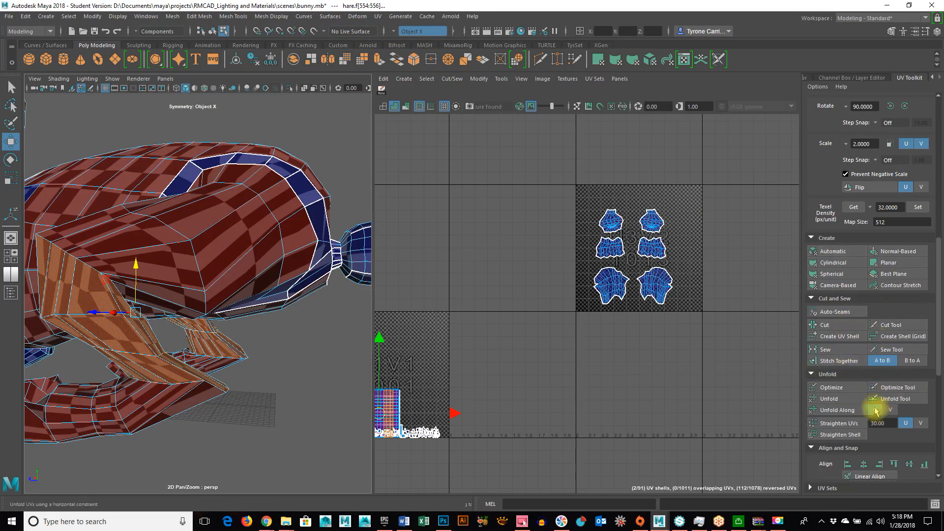
Step: Apply a cylindrical UV projection to the selected lower hind-leg faces and move the resulting shells to tile U3V1
{"action": "scroll", "coordinate": [861, 295], "scroll_direction": "up", "scroll_amount": 10}
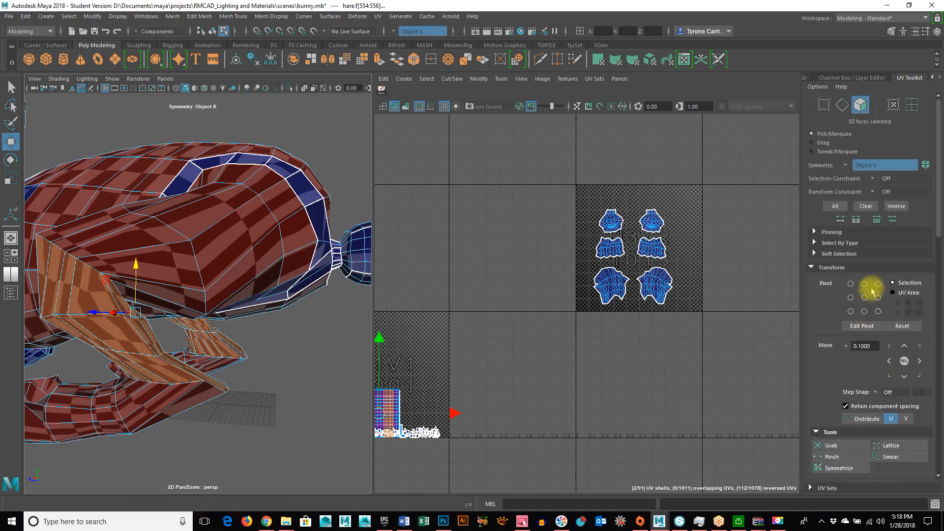
{"action": "left_click", "coordinate": [811, 268]}
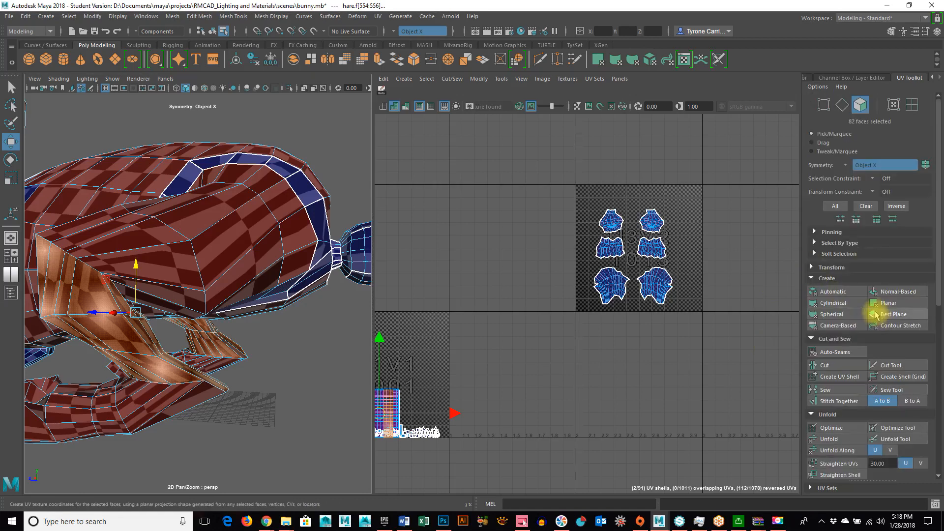
{"action": "left_click", "coordinate": [836, 303]}
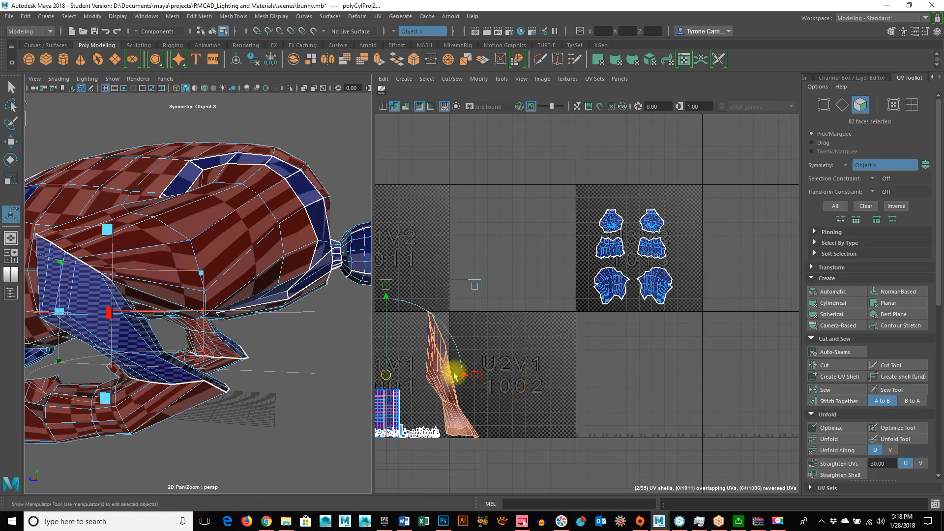
{"action": "left_click_drag", "start_coordinate": [462, 377], "coordinate": [718, 376]}
{"action": "left_click_drag", "start_coordinate": [600, 393], "coordinate": [664, 377]}
Step: Cut the UVs along the lengthwise edge line down the back of the lower hind legs
{"action": "left_click_drag", "start_coordinate": [278, 405], "coordinate": [182, 411], "text": "alt"}
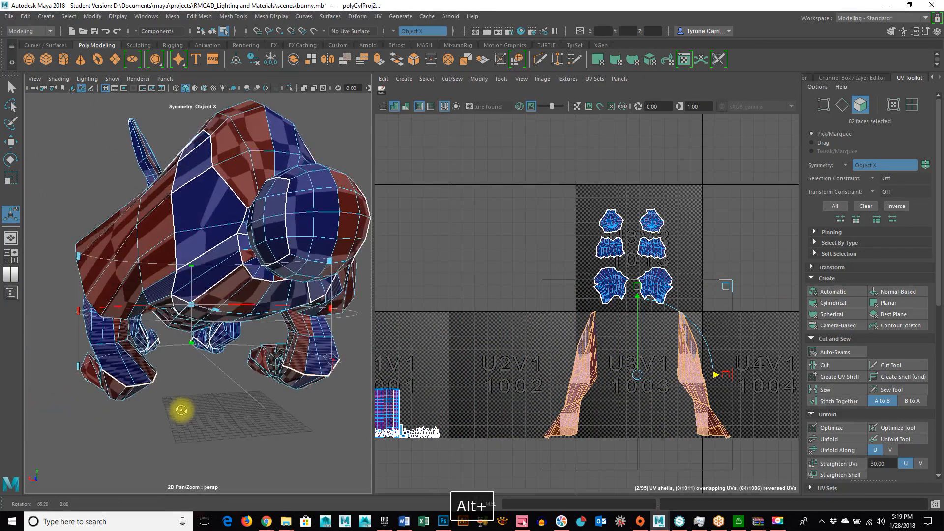
{"action": "right_click_drag", "start_coordinate": [129, 388], "coordinate": [200, 379], "text": "alt"}
{"action": "mouse_move", "coordinate": [200, 379]}
{"action": "left_mouse_down", "text": "alt"}
{"action": "mouse_move", "coordinate": [250, 384]}
{"action": "mouse_move", "coordinate": [213, 371]}
{"action": "left_mouse_up", "text": "alt"}
{"action": "right_click_drag", "start_coordinate": [163, 388], "coordinate": [221, 211], "text": "alt"}
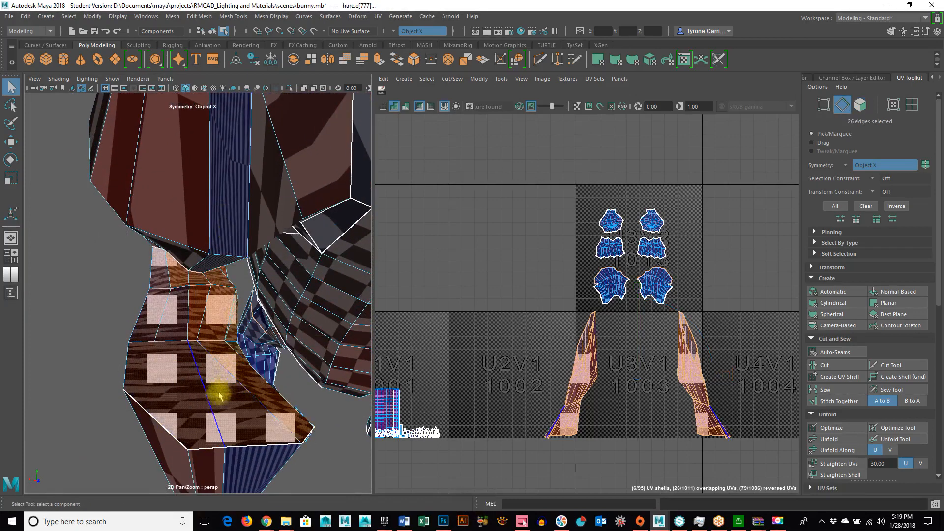
{"action": "mouse_move", "coordinate": [209, 406]}
{"action": "left_mouse_down", "text": "alt"}
{"action": "mouse_move", "coordinate": [186, 423]}
{"action": "mouse_move", "coordinate": [185, 386]}
{"action": "mouse_move", "coordinate": [220, 413]}
{"action": "mouse_move", "coordinate": [283, 394]}
{"action": "mouse_move", "coordinate": [190, 418]}
{"action": "mouse_move", "coordinate": [197, 397]}
{"action": "left_mouse_up", "text": "alt"}
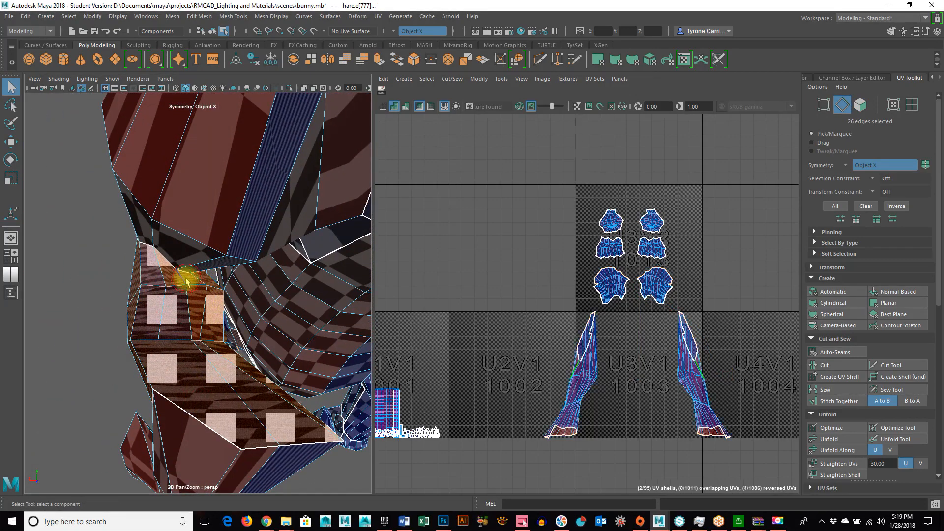
{"action": "left_click", "coordinate": [199, 314]}
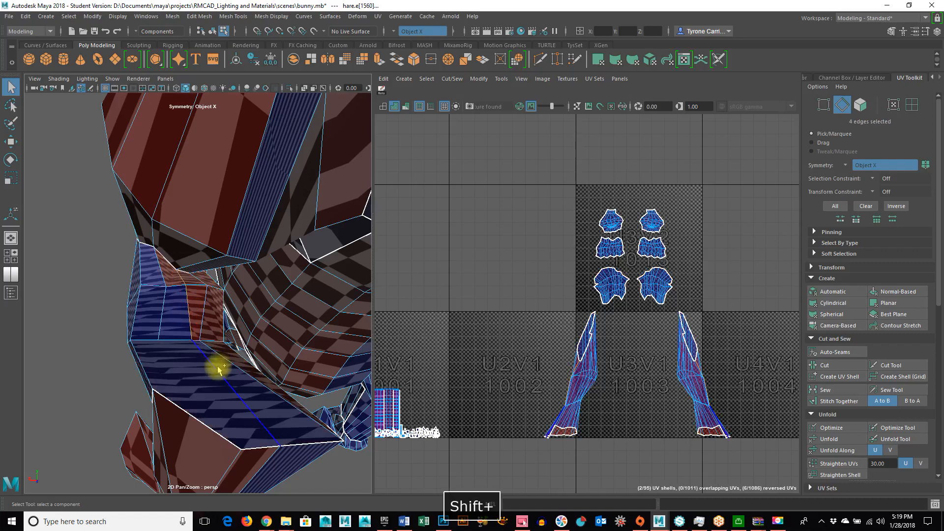
{"action": "left_click_drag", "start_coordinate": [275, 415], "coordinate": [168, 327], "text": "alt"}
{"action": "left_click_drag", "start_coordinate": [237, 383], "coordinate": [223, 358], "text": "alt"}
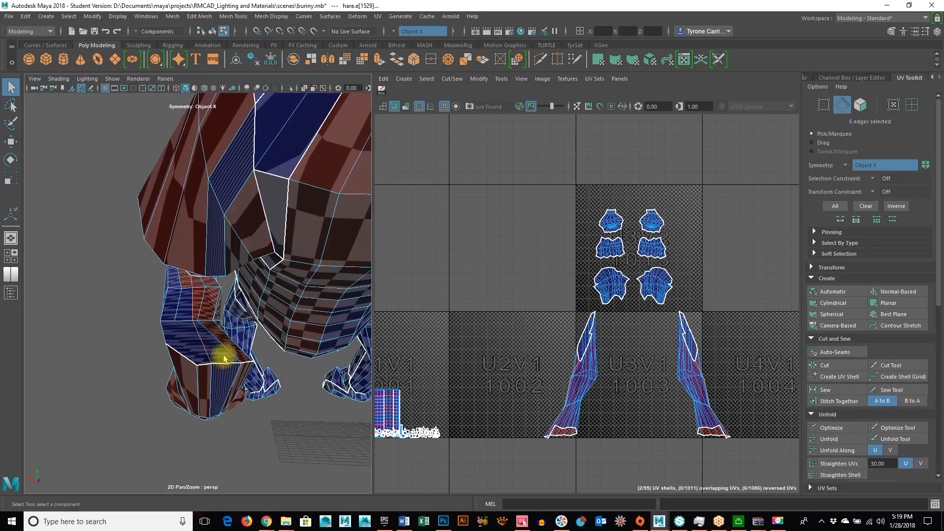
{"action": "left_click_drag", "start_coordinate": [278, 370], "coordinate": [295, 388], "text": "alt"}
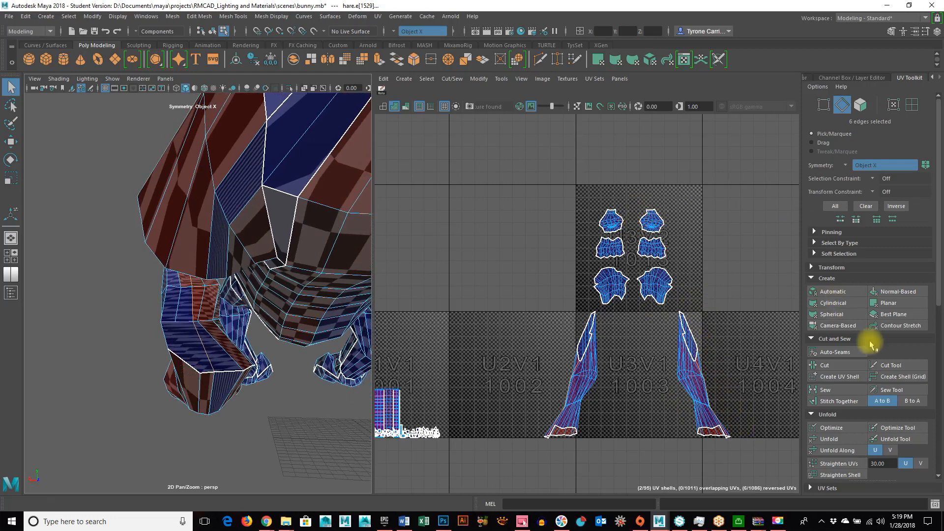
{"action": "left_click", "coordinate": [829, 365]}
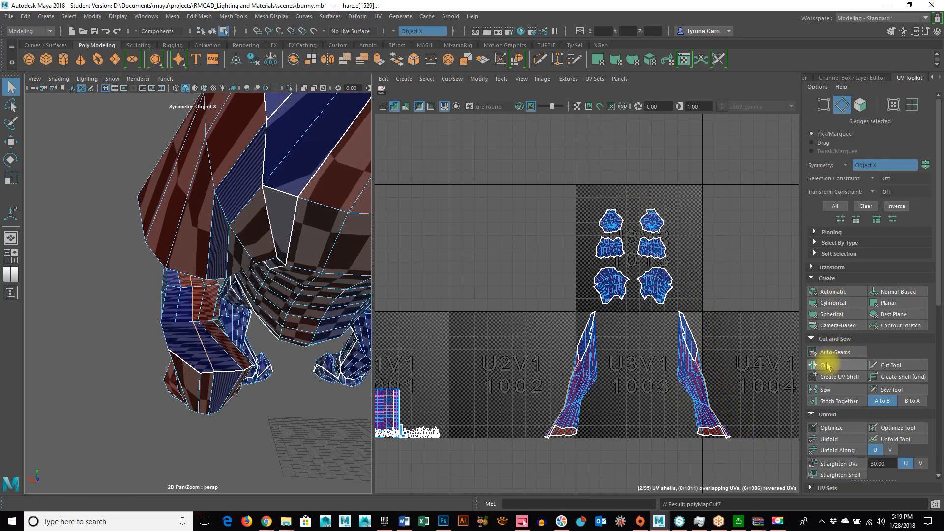
Step: Select all UVs of both lower hind-leg shells and unfold and optimize them
{"action": "right_click_drag", "start_coordinate": [609, 392], "coordinate": [619, 354], "text": "alt"}
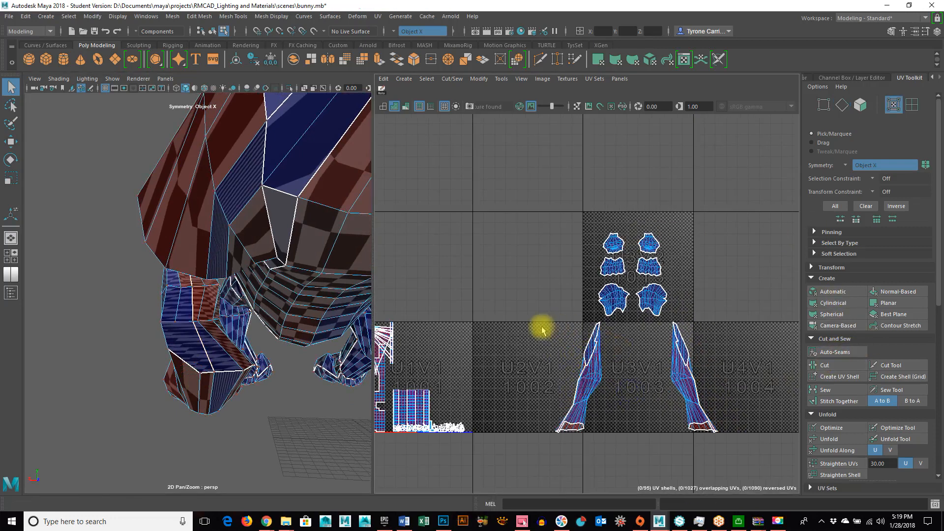
{"action": "left_click_drag", "start_coordinate": [530, 322], "coordinate": [785, 512]}
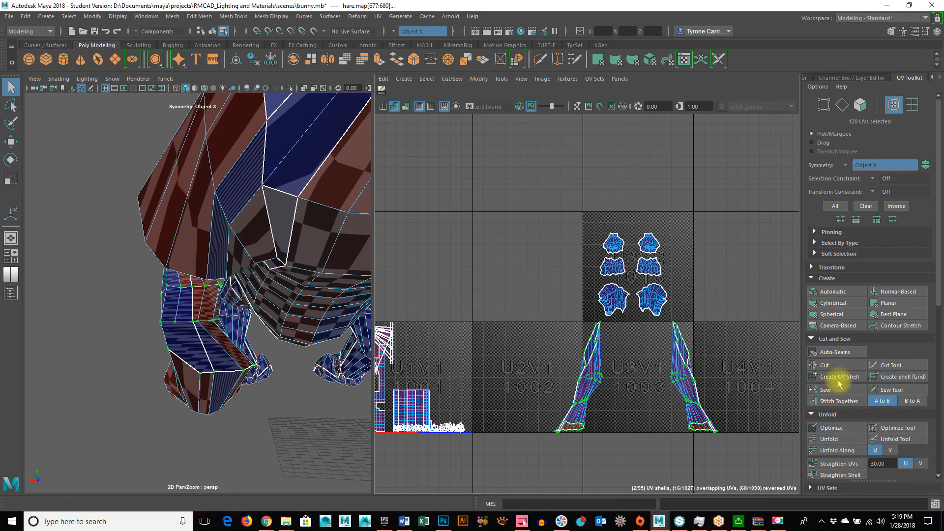
{"action": "left_click", "coordinate": [841, 427]}
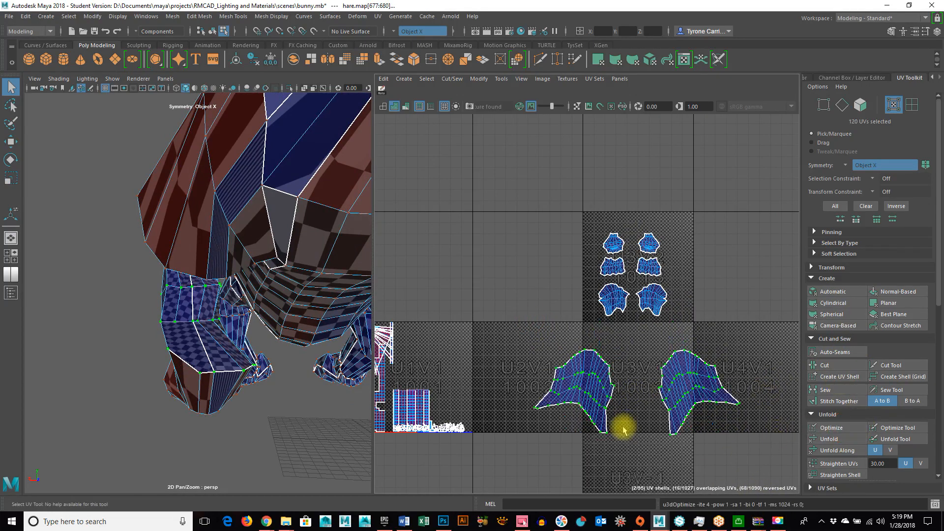
Step: Move both unfolded lower hind-leg shells straight down into the row of tiles below V1
{"action": "left_click_drag", "start_coordinate": [224, 375], "coordinate": [318, 392], "text": "alt"}
{"action": "right_click_drag", "start_coordinate": [576, 404], "coordinate": [661, 414], "text": "alt"}
{"action": "right_click_drag", "start_coordinate": [577, 385], "coordinate": [624, 381]}
{"action": "left_click_drag", "start_coordinate": [487, 323], "coordinate": [651, 483]}
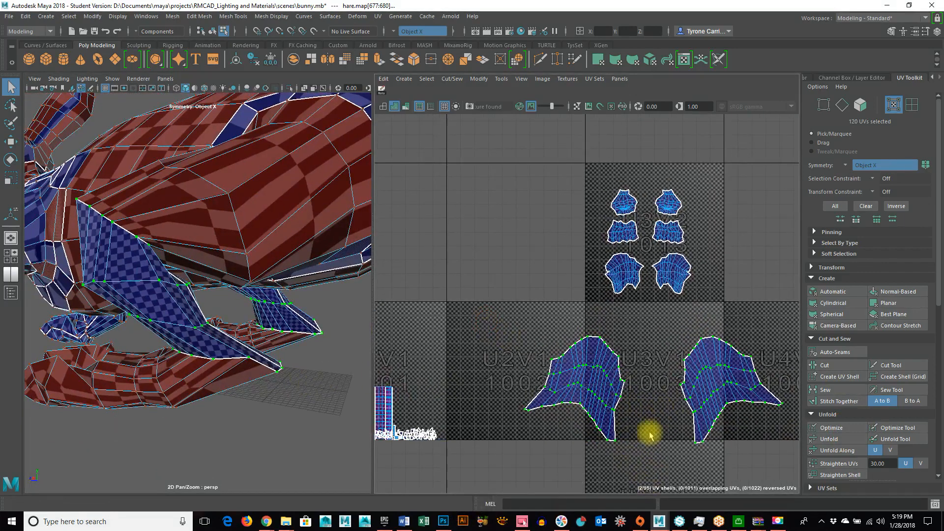
{"action": "key", "text": "e"}
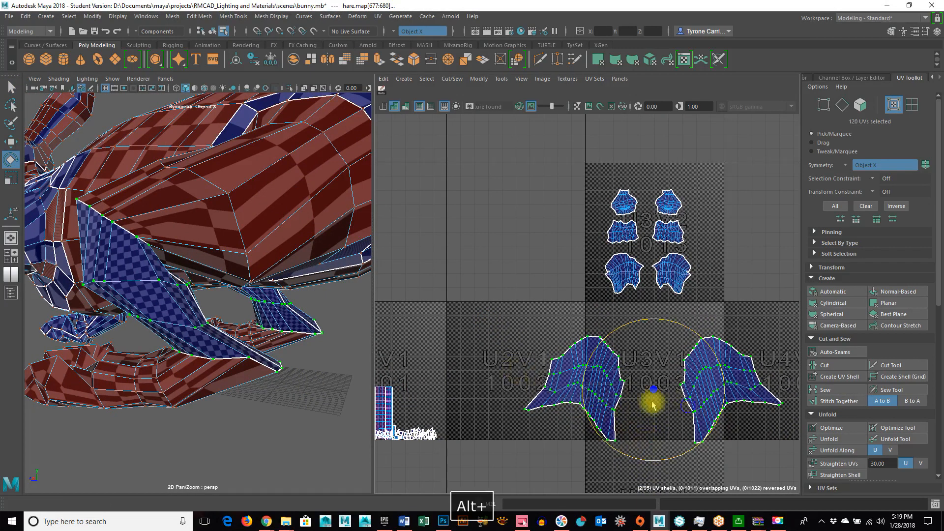
{"action": "right_click_drag", "start_coordinate": [671, 405], "coordinate": [552, 386], "text": "alt"}
{"action": "key", "text": "w"}
{"action": "left_click_drag", "start_coordinate": [666, 329], "coordinate": [663, 394]}
Step: Select all faces of the upper hind legs, loop by loop from the knee up to the existing seam around the hip
{"action": "left_click_drag", "start_coordinate": [212, 280], "coordinate": [225, 245], "text": "alt"}
{"action": "right_click", "coordinate": [224, 200]}
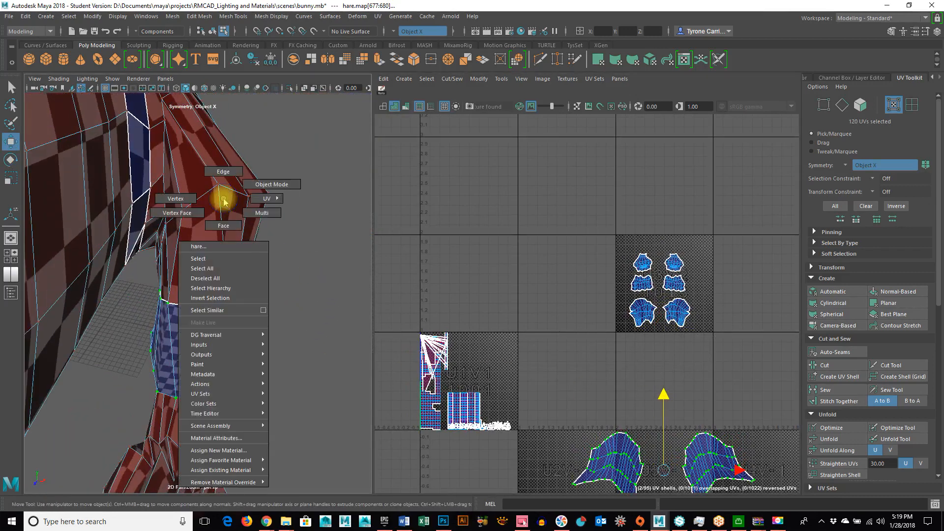
{"action": "left_click", "coordinate": [226, 225]}
{"action": "left_click_drag", "start_coordinate": [155, 255], "coordinate": [222, 244], "text": "alt"}
{"action": "left_click", "coordinate": [214, 245]}
{"action": "left_click_drag", "start_coordinate": [284, 268], "coordinate": [152, 232], "text": "alt"}
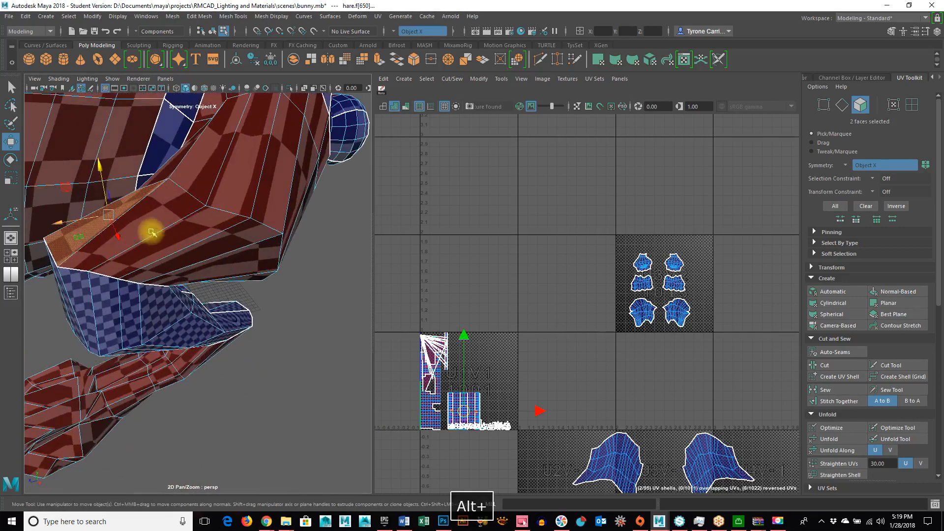
{"action": "double_click", "coordinate": [154, 220], "text": "shift"}
{"action": "left_click_drag", "start_coordinate": [297, 238], "coordinate": [209, 256], "text": "alt"}
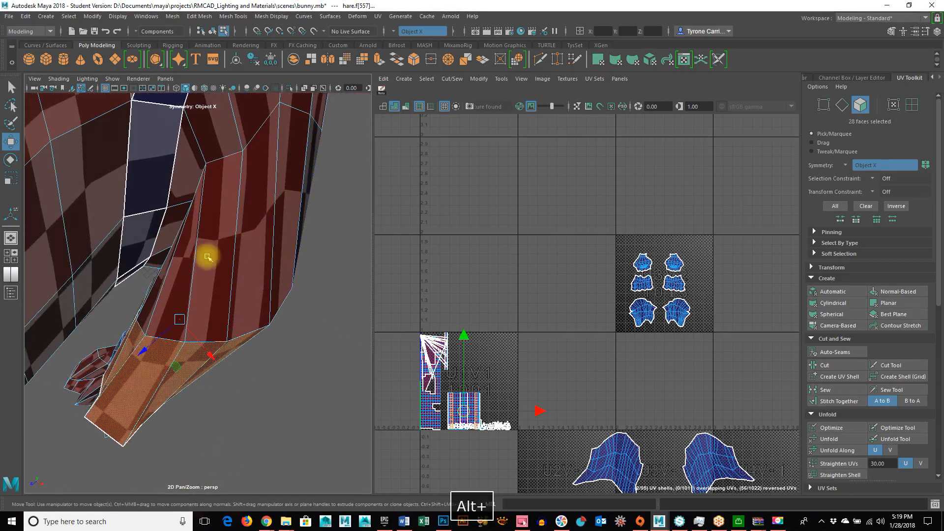
{"action": "double_click", "coordinate": [212, 265], "text": "shift"}
{"action": "left_click_drag", "start_coordinate": [322, 316], "coordinate": [186, 294], "text": "alt"}
{"action": "double_click", "coordinate": [236, 279], "text": "shift"}
{"action": "left_click_drag", "start_coordinate": [205, 331], "coordinate": [354, 275], "text": "alt"}
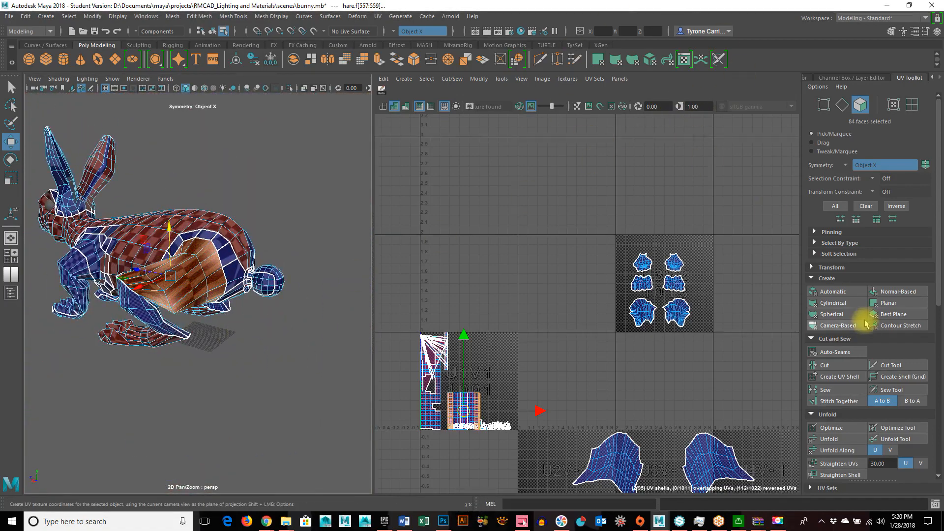
Step: Apply a cylindrical UV projection to the selected upper hind-leg faces and inspect how its manipulator sits around the thigh
{"action": "left_click", "coordinate": [835, 303]}
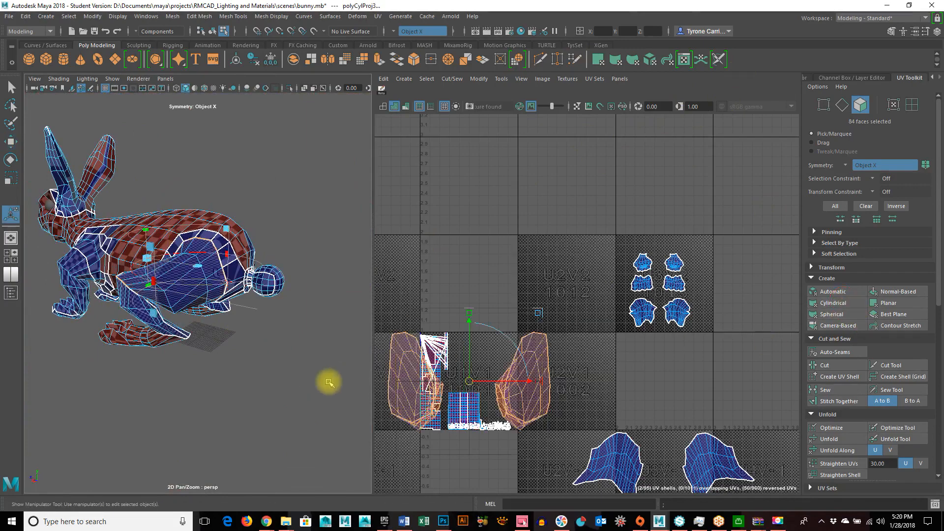
{"action": "left_click_drag", "start_coordinate": [273, 407], "coordinate": [246, 389], "text": "alt"}
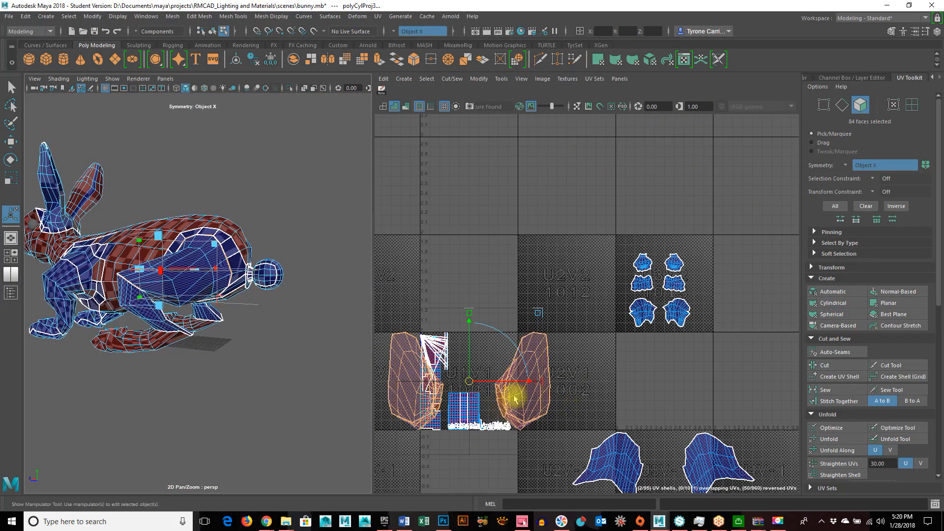
{"action": "right_click_drag", "start_coordinate": [221, 347], "coordinate": [293, 383], "text": "alt"}
{"action": "left_click_drag", "start_coordinate": [294, 384], "coordinate": [305, 376], "text": "alt"}
{"action": "middle_click_drag", "start_coordinate": [148, 280], "coordinate": [236, 300], "text": "alt"}
{"action": "left_click_drag", "start_coordinate": [238, 337], "coordinate": [243, 274], "text": "alt"}
{"action": "left_click_drag", "start_coordinate": [152, 359], "coordinate": [191, 339], "text": "alt"}
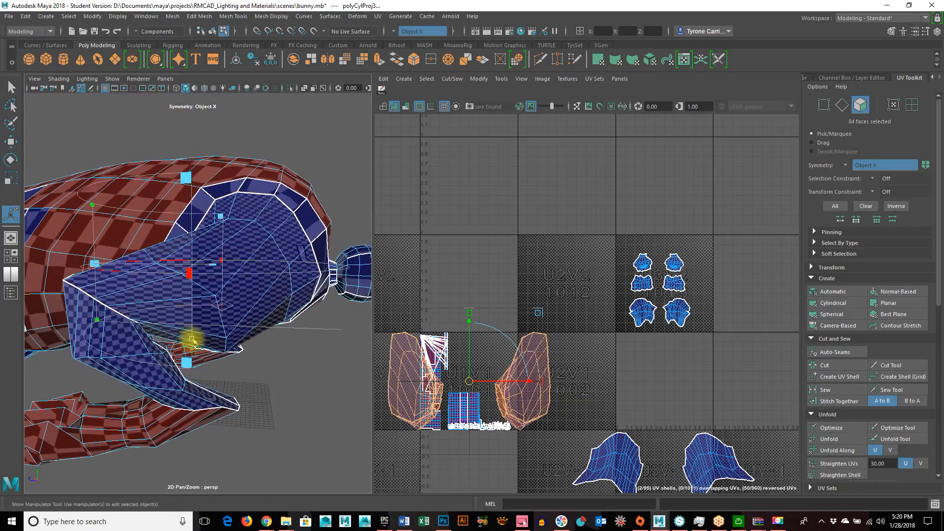
{"action": "left_click_drag", "start_coordinate": [279, 340], "coordinate": [247, 319], "text": "alt"}
{"action": "right_click_drag", "start_coordinate": [239, 390], "coordinate": [278, 386], "text": "alt"}
Step: Rotate the cylindrical projection about -45° on its first rotation axis so it follows the slant of the thigh
{"action": "key", "text": "space"}
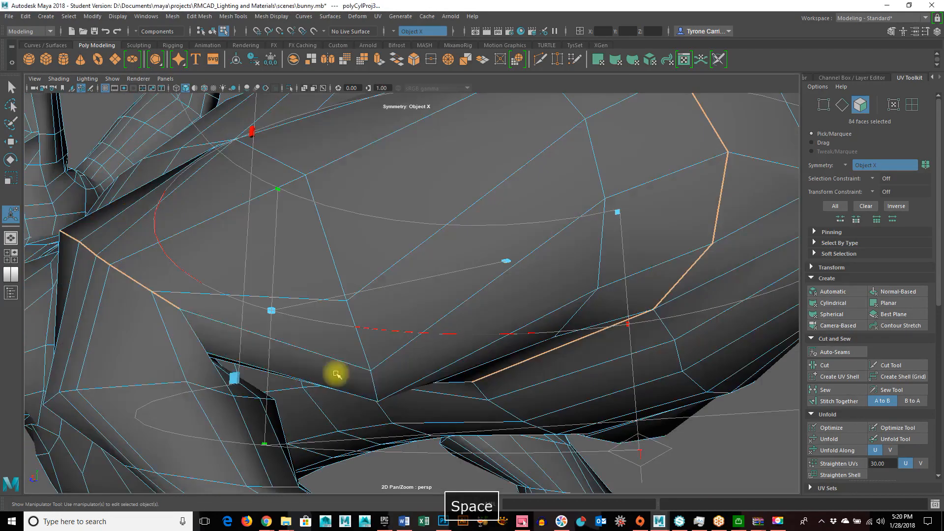
{"action": "left_click_drag", "start_coordinate": [392, 379], "coordinate": [332, 387], "text": "alt"}
{"action": "key", "text": "space"}
{"action": "key", "text": "space"}
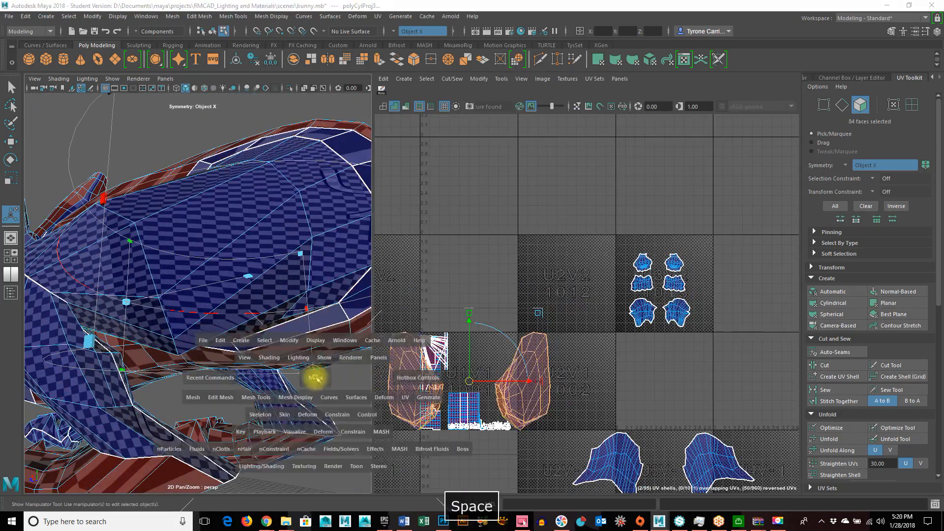
{"action": "left_click_drag", "start_coordinate": [633, 407], "coordinate": [490, 305], "text": "alt"}
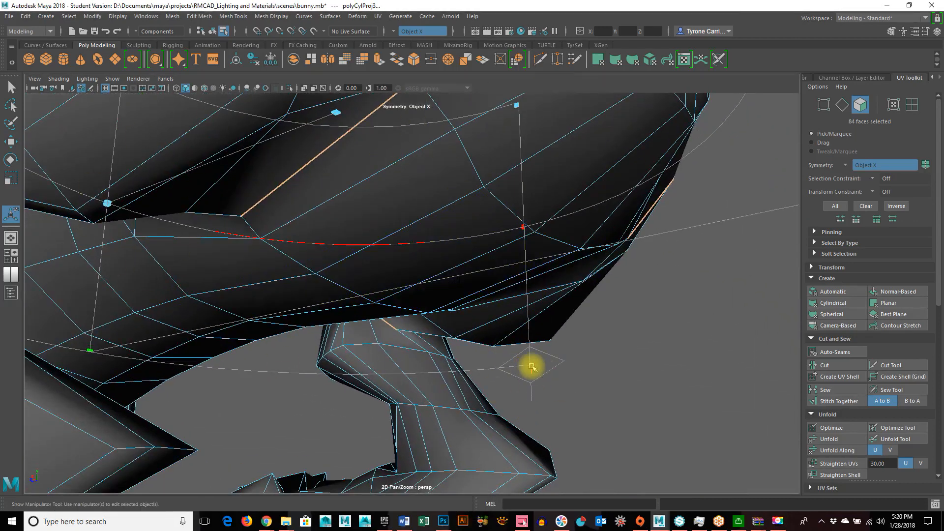
{"action": "right_click_drag", "start_coordinate": [663, 421], "coordinate": [365, 375], "text": "alt"}
{"action": "left_click_drag", "start_coordinate": [365, 375], "coordinate": [413, 379], "text": "alt"}
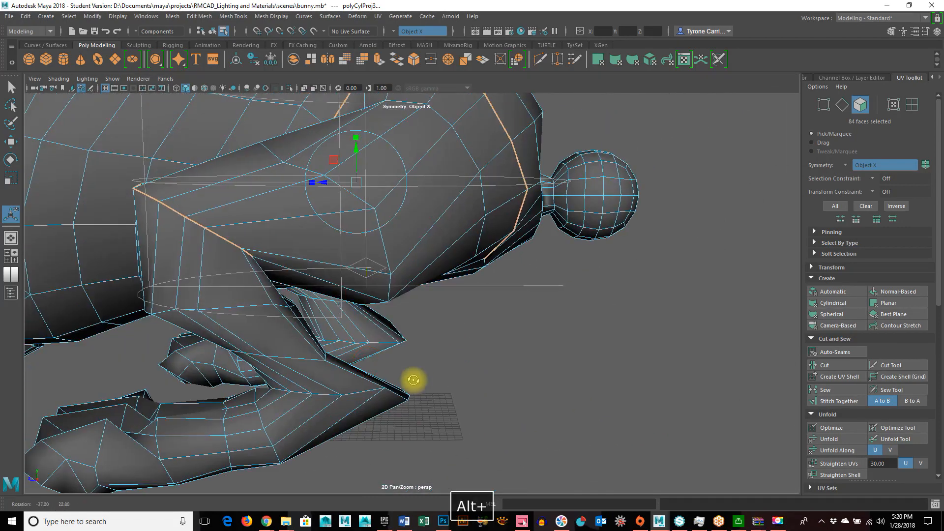
{"action": "left_click", "coordinate": [399, 155]}
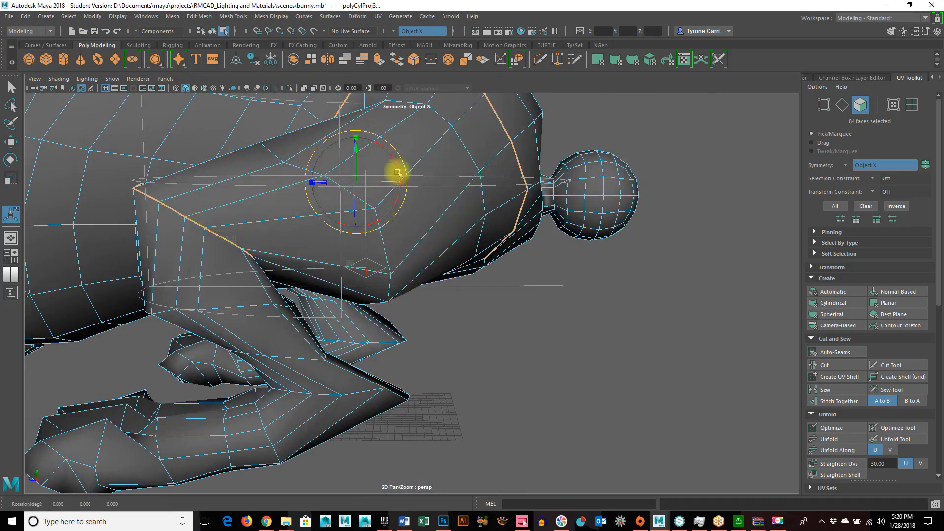
{"action": "key", "text": "space"}
{"action": "right_click_drag", "start_coordinate": [248, 246], "coordinate": [293, 223], "text": "alt"}
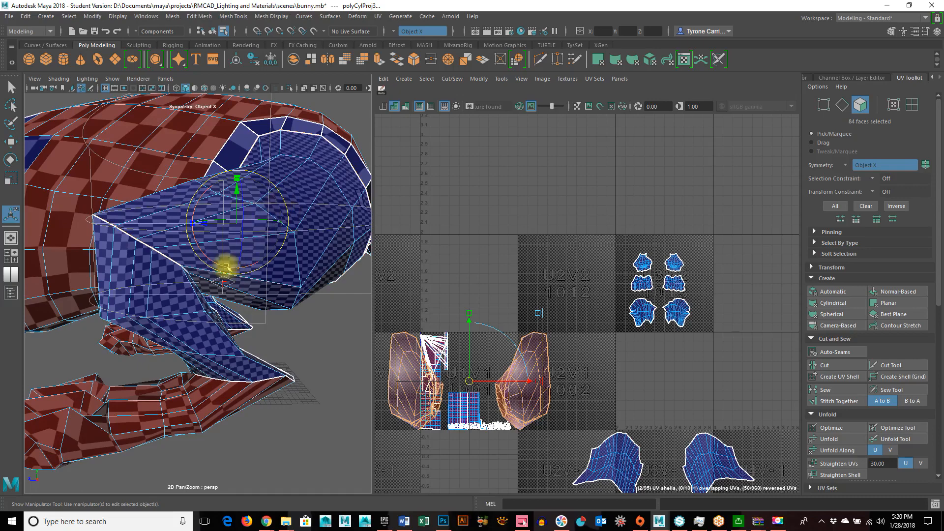
{"action": "left_click_drag", "start_coordinate": [223, 264], "coordinate": [190, 246]}
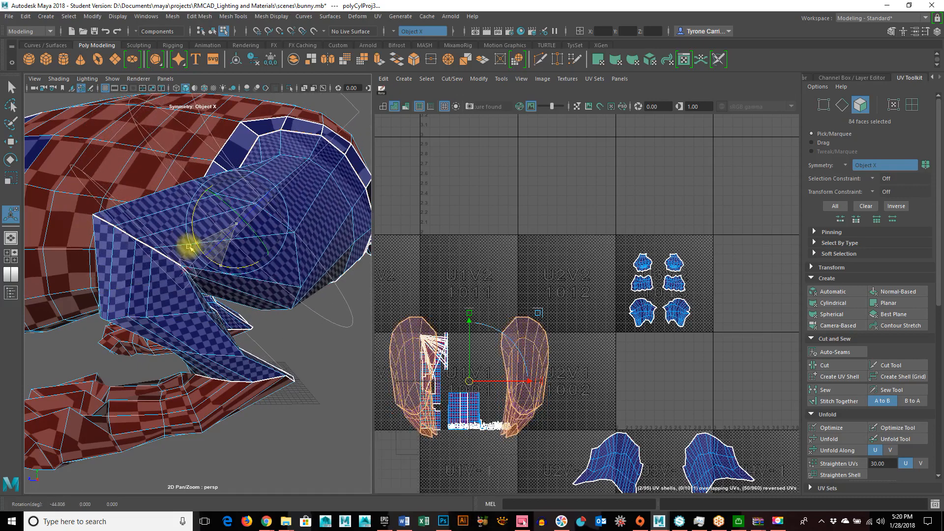
Step: Scale the cylindrical projection taller along the thigh and move the resulting shells up into tiles U1V2 and U2V2
{"action": "right_click_drag", "start_coordinate": [202, 265], "coordinate": [139, 285], "text": "alt"}
{"action": "left_click_drag", "start_coordinate": [138, 284], "coordinate": [234, 294], "text": "alt"}
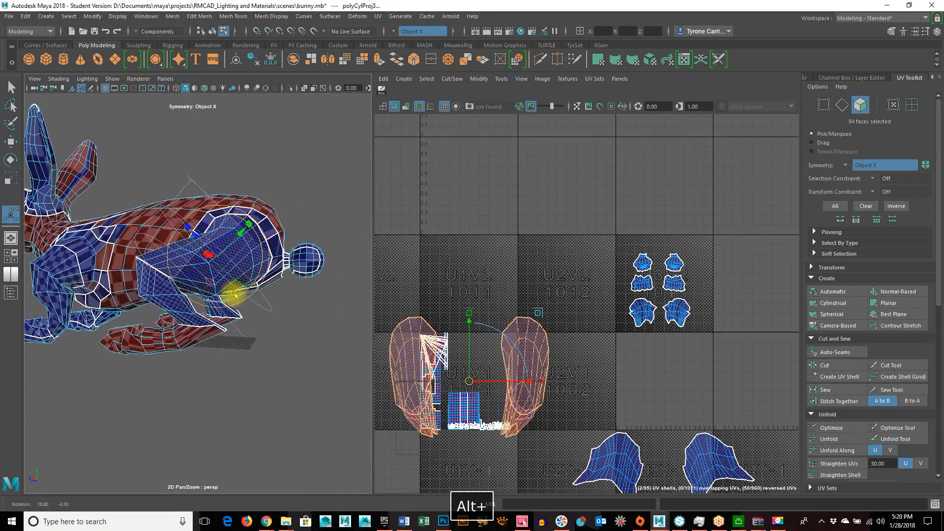
{"action": "left_click_drag", "start_coordinate": [248, 223], "coordinate": [277, 210]}
{"action": "left_click_drag", "start_coordinate": [299, 261], "coordinate": [172, 295], "text": "alt"}
{"action": "right_click_drag", "start_coordinate": [172, 295], "coordinate": [194, 315], "text": "alt"}
{"action": "mouse_move", "coordinate": [193, 315]}
{"action": "left_mouse_down", "text": "alt"}
{"action": "mouse_move", "coordinate": [187, 303]}
{"action": "mouse_move", "coordinate": [202, 331]}
{"action": "left_mouse_up", "text": "alt"}
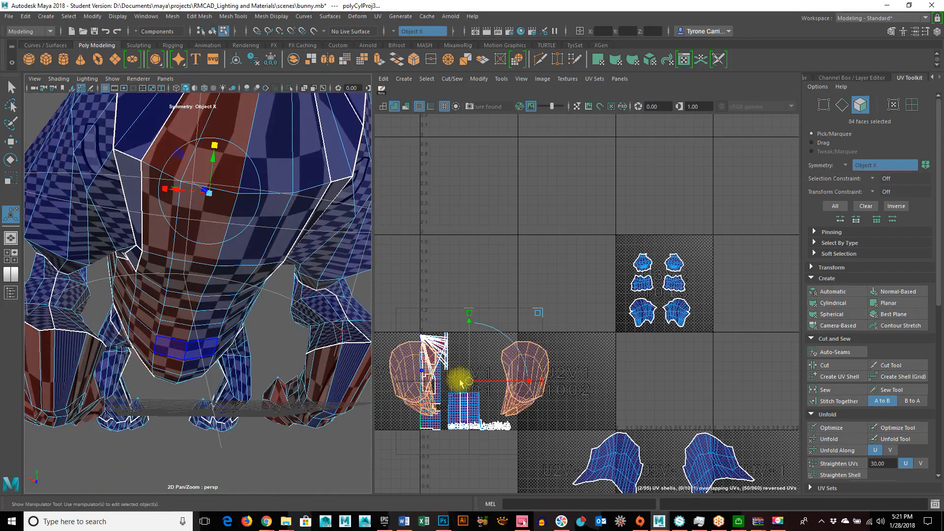
{"action": "left_click_drag", "start_coordinate": [467, 382], "coordinate": [510, 283]}
Step: Cut the UVs along the lengthwise edge line down the back of the upper hind legs
{"action": "left_click_drag", "start_coordinate": [150, 290], "coordinate": [205, 289], "text": "alt"}
{"action": "right_click_drag", "start_coordinate": [224, 238], "coordinate": [231, 208]}
{"action": "mouse_move", "coordinate": [226, 325]}
{"action": "left_mouse_down", "text": "alt"}
{"action": "mouse_move", "coordinate": [233, 299]}
{"action": "mouse_move", "coordinate": [270, 303]}
{"action": "mouse_move", "coordinate": [302, 341]}
{"action": "mouse_move", "coordinate": [234, 331]}
{"action": "left_mouse_up", "text": "alt"}
{"action": "left_click", "coordinate": [236, 285]}
{"action": "left_click", "coordinate": [207, 274]}
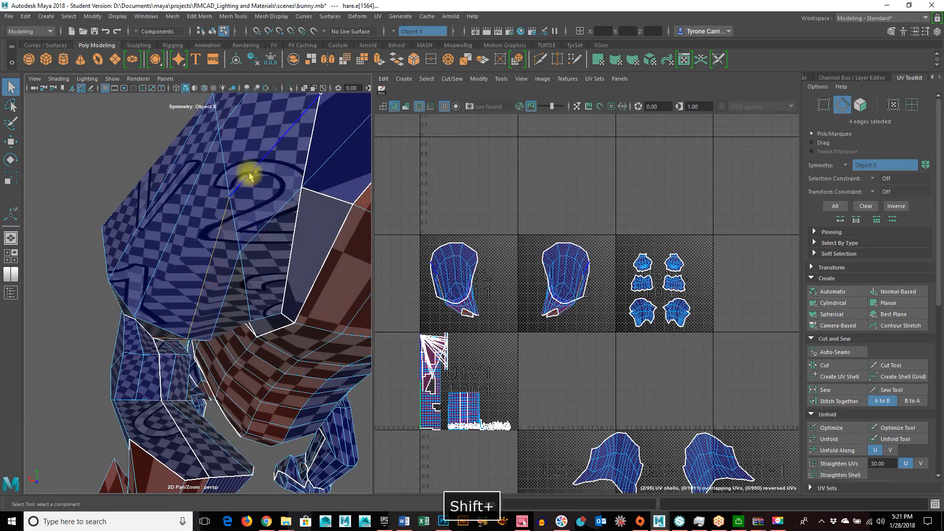
{"action": "left_click_drag", "start_coordinate": [323, 206], "coordinate": [99, 323], "text": "alt"}
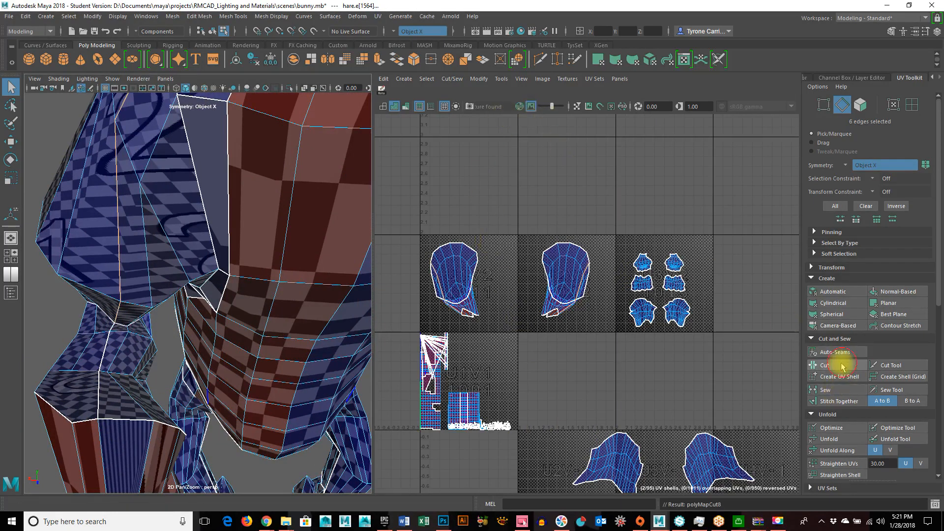
Step: Select all UVs of both upper hind-leg shells and unfold and optimize them
{"action": "right_click_drag", "start_coordinate": [666, 333], "coordinate": [585, 326], "text": "alt"}
{"action": "right_click_drag", "start_coordinate": [476, 271], "coordinate": [531, 261]}
{"action": "left_click_drag", "start_coordinate": [433, 225], "coordinate": [525, 289]}
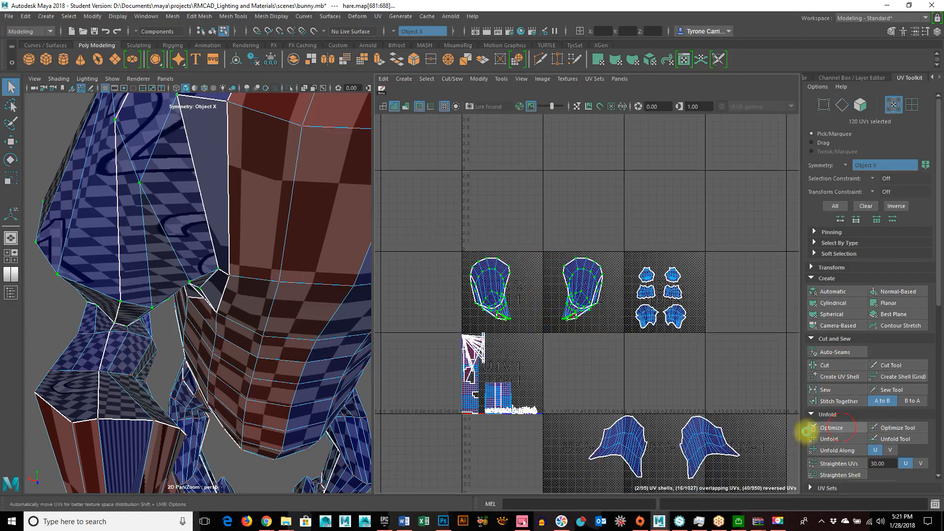
{"action": "left_click", "coordinate": [836, 428]}
Step: Check the overlap on the upper hind-leg shells against the model and optimize their UVs repeatedly to open it up
{"action": "right_click_drag", "start_coordinate": [489, 377], "coordinate": [826, 386], "text": "alt"}
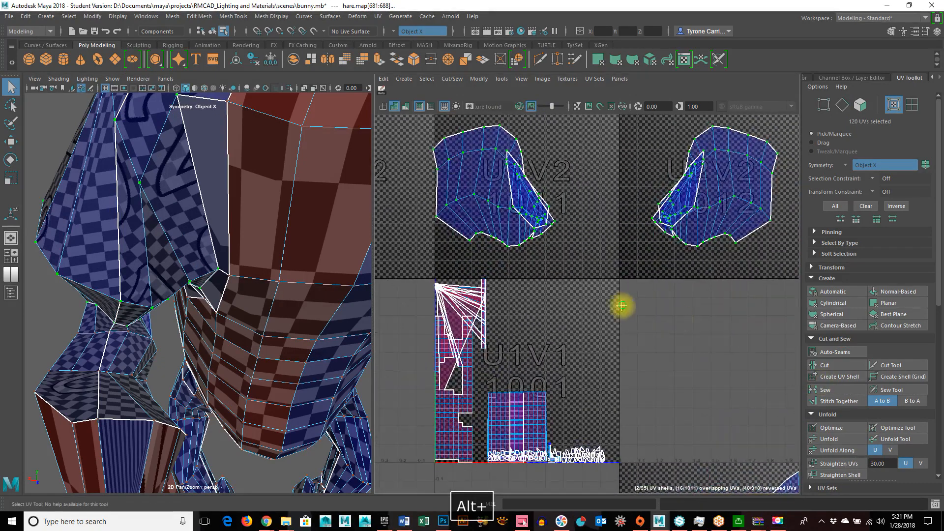
{"action": "middle_click_drag", "start_coordinate": [624, 305], "coordinate": [715, 362], "text": "alt"}
{"action": "right_click_drag", "start_coordinate": [483, 368], "coordinate": [682, 366], "text": "alt"}
{"action": "left_click_drag", "start_coordinate": [141, 311], "coordinate": [146, 291], "text": "alt"}
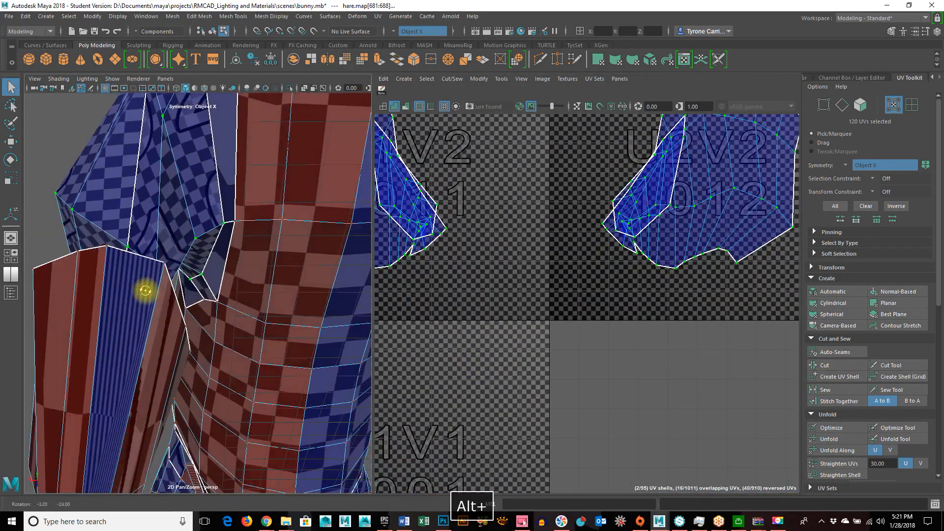
{"action": "right_click_drag", "start_coordinate": [146, 290], "coordinate": [98, 295], "text": "alt"}
{"action": "left_click_drag", "start_coordinate": [245, 295], "coordinate": [630, 297], "text": "alt"}
{"action": "right_click_drag", "start_coordinate": [630, 297], "coordinate": [546, 330], "text": "alt"}
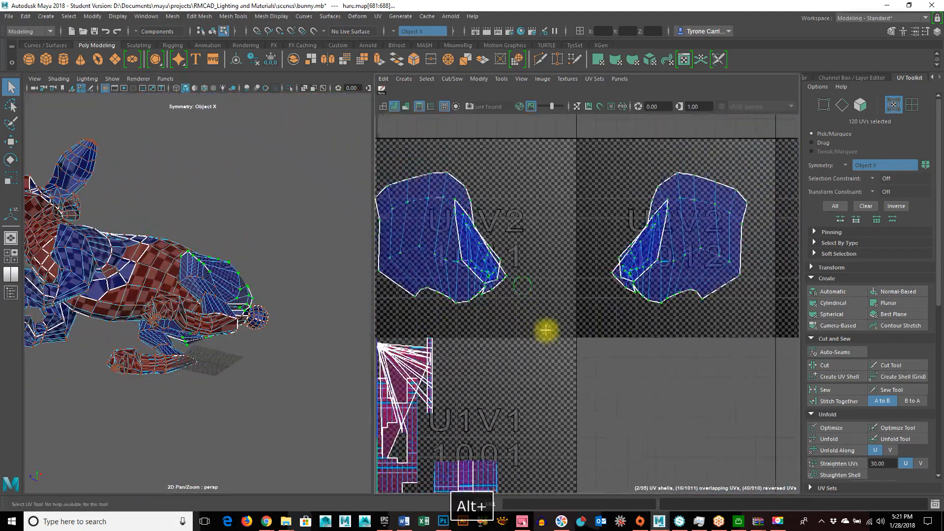
{"action": "left_click", "coordinate": [844, 430]}
{"action": "left_click", "coordinate": [846, 429]}
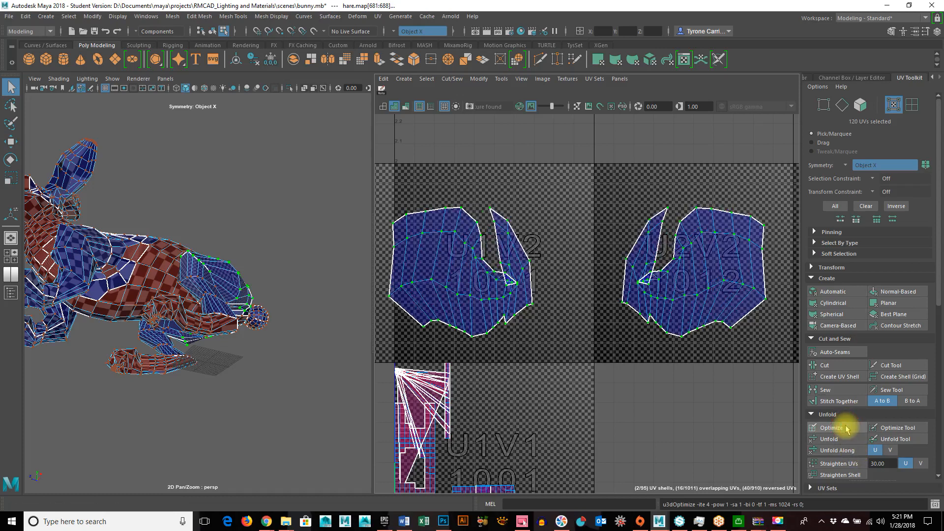
{"action": "left_click", "coordinate": [846, 426]}
{"action": "left_click", "coordinate": [846, 424]}
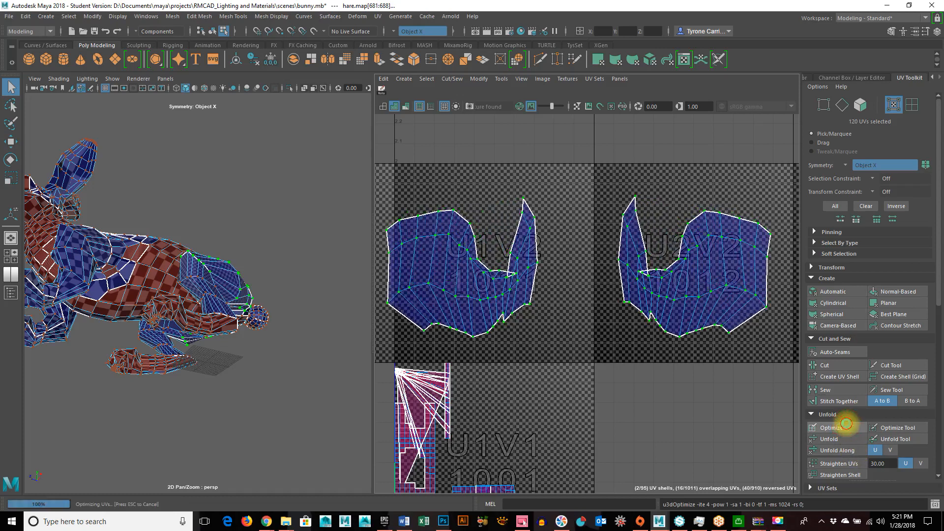
{"action": "left_click", "coordinate": [846, 421]}
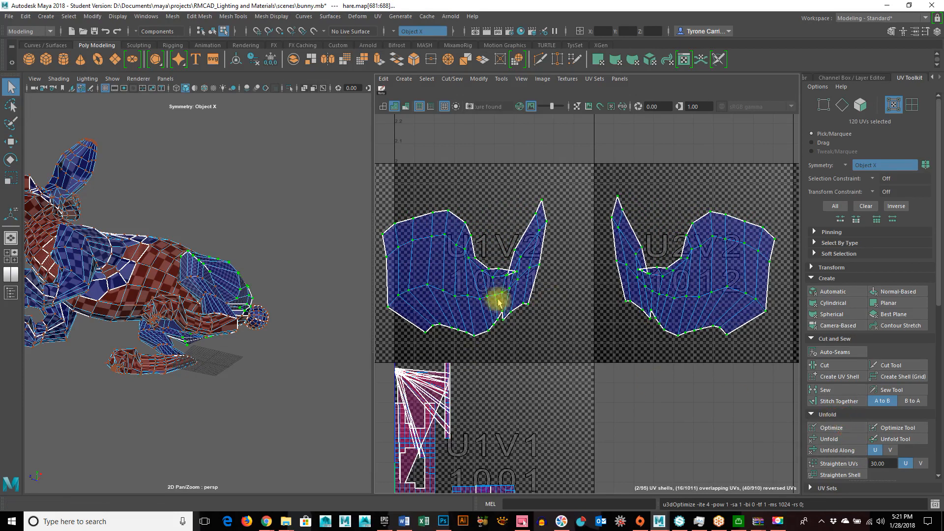
Step: Unfold the upper hind-leg shells along U to reduce the overlap at the inner notch
{"action": "right_click_drag", "start_coordinate": [445, 313], "coordinate": [786, 311], "text": "alt"}
{"action": "middle_click_drag", "start_coordinate": [541, 289], "coordinate": [534, 339], "text": "alt"}
{"action": "right_click_drag", "start_coordinate": [534, 338], "coordinate": [551, 374], "text": "alt"}
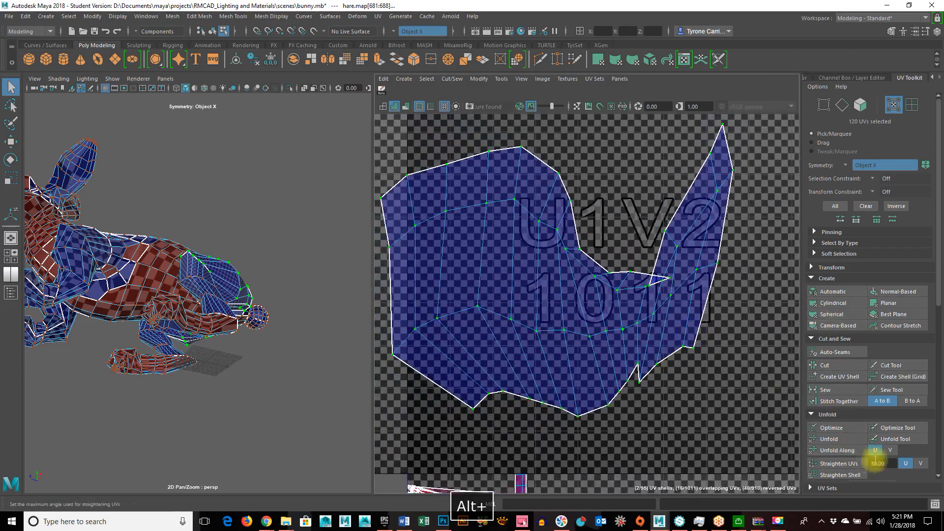
{"action": "left_click", "coordinate": [844, 451]}
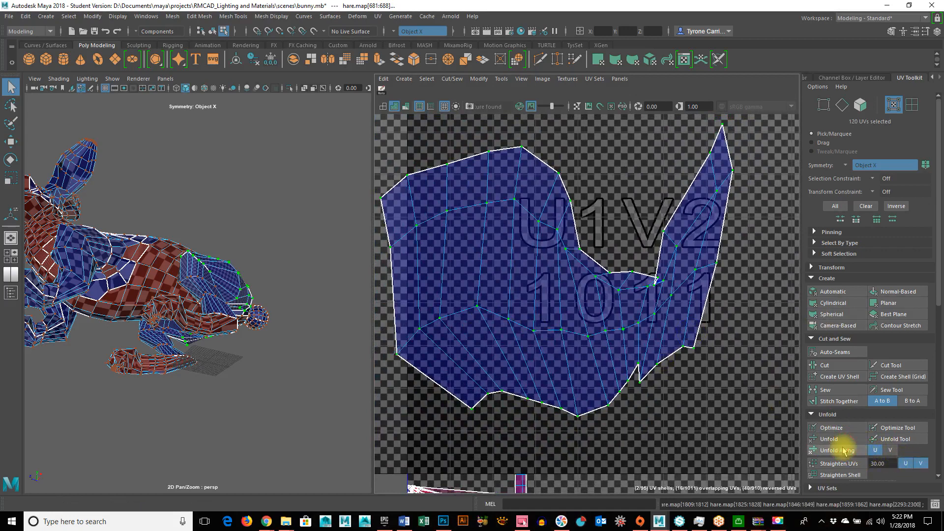
Step: Select the overlapping corner UV at the inner notch of the upper hind-leg shells and scale the mirrored pair along U to reduce the overlap
{"action": "right_click_drag", "start_coordinate": [691, 370], "coordinate": [533, 354], "text": "alt"}
{"action": "right_click_drag", "start_coordinate": [595, 347], "coordinate": [749, 353], "text": "alt"}
{"action": "middle_click_drag", "start_coordinate": [706, 338], "coordinate": [559, 342], "text": "alt"}
{"action": "right_click_drag", "start_coordinate": [559, 342], "coordinate": [850, 355], "text": "alt"}
{"action": "right_click_drag", "start_coordinate": [544, 322], "coordinate": [618, 285], "text": "alt"}
{"action": "middle_click_drag", "start_coordinate": [618, 285], "coordinate": [561, 329], "text": "alt"}
{"action": "right_click_drag", "start_coordinate": [492, 322], "coordinate": [680, 287], "text": "alt"}
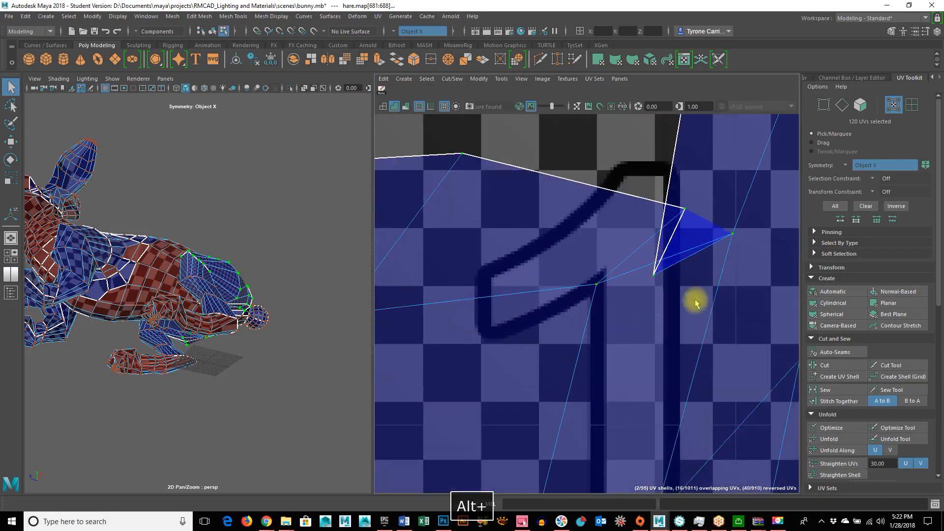
{"action": "middle_click_drag", "start_coordinate": [653, 279], "coordinate": [537, 299], "text": "alt"}
{"action": "right_click_drag", "start_coordinate": [532, 287], "coordinate": [582, 283]}
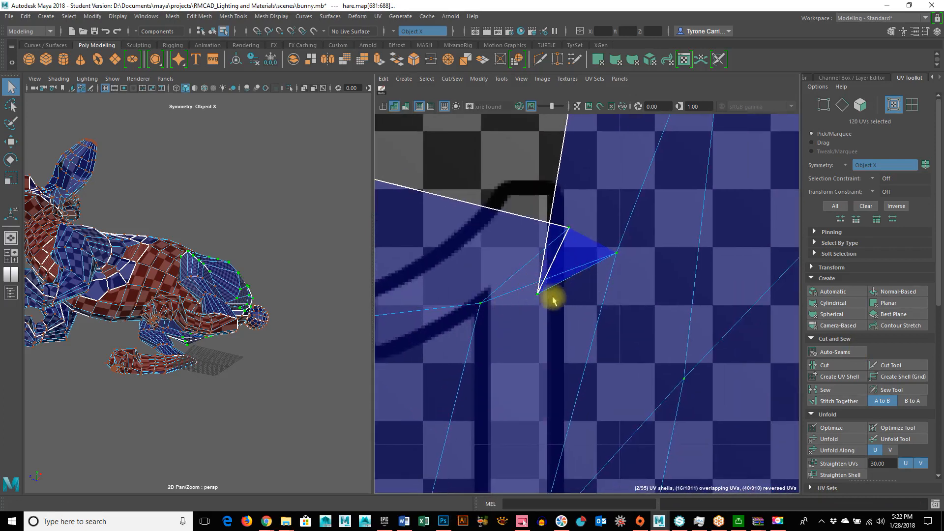
{"action": "left_click", "coordinate": [540, 297]}
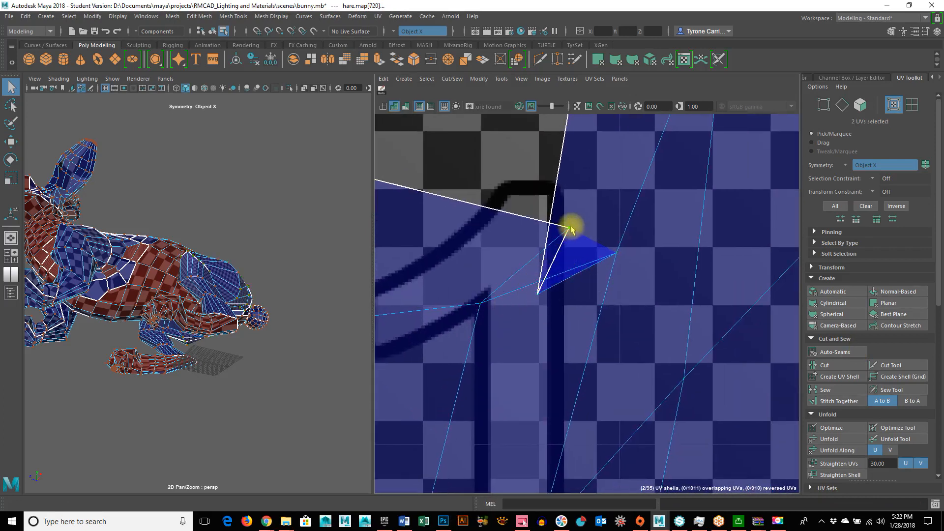
{"action": "right_click_drag", "start_coordinate": [664, 286], "coordinate": [417, 278], "text": "alt"}
{"action": "right_click_drag", "start_coordinate": [782, 288], "coordinate": [673, 318], "text": "alt"}
{"action": "middle_click_drag", "start_coordinate": [785, 317], "coordinate": [510, 305], "text": "alt"}
{"action": "right_click_drag", "start_coordinate": [736, 314], "coordinate": [648, 306], "text": "alt"}
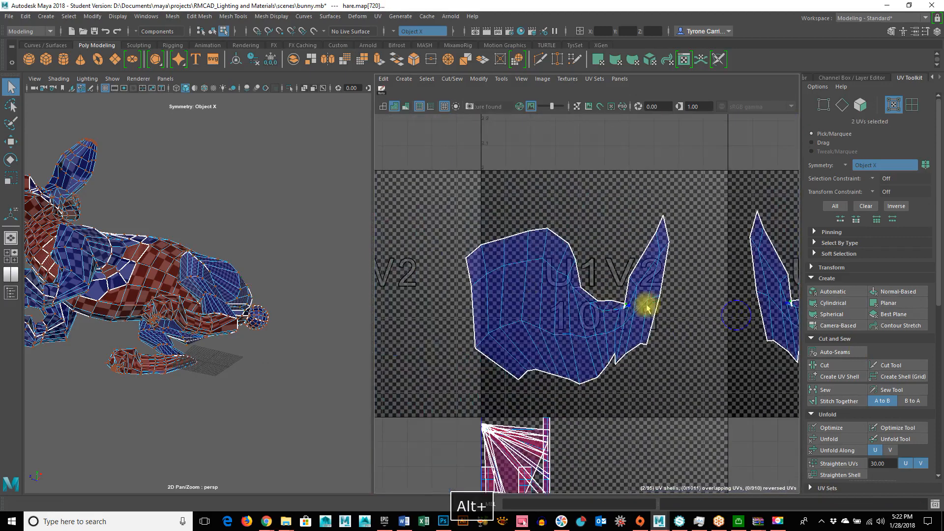
{"action": "middle_click_drag", "start_coordinate": [648, 308], "coordinate": [521, 305], "text": "alt"}
{"action": "key", "text": "e"}
{"action": "key", "text": "r"}
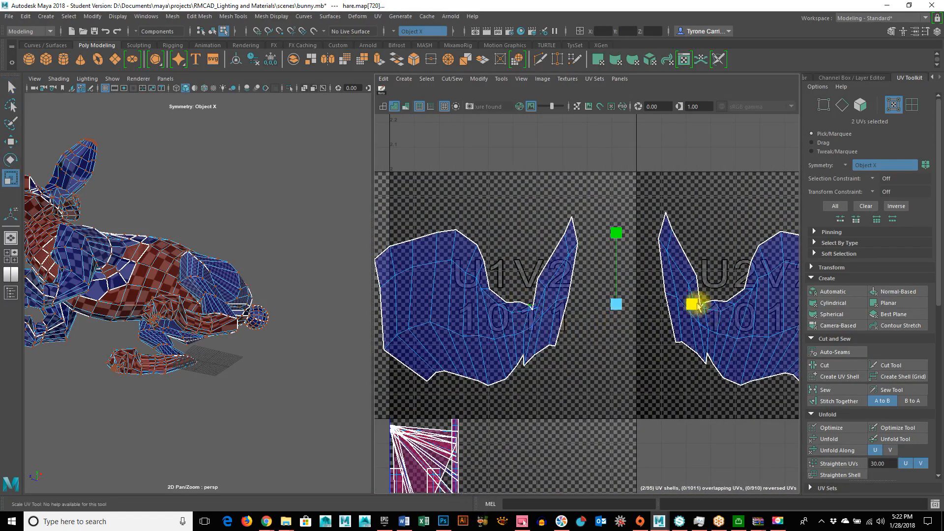
{"action": "right_click_drag", "start_coordinate": [552, 331], "coordinate": [843, 362], "text": "alt"}
{"action": "middle_click_drag", "start_coordinate": [843, 362], "coordinate": [584, 348], "text": "alt"}
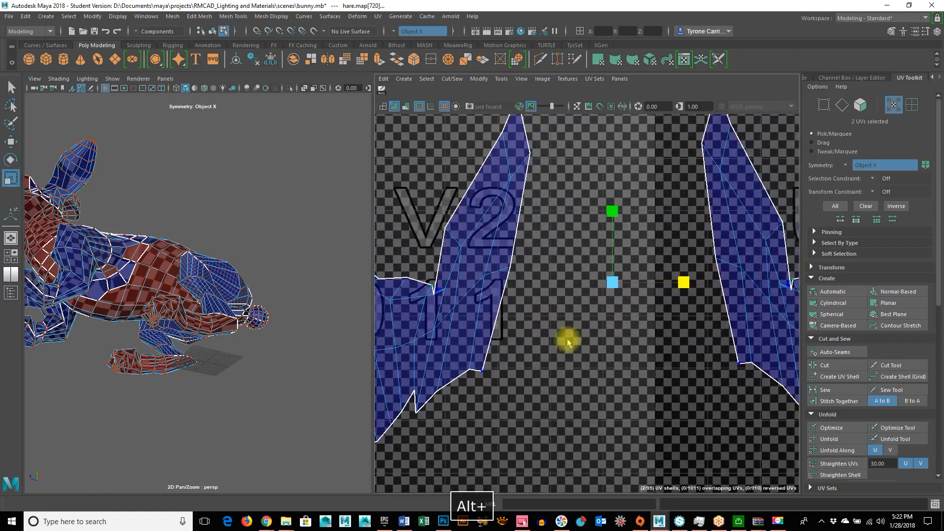
Step: Select both notch UVs on each upper hind-leg shell and move them slightly up along V
{"action": "left_click", "coordinate": [434, 295]}
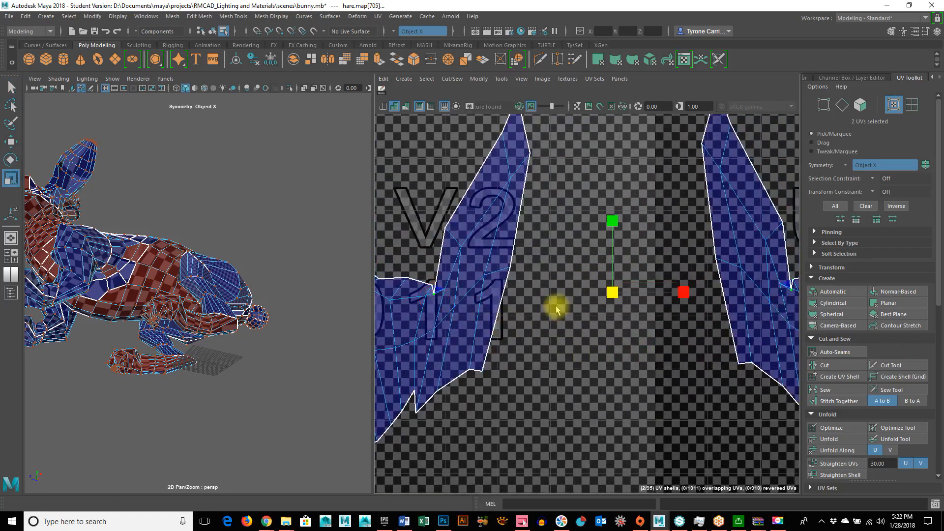
{"action": "left_click", "coordinate": [436, 287], "text": "shift"}
{"action": "key", "text": "w"}
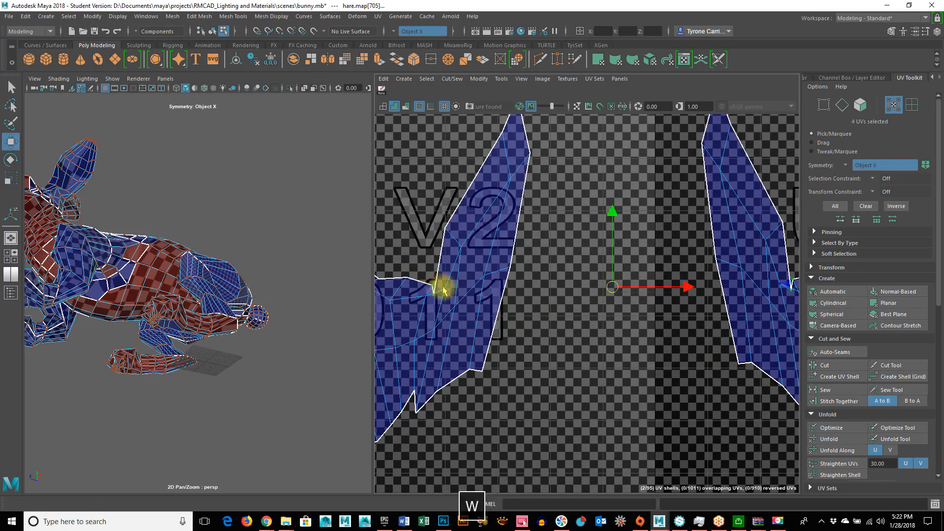
{"action": "left_click_drag", "start_coordinate": [613, 211], "coordinate": [615, 204]}
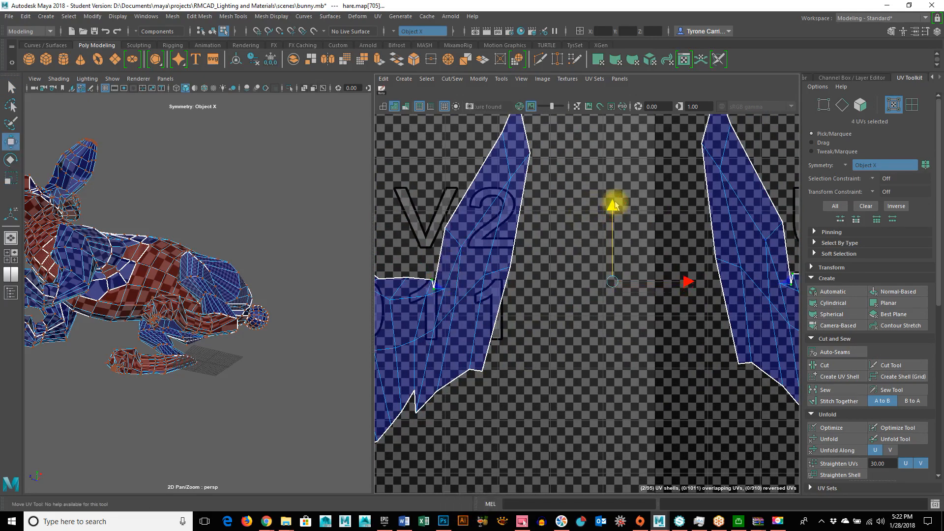
Step: Select the lower notch UV on the mirrored upper hind-leg shells and move it up along V to open the overlap
{"action": "right_click_drag", "start_coordinate": [395, 310], "coordinate": [547, 311], "text": "alt"}
{"action": "middle_click_drag", "start_coordinate": [409, 310], "coordinate": [497, 321], "text": "alt"}
{"action": "right_click_drag", "start_coordinate": [497, 321], "coordinate": [647, 339], "text": "alt"}
{"action": "middle_click_drag", "start_coordinate": [647, 339], "coordinate": [575, 367], "text": "alt"}
{"action": "right_click_drag", "start_coordinate": [506, 321], "coordinate": [543, 321], "text": "alt"}
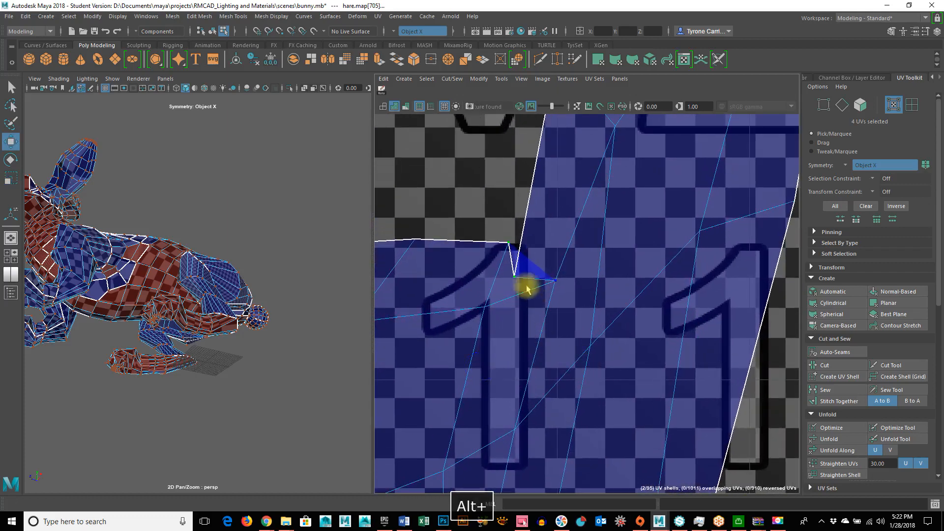
{"action": "left_click", "coordinate": [514, 278]}
{"action": "right_click_drag", "start_coordinate": [515, 278], "coordinate": [616, 282], "text": "alt"}
{"action": "left_click_drag", "start_coordinate": [626, 243], "coordinate": [629, 230]}
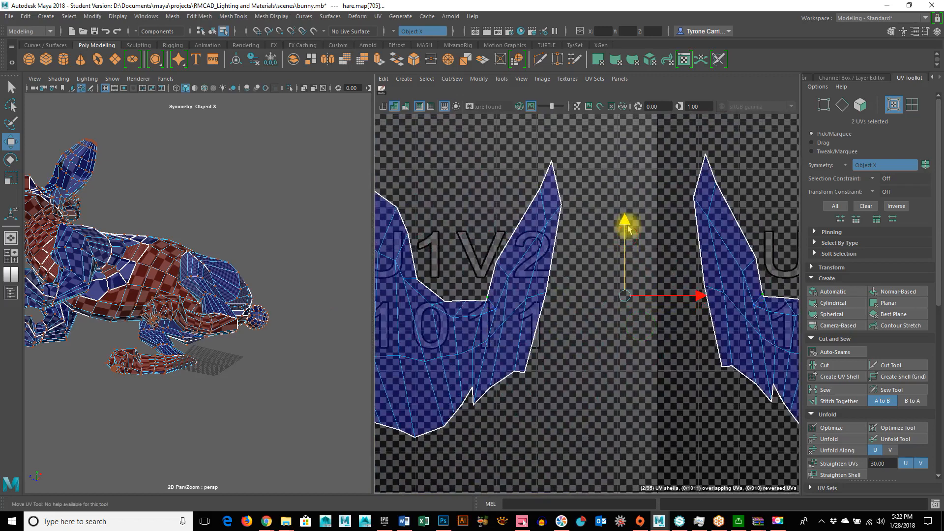
Step: Scale the neighbouring notch corner UV pair along U to even out the inner border of the upper hind-leg shells
{"action": "right_click_drag", "start_coordinate": [415, 299], "coordinate": [559, 314], "text": "alt"}
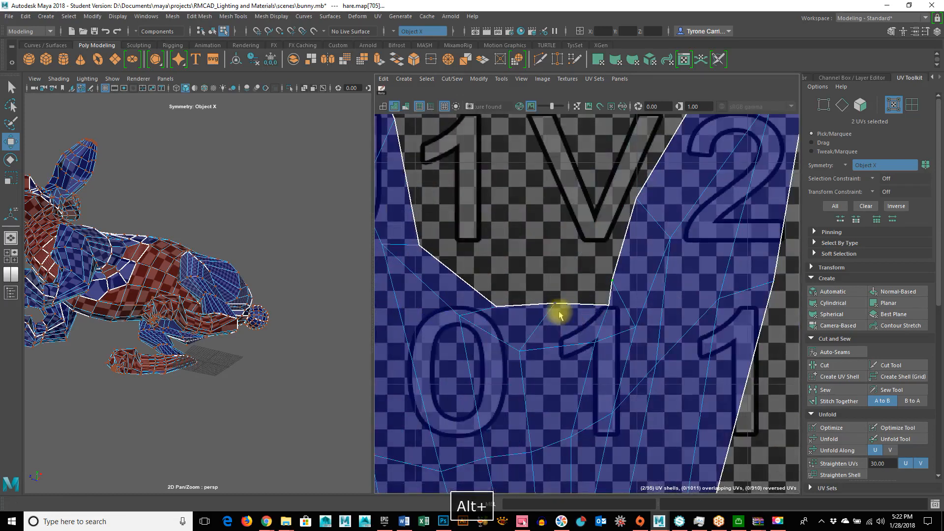
{"action": "right_click_drag", "start_coordinate": [679, 344], "coordinate": [501, 341], "text": "alt"}
{"action": "key", "text": "r"}
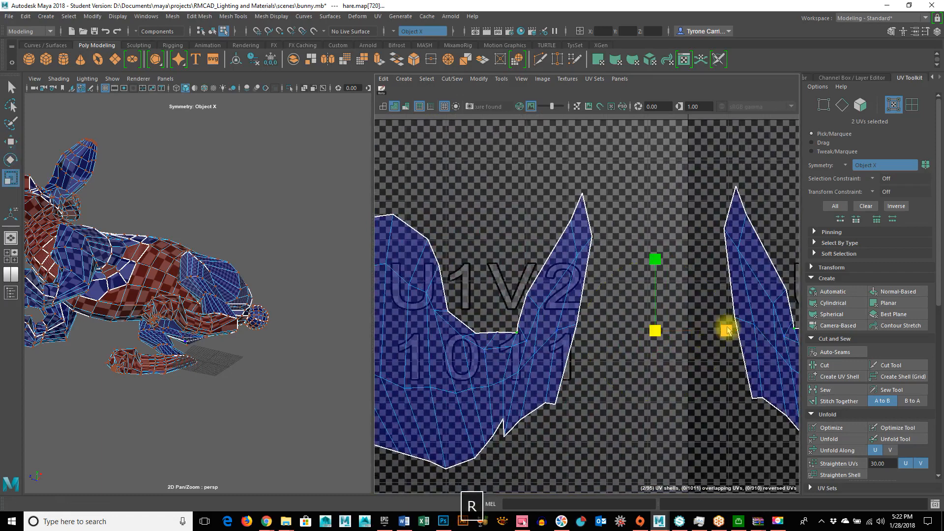
{"action": "right_click_drag", "start_coordinate": [647, 348], "coordinate": [693, 383], "text": "alt"}
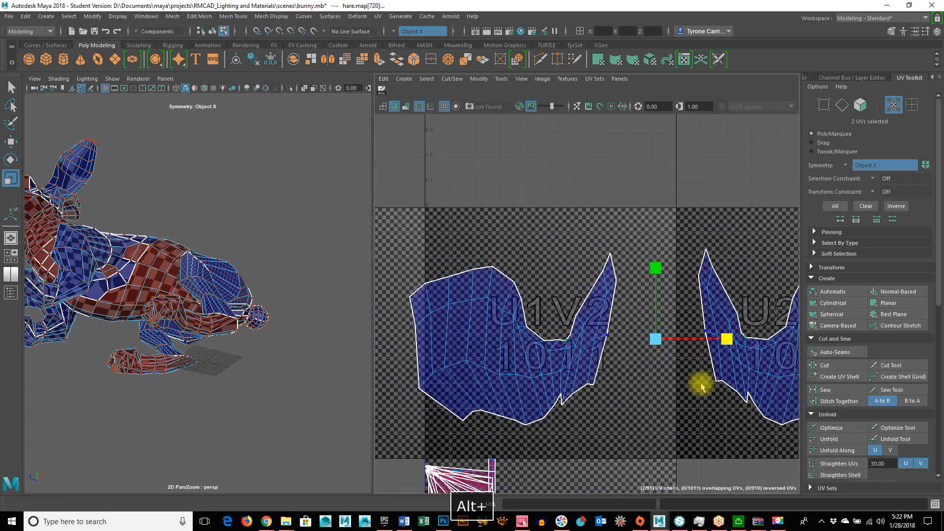
Step: Select all UVs of both upper hind-leg shells and scale them down together
{"action": "right_click_drag", "start_coordinate": [211, 274], "coordinate": [253, 221]}
{"action": "left_click_drag", "start_coordinate": [249, 323], "coordinate": [149, 353], "text": "alt"}
{"action": "right_click_drag", "start_coordinate": [590, 369], "coordinate": [450, 295], "text": "alt"}
{"action": "left_click_drag", "start_coordinate": [424, 292], "coordinate": [543, 390]}
{"action": "key", "text": "r"}
{"action": "middle_click_drag", "start_coordinate": [615, 294], "coordinate": [580, 317]}
{"action": "middle_click_drag", "start_coordinate": [594, 367], "coordinate": [567, 224], "text": "alt"}
{"action": "left_click_drag", "start_coordinate": [198, 331], "coordinate": [305, 345], "text": "alt"}
{"action": "right_click_drag", "start_coordinate": [226, 331], "coordinate": [314, 325], "text": "alt"}
Step: Move the upper hind-leg shells just above the lower hind-leg shells and scale them up close to their size
{"action": "key", "text": "w"}
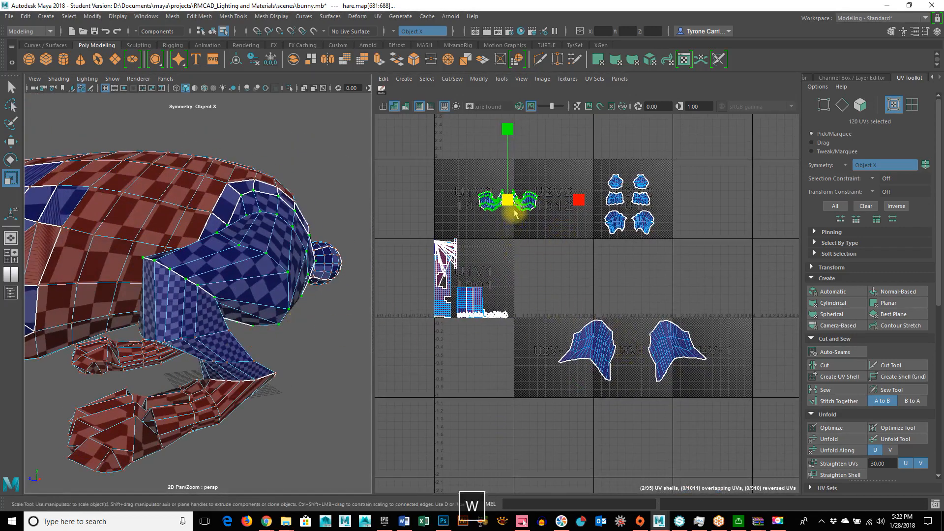
{"action": "middle_click_drag", "start_coordinate": [515, 212], "coordinate": [713, 277]}
{"action": "key", "text": "r"}
{"action": "right_click_drag", "start_coordinate": [480, 313], "coordinate": [768, 327], "text": "alt"}
{"action": "middle_click_drag", "start_coordinate": [721, 333], "coordinate": [559, 316], "text": "alt"}
Step: Select the shared border edges of the lower hind-leg shells and stitch the upper and lower shells together A to B
{"action": "right_click_drag", "start_coordinate": [563, 331], "coordinate": [583, 267]}
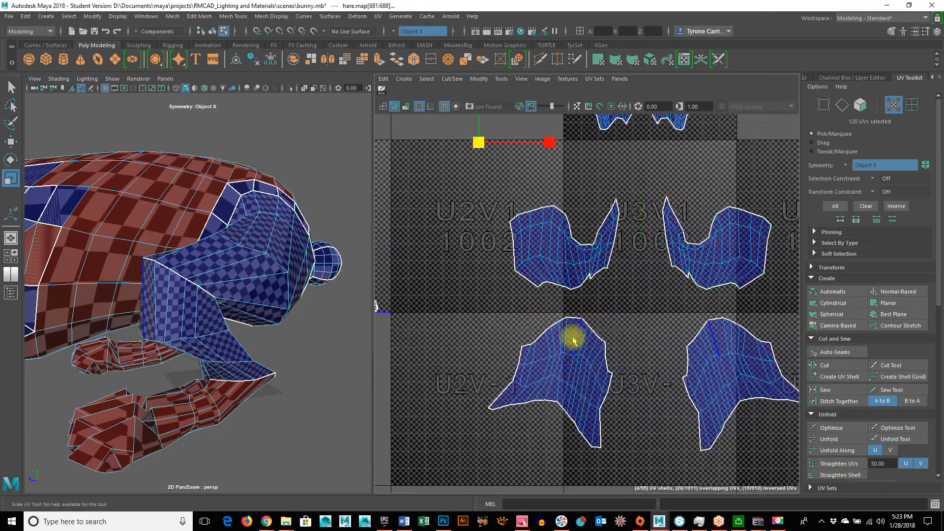
{"action": "left_click", "coordinate": [574, 317]}
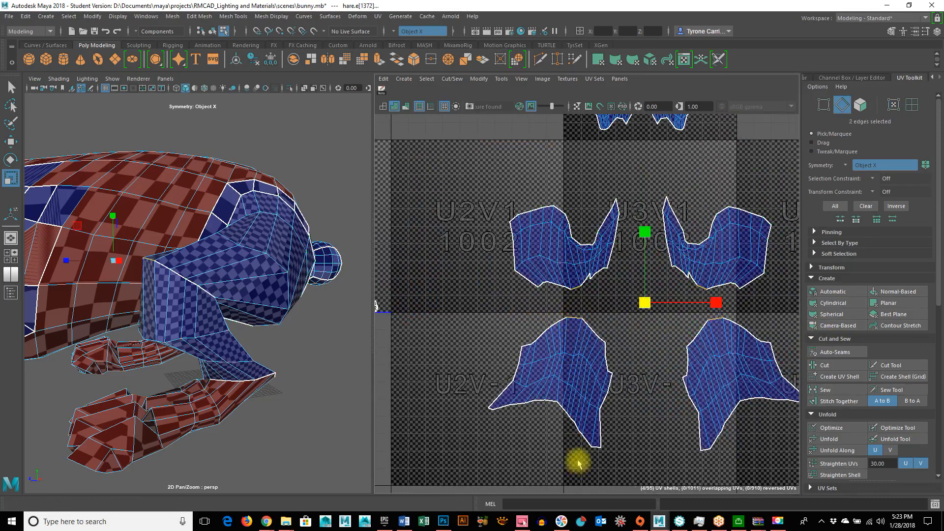
{"action": "left_click_drag", "start_coordinate": [531, 313], "coordinate": [628, 364]}
{"action": "right_click_drag", "start_coordinate": [548, 379], "coordinate": [620, 370], "text": "alt"}
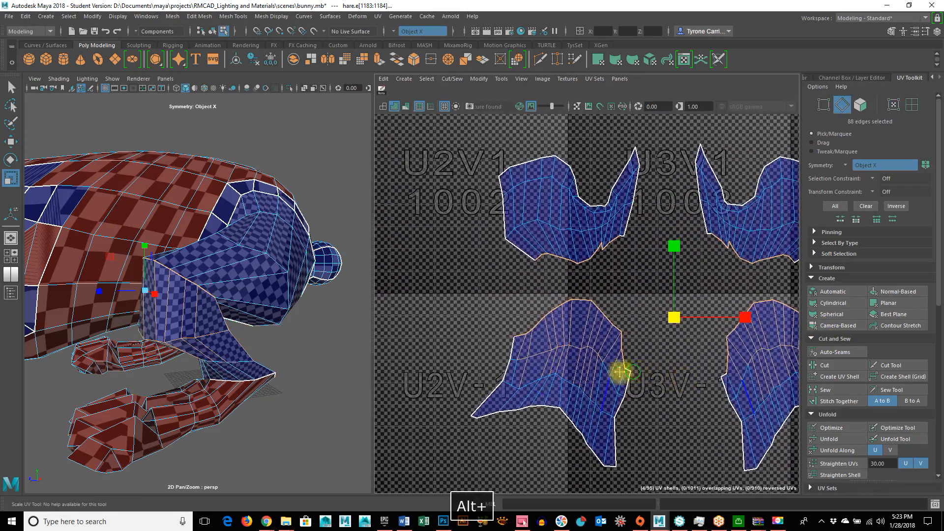
{"action": "middle_click_drag", "start_coordinate": [627, 372], "coordinate": [530, 367], "text": "alt"}
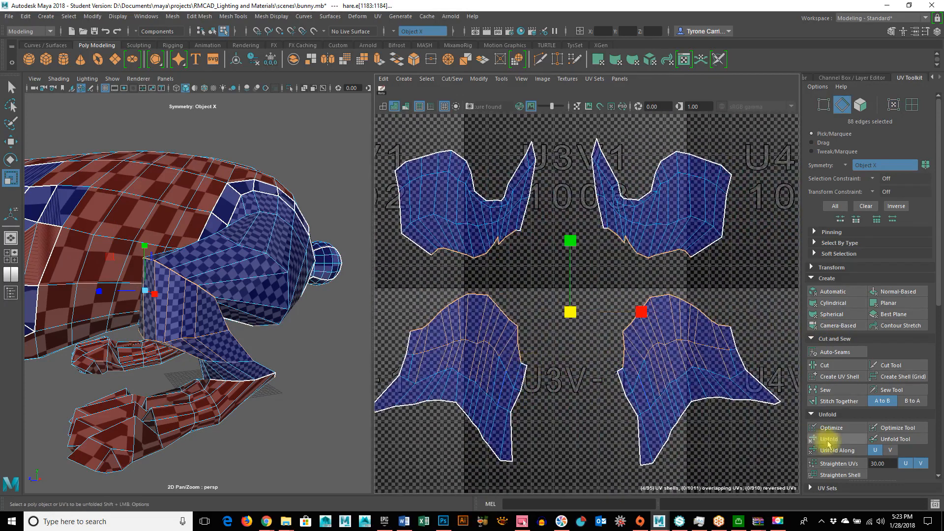
{"action": "left_click", "coordinate": [841, 402]}
{"action": "right_click_drag", "start_coordinate": [621, 369], "coordinate": [419, 338], "text": "alt"}
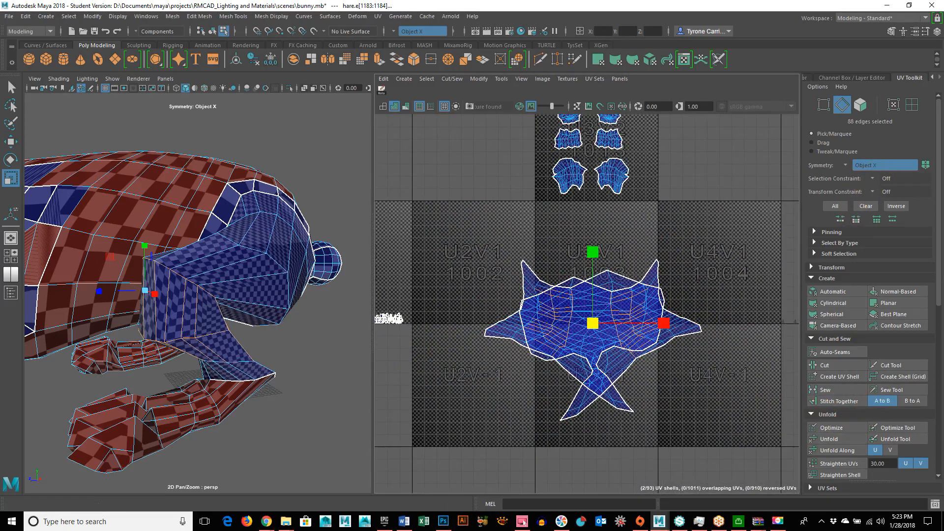
Step: Turn symmetry off and move one combined hind-leg shell sideways along U until it is clear of the other
{"action": "left_click", "coordinate": [847, 166]}
{"action": "left_click", "coordinate": [878, 171]}
{"action": "right_click_drag", "start_coordinate": [681, 381], "coordinate": [601, 376], "text": "alt"}
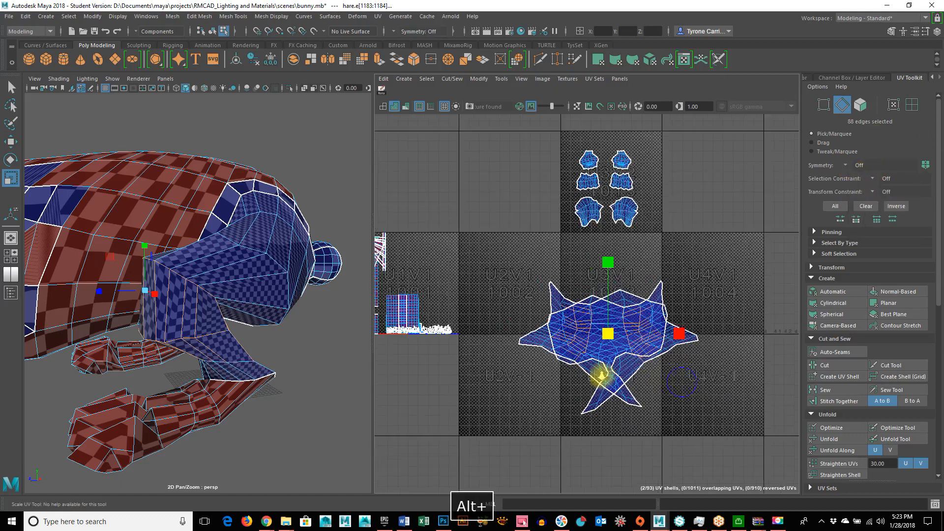
{"action": "left_click", "coordinate": [696, 341]}
{"action": "right_click_drag", "start_coordinate": [696, 343], "coordinate": [746, 362]}
{"action": "left_click", "coordinate": [699, 341]}
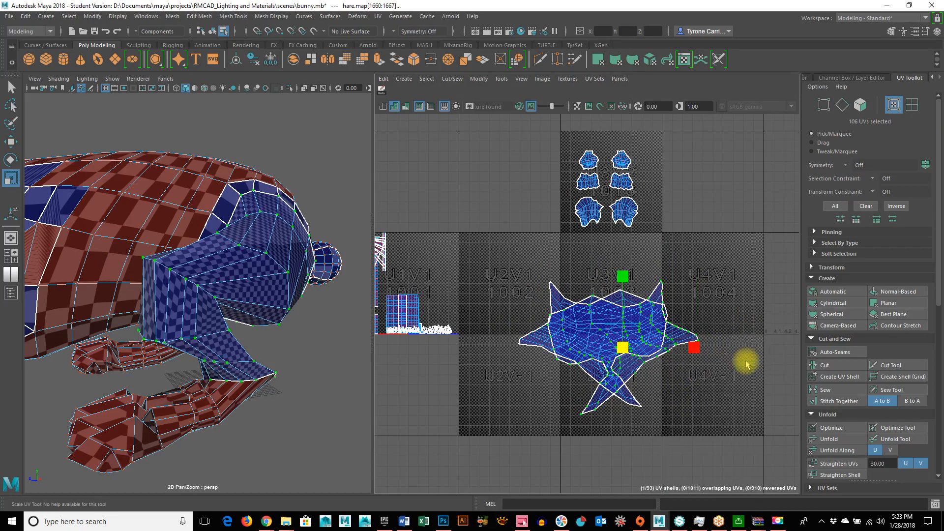
{"action": "key", "text": "w"}
{"action": "left_click_drag", "start_coordinate": [694, 351], "coordinate": [836, 366]}
{"action": "middle_click_drag", "start_coordinate": [662, 373], "coordinate": [630, 337], "text": "alt"}
Step: Identify the first combined hind-leg shell on the model, select all its UVs and rotate them 90 degrees
{"action": "right_click_drag", "start_coordinate": [533, 300], "coordinate": [535, 327]}
{"action": "left_click", "coordinate": [541, 325]}
{"action": "left_click_drag", "start_coordinate": [196, 295], "coordinate": [246, 295], "text": "alt"}
{"action": "left_click_drag", "start_coordinate": [428, 242], "coordinate": [443, 295]}
{"action": "left_click_drag", "start_coordinate": [178, 295], "coordinate": [295, 320], "text": "alt"}
{"action": "right_click_drag", "start_coordinate": [506, 301], "coordinate": [460, 274]}
{"action": "left_click_drag", "start_coordinate": [411, 215], "coordinate": [571, 407]}
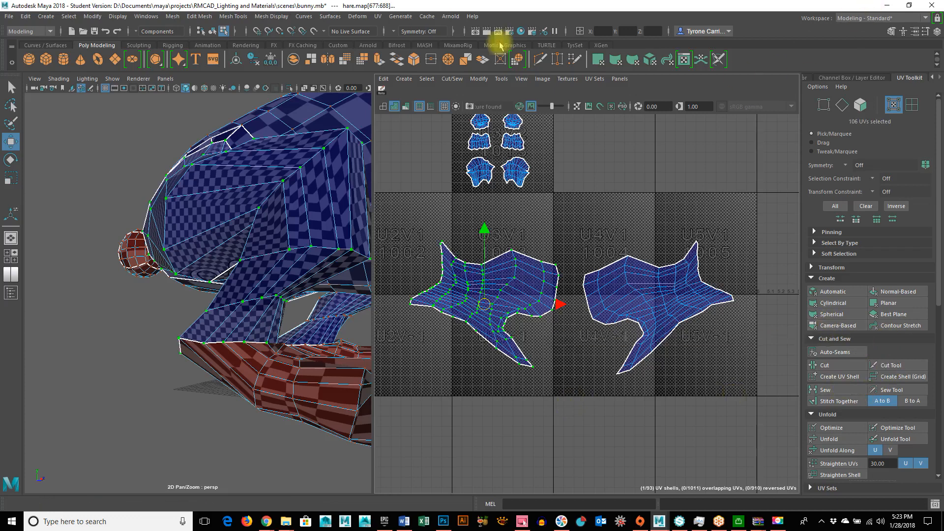
{"action": "left_click", "coordinate": [502, 80]}
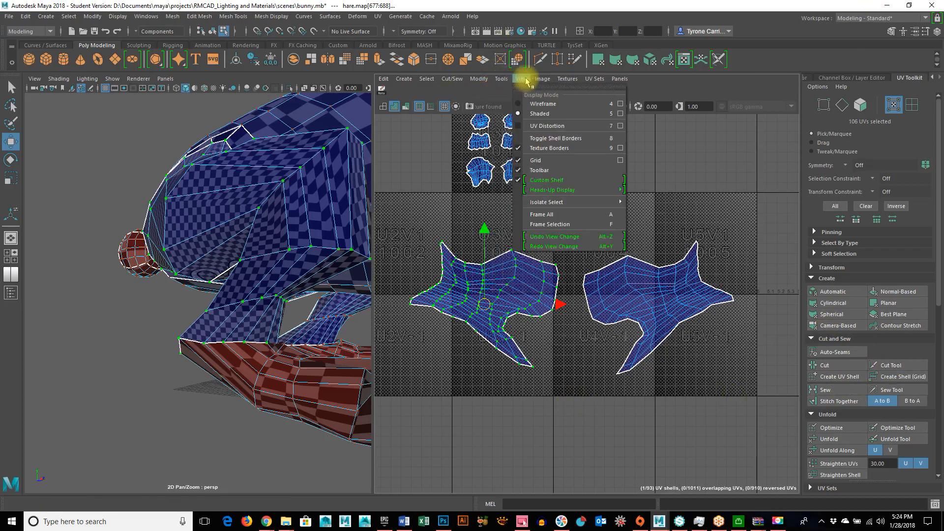
{"action": "mouse_move", "coordinate": [475, 79]}
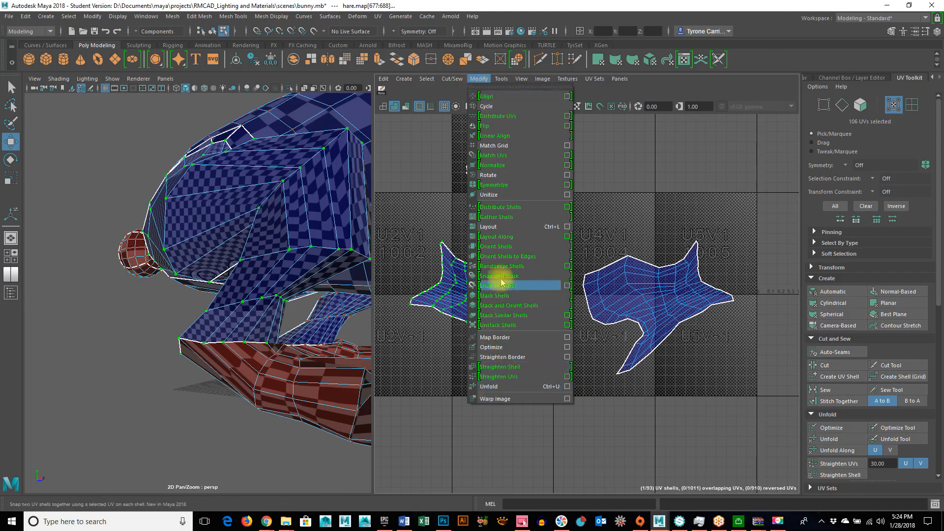
{"action": "left_click", "coordinate": [511, 177]}
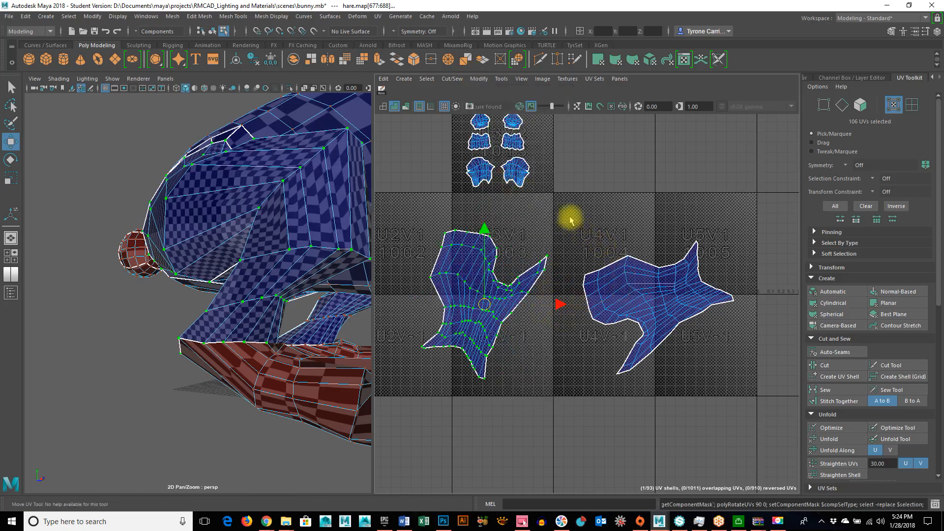
Step: Select all UVs of the second combined hind-leg shell and check the Rotate UVs options without applying a rotation
{"action": "left_click_drag", "start_coordinate": [569, 216], "coordinate": [759, 421]}
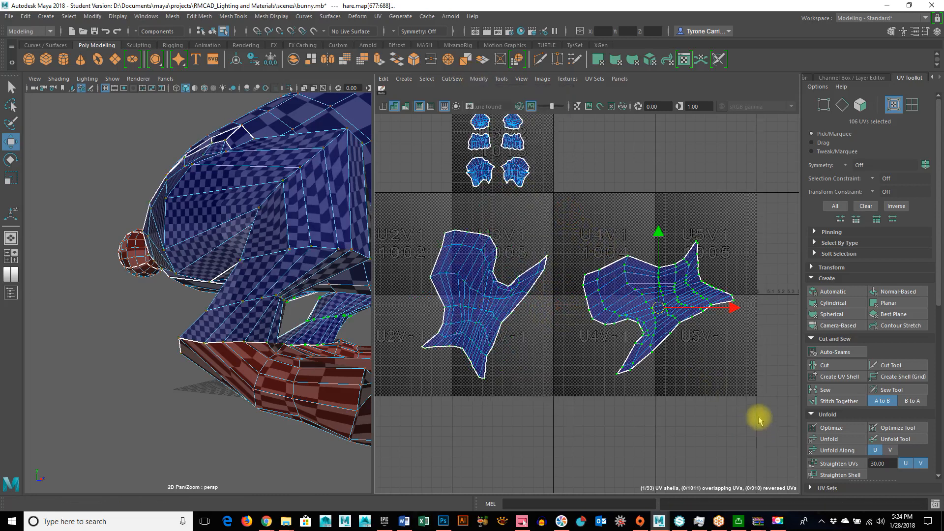
{"action": "left_click", "coordinate": [480, 79]}
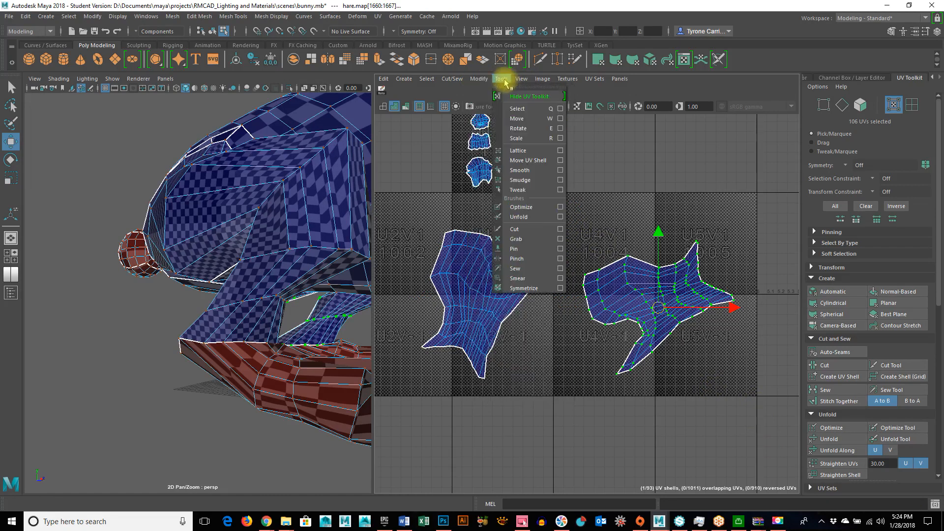
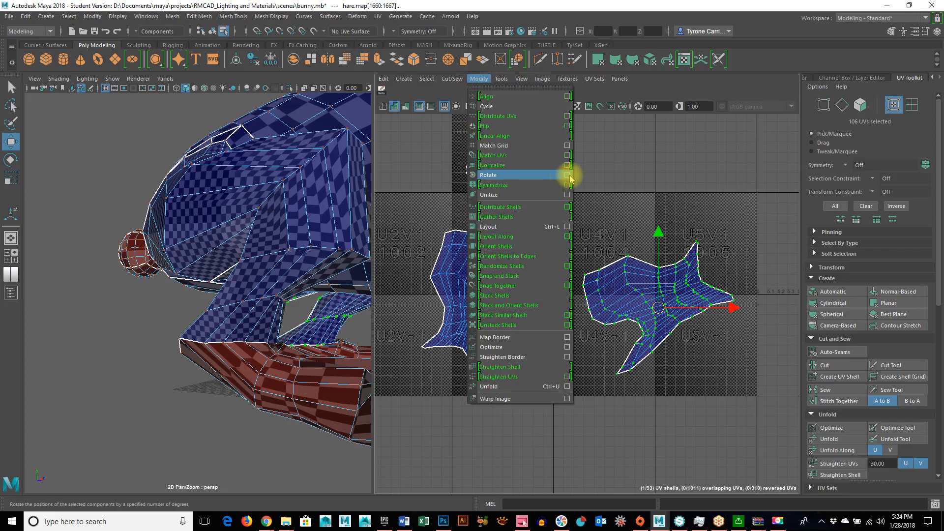
{"action": "left_click", "coordinate": [569, 177]}
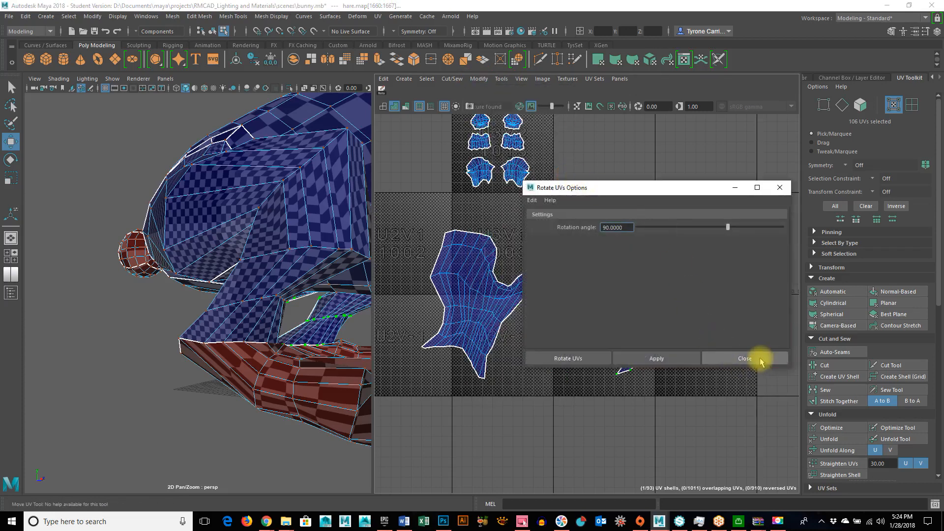
{"action": "left_click", "coordinate": [745, 358]}
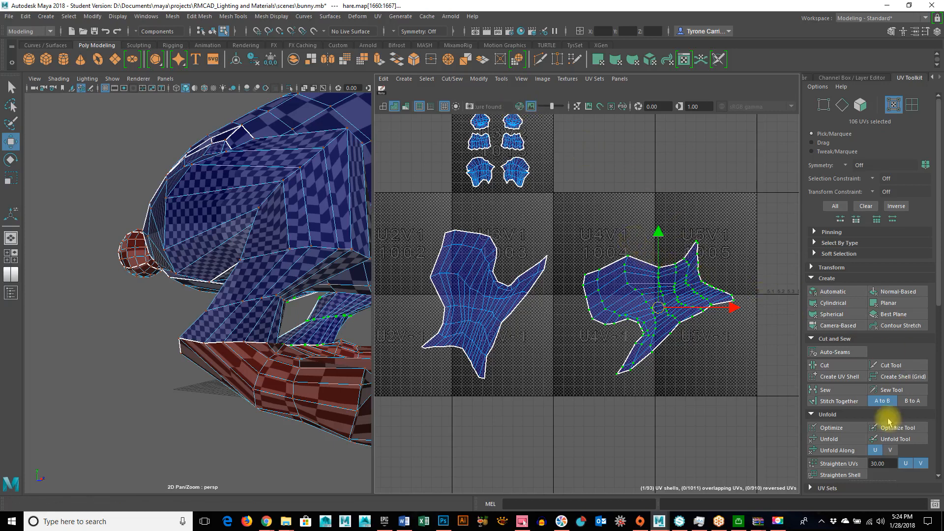
Step: Rotate the selected second combined hind-leg shell 90 degrees clockwise
{"action": "scroll", "coordinate": [895, 381], "scroll_direction": "down", "scroll_amount": 8}
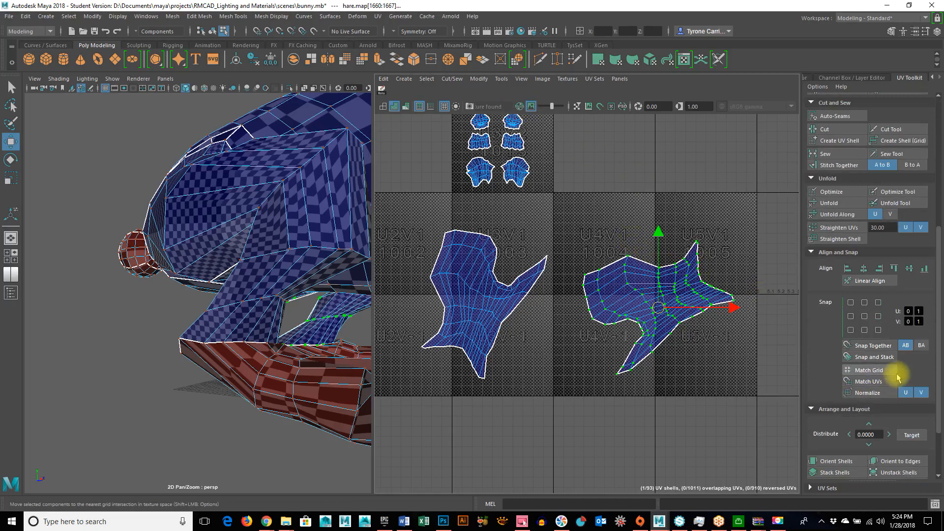
{"action": "scroll", "coordinate": [896, 379], "scroll_direction": "down", "scroll_amount": 2}
{"action": "scroll", "coordinate": [897, 377], "scroll_direction": "down", "scroll_amount": 1}
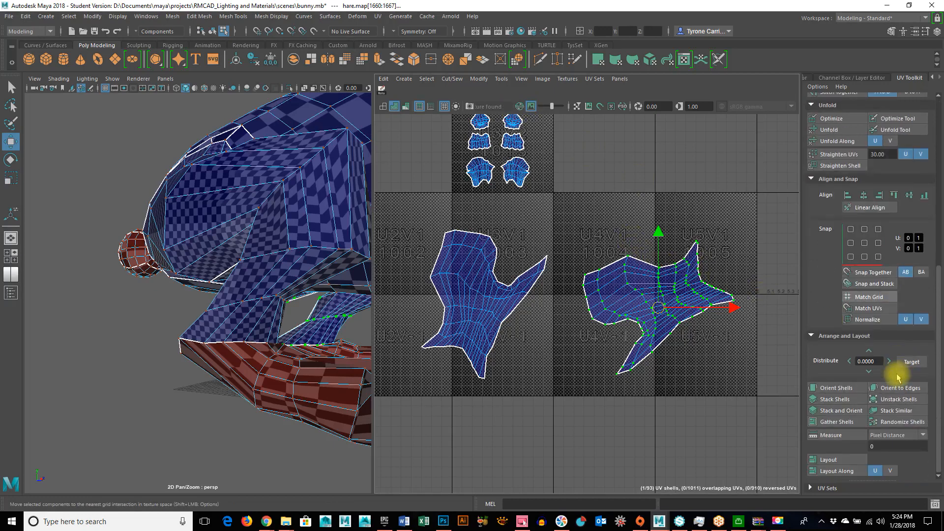
{"action": "scroll", "coordinate": [897, 377], "scroll_direction": "up", "scroll_amount": 10}
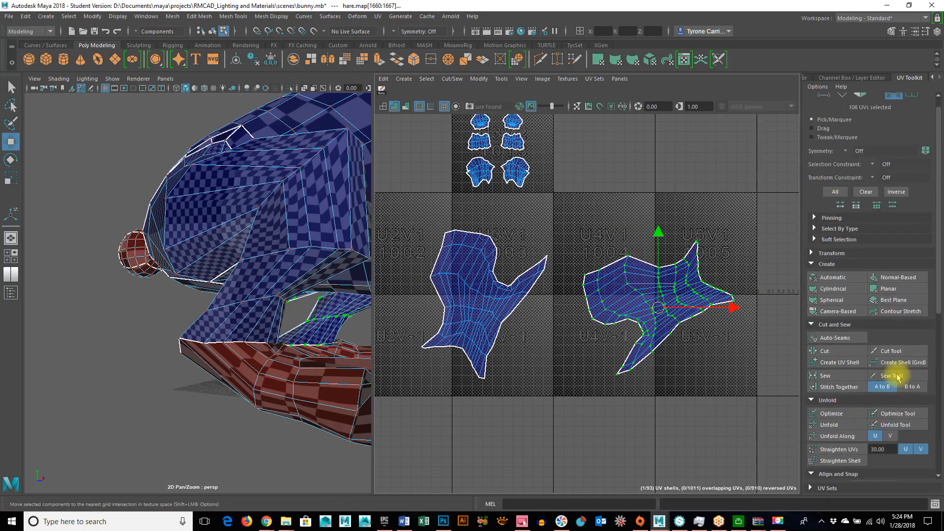
{"action": "left_click", "coordinate": [830, 268]}
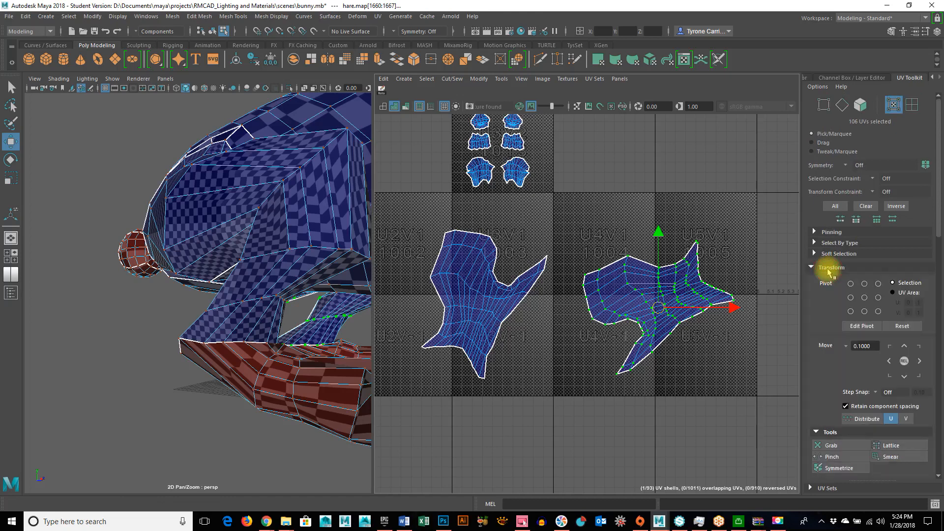
{"action": "scroll", "coordinate": [830, 372], "scroll_direction": "down", "scroll_amount": 4}
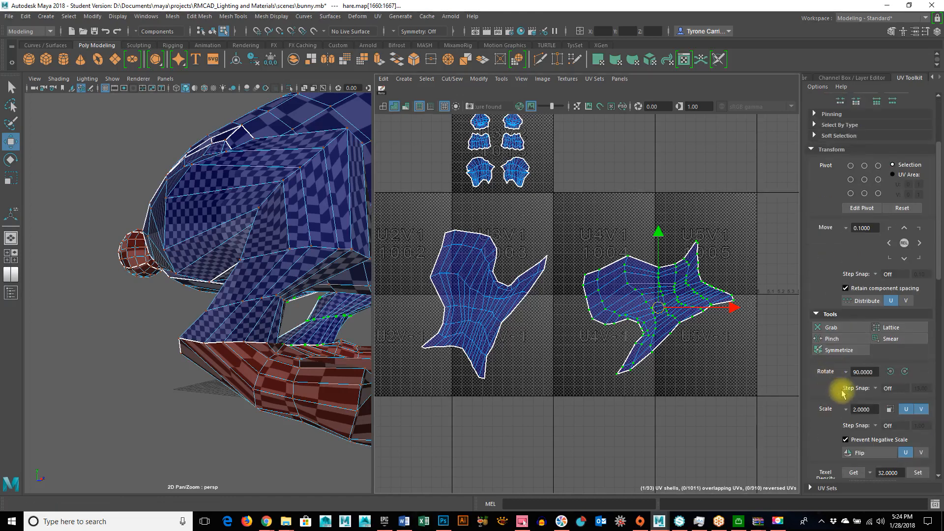
{"action": "left_click", "coordinate": [905, 371]}
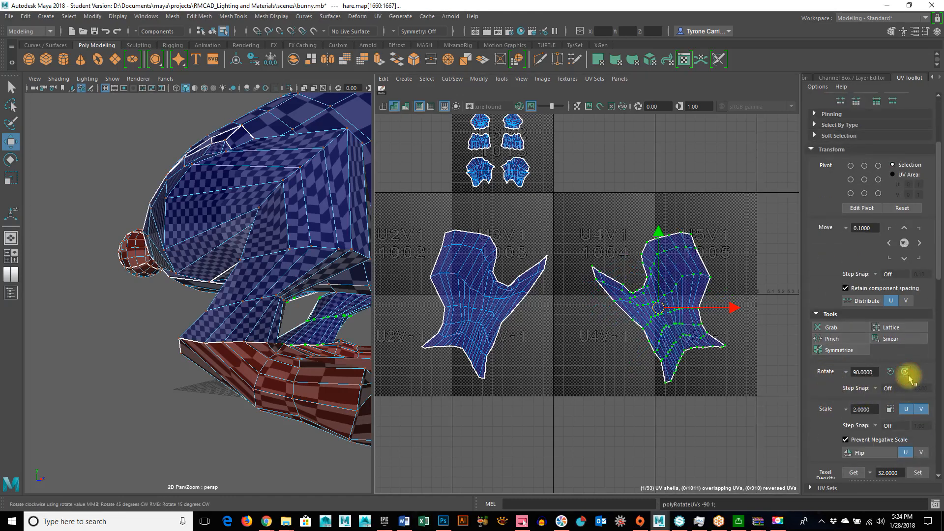
{"action": "left_click", "coordinate": [905, 372]}
{"action": "left_click", "coordinate": [890, 372]}
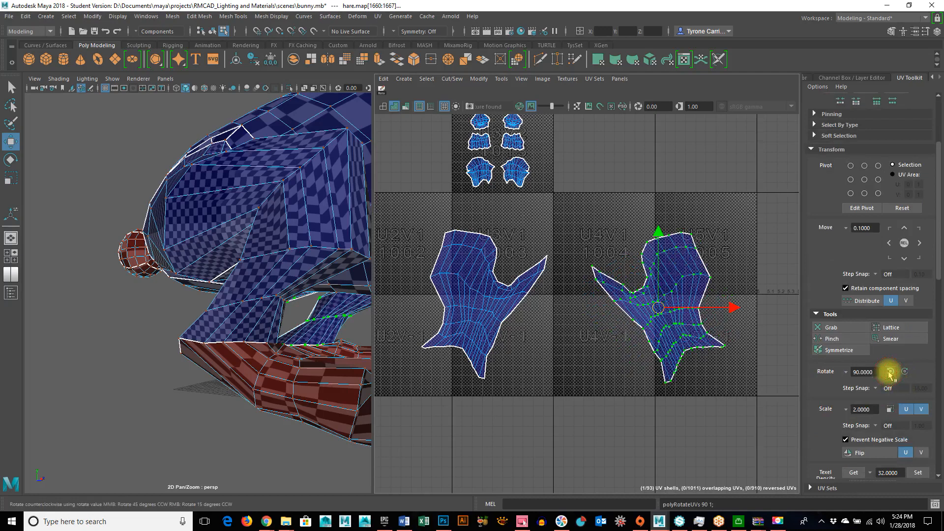
Step: Rotate the second hind-leg shell freehand clockwise until its long axis stands roughly upright
{"action": "right_click_drag", "start_coordinate": [596, 317], "coordinate": [544, 314], "text": "alt"}
{"action": "middle_click_drag", "start_coordinate": [545, 312], "coordinate": [574, 374], "text": "alt"}
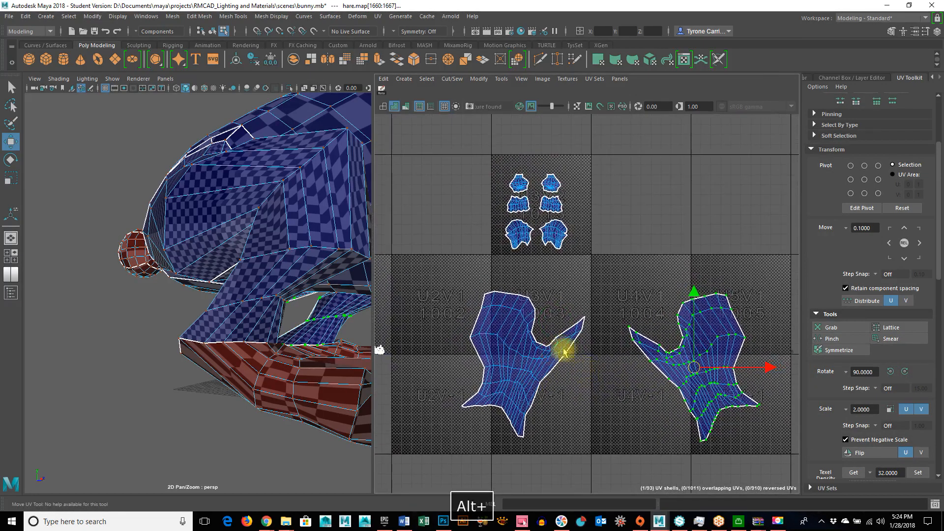
{"action": "right_click_drag", "start_coordinate": [653, 369], "coordinate": [685, 372], "text": "alt"}
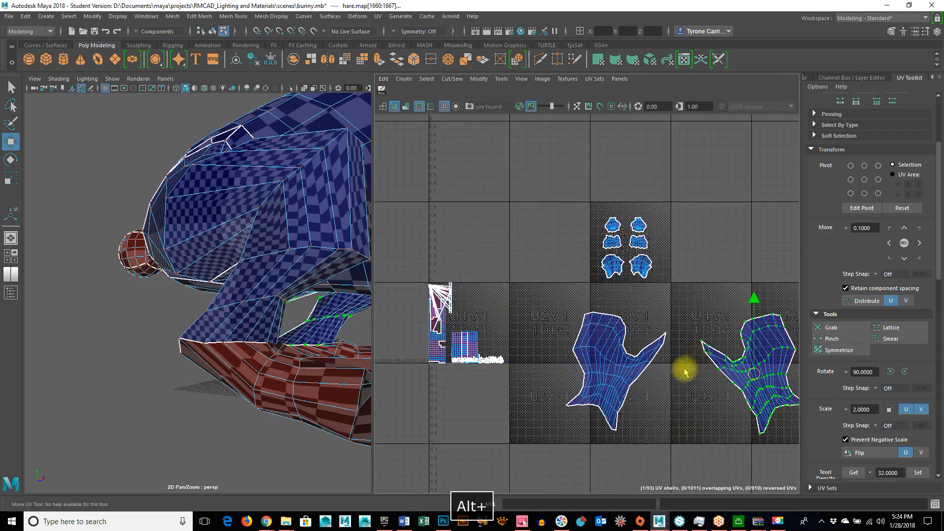
{"action": "middle_click_drag", "start_coordinate": [725, 430], "coordinate": [613, 390], "text": "alt"}
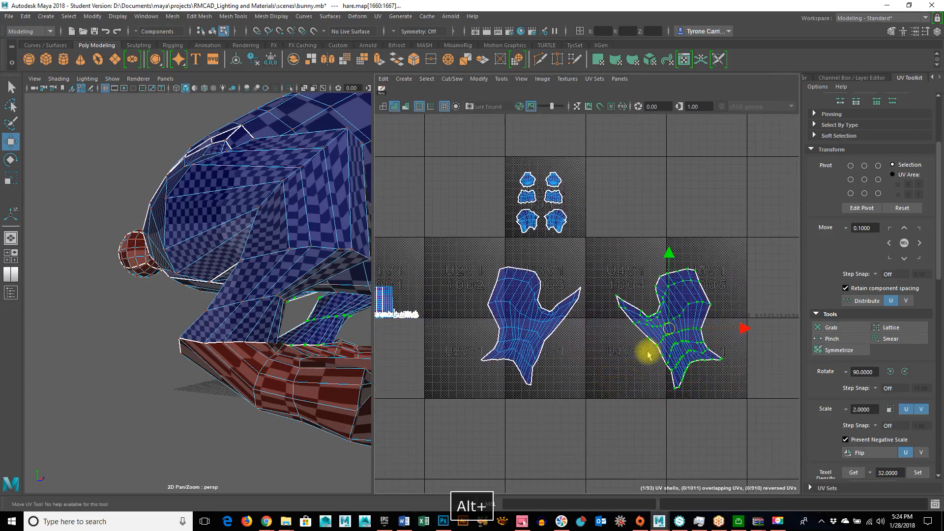
{"action": "key", "text": "e"}
{"action": "left_click_drag", "start_coordinate": [755, 384], "coordinate": [700, 381]}
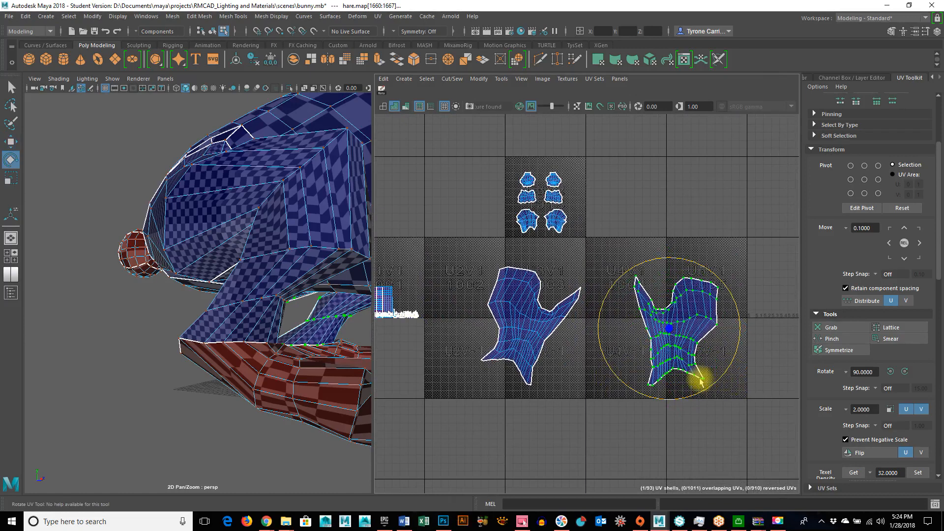
Step: Select the first hind-leg shell, rotate it freehand to mirror the second one and move it close beside it
{"action": "left_click_drag", "start_coordinate": [456, 247], "coordinate": [594, 414]}
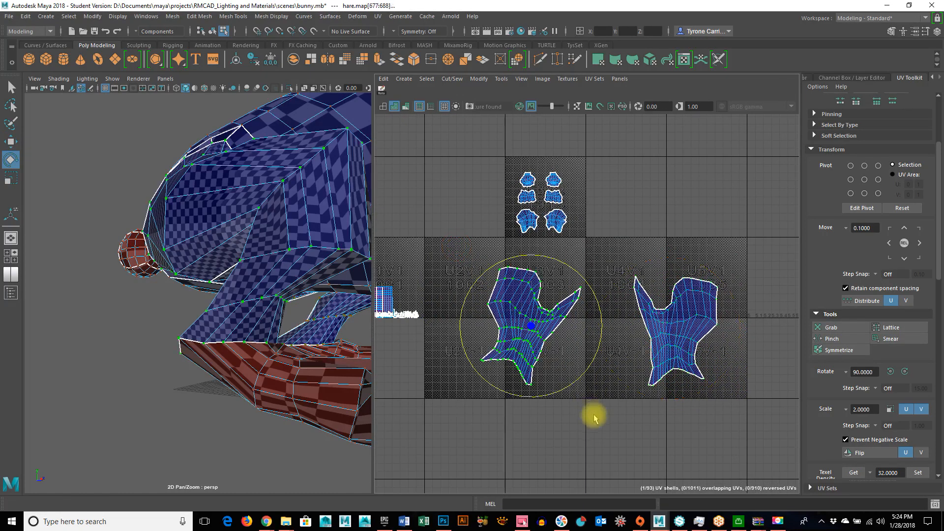
{"action": "middle_click_drag", "start_coordinate": [584, 448], "coordinate": [607, 400]}
{"action": "key", "text": "w"}
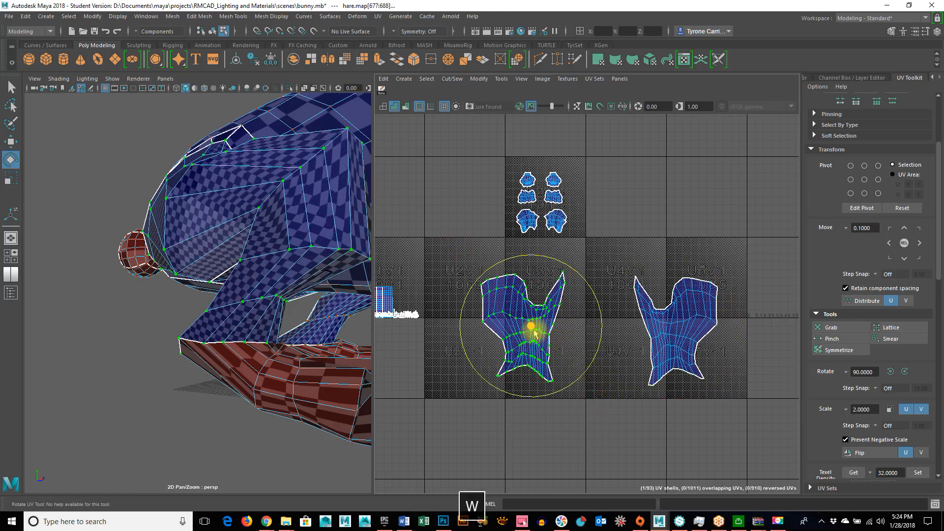
{"action": "key", "text": "w"}
{"action": "left_click_drag", "start_coordinate": [533, 332], "coordinate": [587, 336]}
{"action": "left_click_drag", "start_coordinate": [294, 333], "coordinate": [238, 357], "text": "alt"}
Step: Select all UVs of both combined hind-leg shells and optimize them
{"action": "right_click_drag", "start_coordinate": [529, 283], "coordinate": [486, 270]}
{"action": "left_click_drag", "start_coordinate": [497, 261], "coordinate": [845, 478]}
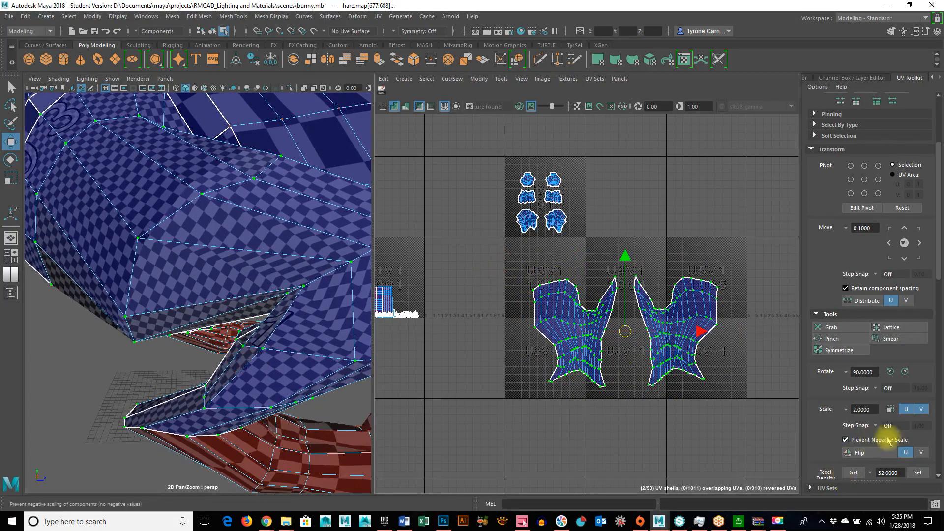
{"action": "left_click", "coordinate": [825, 151]}
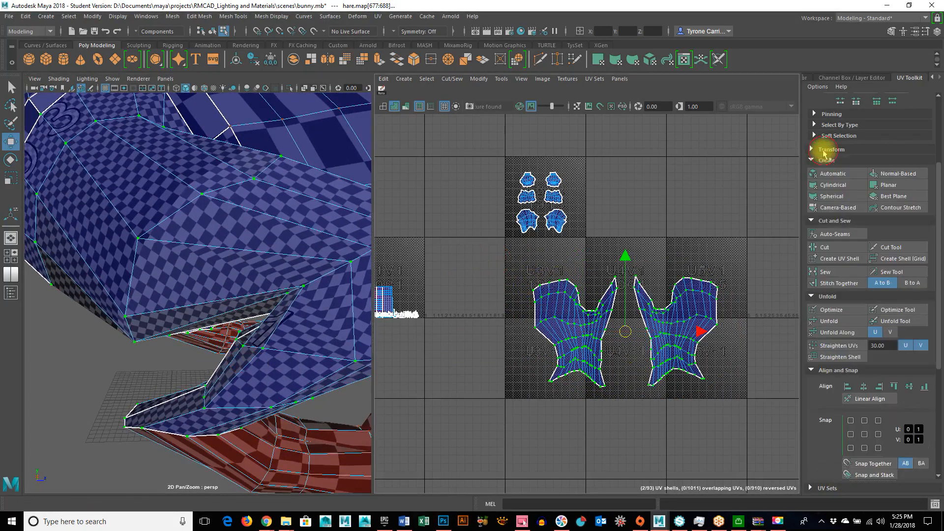
{"action": "scroll", "coordinate": [847, 375], "scroll_direction": "down", "scroll_amount": 2}
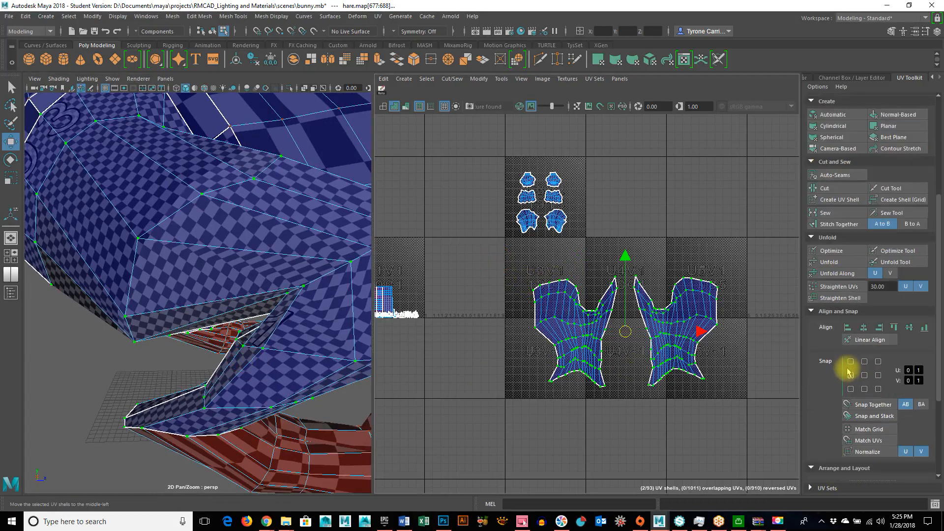
{"action": "left_click", "coordinate": [843, 251]}
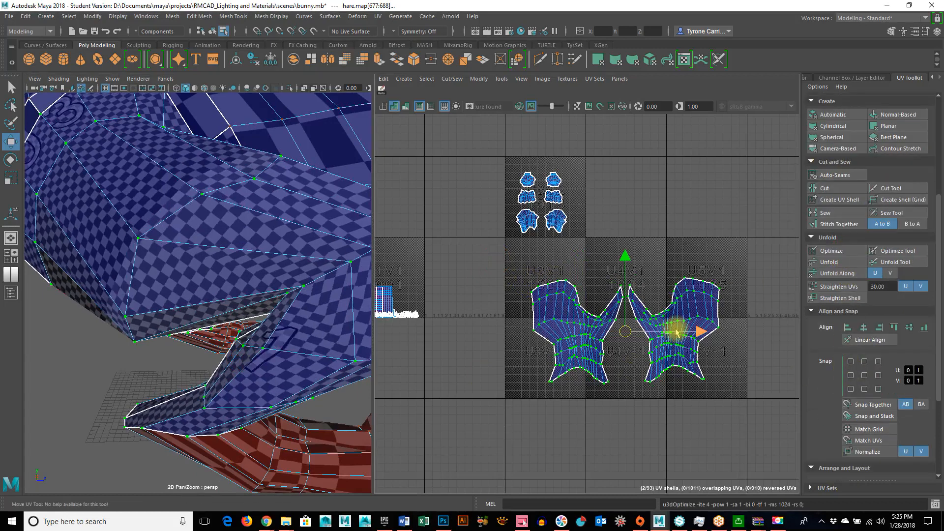
Step: Scale both hind-leg shells down to match the checker size and move them directly below the smaller finished shells
{"action": "left_click_drag", "start_coordinate": [156, 293], "coordinate": [199, 292], "text": "alt"}
{"action": "key", "text": "e"}
{"action": "key", "text": "r"}
{"action": "middle_click_drag", "start_coordinate": [717, 288], "coordinate": [672, 294]}
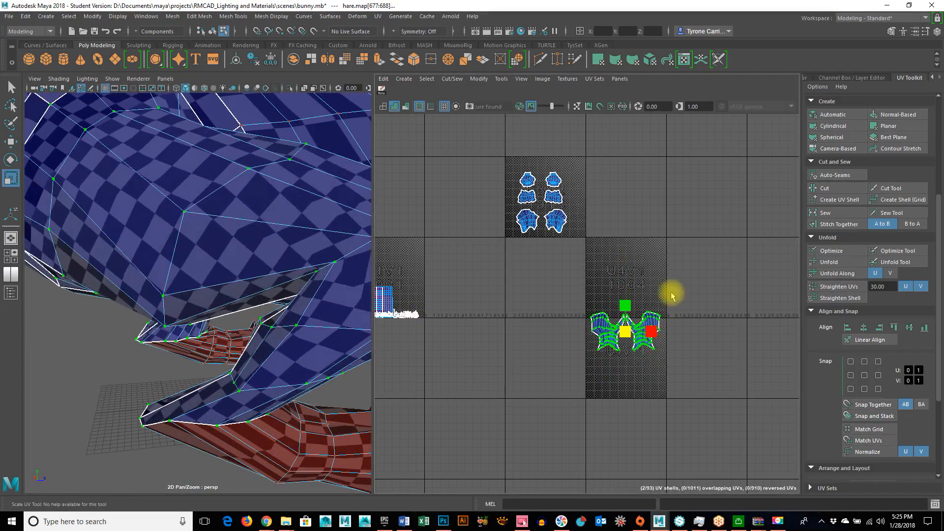
{"action": "left_click_drag", "start_coordinate": [344, 324], "coordinate": [416, 324], "text": "alt"}
{"action": "key", "text": "w"}
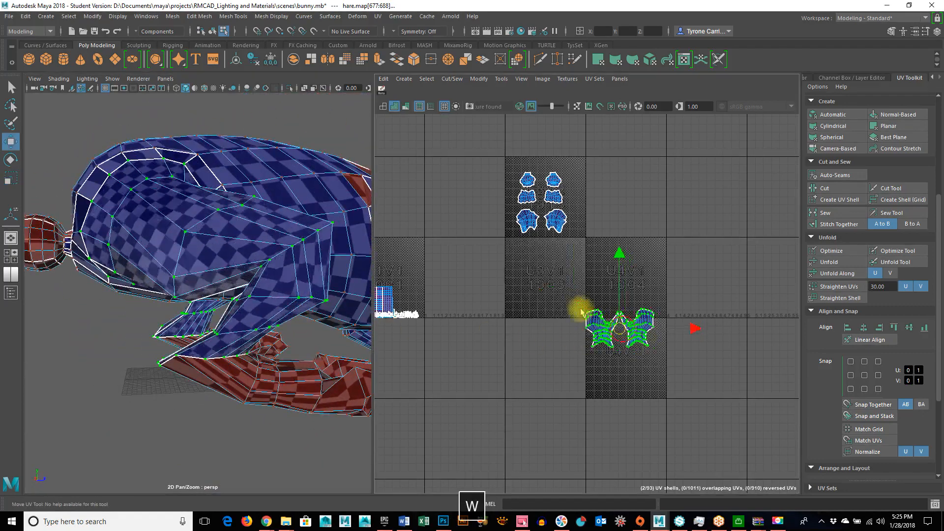
{"action": "left_click_drag", "start_coordinate": [625, 332], "coordinate": [543, 260]}
Step: Select the toe-end faces of one hind foot and grow the selection over the whole foot
{"action": "left_click_drag", "start_coordinate": [316, 305], "coordinate": [248, 301], "text": "alt"}
{"action": "left_click_drag", "start_coordinate": [258, 350], "coordinate": [157, 322], "text": "alt"}
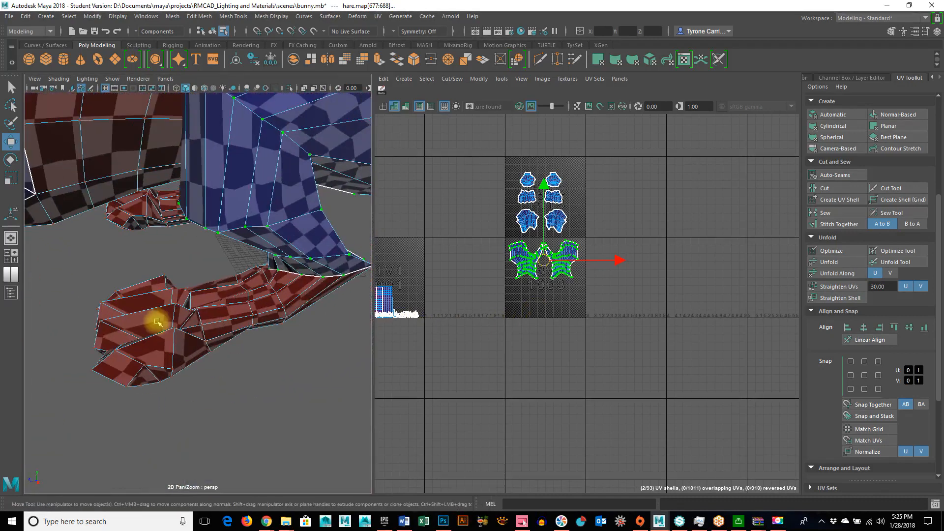
{"action": "right_click_drag", "start_coordinate": [180, 305], "coordinate": [180, 258]}
{"action": "left_click_drag", "start_coordinate": [231, 319], "coordinate": [207, 329], "text": "alt"}
{"action": "left_click_drag", "start_coordinate": [51, 284], "coordinate": [184, 447]}
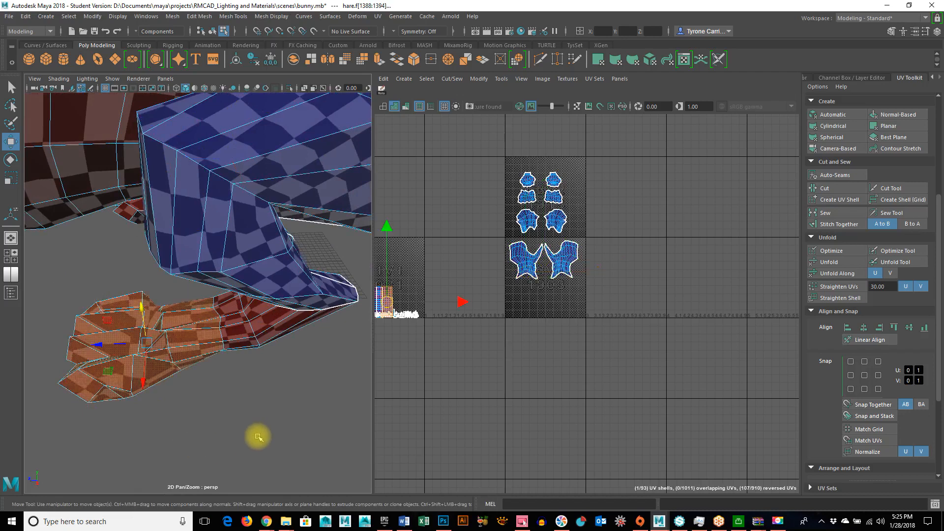
{"action": "key", "text": "shift+period"}
{"action": "key", "text": "shift+period"}
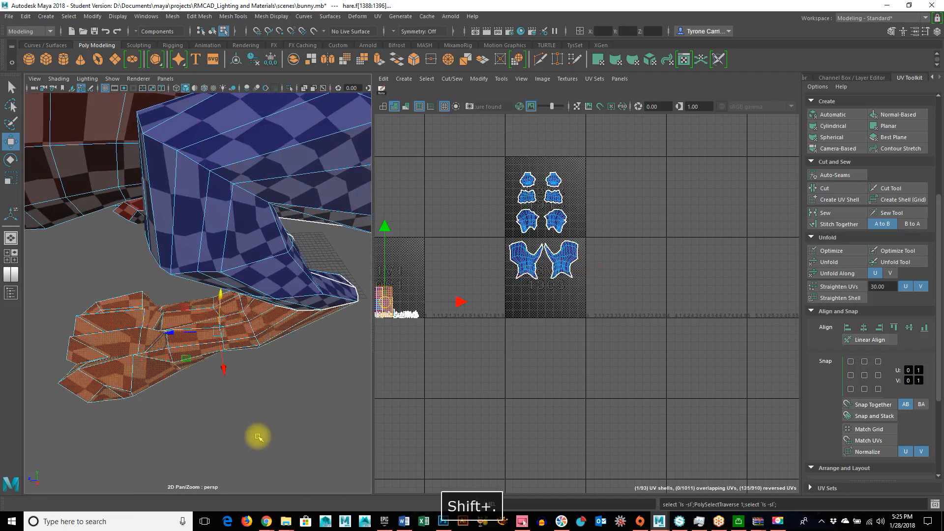
{"action": "left_click_drag", "start_coordinate": [185, 428], "coordinate": [316, 382], "text": "alt"}
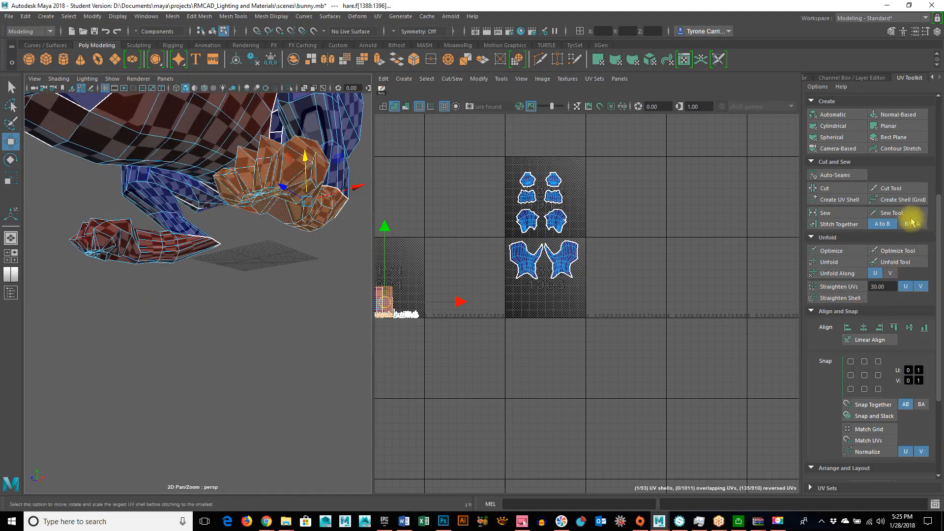
Step: Turn on Object X symmetry, reselect the hind-foot faces and grow the selection to cover both feet
{"action": "scroll", "coordinate": [912, 223], "scroll_direction": "up", "scroll_amount": 4}
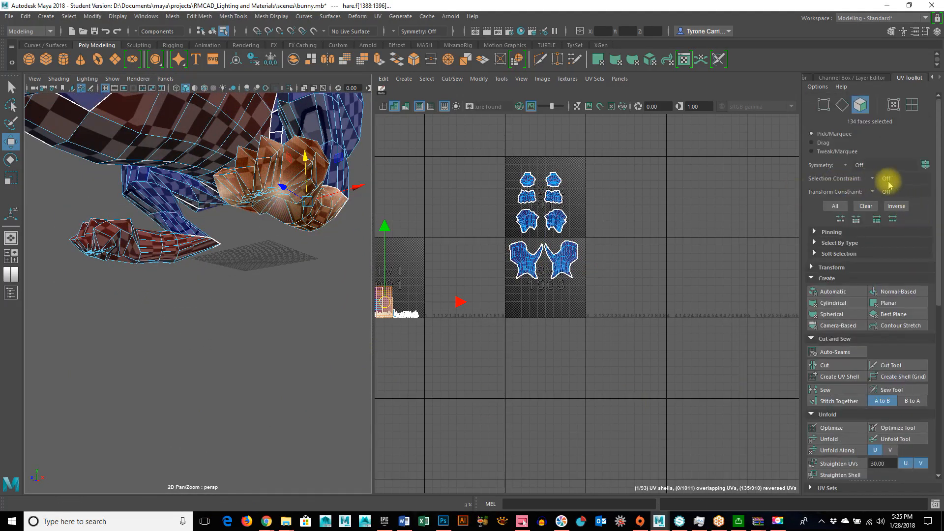
{"action": "left_click", "coordinate": [846, 167]}
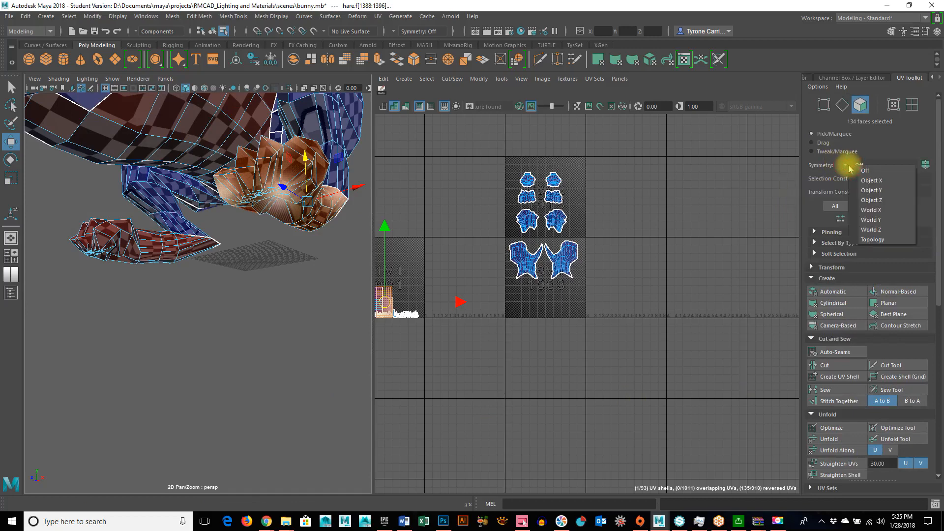
{"action": "left_click", "coordinate": [865, 181]}
{"action": "left_click_drag", "start_coordinate": [305, 276], "coordinate": [95, 309], "text": "alt"}
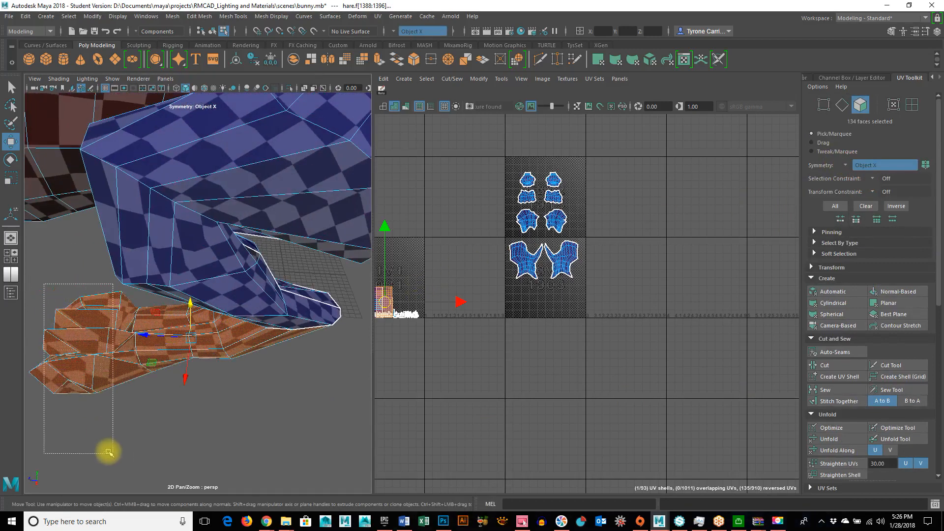
{"action": "left_click_drag", "start_coordinate": [83, 444], "coordinate": [83, 444]}
{"action": "left_click_drag", "start_coordinate": [83, 444], "coordinate": [215, 443], "text": "alt"}
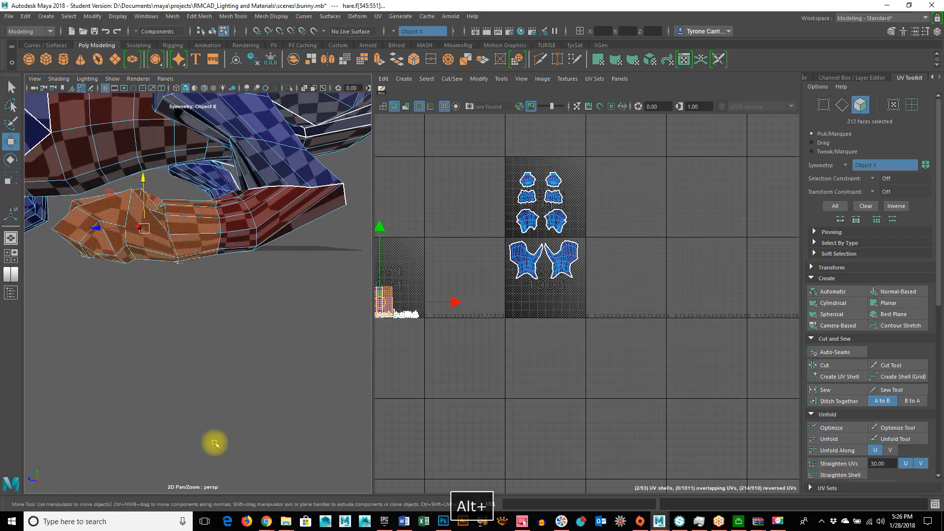
{"action": "key", "text": "shift+period"}
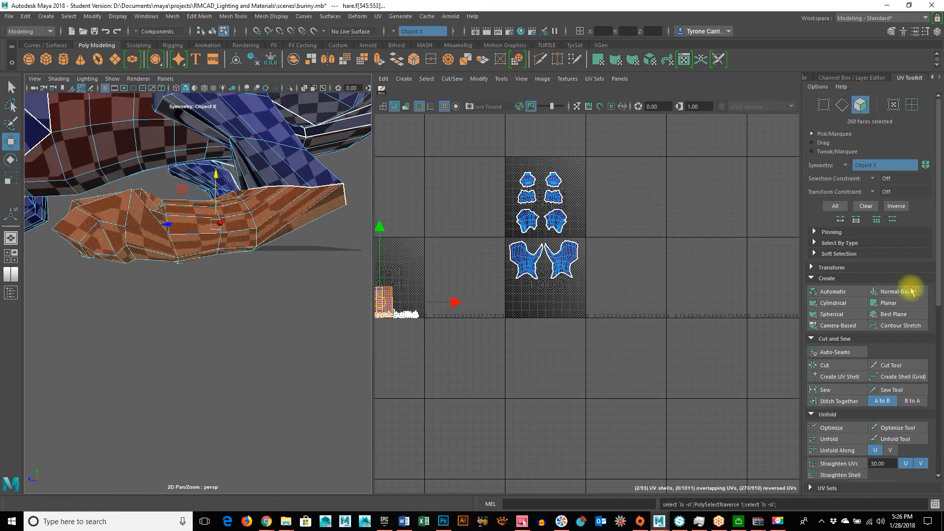
Step: Apply a planar UV projection to both hind feet and move the projected shells below the hind-leg shells
{"action": "left_click", "coordinate": [889, 304]}
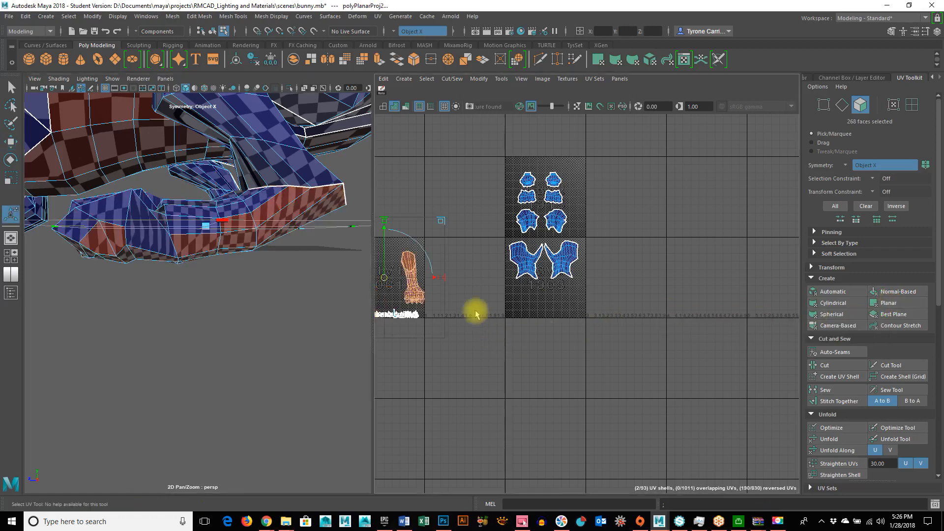
{"action": "middle_click_drag", "start_coordinate": [480, 321], "coordinate": [504, 318], "text": "alt"}
{"action": "left_click_drag", "start_coordinate": [489, 275], "coordinate": [654, 326]}
{"action": "left_click_drag", "start_coordinate": [188, 329], "coordinate": [299, 310], "text": "alt"}
{"action": "right_click_drag", "start_coordinate": [299, 310], "coordinate": [273, 313], "text": "alt"}
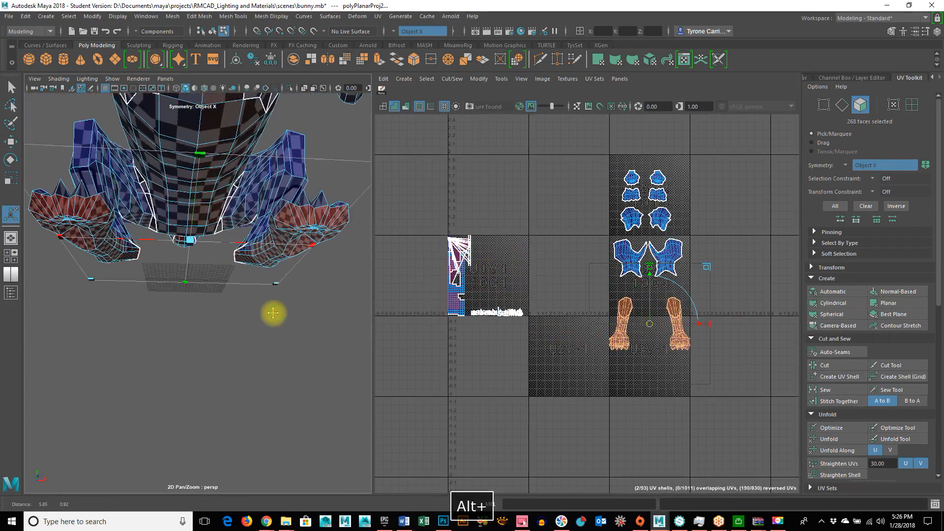
{"action": "right_click_drag", "start_coordinate": [585, 375], "coordinate": [807, 382], "text": "alt"}
Step: Switch to edge selection and pick a lengthwise edge along the side of the hind foot
{"action": "left_click_drag", "start_coordinate": [172, 310], "coordinate": [81, 322], "text": "alt"}
{"action": "right_click_drag", "start_coordinate": [55, 321], "coordinate": [272, 408], "text": "alt"}
{"action": "left_click_drag", "start_coordinate": [272, 408], "coordinate": [238, 405], "text": "alt"}
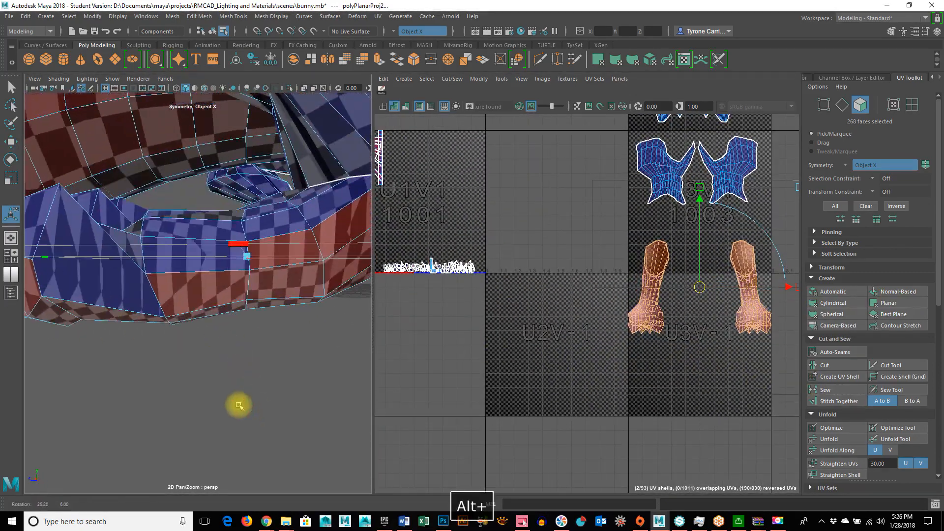
{"action": "right_click", "coordinate": [280, 292]}
{"action": "right_click_drag", "start_coordinate": [280, 293], "coordinate": [280, 211]}
{"action": "left_click_drag", "start_coordinate": [337, 280], "coordinate": [390, 295], "text": "alt"}
{"action": "left_click_drag", "start_coordinate": [284, 281], "coordinate": [229, 274], "text": "alt"}
{"action": "left_click_drag", "start_coordinate": [129, 279], "coordinate": [281, 351], "text": "alt"}
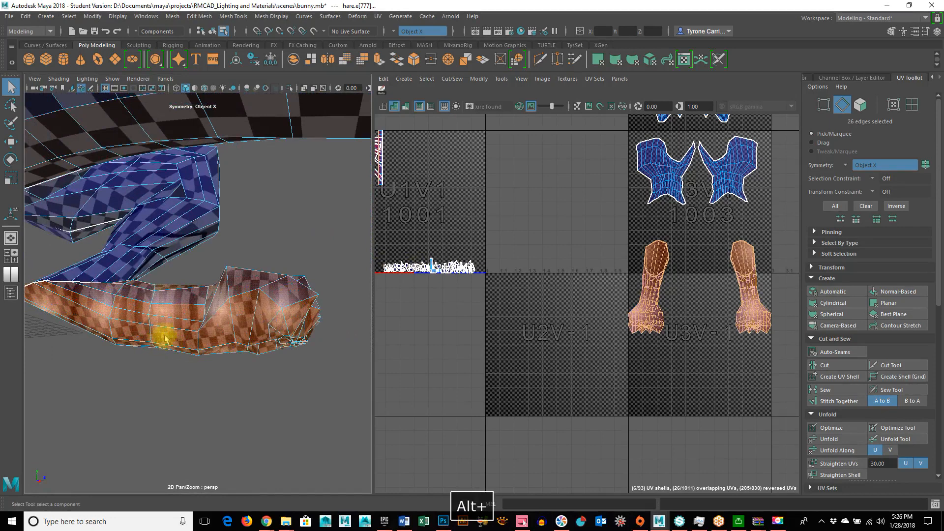
{"action": "left_click_drag", "start_coordinate": [164, 338], "coordinate": [324, 337], "text": "alt"}
{"action": "left_click_drag", "start_coordinate": [137, 350], "coordinate": [147, 278], "text": "alt"}
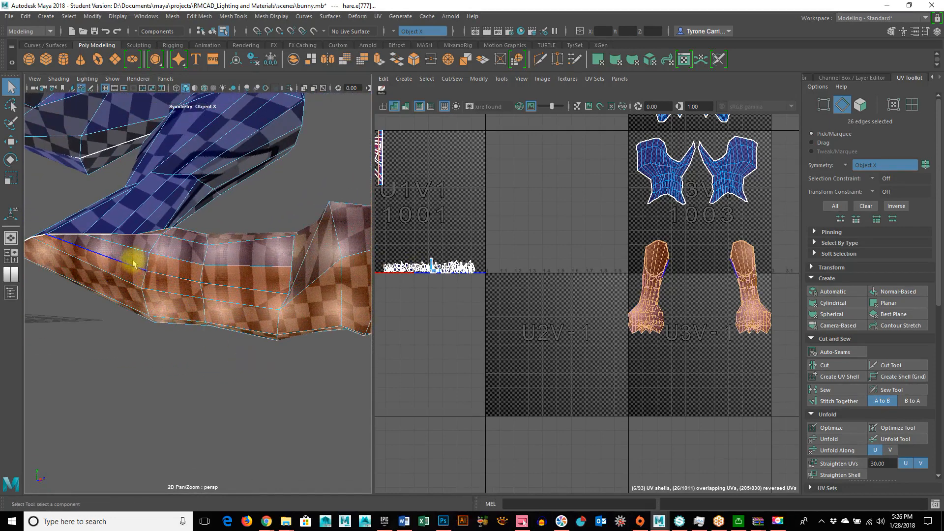
{"action": "left_click", "coordinate": [138, 261]}
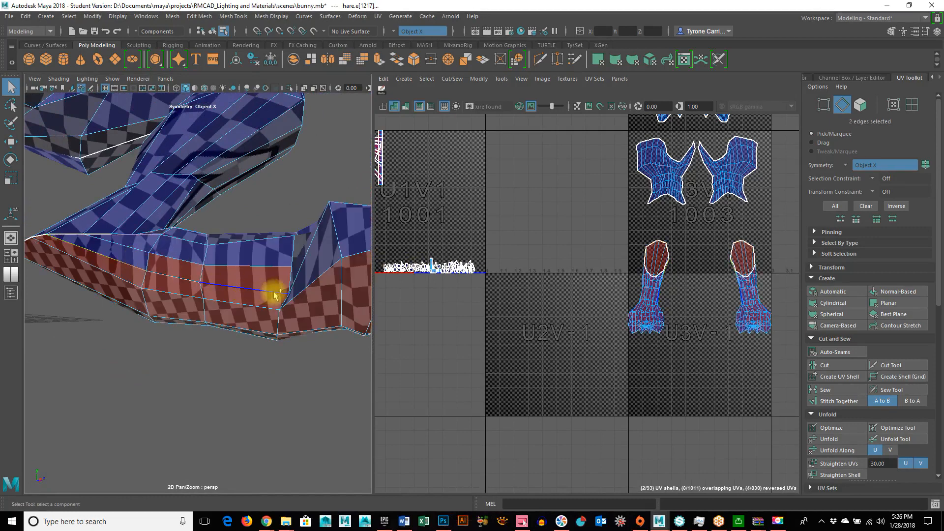
Step: Select the mirrored seam edges along the side of the hind feet toward the front of the toes
{"action": "left_click_drag", "start_coordinate": [276, 337], "coordinate": [272, 371], "text": "alt"}
{"action": "middle_click_drag", "start_coordinate": [253, 346], "coordinate": [359, 380], "text": "alt"}
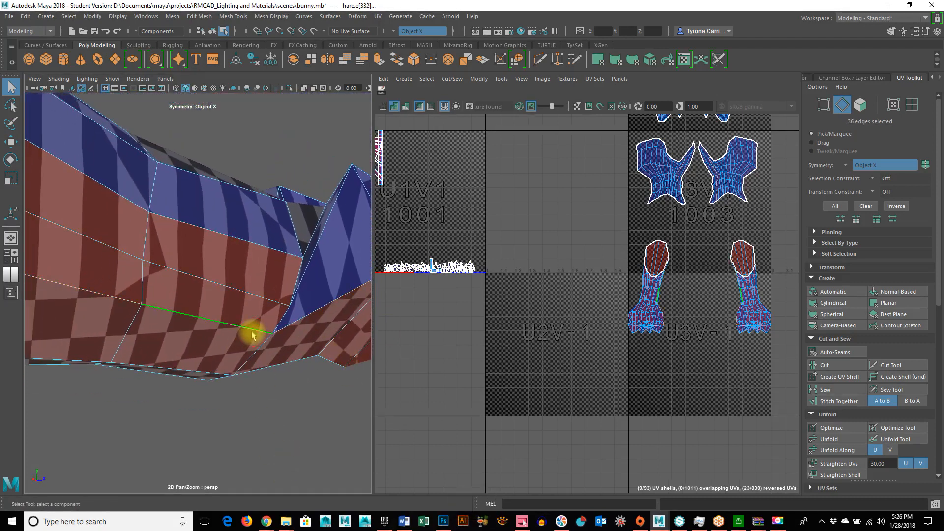
{"action": "right_click_drag", "start_coordinate": [213, 337], "coordinate": [182, 332], "text": "alt"}
{"action": "left_click_drag", "start_coordinate": [182, 333], "coordinate": [151, 353], "text": "alt"}
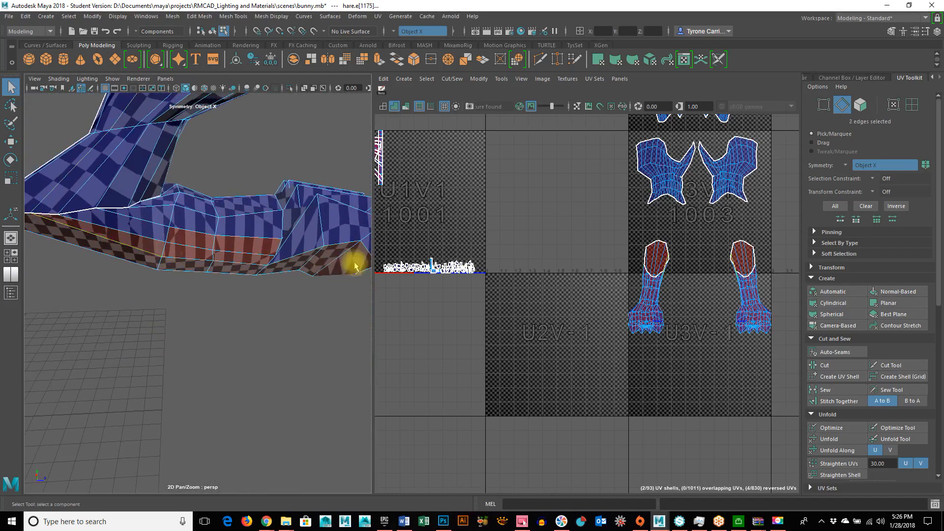
{"action": "left_click_drag", "start_coordinate": [322, 330], "coordinate": [306, 314], "text": "alt"}
{"action": "right_click_drag", "start_coordinate": [305, 314], "coordinate": [222, 315], "text": "alt"}
{"action": "middle_click_drag", "start_coordinate": [249, 323], "coordinate": [154, 315], "text": "alt"}
{"action": "left_click_drag", "start_coordinate": [284, 322], "coordinate": [167, 295], "text": "alt"}
{"action": "right_click_drag", "start_coordinate": [165, 295], "coordinate": [217, 312], "text": "alt"}
{"action": "left_click_drag", "start_coordinate": [217, 312], "coordinate": [254, 323], "text": "alt"}
{"action": "left_click_drag", "start_coordinate": [175, 280], "coordinate": [298, 189], "text": "alt"}
{"action": "left_click", "coordinate": [187, 209], "text": "shift"}
{"action": "left_click_drag", "start_coordinate": [343, 276], "coordinate": [141, 240], "text": "alt"}
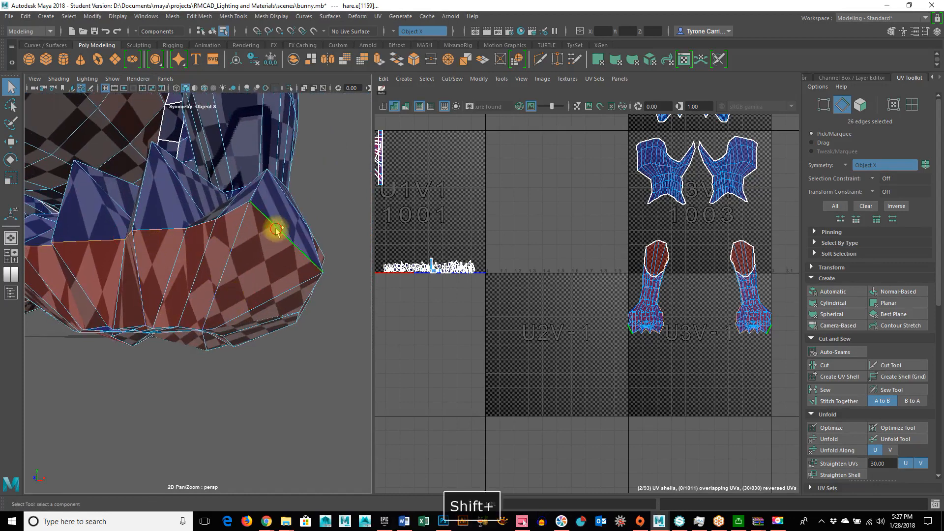
Step: Extend the seam selection around the toe tips and back along the opposite side of the hind feet to the heels
{"action": "left_click_drag", "start_coordinate": [343, 327], "coordinate": [187, 248], "text": "alt"}
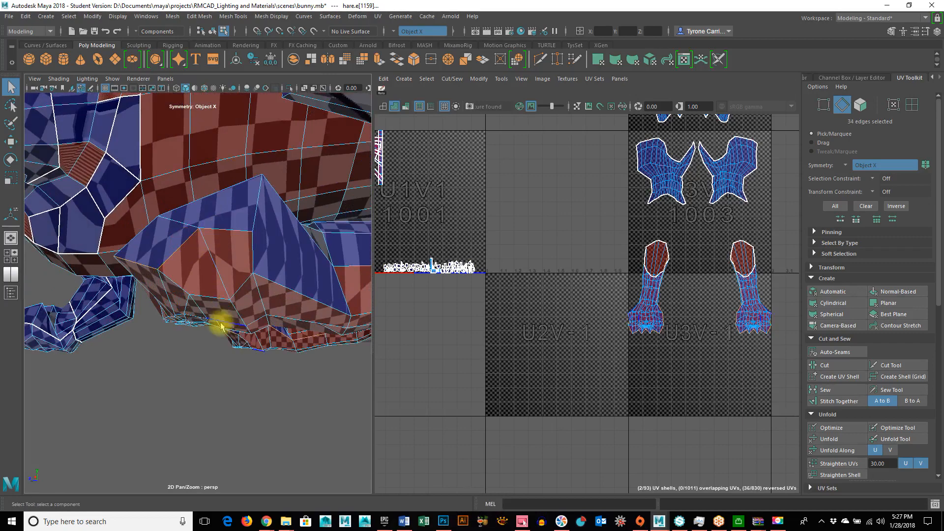
{"action": "mouse_move", "coordinate": [195, 311]}
{"action": "left_mouse_down", "text": "alt"}
{"action": "mouse_move", "coordinate": [282, 295]}
{"action": "mouse_move", "coordinate": [369, 308]}
{"action": "mouse_move", "coordinate": [205, 312]}
{"action": "mouse_move", "coordinate": [204, 280]}
{"action": "mouse_move", "coordinate": [204, 327]}
{"action": "mouse_move", "coordinate": [162, 310]}
{"action": "mouse_move", "coordinate": [310, 329]}
{"action": "mouse_move", "coordinate": [206, 318]}
{"action": "left_mouse_up", "text": "alt"}
{"action": "right_click_drag", "start_coordinate": [184, 318], "coordinate": [291, 314], "text": "alt"}
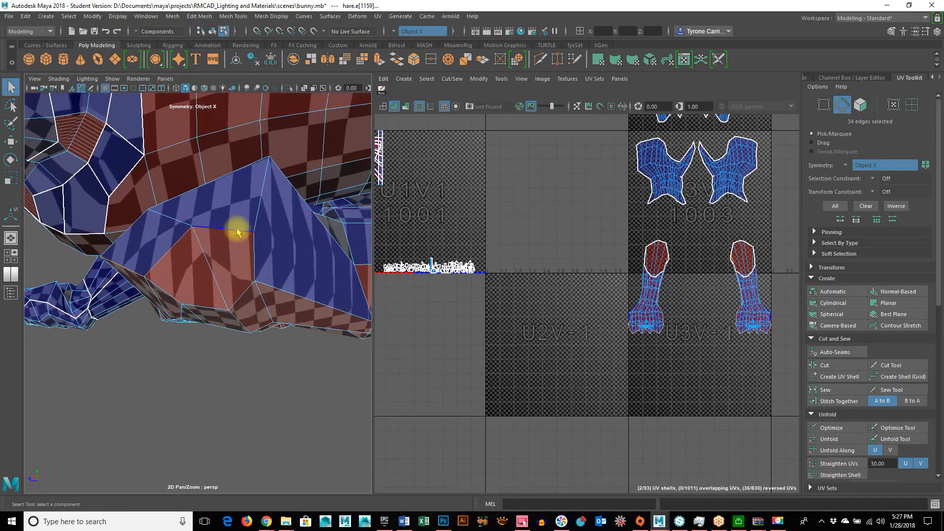
{"action": "left_click_drag", "start_coordinate": [228, 330], "coordinate": [242, 236], "text": "alt"}
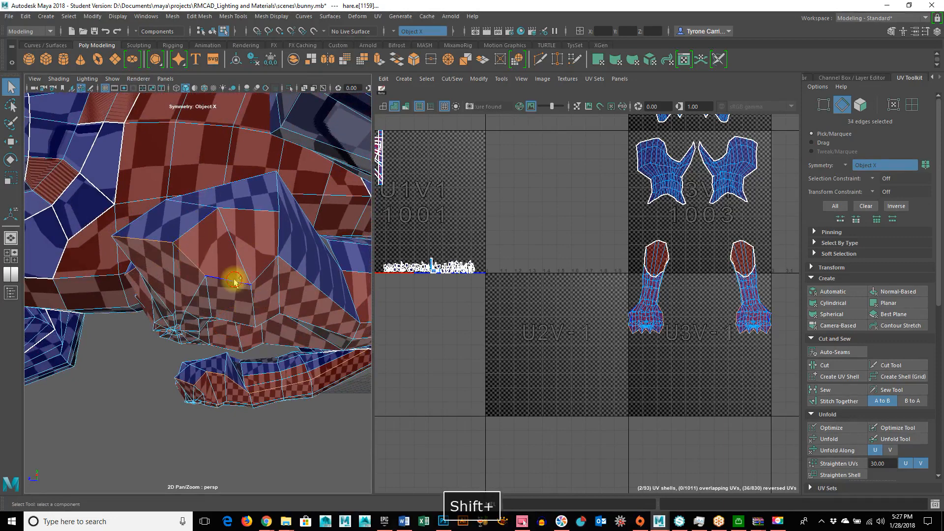
{"action": "left_click", "coordinate": [305, 275], "text": "shift"}
{"action": "left_click_drag", "start_coordinate": [305, 276], "coordinate": [215, 290], "text": "alt"}
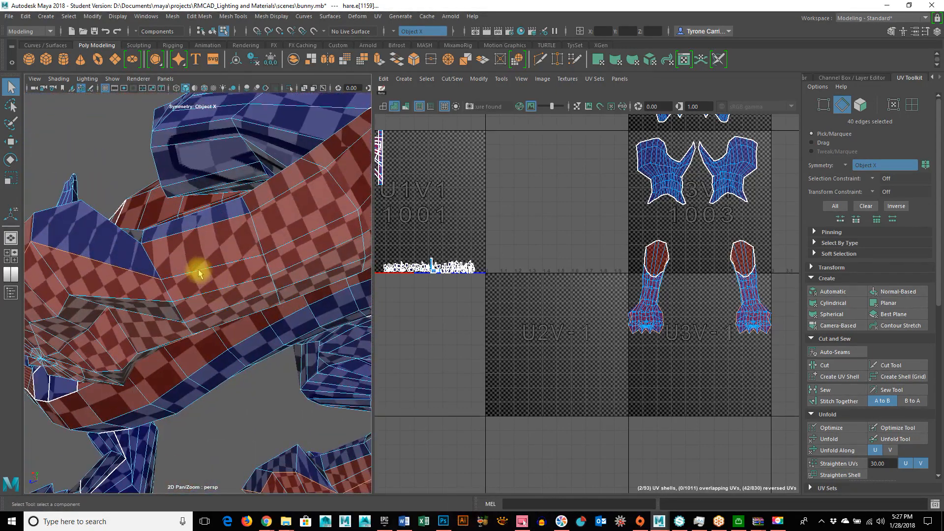
{"action": "left_click_drag", "start_coordinate": [292, 243], "coordinate": [208, 311], "text": "alt"}
{"action": "left_click", "coordinate": [208, 269], "text": "shift"}
{"action": "left_click_drag", "start_coordinate": [238, 280], "coordinate": [162, 315], "text": "alt"}
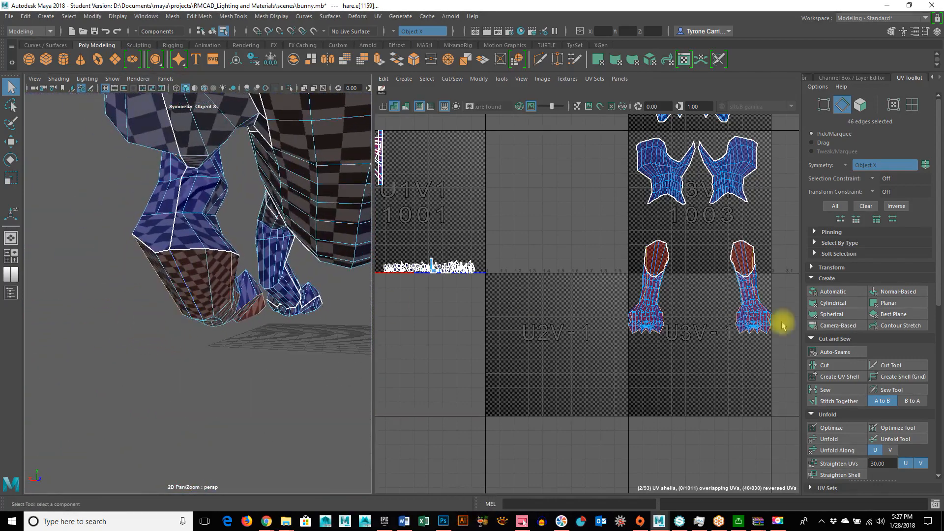
Step: Cut the UVs along the selected seam and select the whole UV shell of one split half on both hind feet
{"action": "left_click", "coordinate": [836, 366]}
{"action": "right_click_drag", "start_coordinate": [668, 293], "coordinate": [641, 293]}
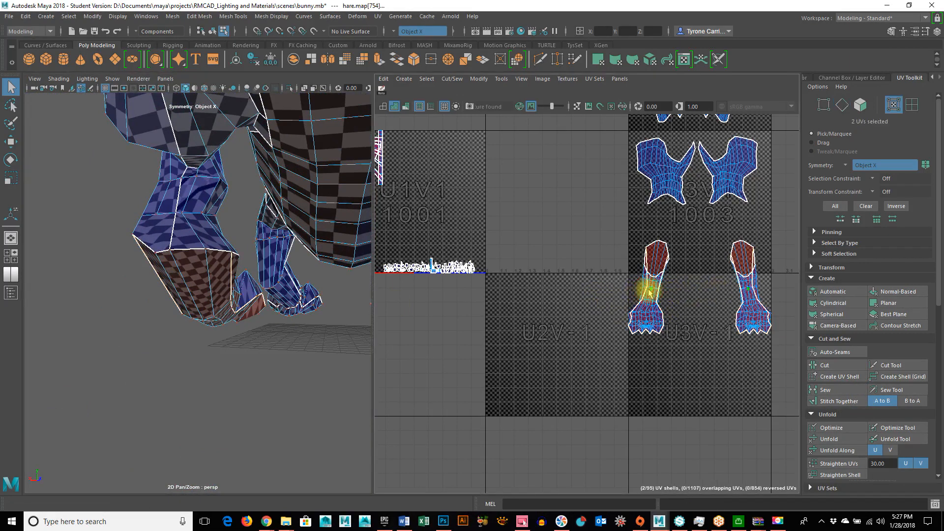
{"action": "right_click", "coordinate": [649, 291], "text": "ctrl"}
{"action": "left_click", "coordinate": [678, 306]}
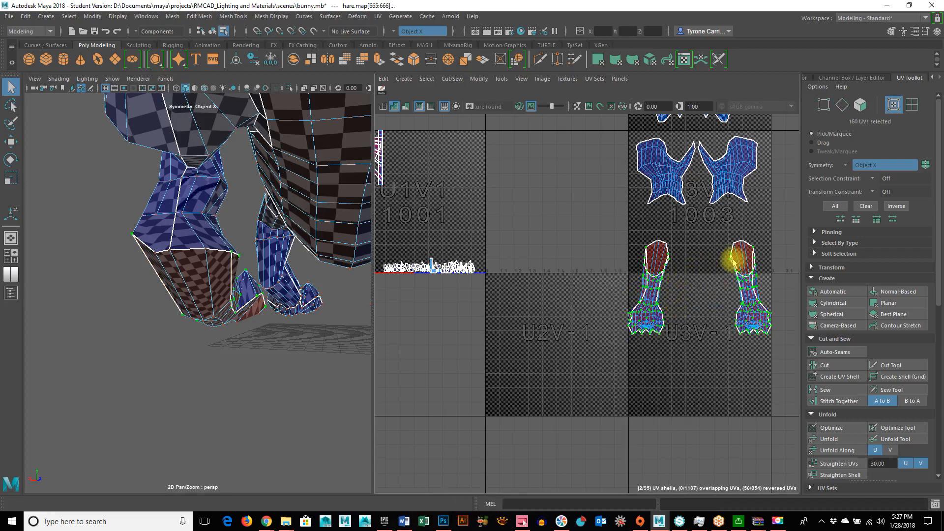
Step: Move the selected hind-foot shell pair below the pair it overlaps, and flip the reversed upper pair
{"action": "key", "text": "w"}
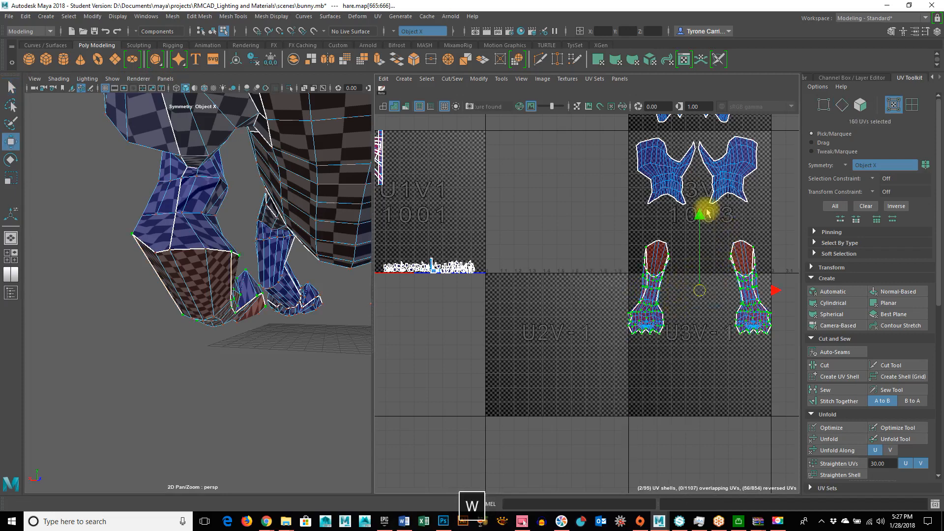
{"action": "left_click_drag", "start_coordinate": [700, 216], "coordinate": [715, 322]}
{"action": "left_click_drag", "start_coordinate": [593, 228], "coordinate": [804, 349]}
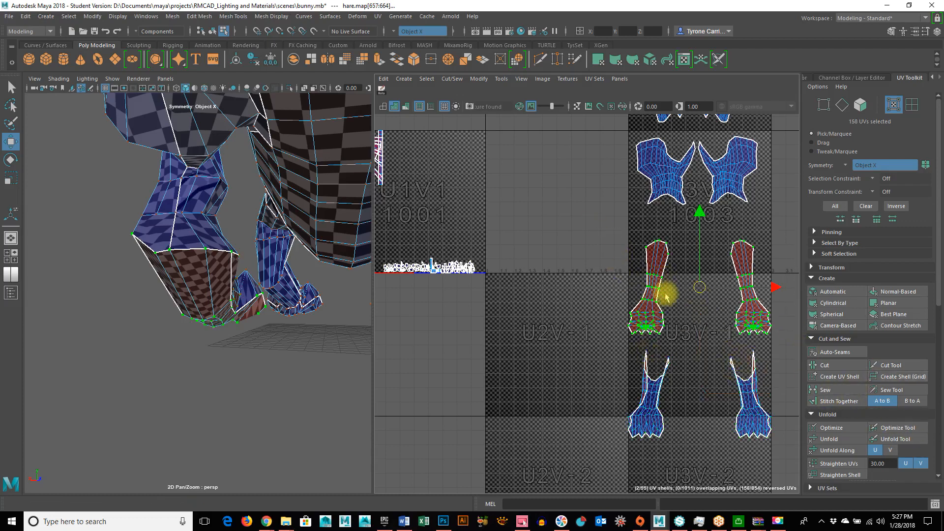
{"action": "left_click", "coordinate": [490, 79]}
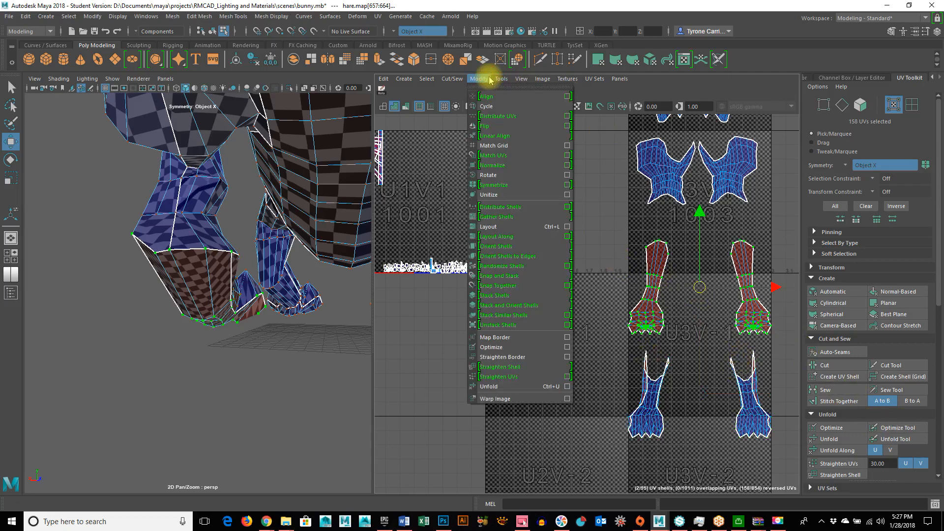
{"action": "left_click", "coordinate": [482, 126]}
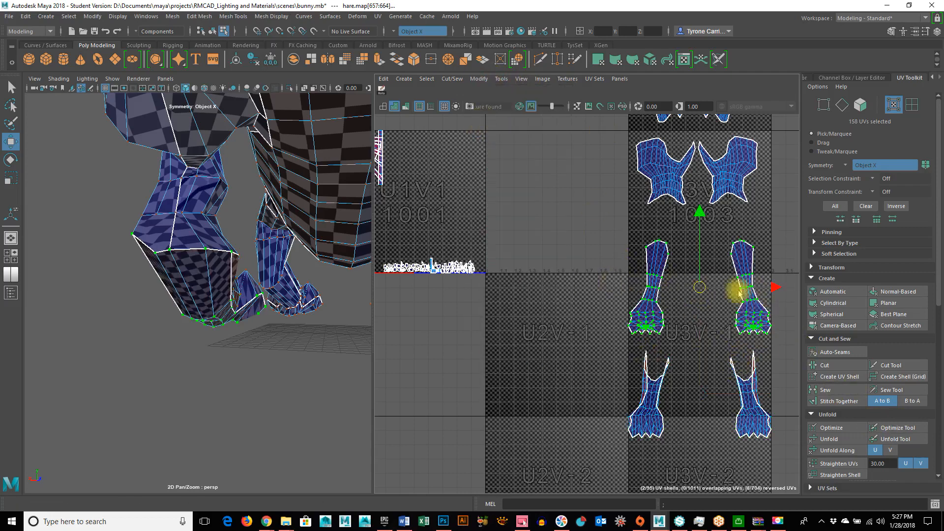
Step: Optimize the UVs of the lower hind-foot shell pair and of the upper pair
{"action": "right_click_drag", "start_coordinate": [556, 392], "coordinate": [632, 387], "text": "alt"}
{"action": "middle_click_drag", "start_coordinate": [613, 345], "coordinate": [506, 327], "text": "alt"}
{"action": "left_click_drag", "start_coordinate": [507, 321], "coordinate": [777, 455]}
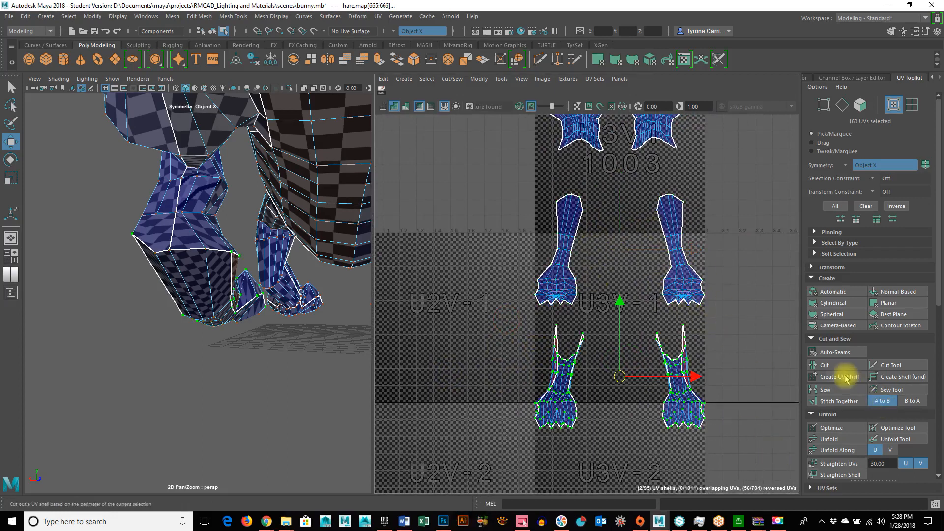
{"action": "left_click", "coordinate": [835, 429]}
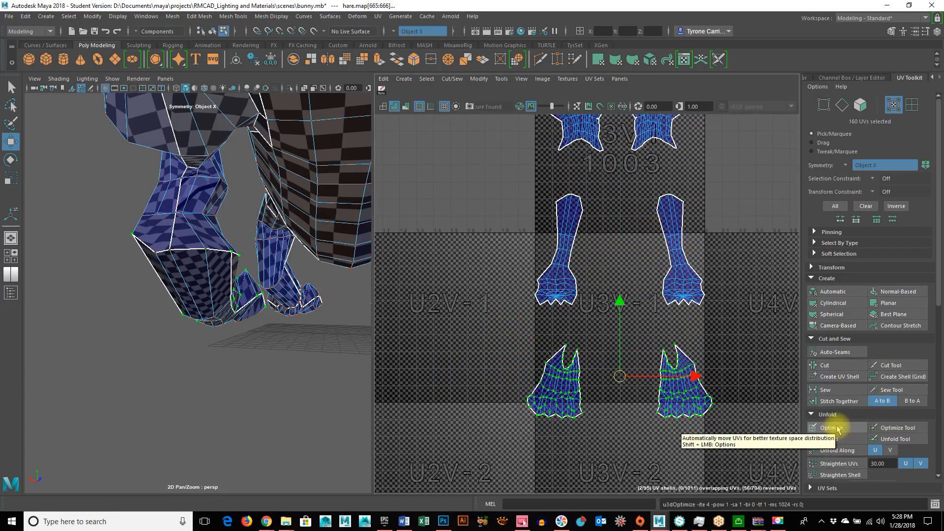
{"action": "left_click_drag", "start_coordinate": [494, 181], "coordinate": [765, 322]}
{"action": "left_click", "coordinate": [836, 428]}
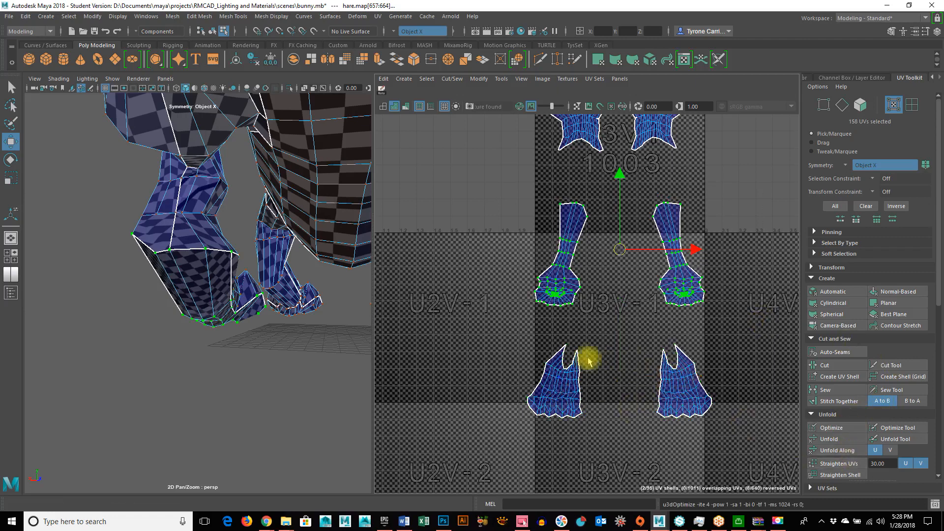
Step: Select the faces of the lower foot shells and examine their location and checker pattern on the model
{"action": "mouse_move", "coordinate": [284, 301]}
{"action": "left_mouse_down", "text": "alt"}
{"action": "mouse_move", "coordinate": [51, 320]}
{"action": "mouse_move", "coordinate": [1, 314]}
{"action": "mouse_move", "coordinate": [268, 282]}
{"action": "mouse_move", "coordinate": [242, 308]}
{"action": "mouse_move", "coordinate": [261, 295]}
{"action": "mouse_move", "coordinate": [296, 305]}
{"action": "left_mouse_up", "text": "alt"}
{"action": "right_click_drag", "start_coordinate": [555, 333], "coordinate": [648, 341], "text": "alt"}
{"action": "left_click_drag", "start_coordinate": [288, 344], "coordinate": [356, 303], "text": "alt"}
{"action": "left_click_drag", "start_coordinate": [362, 298], "coordinate": [695, 359], "text": "alt"}
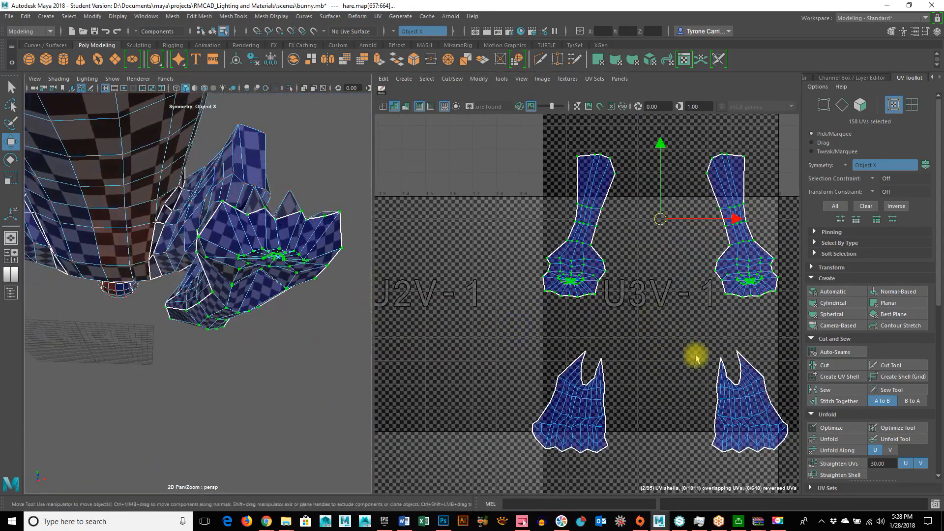
{"action": "right_click_drag", "start_coordinate": [582, 374], "coordinate": [583, 401]}
{"action": "left_click_drag", "start_coordinate": [486, 339], "coordinate": [634, 484]}
{"action": "left_click_drag", "start_coordinate": [266, 325], "coordinate": [202, 379], "text": "alt"}
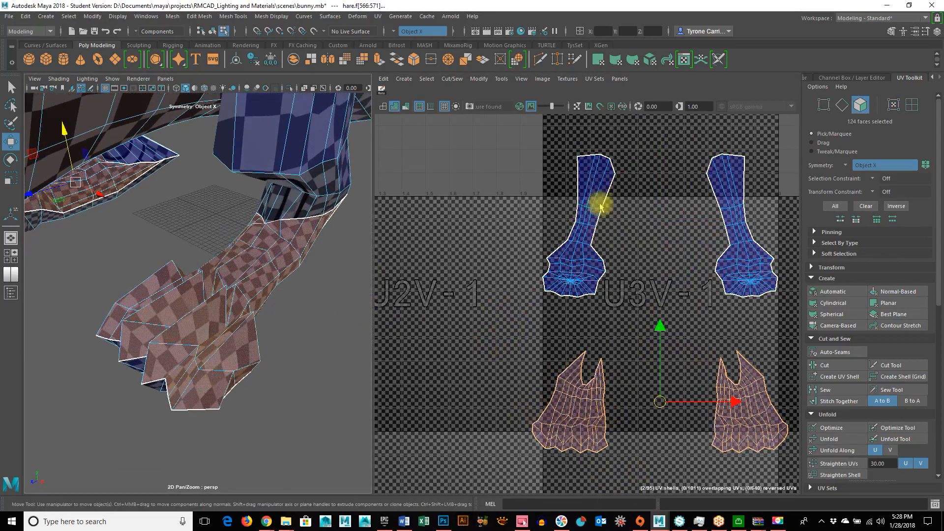
{"action": "middle_click_drag", "start_coordinate": [625, 372], "coordinate": [569, 316], "text": "alt"}
{"action": "middle_click_drag", "start_coordinate": [628, 350], "coordinate": [595, 330], "text": "alt"}
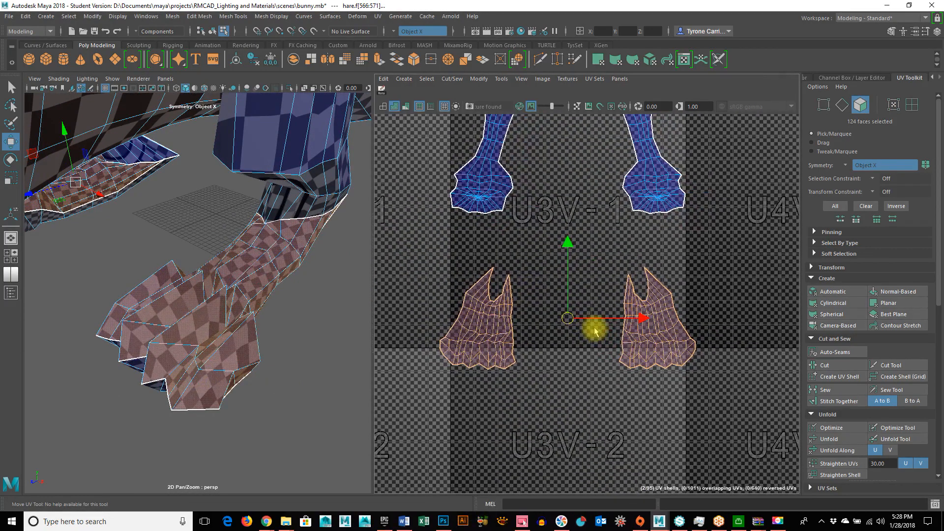
{"action": "left_click_drag", "start_coordinate": [289, 380], "coordinate": [253, 339], "text": "alt"}
{"action": "right_click_drag", "start_coordinate": [639, 346], "coordinate": [397, 320], "text": "alt"}
Step: Select the UVs of all four hind-foot shells and scale them down to fit inside the U3V-1 tile
{"action": "left_click_drag", "start_coordinate": [517, 172], "coordinate": [762, 431]}
{"action": "right_click_drag", "start_coordinate": [534, 290], "coordinate": [618, 289]}
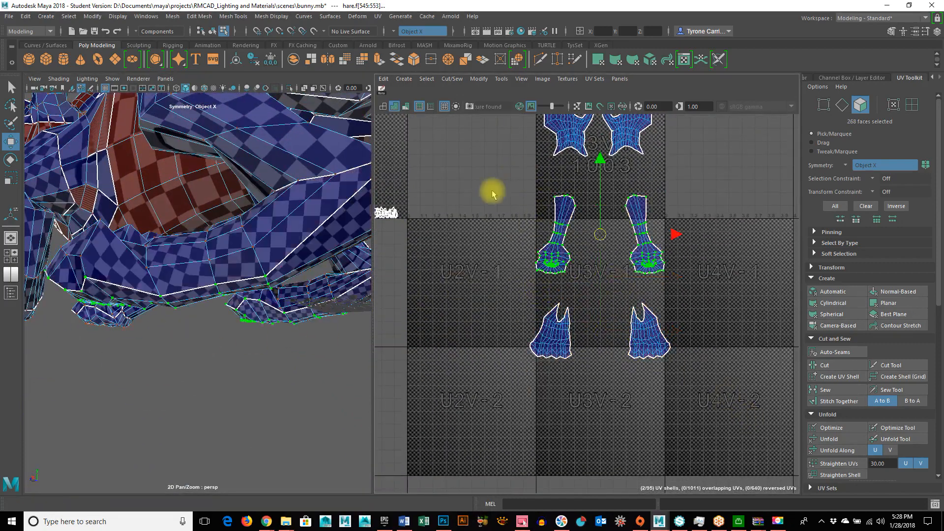
{"action": "left_click_drag", "start_coordinate": [468, 181], "coordinate": [780, 458]}
{"action": "key", "text": "r"}
{"action": "middle_click_drag", "start_coordinate": [712, 249], "coordinate": [686, 248]}
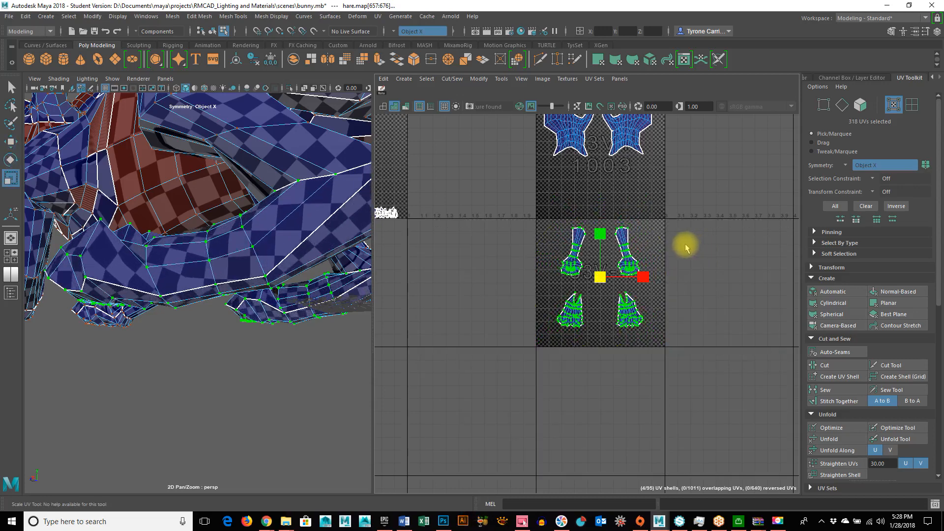
Step: Move the lower hind-foot shell pair up until it sits just beneath the upper pair
{"action": "left_click_drag", "start_coordinate": [337, 259], "coordinate": [219, 385], "text": "alt"}
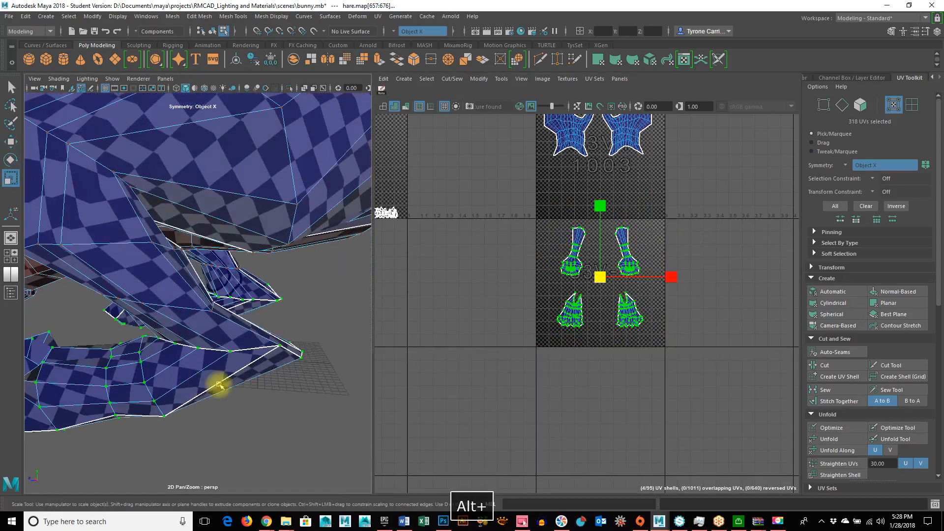
{"action": "left_click_drag", "start_coordinate": [192, 320], "coordinate": [393, 345], "text": "alt"}
{"action": "right_click_drag", "start_coordinate": [469, 352], "coordinate": [846, 374], "text": "alt"}
{"action": "middle_click_drag", "start_coordinate": [687, 332], "coordinate": [539, 432], "text": "alt"}
{"action": "right_click_drag", "start_coordinate": [526, 409], "coordinate": [647, 410], "text": "alt"}
{"action": "middle_click_drag", "start_coordinate": [637, 396], "coordinate": [549, 413], "text": "alt"}
{"action": "left_click_drag", "start_coordinate": [516, 350], "coordinate": [760, 472]}
{"action": "left_click_drag", "start_coordinate": [599, 349], "coordinate": [588, 294]}
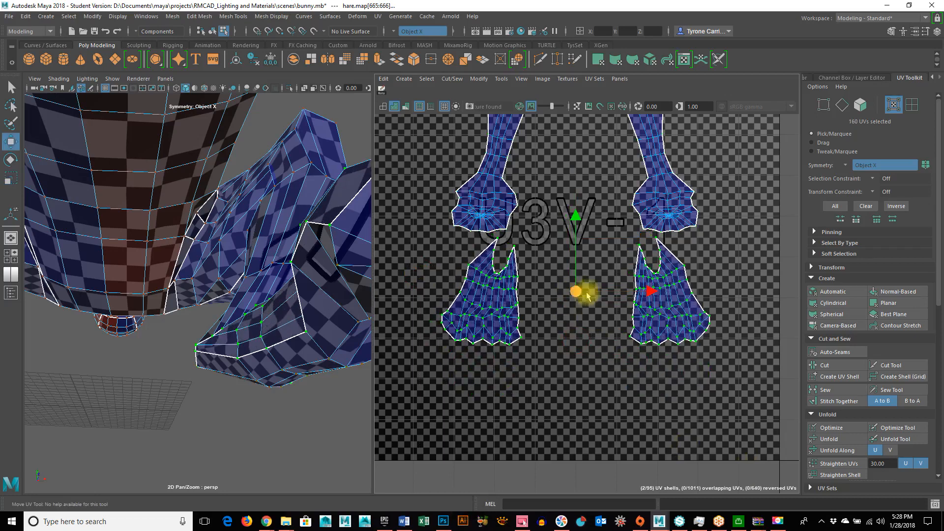
Step: Examine the checker pattern on the hind feet from several sides and compare it with the rest of the bunny
{"action": "middle_click_drag", "start_coordinate": [588, 294], "coordinate": [628, 358], "text": "alt"}
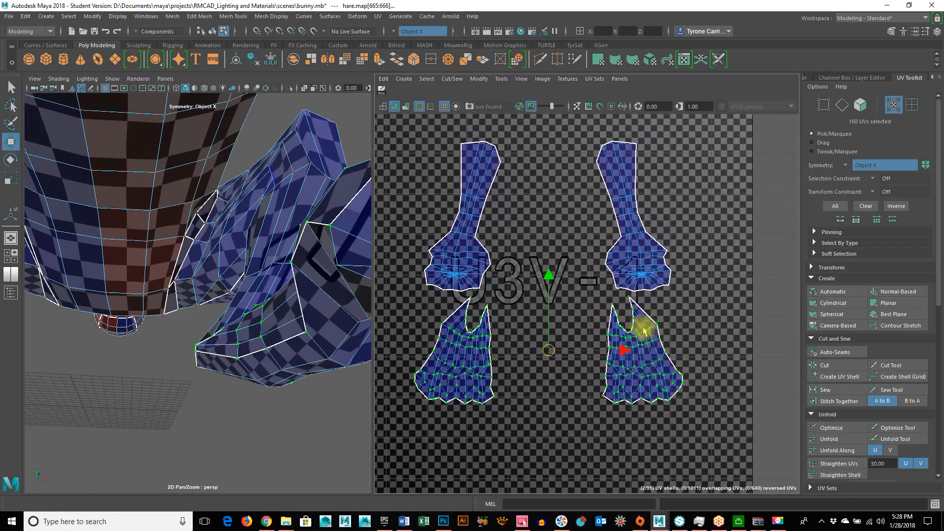
{"action": "left_click_drag", "start_coordinate": [320, 341], "coordinate": [260, 354], "text": "alt"}
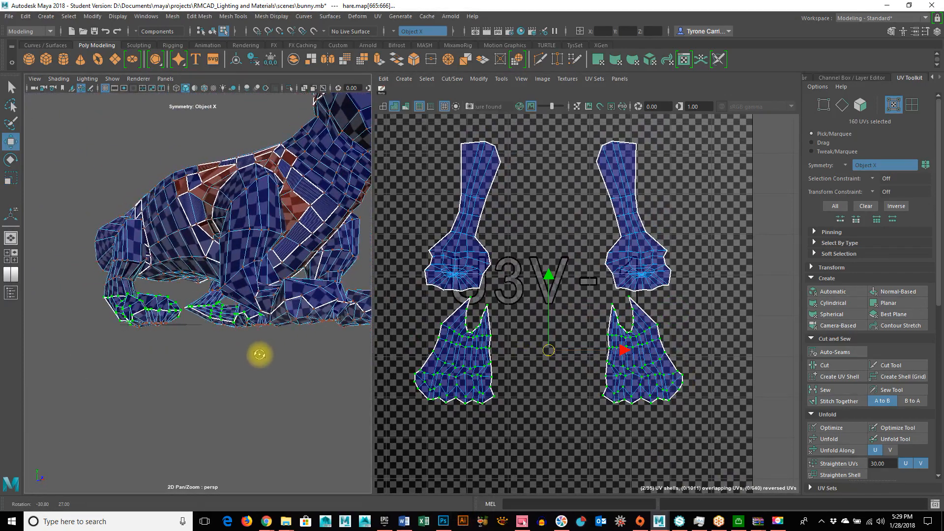
{"action": "right_click_drag", "start_coordinate": [606, 357], "coordinate": [782, 376], "text": "alt"}
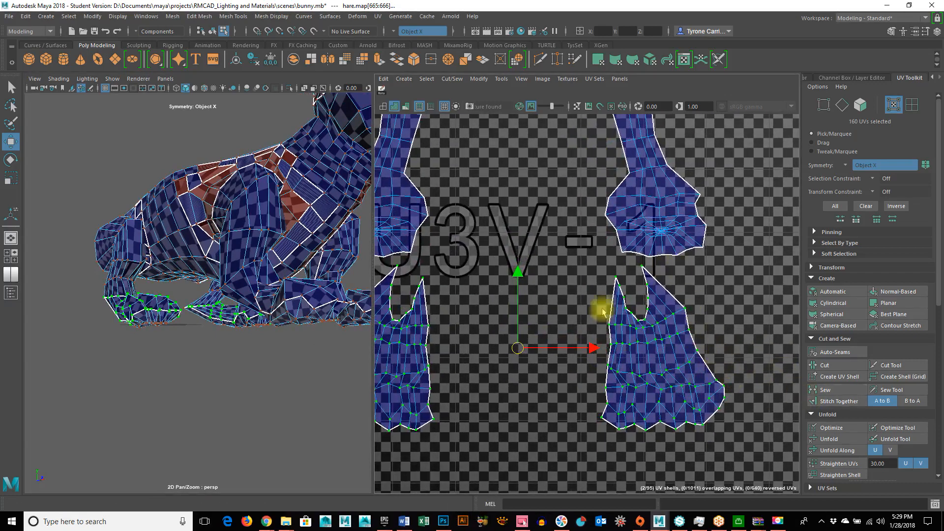
{"action": "left_click_drag", "start_coordinate": [332, 326], "coordinate": [215, 354], "text": "alt"}
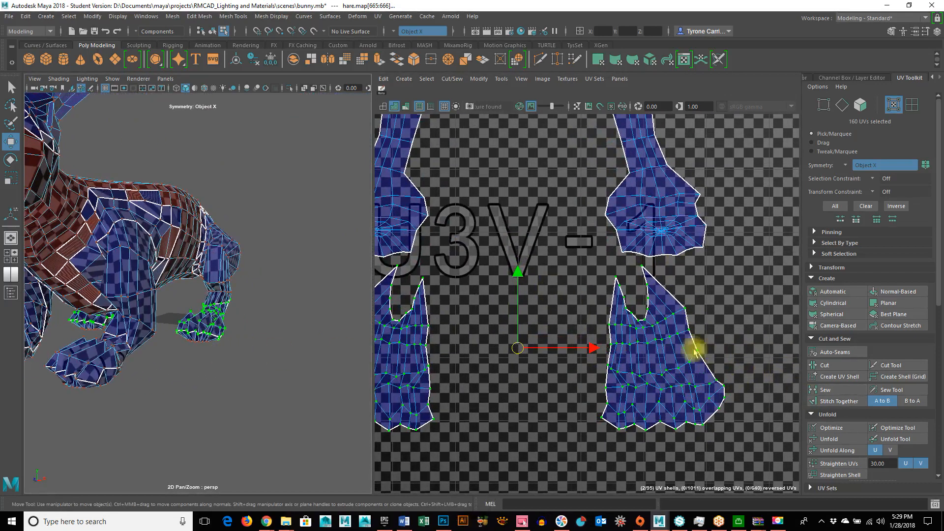
{"action": "right_click_drag", "start_coordinate": [673, 320], "coordinate": [465, 319], "text": "alt"}
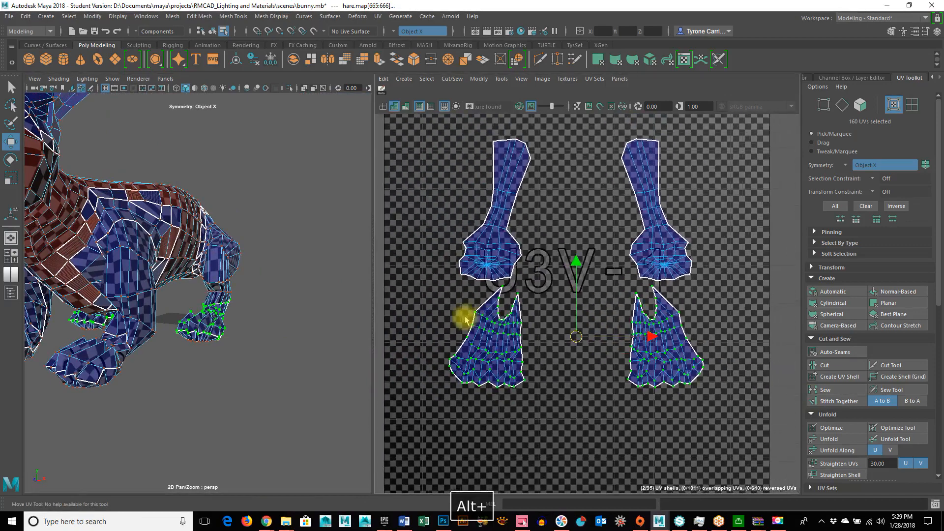
{"action": "left_click_drag", "start_coordinate": [287, 353], "coordinate": [192, 337], "text": "alt"}
{"action": "right_click_drag", "start_coordinate": [575, 325], "coordinate": [487, 293], "text": "alt"}
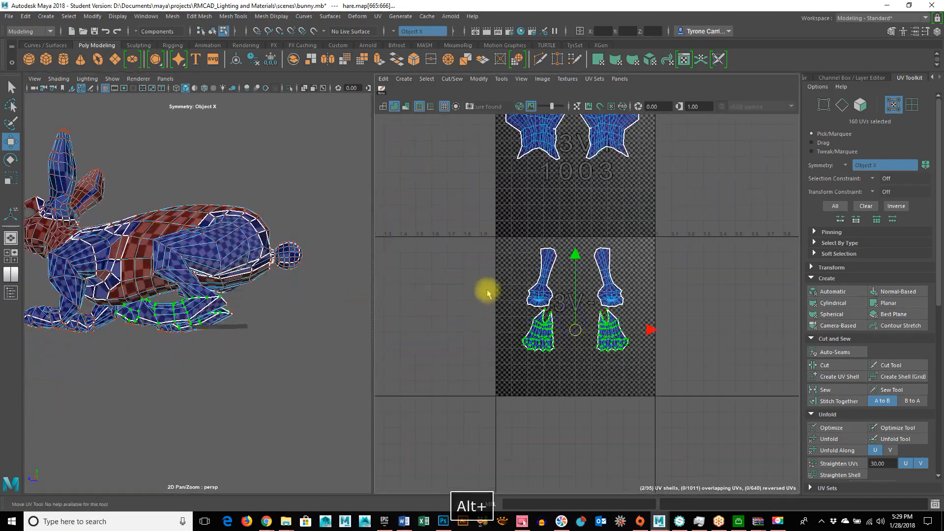
Step: Turn symmetry off and move the left-hand foot shells horizontally inward, close to the right-hand ones
{"action": "left_click_drag", "start_coordinate": [519, 293], "coordinate": [572, 409]}
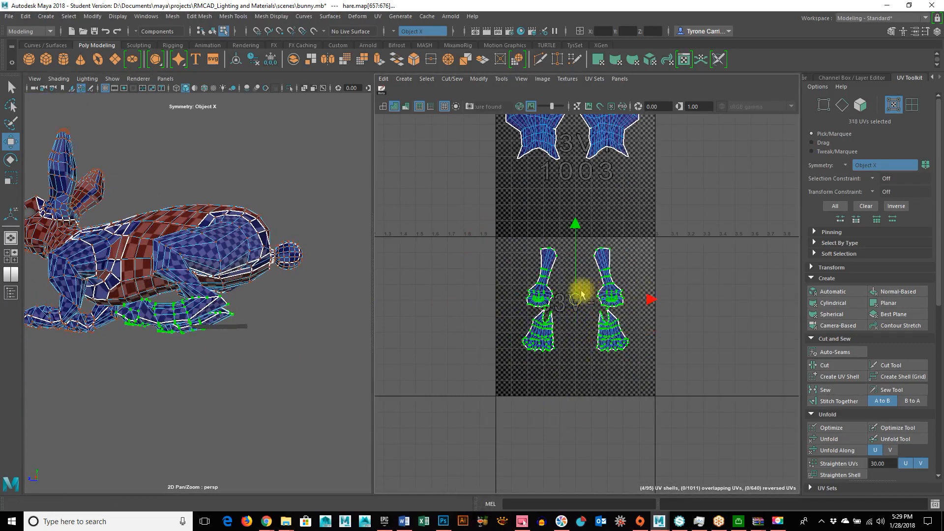
{"action": "left_click", "coordinate": [847, 166]}
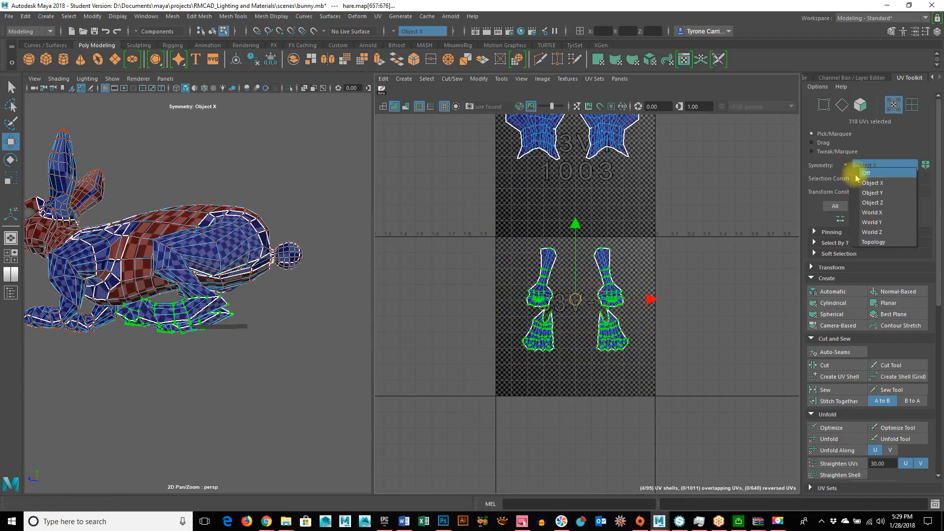
{"action": "left_click", "coordinate": [866, 173]}
{"action": "left_click_drag", "start_coordinate": [567, 423], "coordinate": [567, 422]}
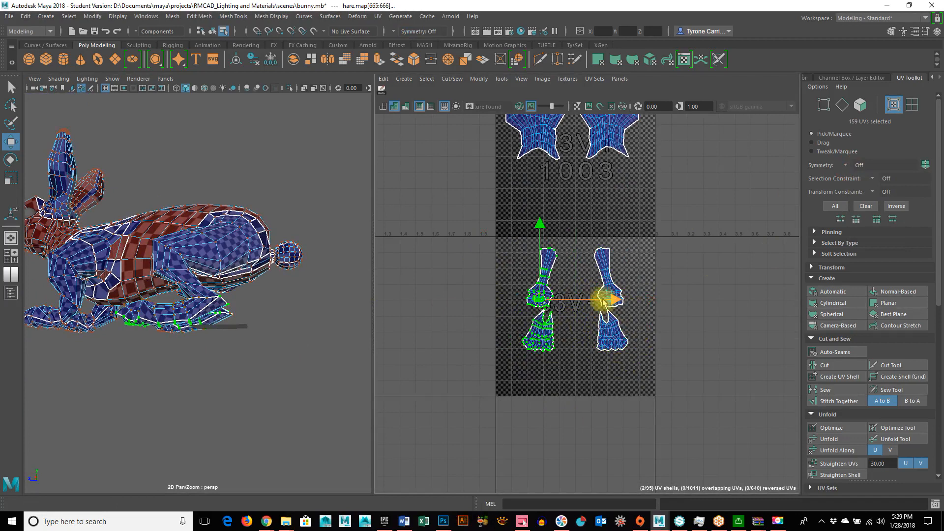
{"action": "left_click_drag", "start_coordinate": [617, 299], "coordinate": [650, 301]}
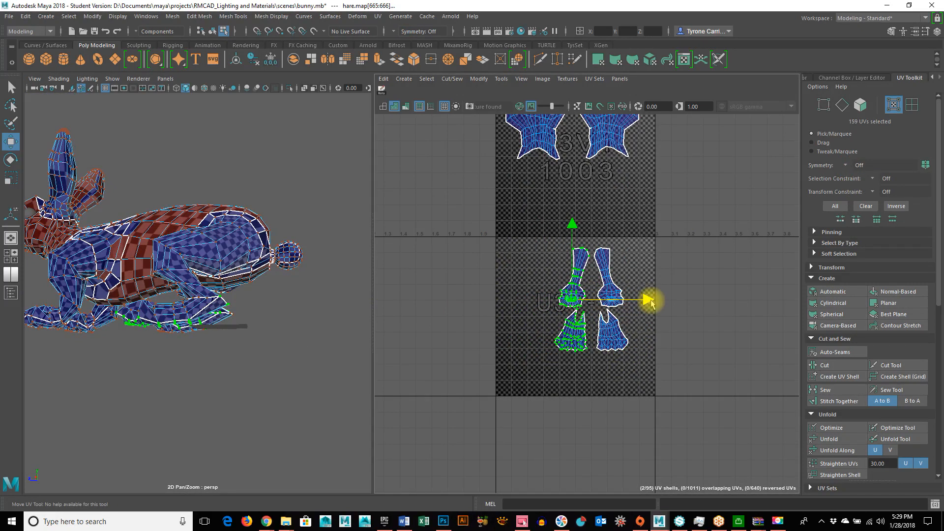
Step: Set symmetry back to Object X and move all four foot shells together into UV tile U4V1 (1004)
{"action": "left_click", "coordinate": [848, 166]}
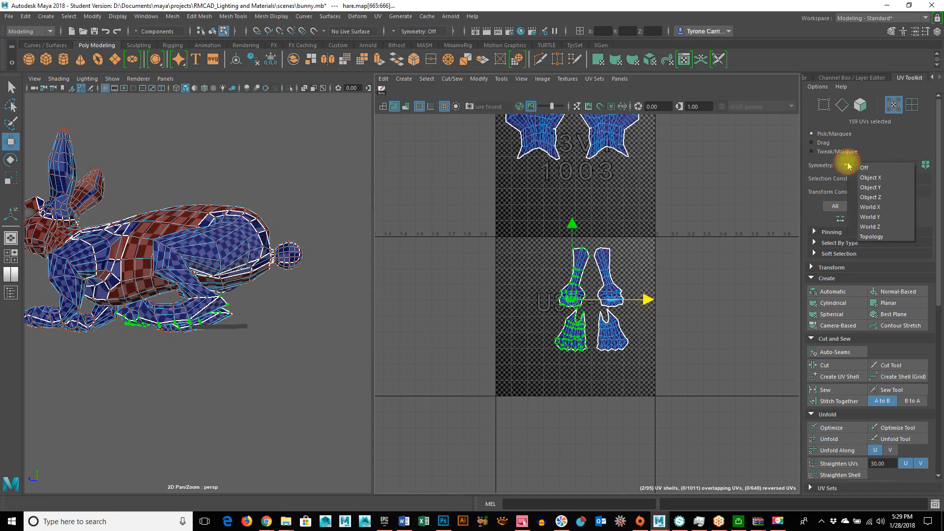
{"action": "left_click", "coordinate": [861, 178]}
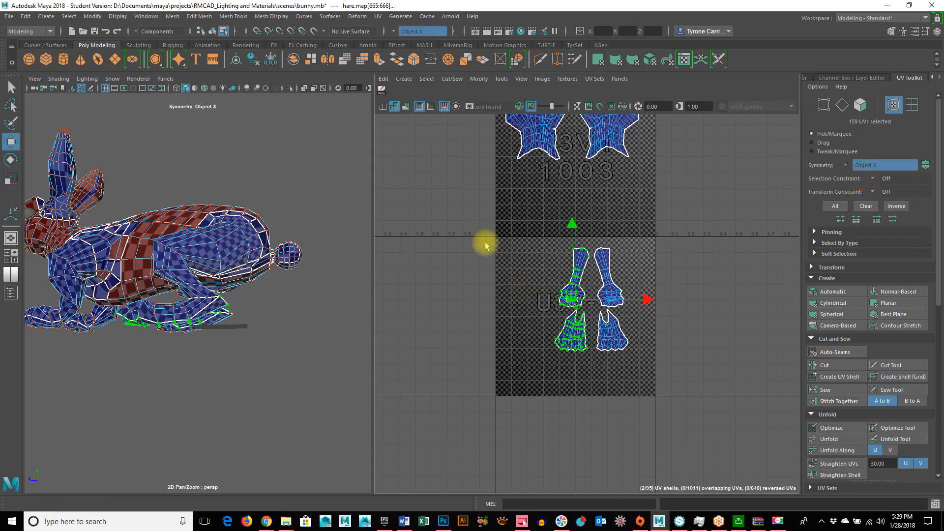
{"action": "left_click_drag", "start_coordinate": [686, 416], "coordinate": [686, 414]}
{"action": "left_click_drag", "start_coordinate": [588, 296], "coordinate": [703, 175]}
{"action": "middle_click_drag", "start_coordinate": [662, 274], "coordinate": [669, 436], "text": "alt"}
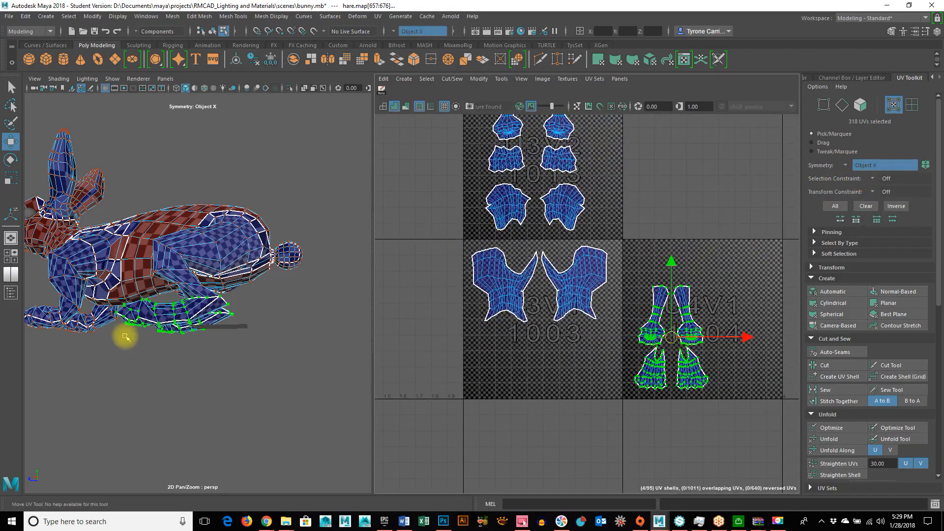
Step: Examine the remaining UV shells and the checker pattern over the bunny's feet, body and head
{"action": "left_click_drag", "start_coordinate": [125, 337], "coordinate": [127, 323], "text": "alt"}
{"action": "right_click_drag", "start_coordinate": [127, 323], "coordinate": [251, 334], "text": "alt"}
{"action": "middle_click_drag", "start_coordinate": [133, 362], "coordinate": [226, 325], "text": "alt"}
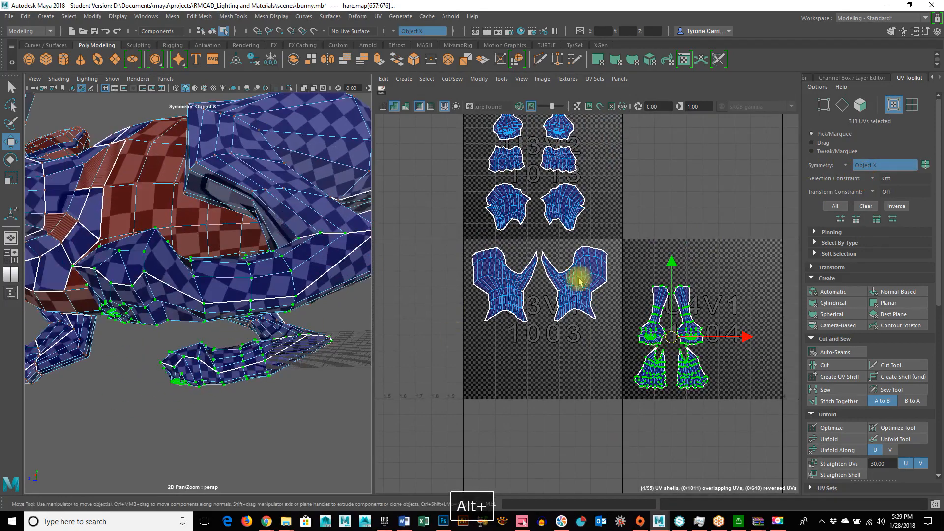
{"action": "middle_click_drag", "start_coordinate": [579, 281], "coordinate": [663, 383], "text": "alt"}
{"action": "right_click_drag", "start_coordinate": [662, 390], "coordinate": [466, 422], "text": "alt"}
{"action": "middle_click_drag", "start_coordinate": [466, 421], "coordinate": [615, 315], "text": "alt"}
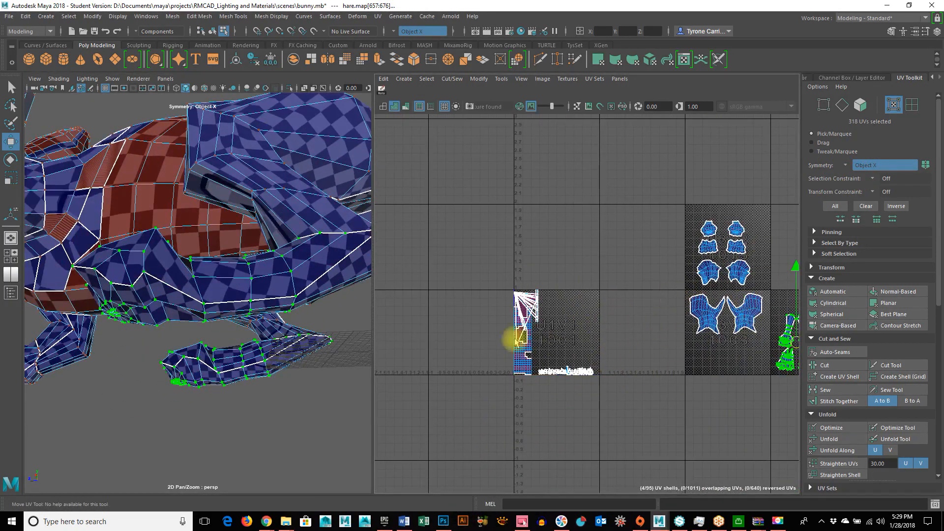
{"action": "left_click_drag", "start_coordinate": [88, 292], "coordinate": [352, 313], "text": "alt"}
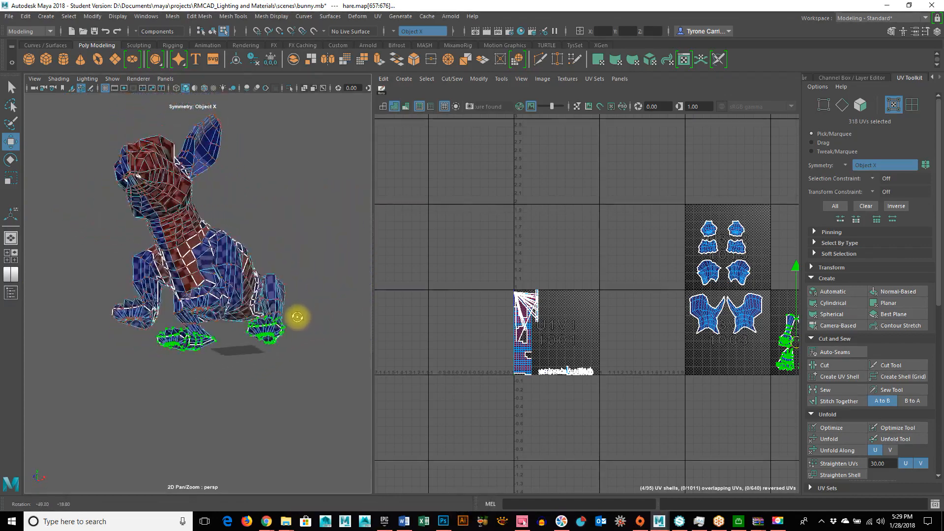
{"action": "left_click_drag", "start_coordinate": [273, 313], "coordinate": [295, 272], "text": "alt"}
{"action": "right_click_drag", "start_coordinate": [295, 272], "coordinate": [111, 235], "text": "alt"}
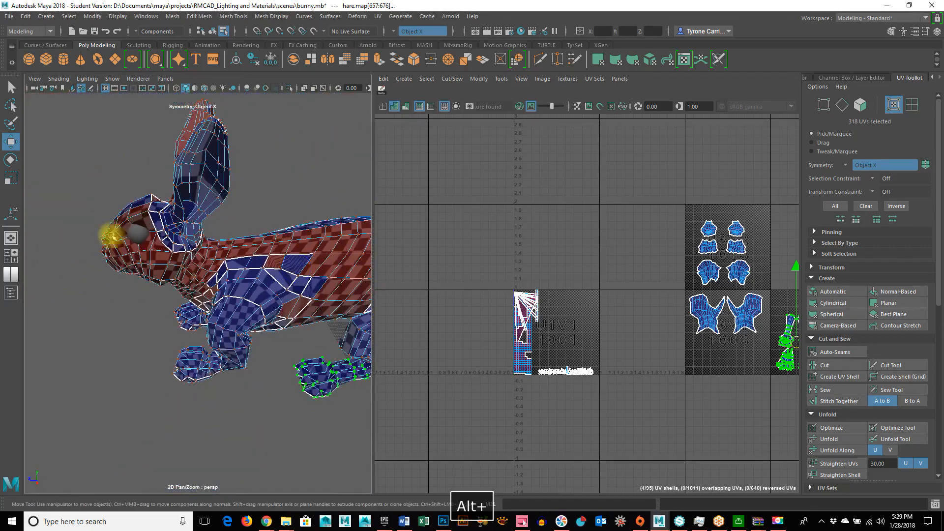
{"action": "left_click_drag", "start_coordinate": [184, 303], "coordinate": [214, 262], "text": "alt"}
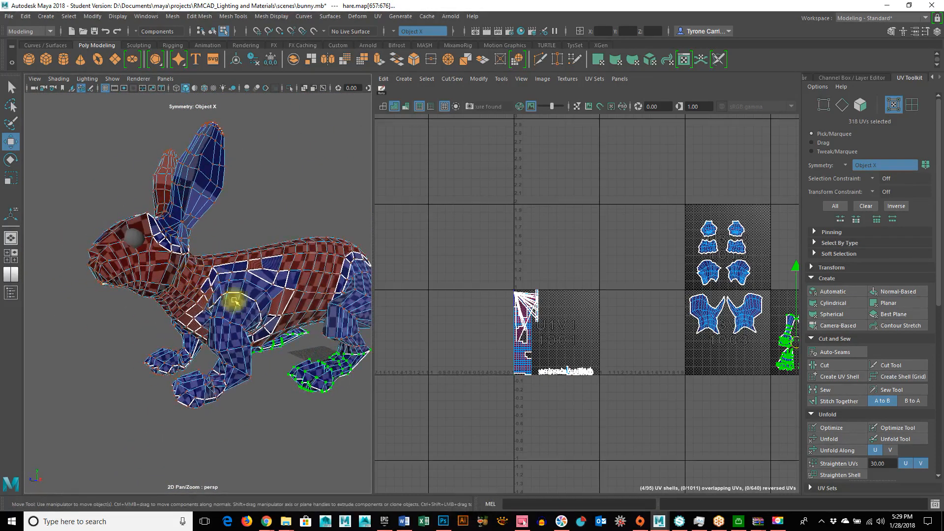
Step: Select the edges running from the ear bases down around the throat and cut the UVs there to separate head from neck
{"action": "right_click_drag", "start_coordinate": [250, 357], "coordinate": [270, 358], "text": "alt"}
{"action": "right_click_drag", "start_coordinate": [135, 349], "coordinate": [215, 341], "text": "alt"}
{"action": "middle_click_drag", "start_coordinate": [214, 341], "coordinate": [199, 349], "text": "alt"}
{"action": "left_click_drag", "start_coordinate": [148, 361], "coordinate": [143, 285], "text": "alt"}
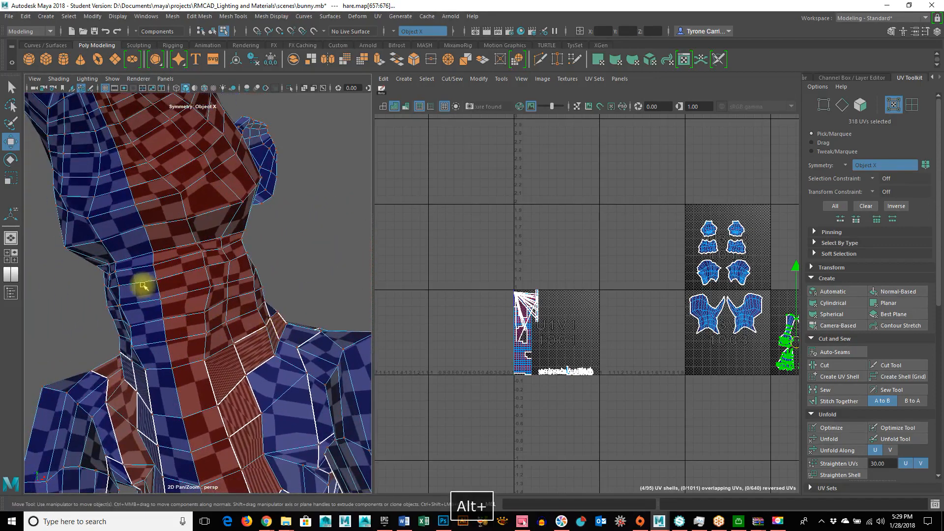
{"action": "right_click_drag", "start_coordinate": [159, 279], "coordinate": [158, 211]}
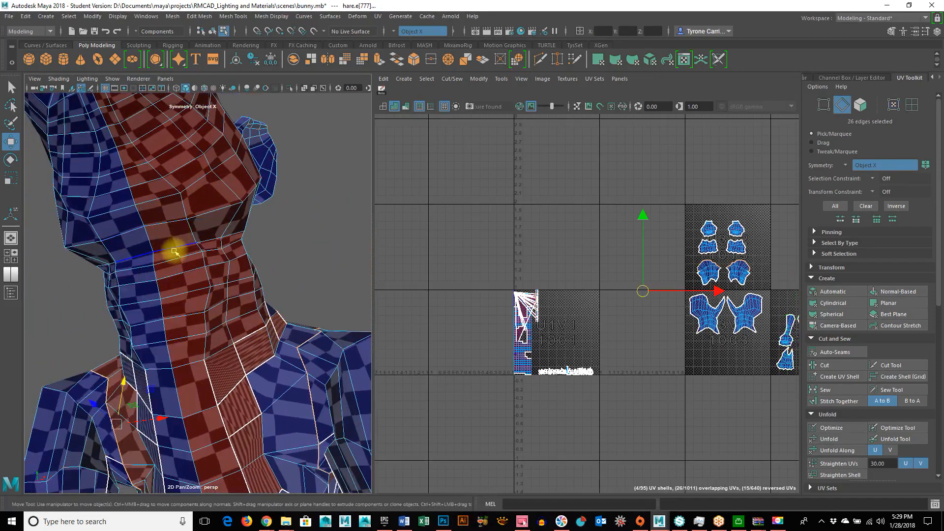
{"action": "left_click_drag", "start_coordinate": [260, 372], "coordinate": [197, 396], "text": "alt"}
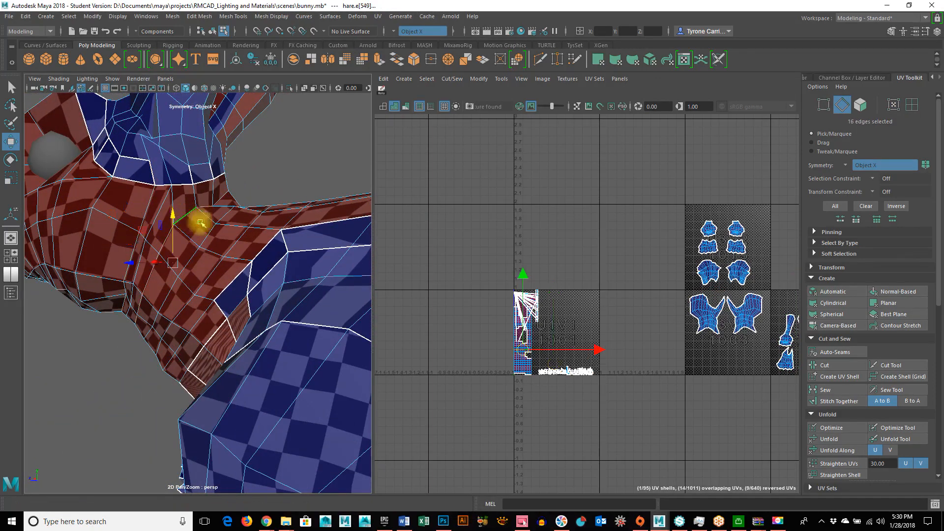
{"action": "left_click_drag", "start_coordinate": [226, 339], "coordinate": [382, 326], "text": "alt"}
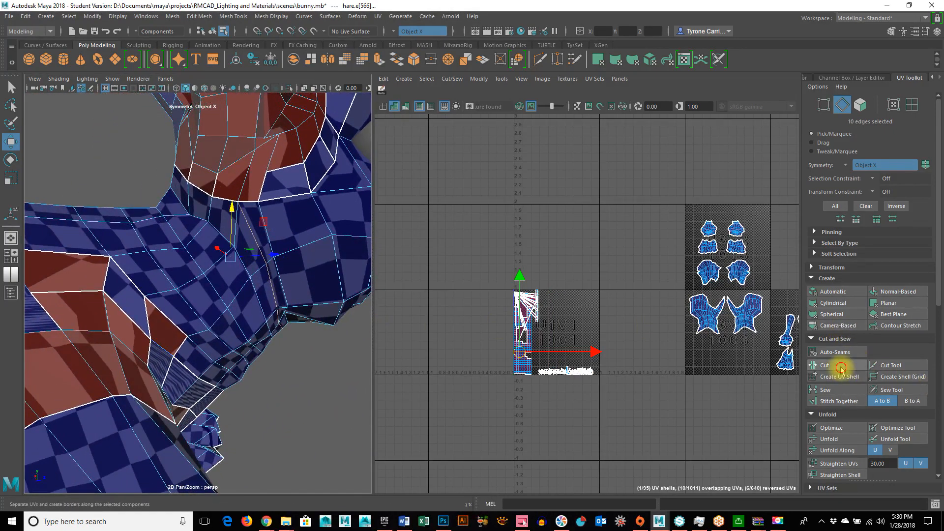
{"action": "left_click_drag", "start_coordinate": [290, 354], "coordinate": [270, 326], "text": "alt"}
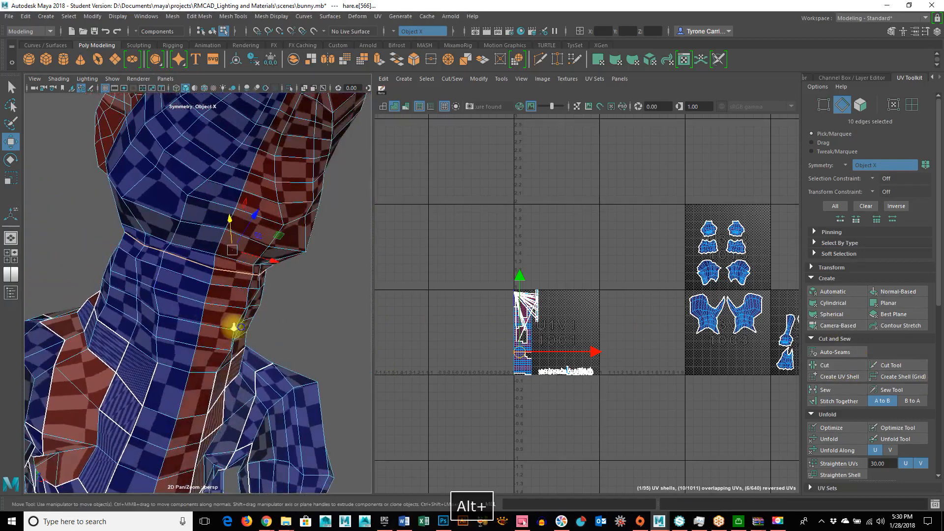
{"action": "right_click_drag", "start_coordinate": [270, 327], "coordinate": [174, 372], "text": "alt"}
{"action": "middle_click_drag", "start_coordinate": [174, 373], "coordinate": [212, 306], "text": "alt"}
{"action": "left_click_drag", "start_coordinate": [212, 306], "coordinate": [247, 171], "text": "alt"}
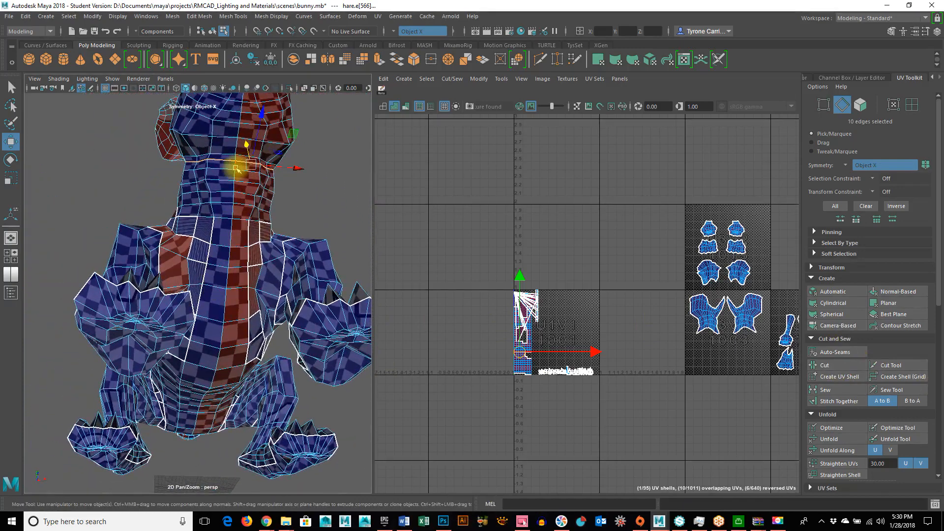
{"action": "left_click_drag", "start_coordinate": [285, 366], "coordinate": [223, 240], "text": "alt"}
{"action": "middle_click_drag", "start_coordinate": [222, 239], "coordinate": [205, 160], "text": "alt"}
{"action": "right_click_drag", "start_coordinate": [236, 252], "coordinate": [287, 247], "text": "alt"}
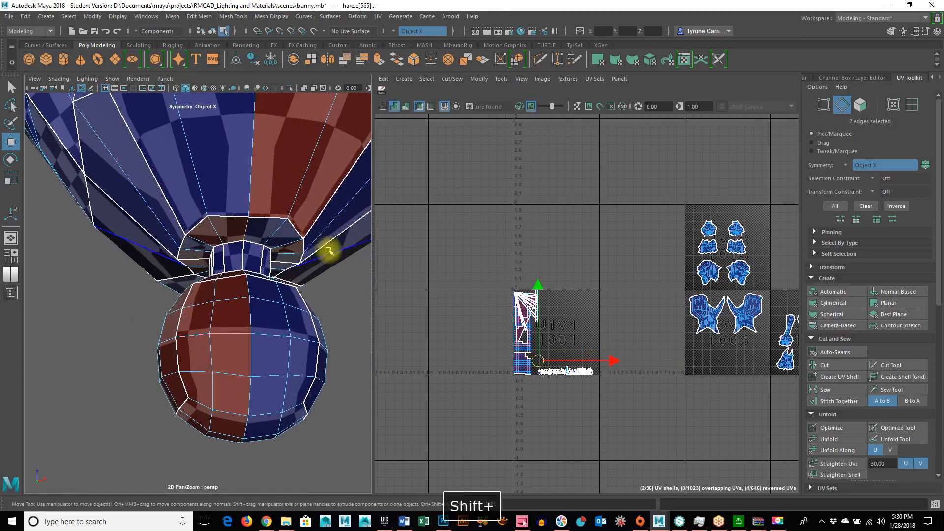
{"action": "key", "text": "z"}
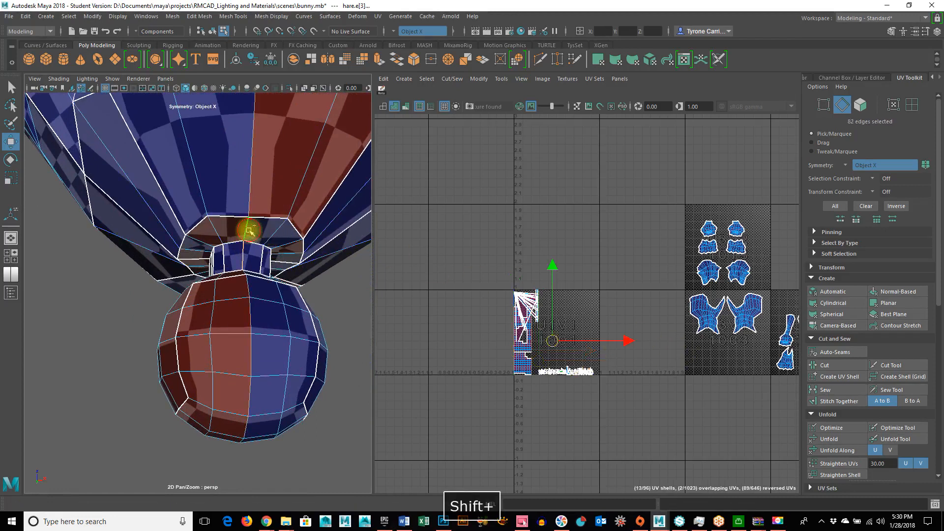
{"action": "key", "text": "z"}
{"action": "left_click_drag", "start_coordinate": [292, 194], "coordinate": [246, 266], "text": "alt"}
{"action": "middle_click_drag", "start_coordinate": [245, 266], "coordinate": [204, 345], "text": "alt"}
{"action": "right_click_drag", "start_coordinate": [204, 346], "coordinate": [283, 347], "text": "alt"}
{"action": "middle_click_drag", "start_coordinate": [286, 236], "coordinate": [280, 265], "text": "alt"}
{"action": "double_click", "coordinate": [230, 228], "text": "shift"}
{"action": "left_click_drag", "start_coordinate": [276, 226], "coordinate": [280, 230], "text": "alt"}
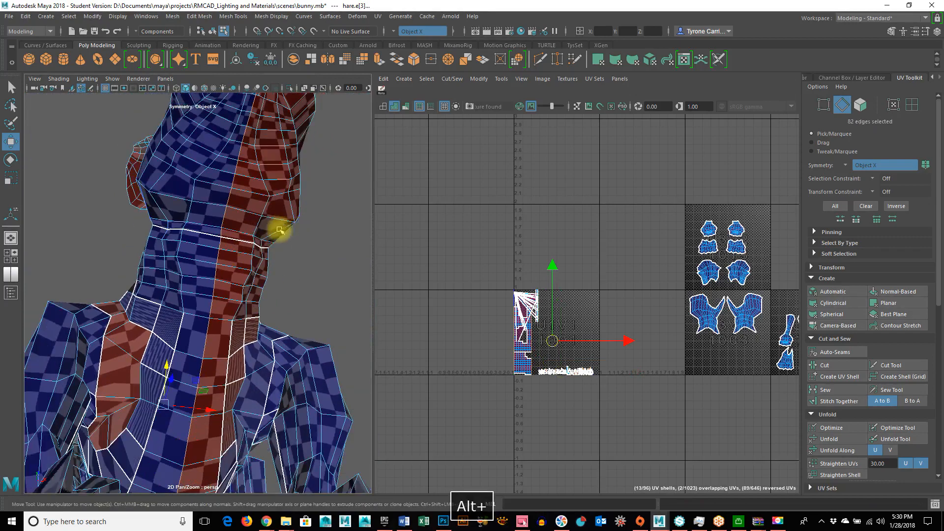
Step: Select the centreline edges along the bunny's underside from the throat seam back to the tail and cut the UVs along them
{"action": "left_click", "coordinate": [222, 242]}
{"action": "left_click_drag", "start_coordinate": [262, 365], "coordinate": [291, 184], "text": "alt"}
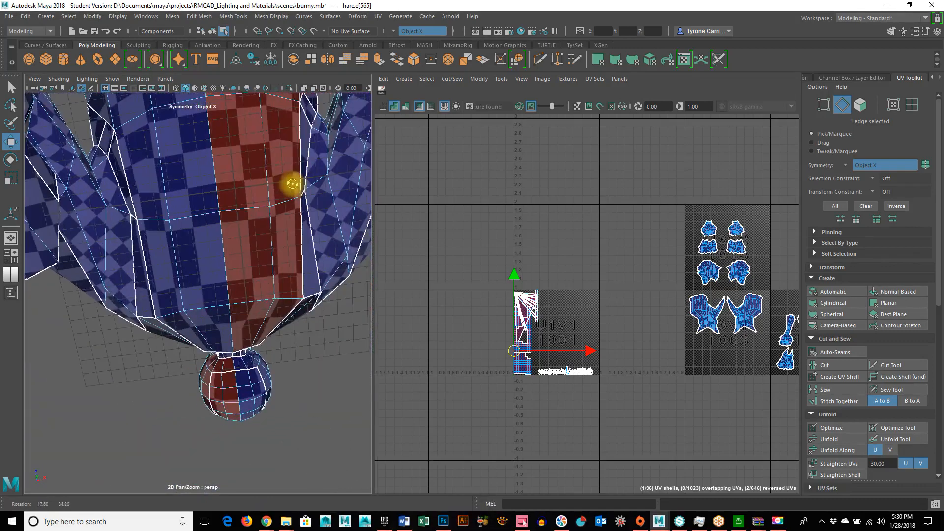
{"action": "right_click_drag", "start_coordinate": [290, 183], "coordinate": [274, 302], "text": "alt"}
{"action": "middle_click_drag", "start_coordinate": [274, 302], "coordinate": [285, 343], "text": "alt"}
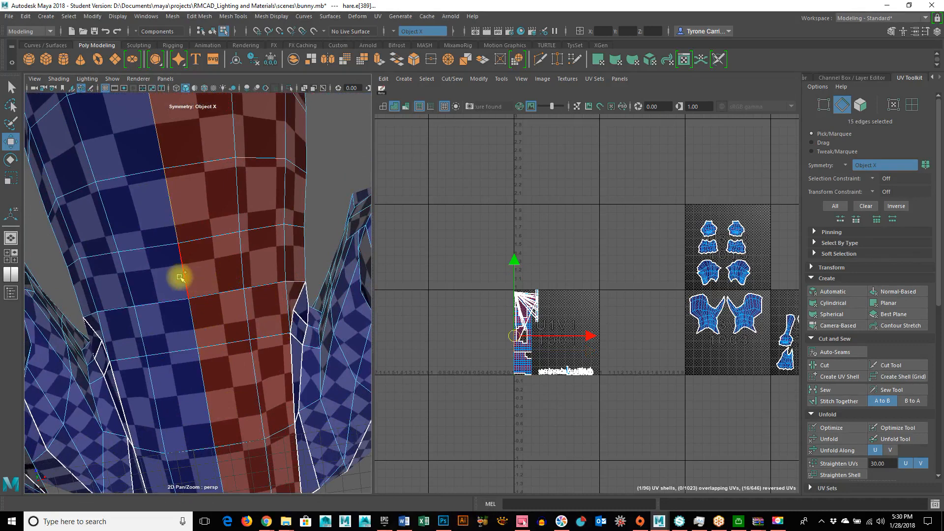
{"action": "left_click", "coordinate": [183, 275], "text": "shift"}
{"action": "left_click_drag", "start_coordinate": [221, 347], "coordinate": [274, 242], "text": "alt"}
{"action": "left_click", "coordinate": [277, 240], "text": "shift"}
{"action": "left_click_drag", "start_coordinate": [331, 275], "coordinate": [208, 249], "text": "alt"}
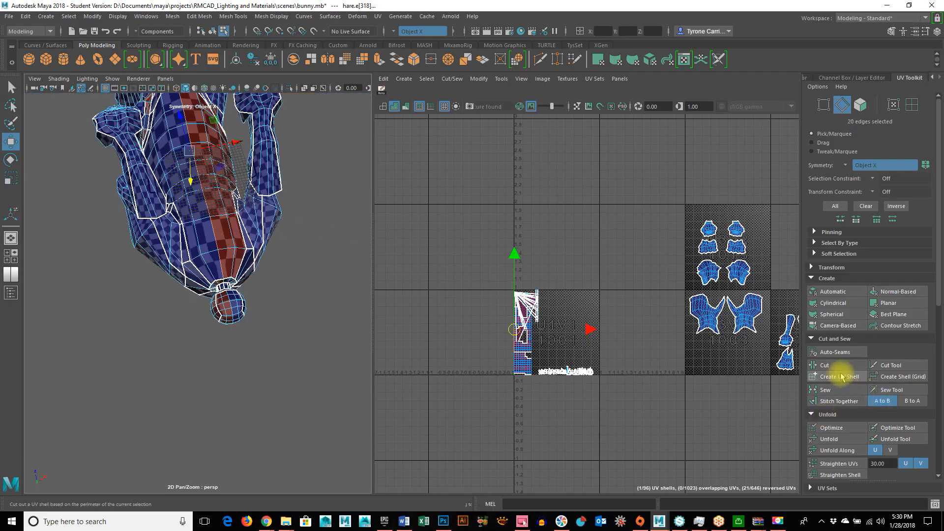
{"action": "left_click_drag", "start_coordinate": [267, 259], "coordinate": [222, 215], "text": "alt"}
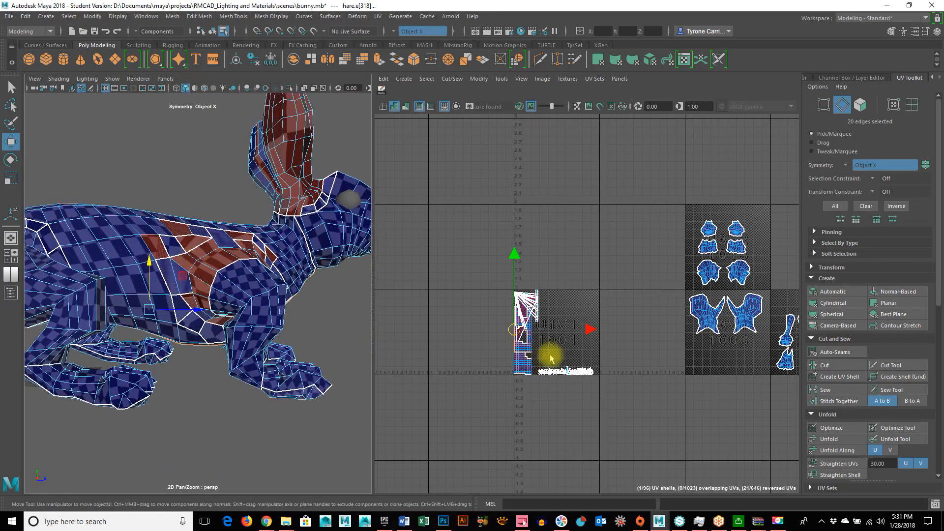
Step: Switch to face selection and select all faces of the UV shells in the first tile, U1V1
{"action": "right_click", "coordinate": [525, 329]}
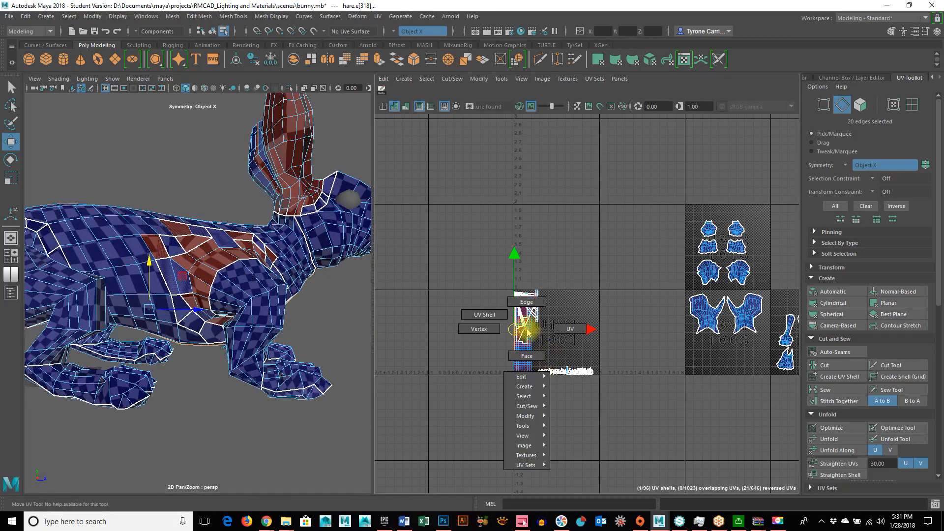
{"action": "left_click", "coordinate": [536, 362]}
{"action": "left_click_drag", "start_coordinate": [543, 393], "coordinate": [544, 395]}
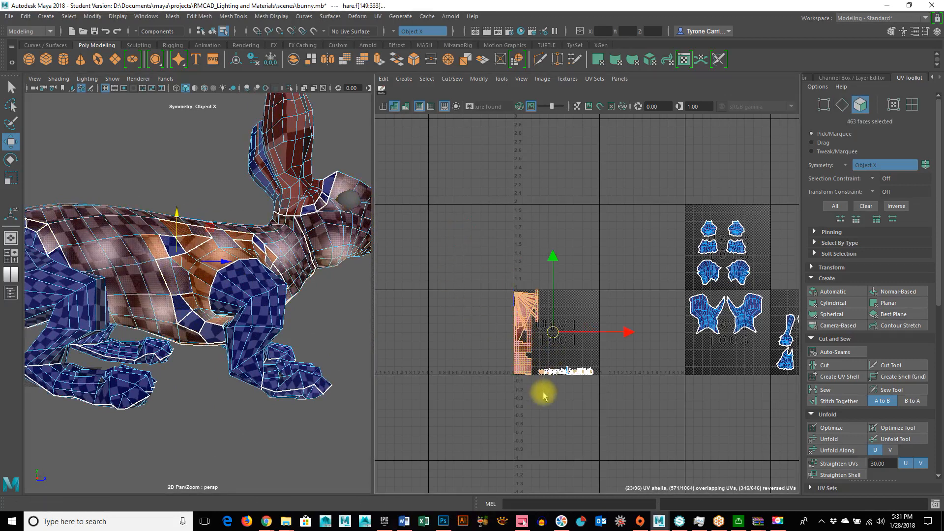
{"action": "left_click_drag", "start_coordinate": [445, 224], "coordinate": [654, 473]}
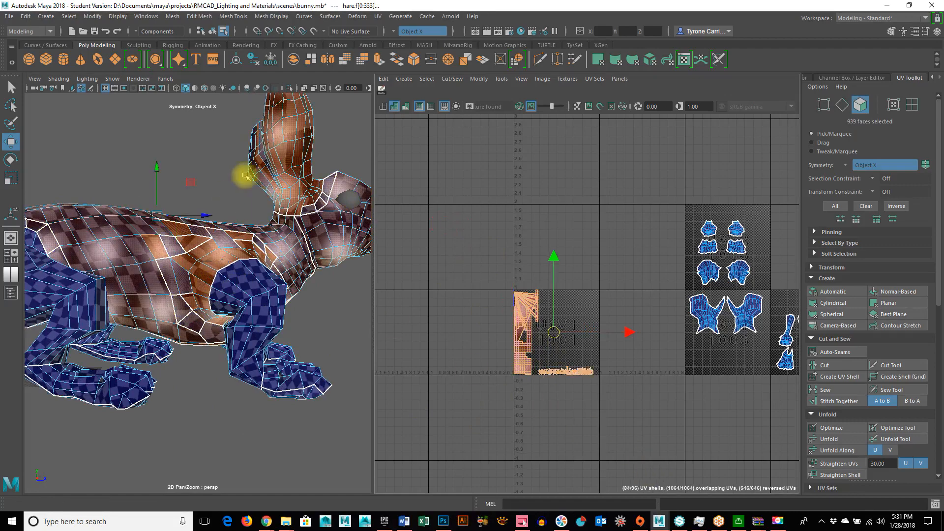
Step: Remove the ear and head faces from the selection, up to the new neck seam
{"action": "left_click_drag", "start_coordinate": [182, 297], "coordinate": [399, 310], "text": "alt"}
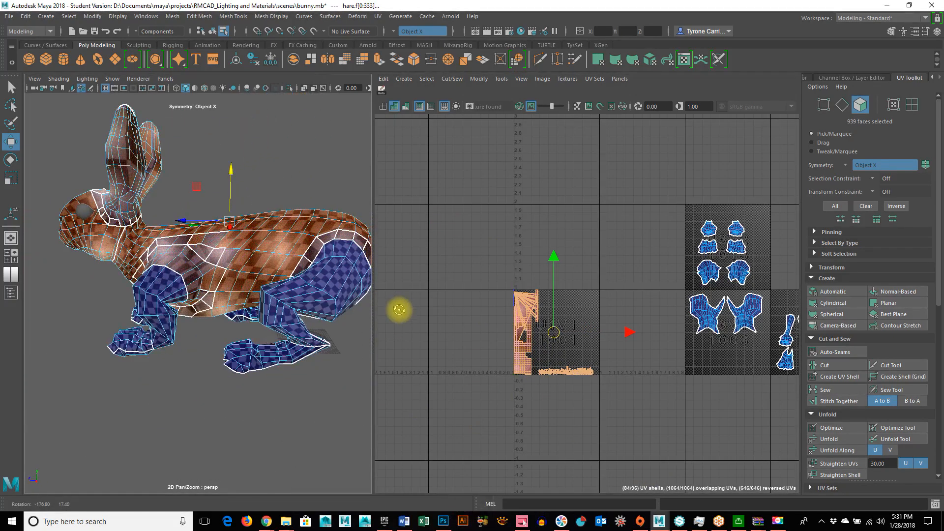
{"action": "middle_click_drag", "start_coordinate": [136, 261], "coordinate": [226, 280], "text": "alt"}
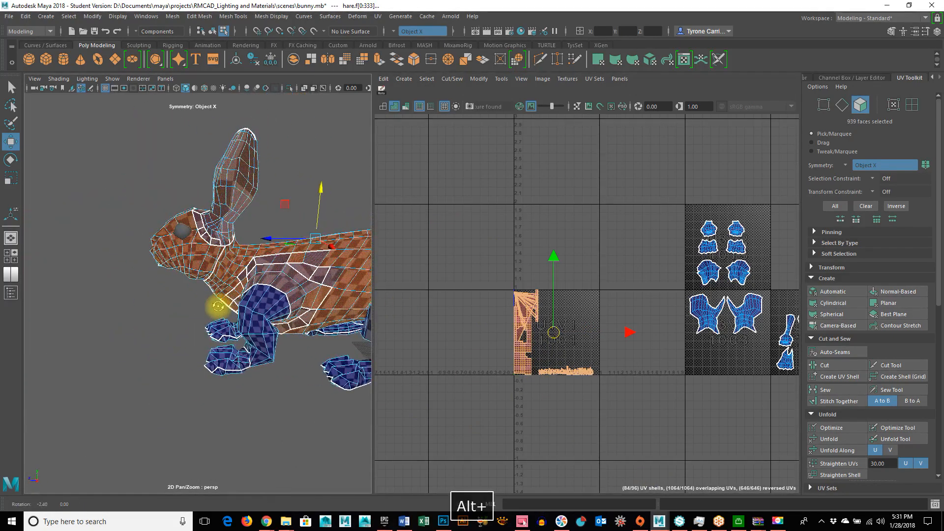
{"action": "right_click_drag", "start_coordinate": [217, 305], "coordinate": [307, 299], "text": "alt"}
{"action": "left_click_drag", "start_coordinate": [307, 299], "coordinate": [228, 205], "text": "alt"}
{"action": "left_click_drag", "start_coordinate": [67, 273], "coordinate": [66, 274], "text": "ctrl"}
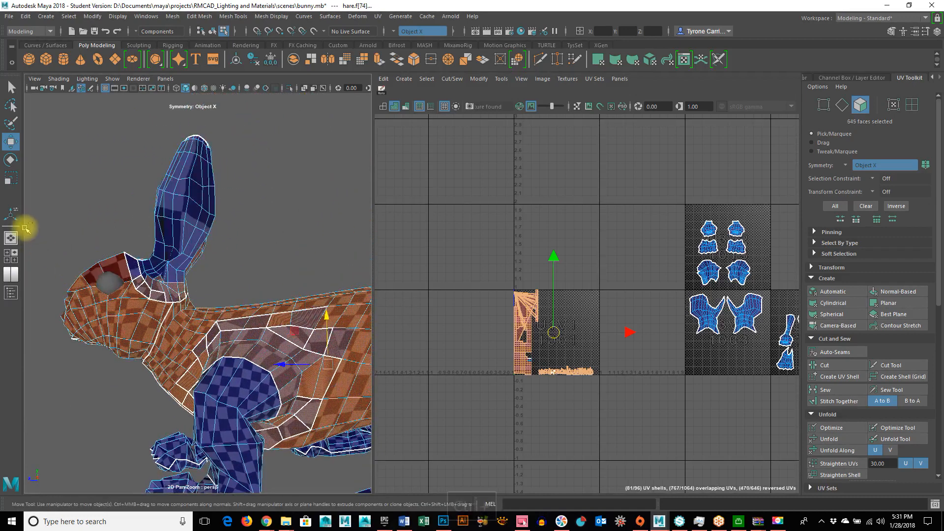
{"action": "left_click_drag", "start_coordinate": [42, 236], "coordinate": [138, 402], "text": "ctrl"}
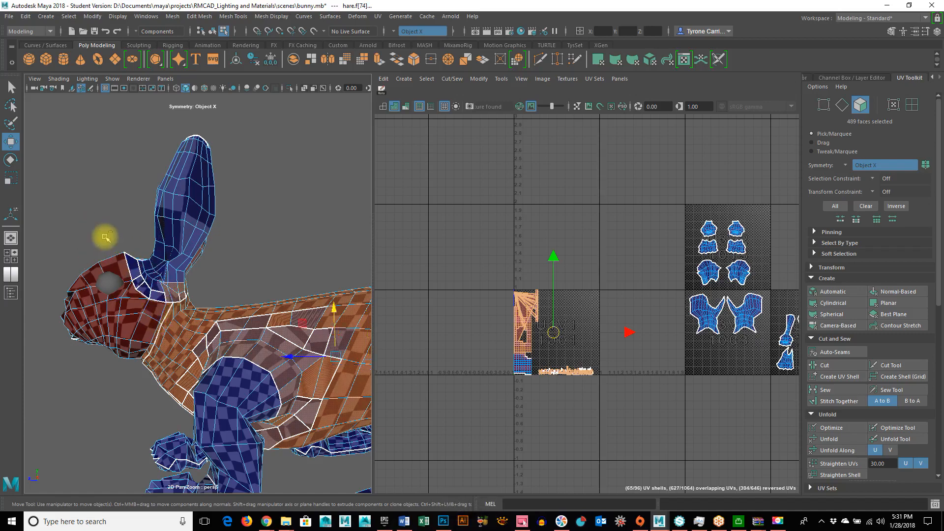
Step: Remove the tail faces from the selection, keeping only the torso and neck faces selected
{"action": "left_click_drag", "start_coordinate": [217, 304], "coordinate": [55, 263], "text": "alt"}
{"action": "left_click_drag", "start_coordinate": [153, 361], "coordinate": [78, 421], "text": "alt"}
{"action": "middle_click_drag", "start_coordinate": [70, 325], "coordinate": [211, 363], "text": "alt"}
{"action": "right_click_drag", "start_coordinate": [211, 363], "coordinate": [276, 392], "text": "alt"}
{"action": "middle_click_drag", "start_coordinate": [276, 392], "coordinate": [207, 338], "text": "alt"}
{"action": "left_click_drag", "start_coordinate": [208, 338], "coordinate": [202, 335], "text": "alt"}
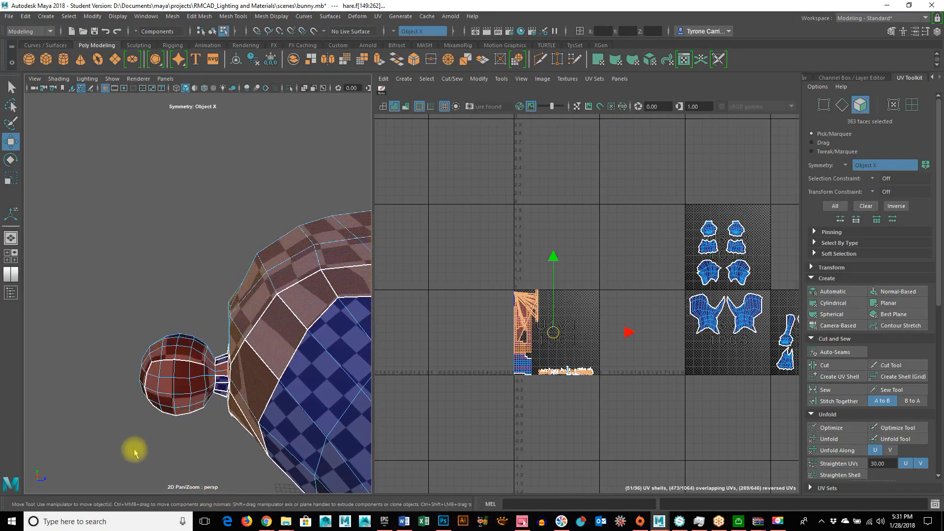
{"action": "right_click_drag", "start_coordinate": [161, 470], "coordinate": [191, 432], "text": "alt"}
{"action": "left_click_drag", "start_coordinate": [192, 432], "coordinate": [329, 433], "text": "alt"}
{"action": "right_click_drag", "start_coordinate": [259, 411], "coordinate": [297, 387], "text": "alt"}
{"action": "middle_click_drag", "start_coordinate": [297, 387], "coordinate": [206, 357], "text": "alt"}
{"action": "left_click_drag", "start_coordinate": [206, 358], "coordinate": [236, 293], "text": "alt"}
{"action": "right_click_drag", "start_coordinate": [236, 294], "coordinate": [148, 342], "text": "alt"}
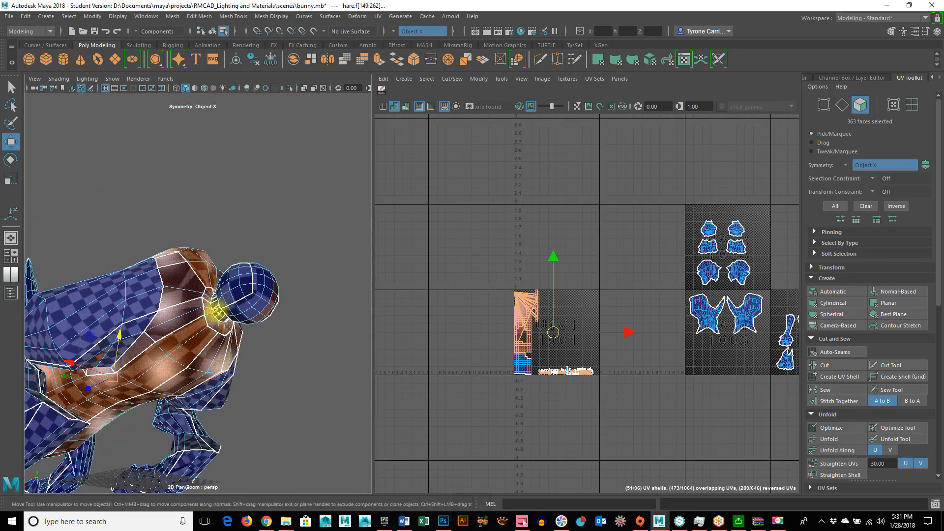
Step: Apply a cylindrical UV projection to the selected torso and neck faces and rotate it about -86° around X to follow the body
{"action": "left_click_drag", "start_coordinate": [198, 367], "coordinate": [111, 360], "text": "alt"}
{"action": "right_click_drag", "start_coordinate": [112, 360], "coordinate": [224, 309], "text": "alt"}
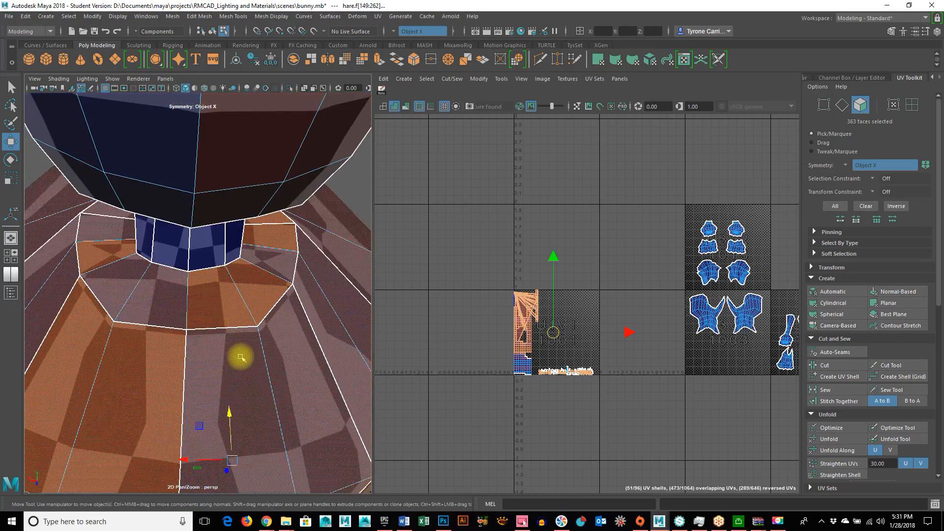
{"action": "right_click_drag", "start_coordinate": [313, 332], "coordinate": [169, 310], "text": "alt"}
{"action": "left_click_drag", "start_coordinate": [169, 310], "coordinate": [84, 352], "text": "alt"}
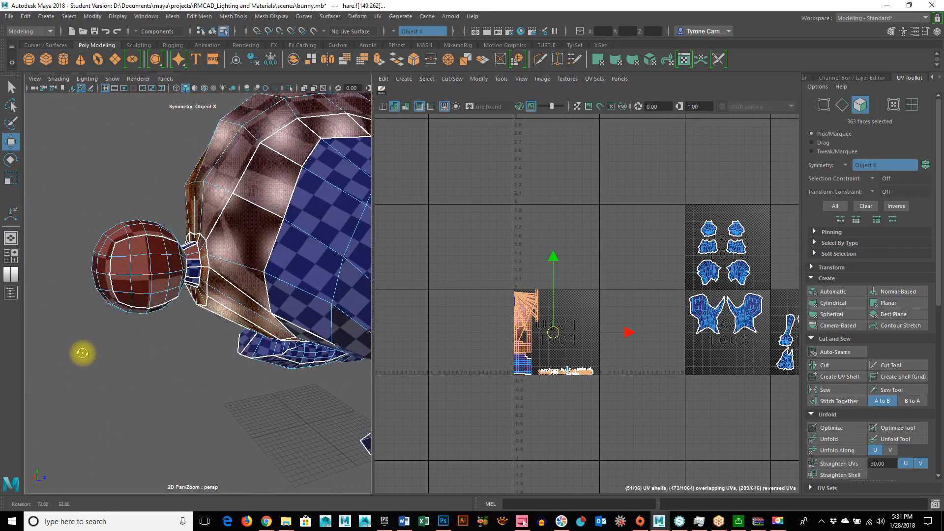
{"action": "left_click_drag", "start_coordinate": [253, 342], "coordinate": [205, 364], "text": "alt"}
{"action": "right_click_drag", "start_coordinate": [204, 365], "coordinate": [302, 375], "text": "alt"}
{"action": "left_click_drag", "start_coordinate": [302, 376], "coordinate": [302, 315], "text": "alt"}
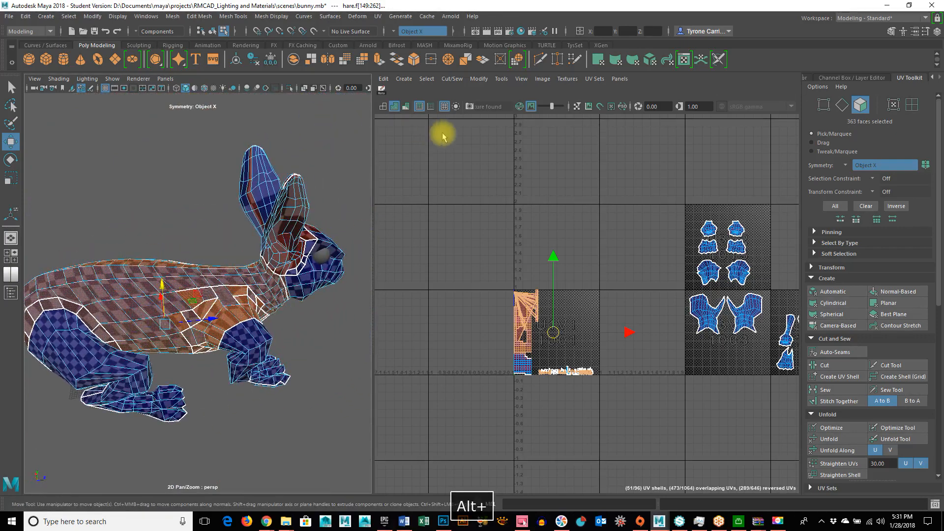
{"action": "left_click", "coordinate": [849, 309]}
{"action": "left_click_drag", "start_coordinate": [211, 436], "coordinate": [268, 289], "text": "alt"}
{"action": "mouse_move", "coordinate": [289, 333]}
{"action": "left_mouse_down", "text": "alt"}
{"action": "mouse_move", "coordinate": [297, 295]}
{"action": "mouse_move", "coordinate": [304, 325]}
{"action": "left_mouse_up", "text": "alt"}
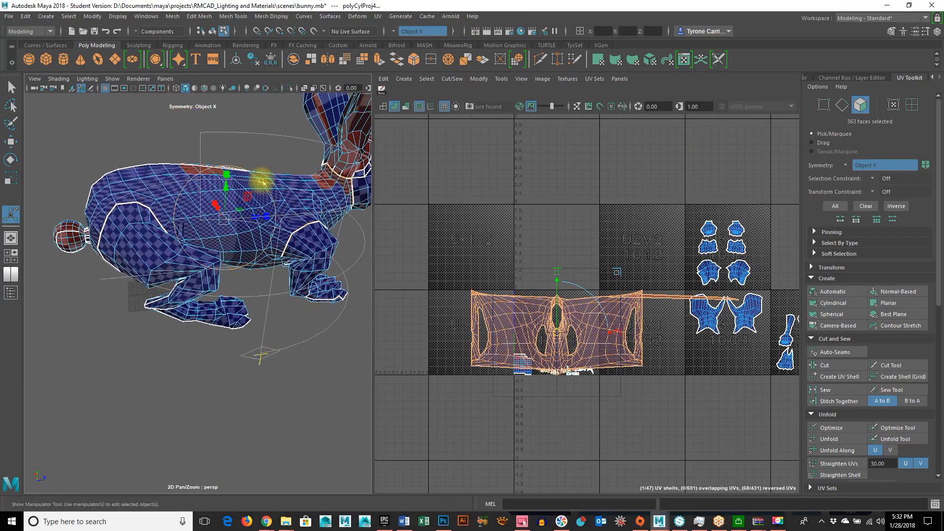
{"action": "left_click_drag", "start_coordinate": [255, 181], "coordinate": [177, 190]}
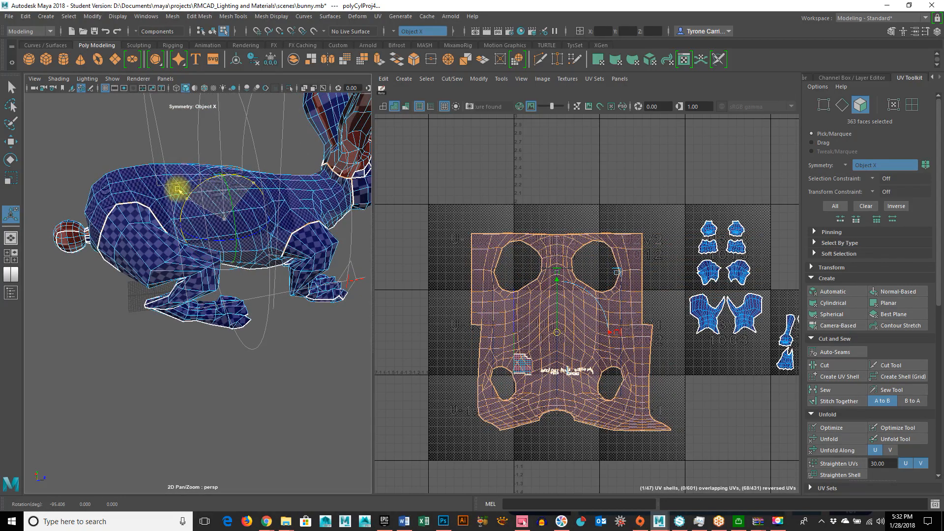
Step: Fine-tune the cylindrical projection's rotation from the underside view, to about -88.4° around X with minimal tilt on the other axes
{"action": "left_click_drag", "start_coordinate": [182, 233], "coordinate": [209, 243], "text": "alt"}
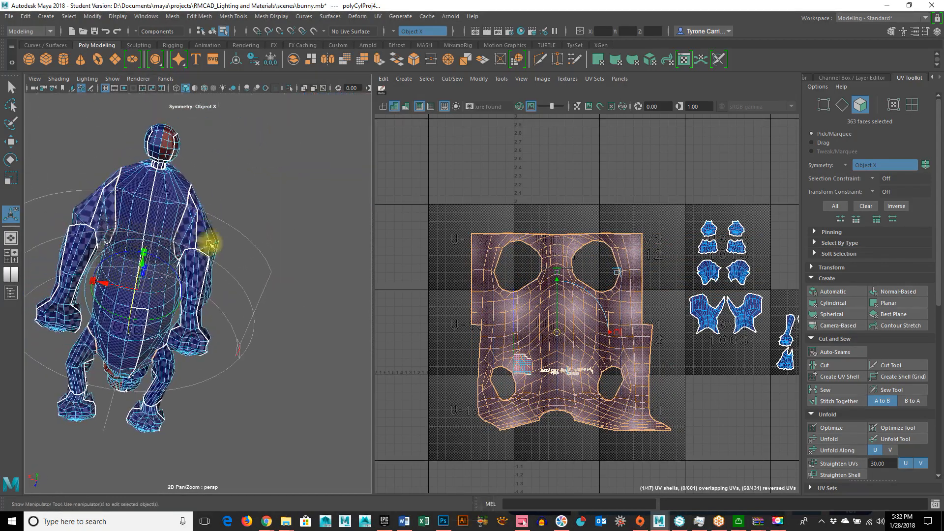
{"action": "left_click_drag", "start_coordinate": [232, 307], "coordinate": [320, 343], "text": "alt"}
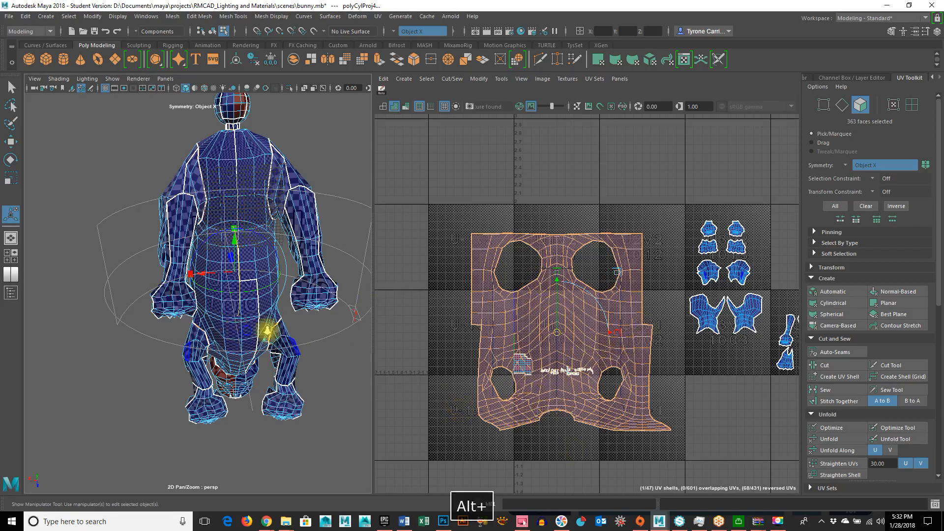
{"action": "right_click_drag", "start_coordinate": [268, 331], "coordinate": [319, 348], "text": "alt"}
{"action": "middle_click_drag", "start_coordinate": [304, 347], "coordinate": [304, 329], "text": "alt"}
{"action": "left_click_drag", "start_coordinate": [233, 206], "coordinate": [261, 218]}
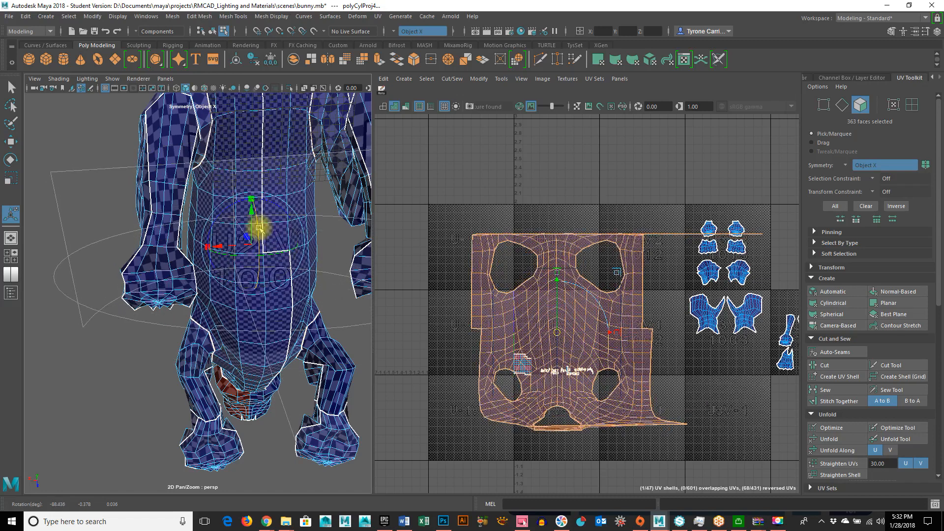
{"action": "left_click_drag", "start_coordinate": [223, 213], "coordinate": [224, 213]}
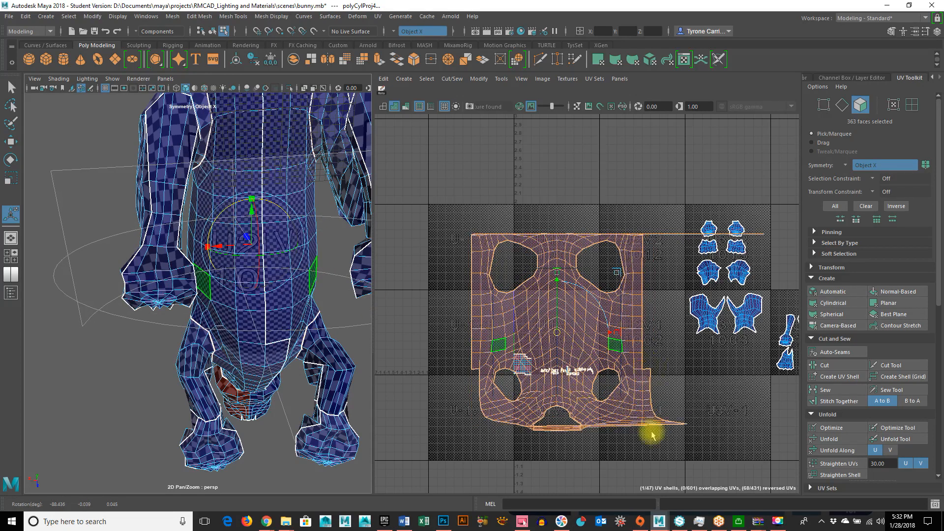
Step: Select the vertical edge line where the strip juts out beside the torso shell's lower right part and cut the UVs along it
{"action": "left_click_drag", "start_coordinate": [236, 363], "coordinate": [274, 373], "text": "alt"}
{"action": "right_click_drag", "start_coordinate": [522, 388], "coordinate": [579, 363], "text": "alt"}
{"action": "middle_click_drag", "start_coordinate": [580, 362], "coordinate": [542, 308], "text": "alt"}
{"action": "middle_click_drag", "start_coordinate": [554, 386], "coordinate": [580, 326], "text": "alt"}
{"action": "left_click", "coordinate": [713, 308]}
{"action": "middle_click_drag", "start_coordinate": [713, 308], "coordinate": [554, 300], "text": "alt"}
{"action": "right_click_drag", "start_coordinate": [570, 246], "coordinate": [571, 230]}
{"action": "left_click", "coordinate": [598, 336]}
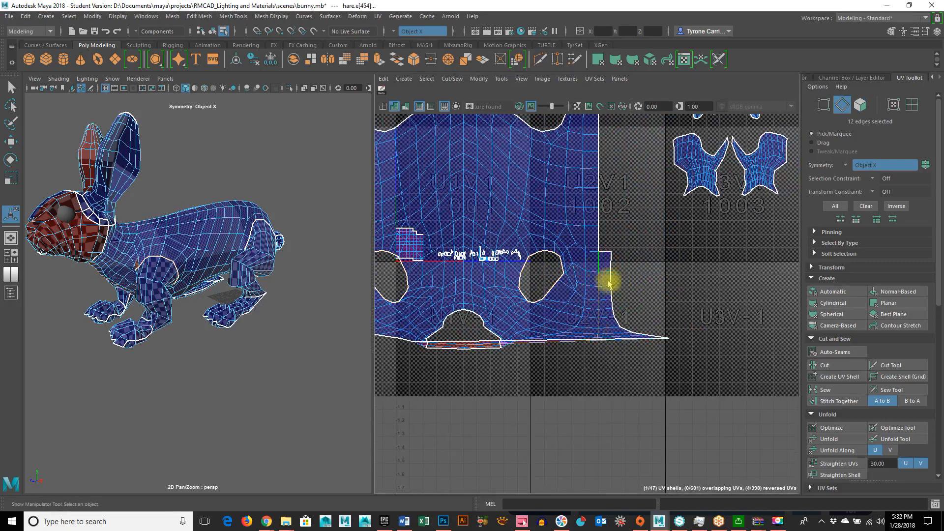
{"action": "right_click_drag", "start_coordinate": [592, 371], "coordinate": [487, 363], "text": "alt"}
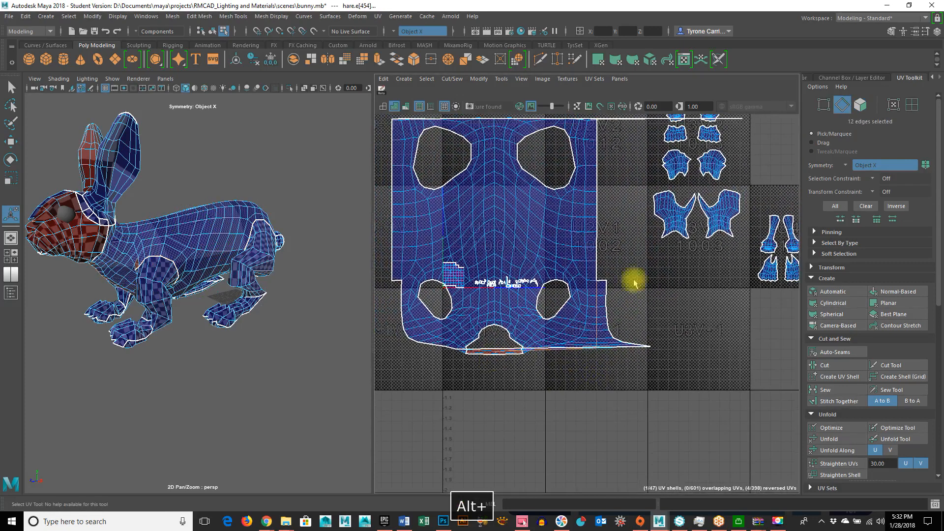
{"action": "left_click", "coordinate": [843, 367]}
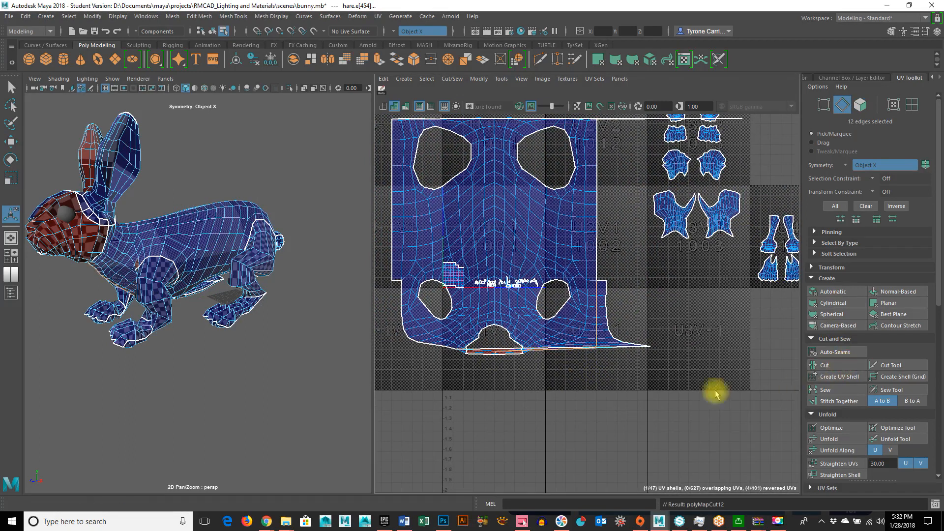
Step: Try to stitch the jutting strip's edges to the matching border of the torso shell, and undo the stitch
{"action": "left_click_drag", "start_coordinate": [604, 274], "coordinate": [637, 346]}
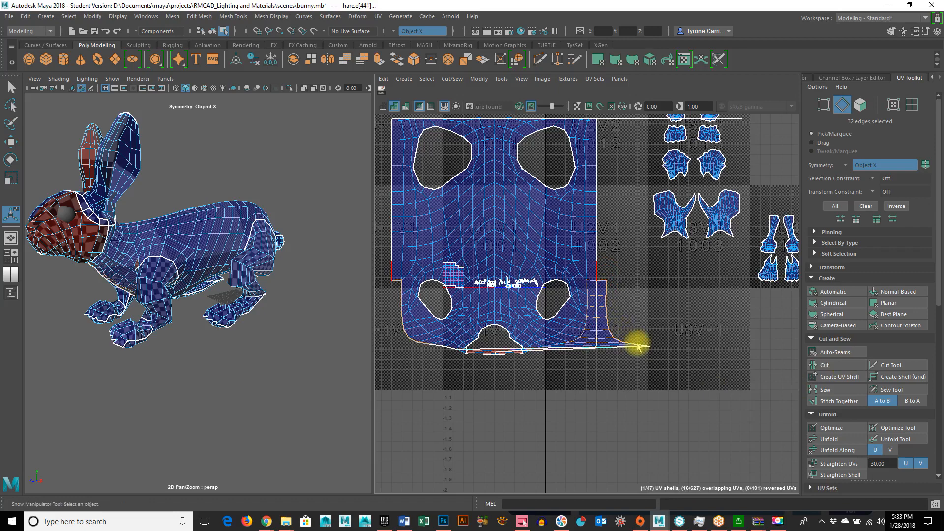
{"action": "left_click", "coordinate": [841, 402]}
{"action": "key", "text": "z"}
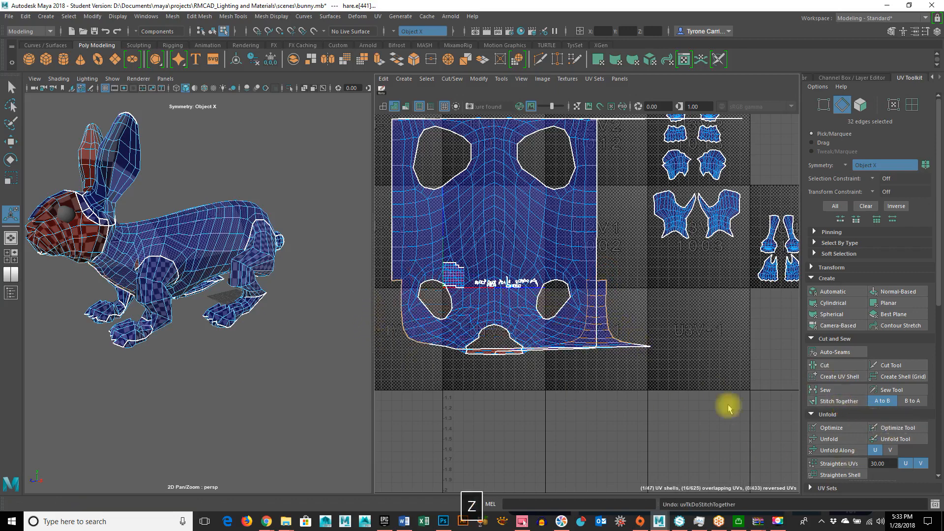
Step: Select the strip beside the torso shell's lower corner in the UV layout to locate it on the bunny's underside
{"action": "right_click_drag", "start_coordinate": [567, 352], "coordinate": [700, 369], "text": "alt"}
{"action": "middle_click_drag", "start_coordinate": [611, 374], "coordinate": [567, 284], "text": "alt"}
{"action": "right_click_drag", "start_coordinate": [494, 299], "coordinate": [634, 320], "text": "alt"}
{"action": "middle_click_drag", "start_coordinate": [546, 268], "coordinate": [598, 303], "text": "alt"}
{"action": "left_click_drag", "start_coordinate": [133, 347], "coordinate": [227, 310], "text": "alt"}
{"action": "left_click", "coordinate": [623, 329]}
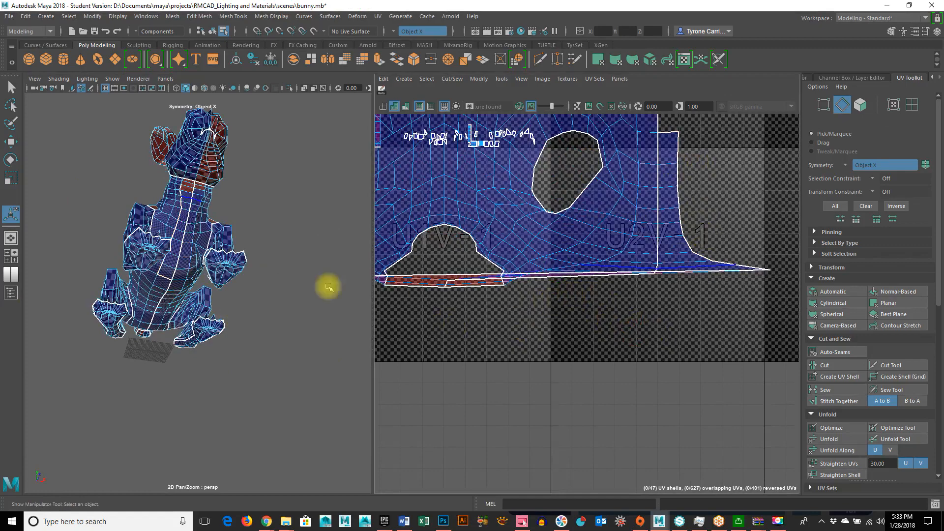
{"action": "right_click_drag", "start_coordinate": [199, 275], "coordinate": [316, 270], "text": "alt"}
{"action": "left_click_drag", "start_coordinate": [317, 270], "coordinate": [345, 283], "text": "alt"}
{"action": "right_click_drag", "start_coordinate": [680, 235], "coordinate": [684, 261]}
{"action": "left_click_drag", "start_coordinate": [667, 130], "coordinate": [743, 339]}
Step: Select the side seam edges of the neck strip just beneath the jaw and cut the UVs along them
{"action": "left_click_drag", "start_coordinate": [148, 295], "coordinate": [181, 399], "text": "alt"}
{"action": "left_click_drag", "start_coordinate": [224, 220], "coordinate": [219, 213], "text": "alt"}
{"action": "right_click_drag", "start_coordinate": [200, 205], "coordinate": [215, 154]}
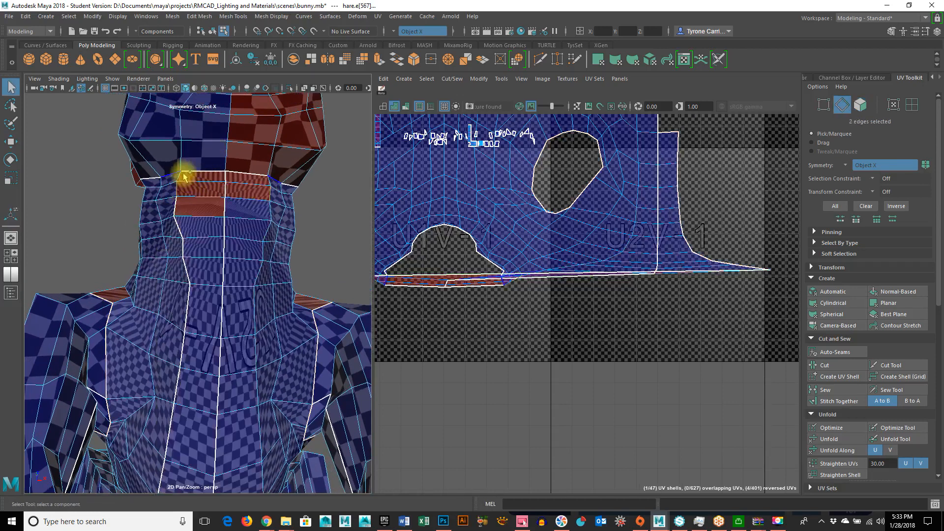
{"action": "left_click", "coordinate": [482, 269], "text": "shift"}
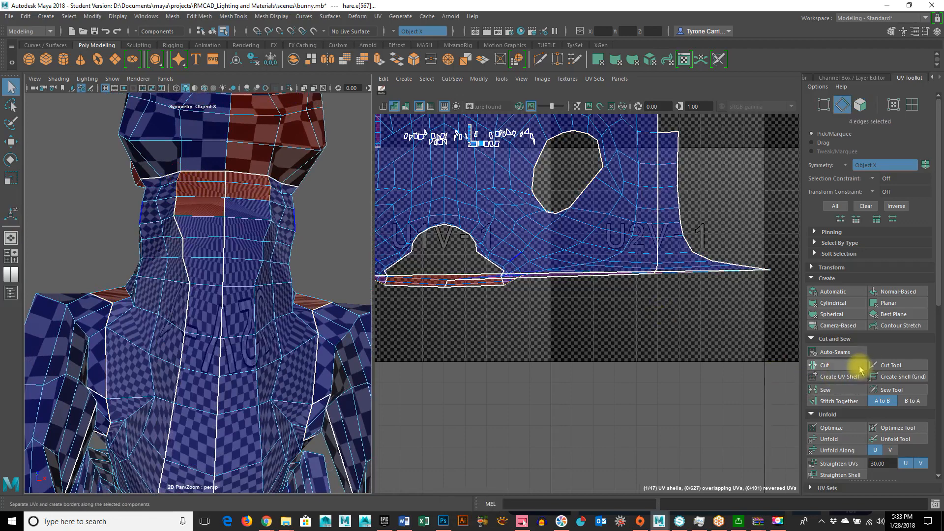
{"action": "left_click_drag", "start_coordinate": [210, 302], "coordinate": [341, 283], "text": "alt"}
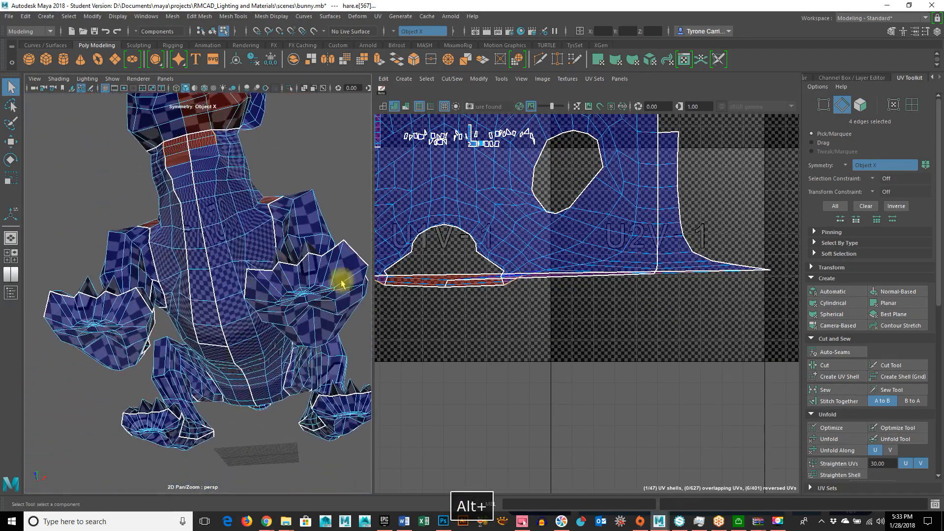
Step: Select the UVs at the strip's pointed tip and locate them on the underside of the neck
{"action": "right_click_drag", "start_coordinate": [691, 269], "coordinate": [754, 275]}
{"action": "left_click_drag", "start_coordinate": [751, 253], "coordinate": [785, 298]}
{"action": "right_click_drag", "start_coordinate": [753, 286], "coordinate": [690, 283], "text": "ctrl"}
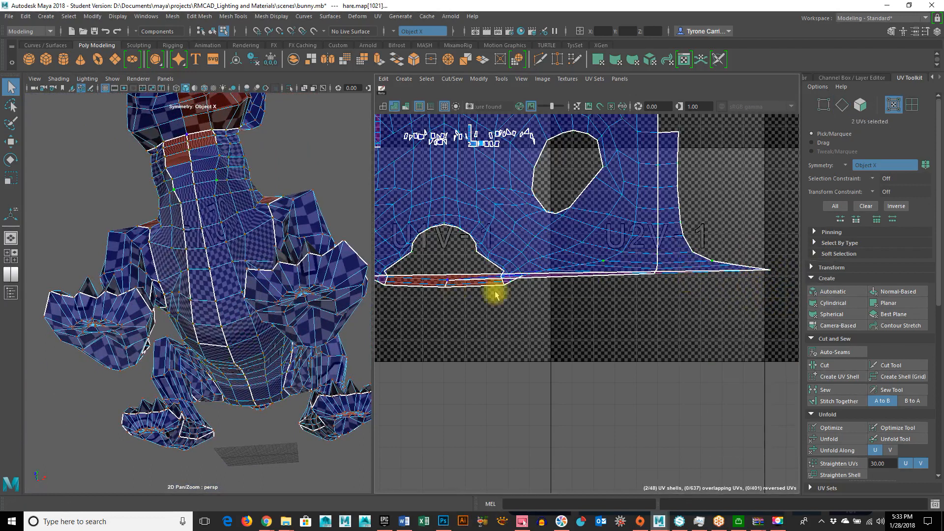
{"action": "left_click_drag", "start_coordinate": [201, 208], "coordinate": [170, 333], "text": "alt"}
{"action": "right_click_drag", "start_coordinate": [171, 333], "coordinate": [259, 335], "text": "alt"}
{"action": "left_click_drag", "start_coordinate": [220, 319], "coordinate": [225, 306], "text": "alt"}
{"action": "right_click_drag", "start_coordinate": [224, 306], "coordinate": [196, 325], "text": "alt"}
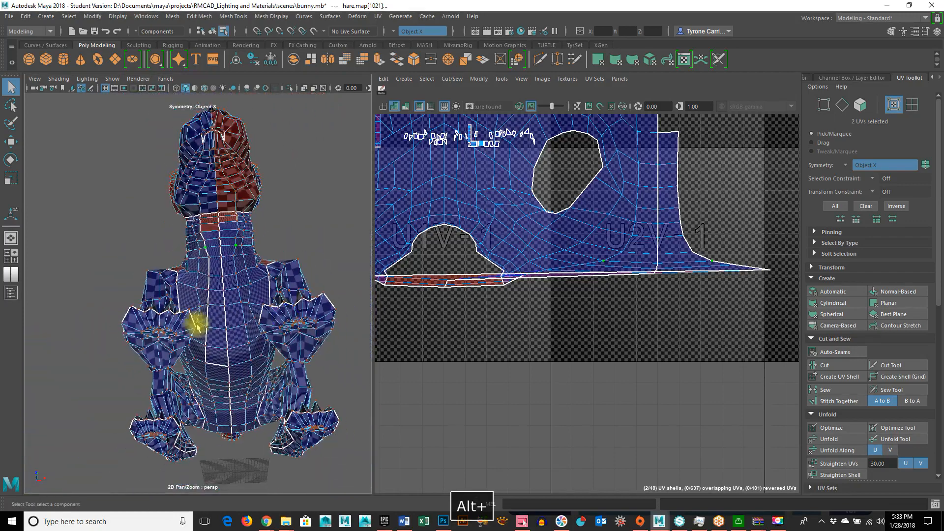
{"action": "left_click_drag", "start_coordinate": [266, 364], "coordinate": [268, 370], "text": "alt"}
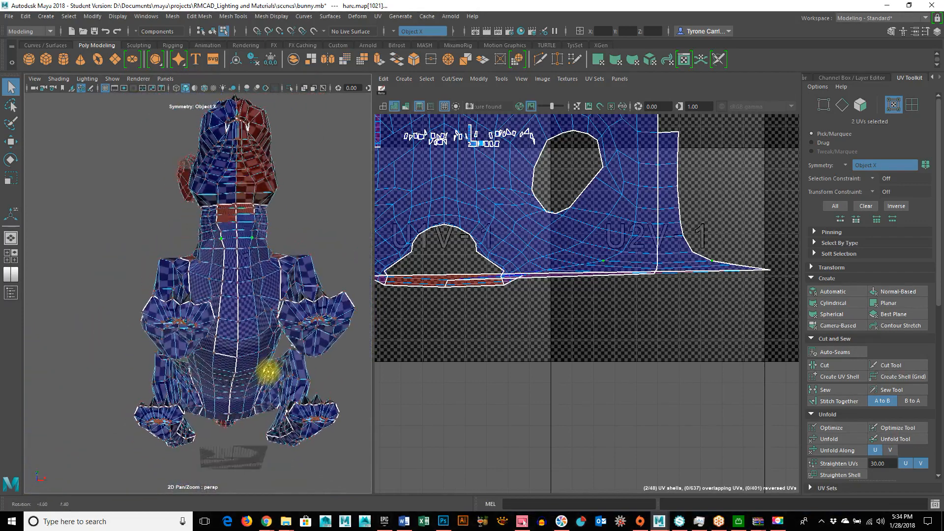
Step: Select the reversed faces on the throat beneath the jaw and examine where they lie in the torso layout
{"action": "right_click_drag", "start_coordinate": [242, 224], "coordinate": [243, 250]}
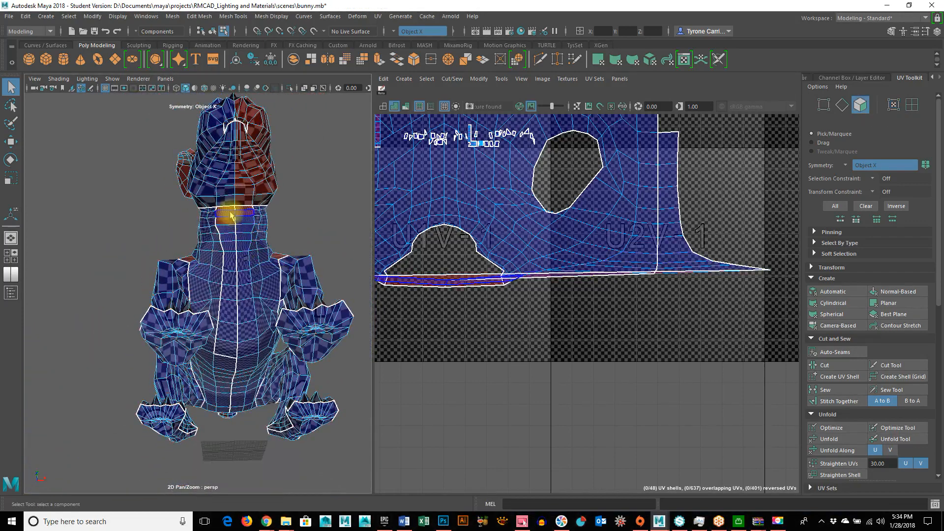
{"action": "left_click", "coordinate": [231, 211]}
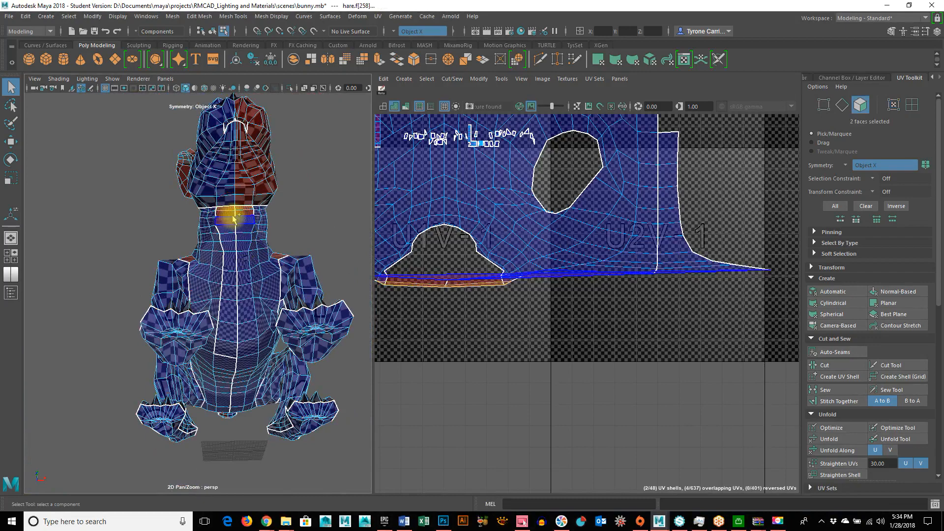
{"action": "right_click_drag", "start_coordinate": [233, 218], "coordinate": [310, 261], "text": "alt"}
{"action": "middle_click_drag", "start_coordinate": [309, 261], "coordinate": [226, 428], "text": "alt"}
{"action": "right_click_drag", "start_coordinate": [145, 375], "coordinate": [233, 358], "text": "alt"}
{"action": "scroll", "coordinate": [208, 345], "scroll_direction": "up", "scroll_amount": 3}
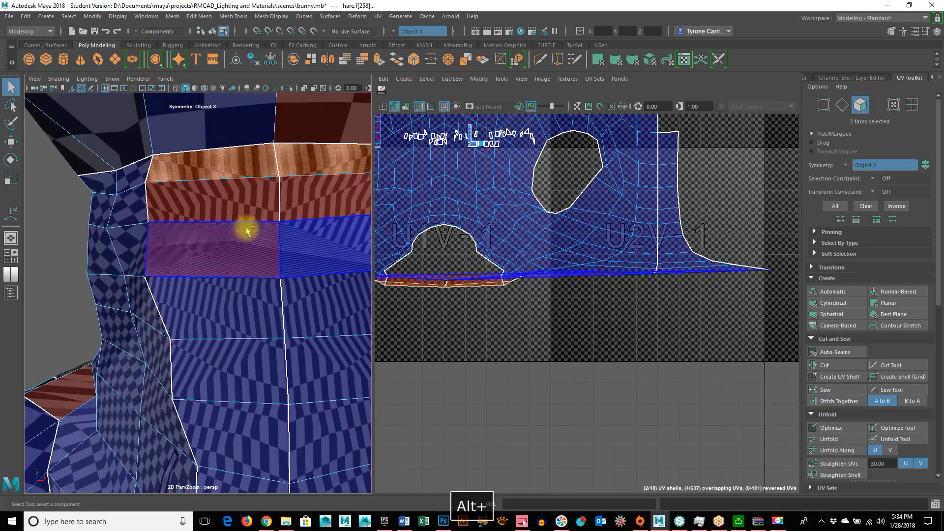
{"action": "left_click", "coordinate": [227, 249], "text": "shift"}
{"action": "left_click", "coordinate": [227, 248], "text": "shift"}
{"action": "right_click_drag", "start_coordinate": [276, 367], "coordinate": [216, 360], "text": "alt"}
{"action": "left_click_drag", "start_coordinate": [243, 376], "coordinate": [263, 369], "text": "alt"}
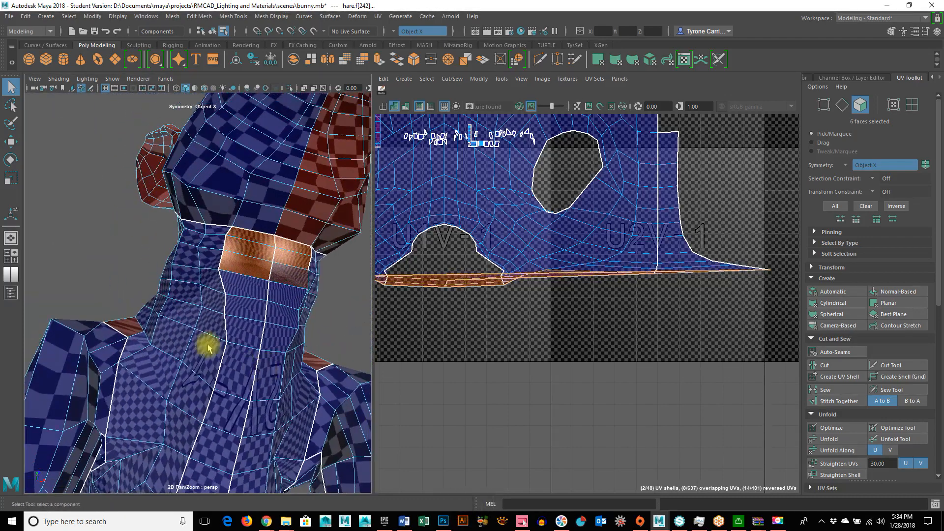
Step: Turn symmetry off, select the single edge crossing the neck strip below the reversed faces, and cut the UVs there
{"action": "middle_click_drag", "start_coordinate": [229, 315], "coordinate": [273, 242], "text": "alt"}
{"action": "left_click_drag", "start_coordinate": [272, 242], "coordinate": [179, 238], "text": "alt"}
{"action": "right_click_drag", "start_coordinate": [181, 234], "coordinate": [193, 192]}
{"action": "left_click_drag", "start_coordinate": [184, 232], "coordinate": [197, 175], "text": "alt"}
{"action": "left_click", "coordinate": [190, 145]}
{"action": "right_click_drag", "start_coordinate": [678, 160], "coordinate": [681, 133]}
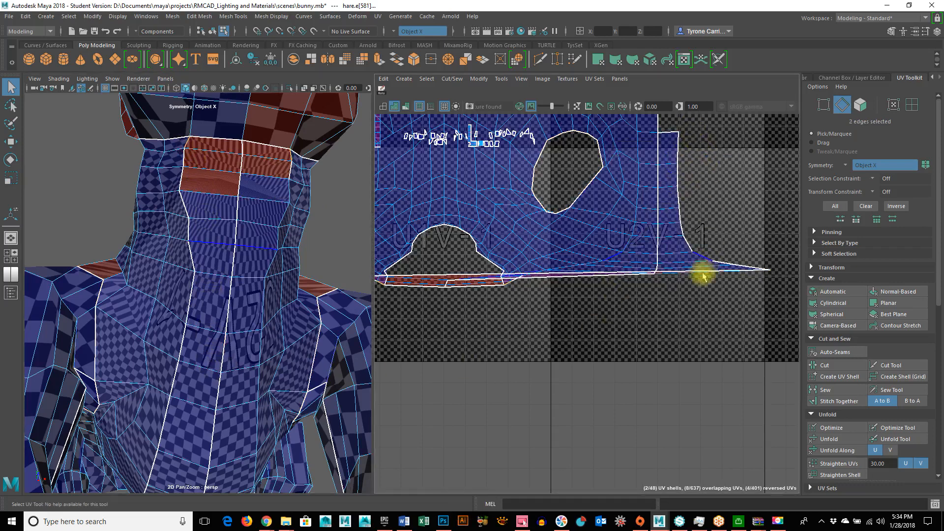
{"action": "left_click", "coordinate": [846, 167]}
{"action": "left_click", "coordinate": [862, 174]}
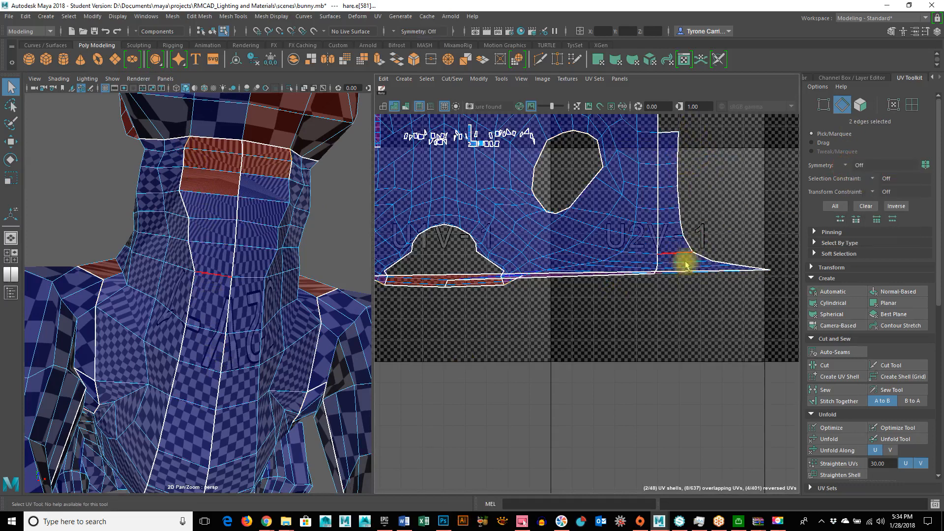
{"action": "left_click", "coordinate": [687, 268]}
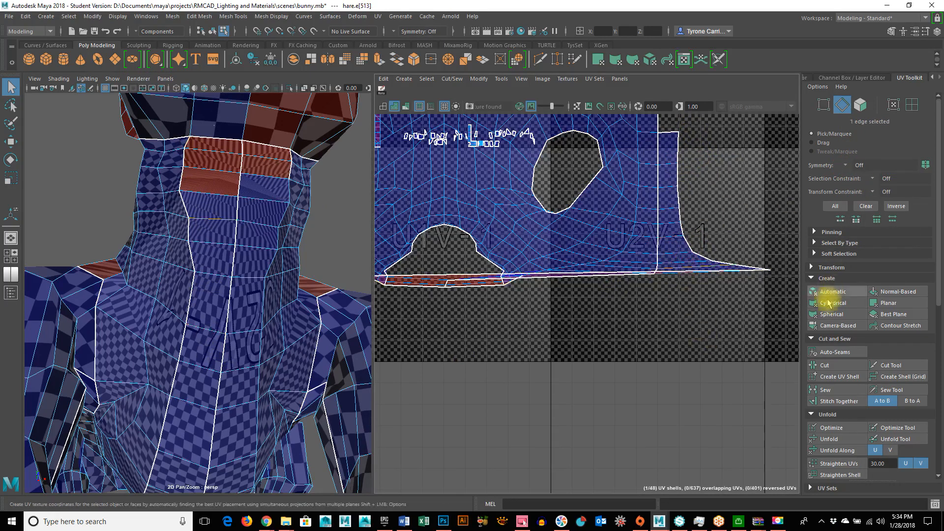
{"action": "left_click", "coordinate": [835, 366]}
Step: Select the whole separated strip shell and move it to the opposite side of the torso shell, beside the matching border
{"action": "right_click_drag", "start_coordinate": [671, 197], "coordinate": [679, 138]}
{"action": "right_click", "coordinate": [685, 144], "text": "ctrl"}
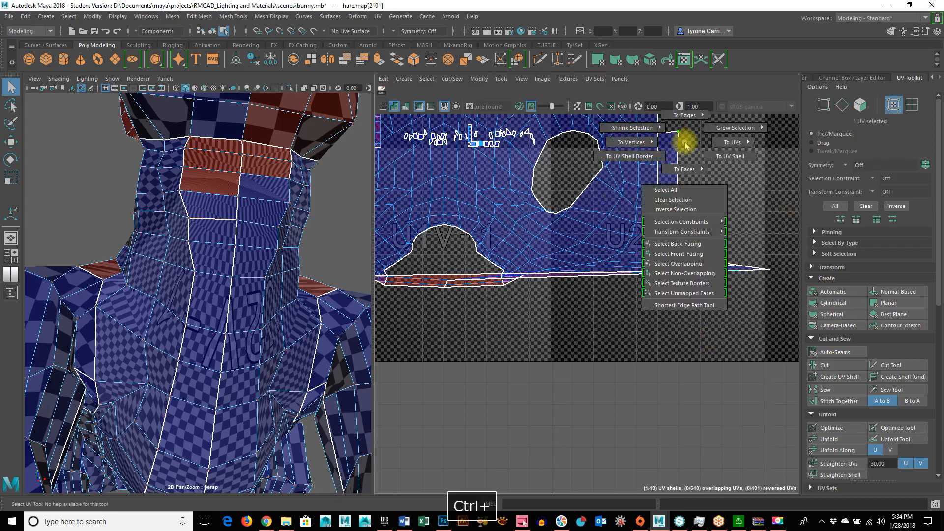
{"action": "left_click", "coordinate": [704, 158]}
{"action": "key", "text": "w"}
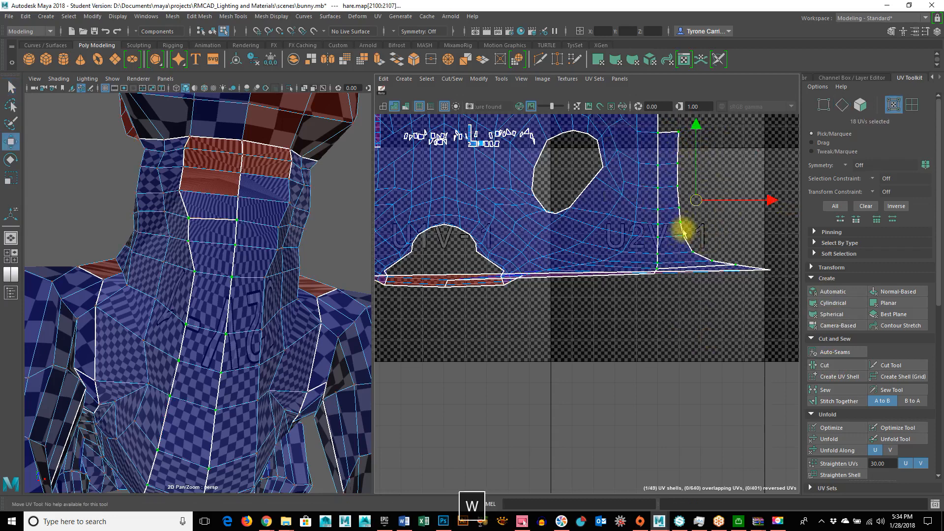
{"action": "left_click_drag", "start_coordinate": [695, 201], "coordinate": [432, 270]}
{"action": "middle_click_drag", "start_coordinate": [432, 270], "coordinate": [681, 287], "text": "alt"}
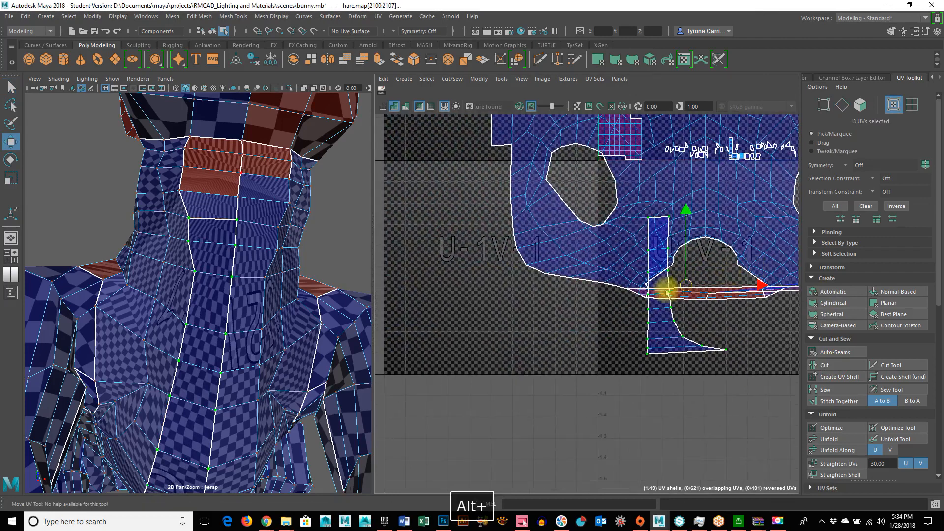
{"action": "left_click_drag", "start_coordinate": [683, 287], "coordinate": [475, 241]}
Step: Select the strip's curved inner edge, including its tip edge, and stitch the strip to the torso shell
{"action": "right_click_drag", "start_coordinate": [512, 210], "coordinate": [508, 167]}
{"action": "left_click_drag", "start_coordinate": [502, 139], "coordinate": [528, 287]}
{"action": "left_click", "coordinate": [504, 299], "text": "shift"}
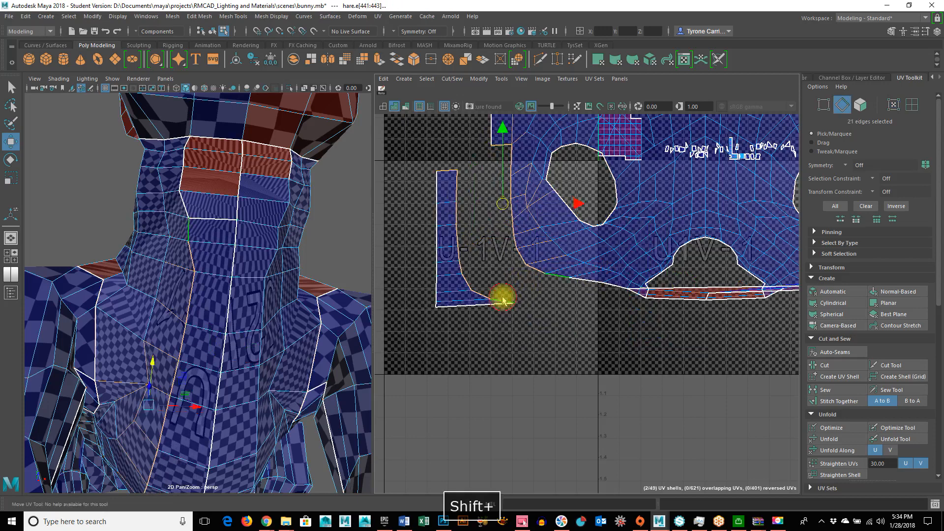
{"action": "left_click", "coordinate": [850, 404]}
{"action": "right_click_drag", "start_coordinate": [620, 344], "coordinate": [506, 336], "text": "alt"}
{"action": "left_click_drag", "start_coordinate": [247, 239], "coordinate": [148, 249], "text": "alt"}
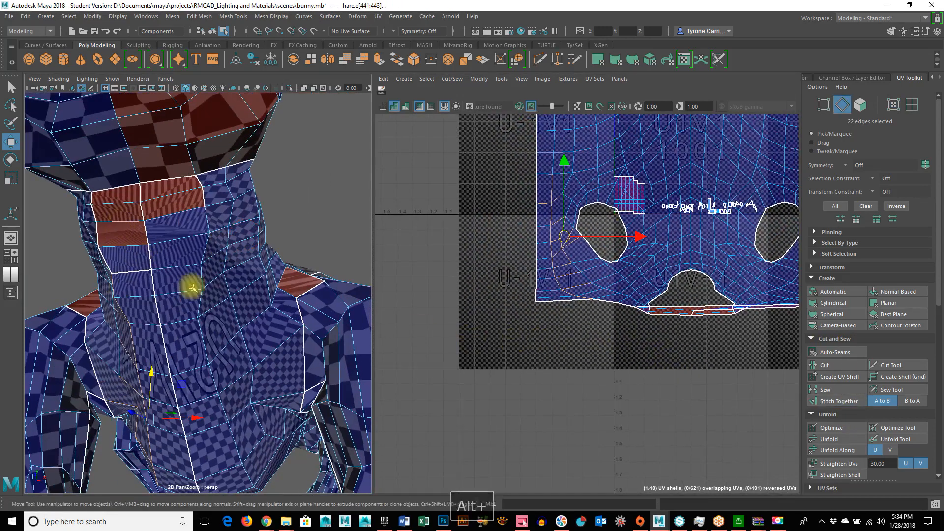
{"action": "middle_click_drag", "start_coordinate": [644, 315], "coordinate": [574, 265], "text": "alt"}
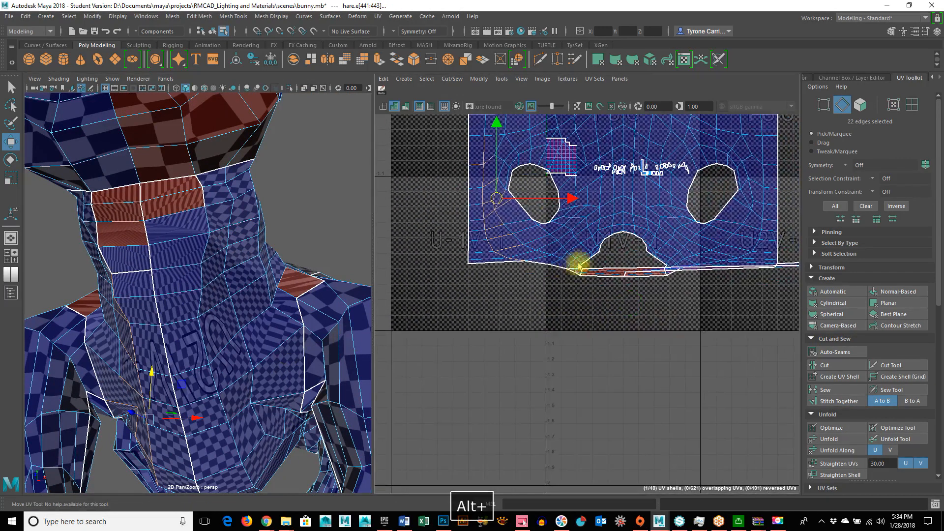
Step: Select the two UVs at the end of the leftover throat piece and move them below the torso shell
{"action": "right_click_drag", "start_coordinate": [620, 269], "coordinate": [609, 267]}
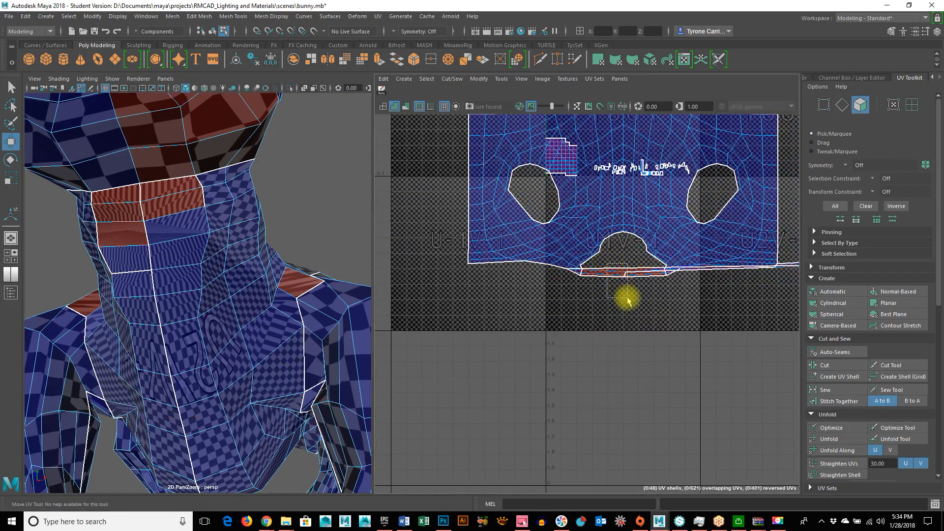
{"action": "left_click_drag", "start_coordinate": [627, 300], "coordinate": [627, 300]}
{"action": "right_click_drag", "start_coordinate": [719, 364], "coordinate": [621, 356], "text": "alt"}
{"action": "middle_click_drag", "start_coordinate": [605, 305], "coordinate": [520, 291], "text": "alt"}
{"action": "right_click_drag", "start_coordinate": [753, 300], "coordinate": [723, 242]}
{"action": "left_click_drag", "start_coordinate": [723, 242], "coordinate": [608, 339]}
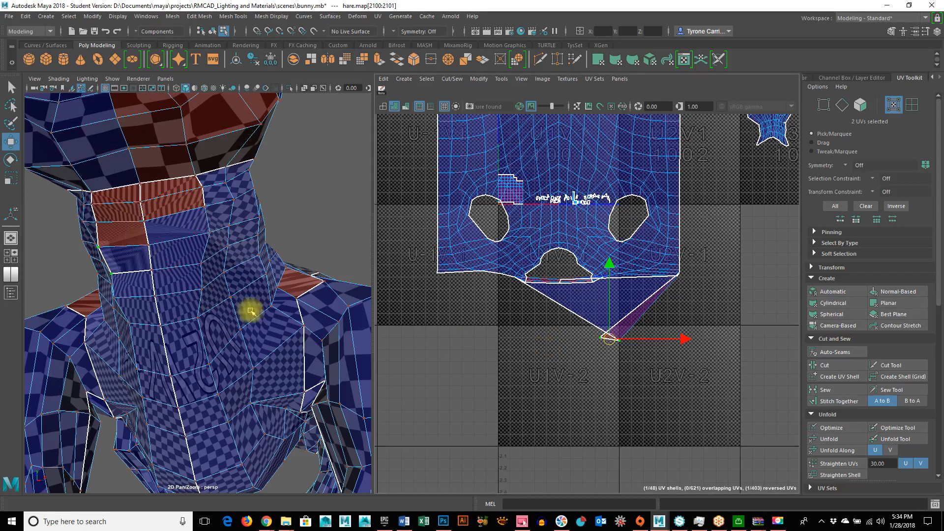
Step: Select the faces of the pulled-out throat piece and examine where they sit on the neck
{"action": "right_click_drag", "start_coordinate": [567, 294], "coordinate": [572, 311]}
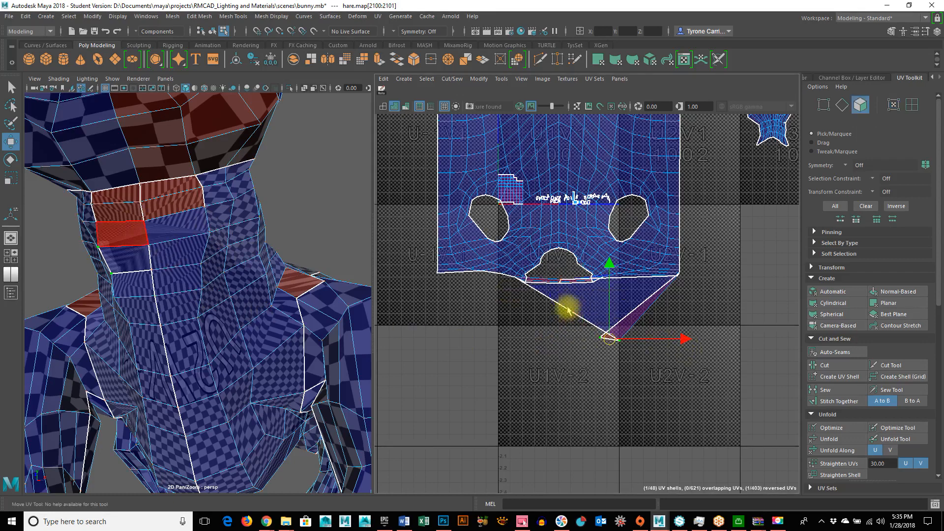
{"action": "left_click", "coordinate": [542, 283]}
{"action": "left_click_drag", "start_coordinate": [654, 377], "coordinate": [676, 379]}
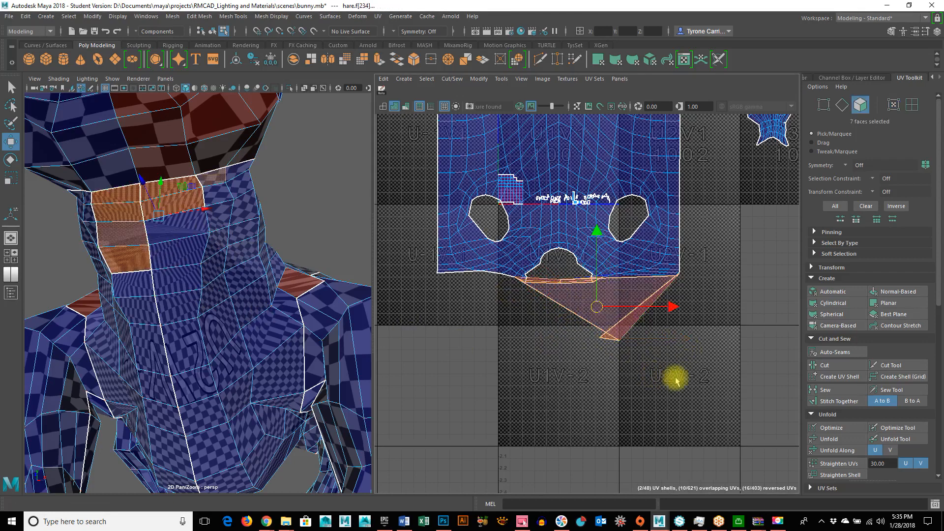
{"action": "left_click_drag", "start_coordinate": [201, 320], "coordinate": [236, 347], "text": "alt"}
{"action": "right_click_drag", "start_coordinate": [237, 347], "coordinate": [273, 365], "text": "alt"}
{"action": "left_click_drag", "start_coordinate": [256, 372], "coordinate": [270, 368], "text": "alt"}
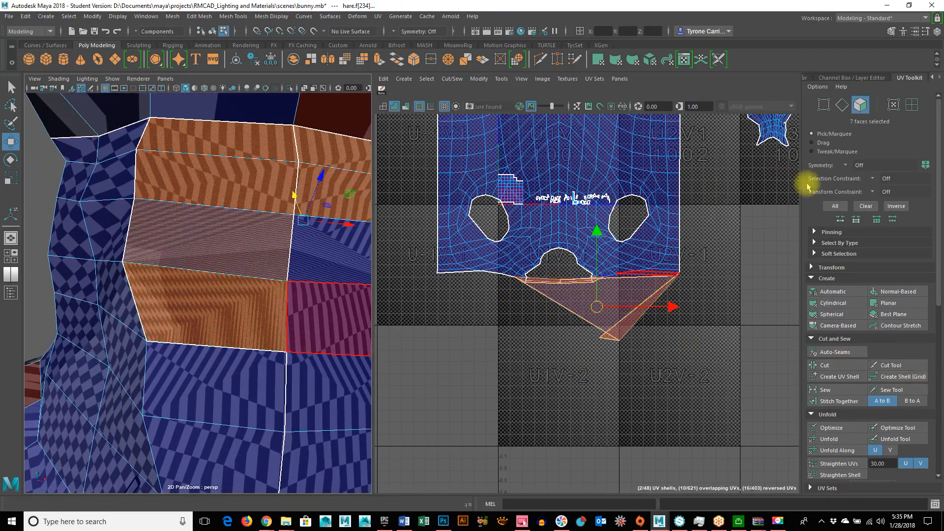
Step: Select the four consecutive side seam edges of the throat from the jaw down and sew their UVs together
{"action": "right_click_drag", "start_coordinate": [196, 158], "coordinate": [204, 89]}
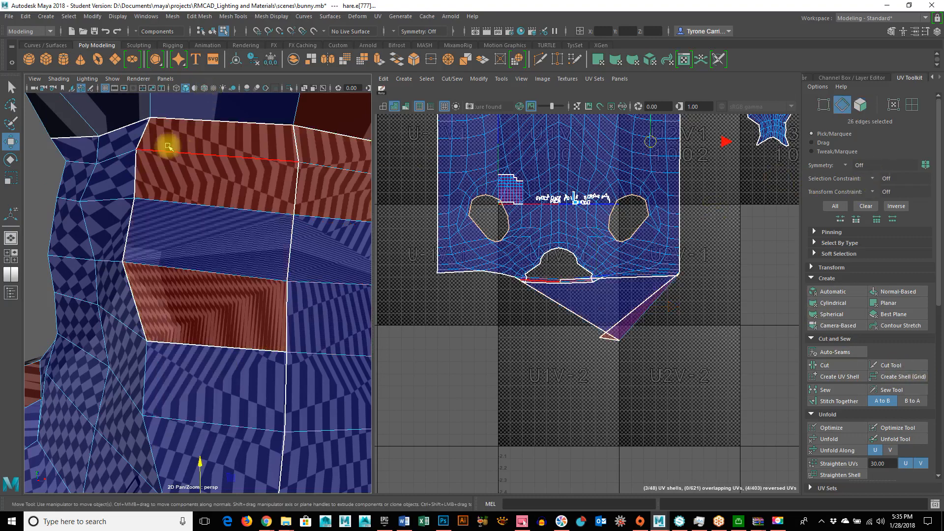
{"action": "left_click", "coordinate": [150, 134]}
{"action": "left_click", "coordinate": [134, 180], "text": "shift"}
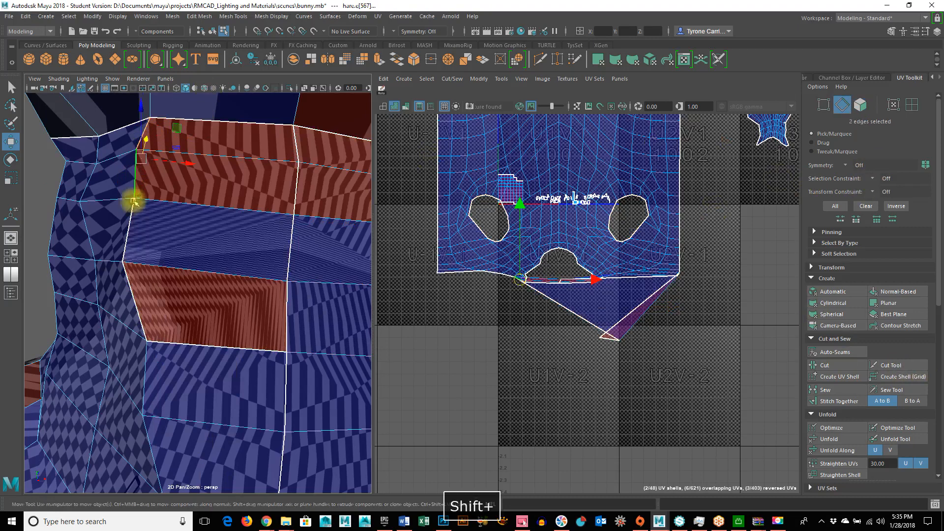
{"action": "left_click", "coordinate": [132, 222], "text": "shift"}
{"action": "left_click", "coordinate": [131, 291], "text": "shift"}
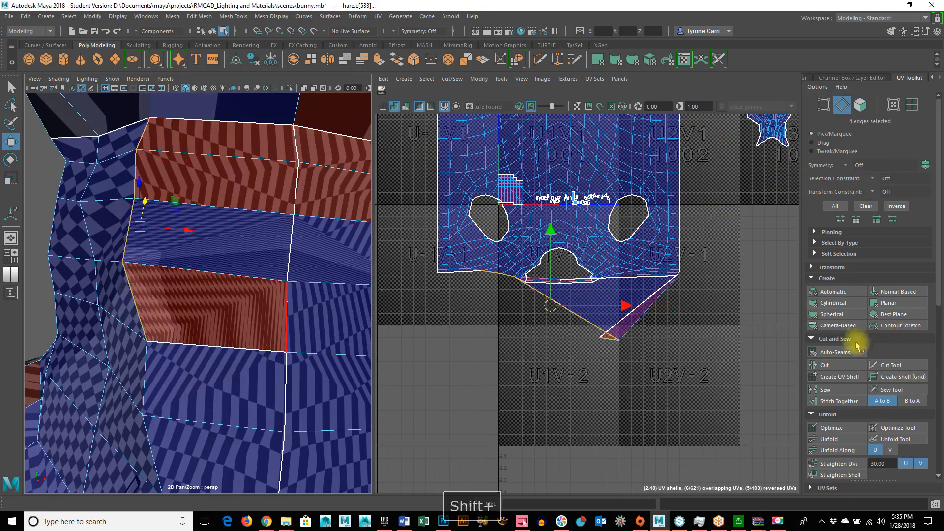
{"action": "left_click", "coordinate": [852, 393]}
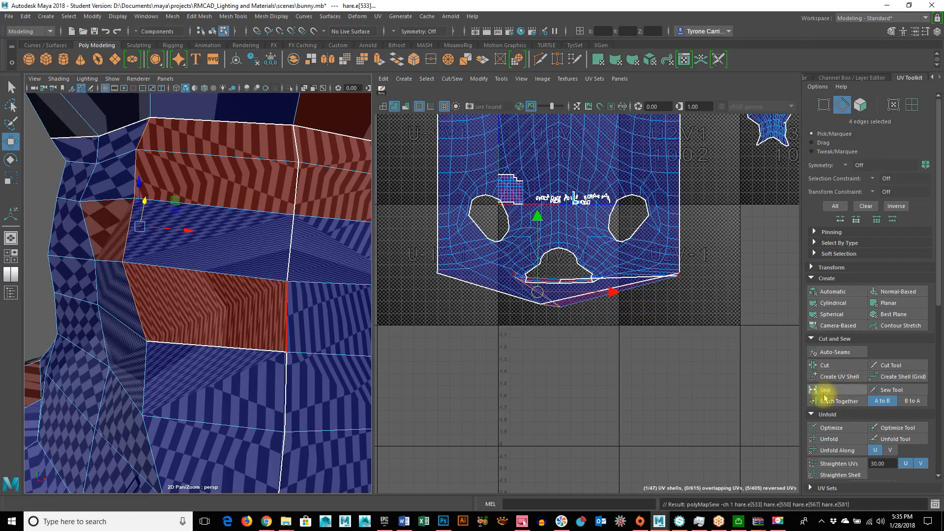
{"action": "right_click_drag", "start_coordinate": [476, 328], "coordinate": [736, 357], "text": "alt"}
{"action": "middle_click_drag", "start_coordinate": [658, 328], "coordinate": [540, 344], "text": "alt"}
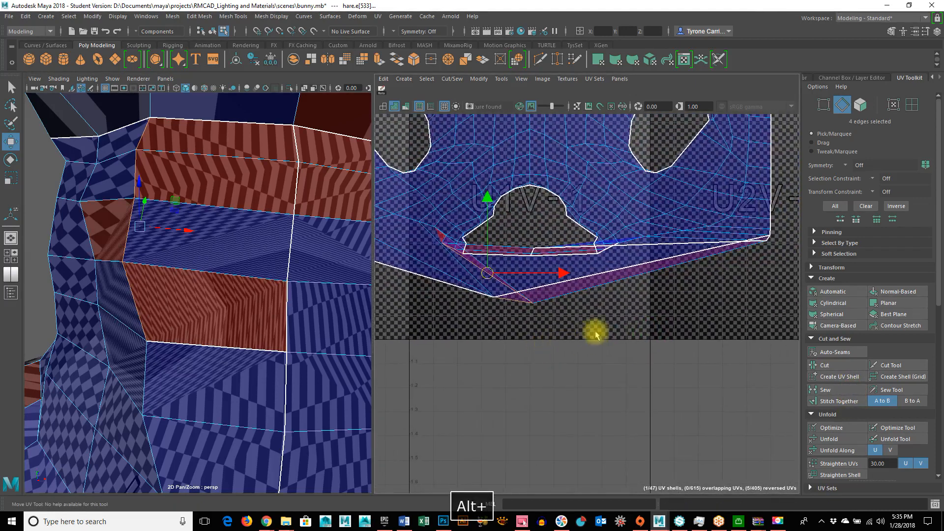
{"action": "right_click_drag", "start_coordinate": [589, 336], "coordinate": [677, 312], "text": "alt"}
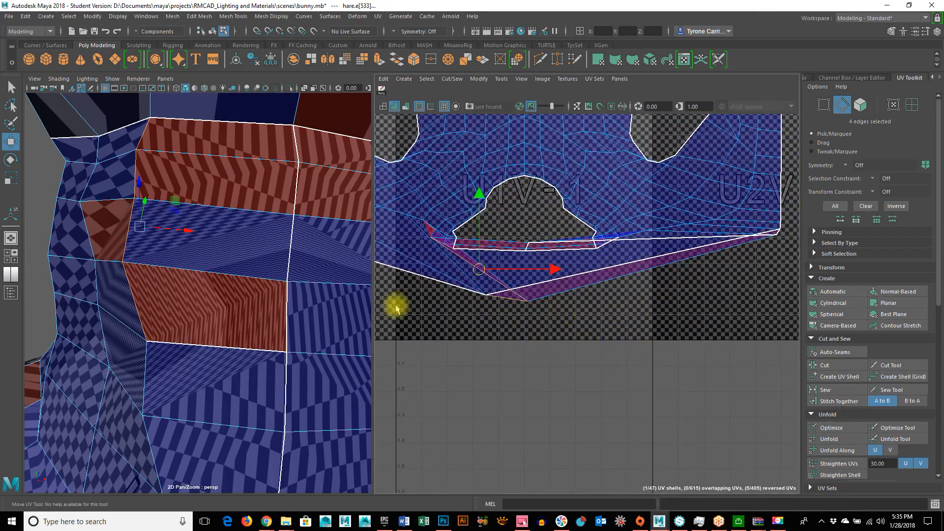
Step: Select all UVs of the torso shell and optimize them, fixing the mesh's non-manifold geometry
{"action": "left_click_drag", "start_coordinate": [277, 316], "coordinate": [261, 314], "text": "alt"}
{"action": "right_click_drag", "start_coordinate": [261, 314], "coordinate": [244, 327], "text": "alt"}
{"action": "left_click_drag", "start_coordinate": [244, 326], "coordinate": [177, 331], "text": "alt"}
{"action": "right_click_drag", "start_coordinate": [698, 305], "coordinate": [527, 295], "text": "alt"}
{"action": "right_click_drag", "start_coordinate": [659, 232], "coordinate": [689, 231]}
{"action": "left_click_drag", "start_coordinate": [622, 187], "coordinate": [762, 281]}
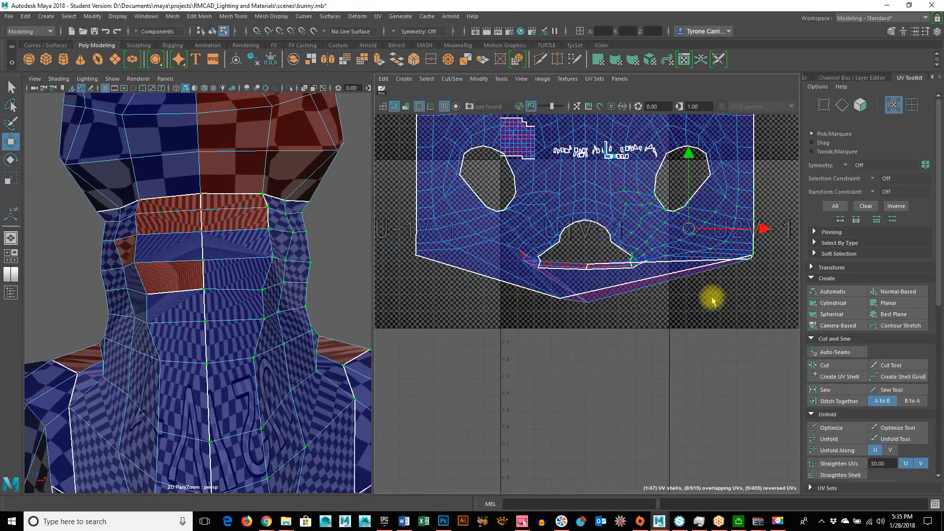
{"action": "right_click_drag", "start_coordinate": [679, 285], "coordinate": [711, 311], "text": "ctrl"}
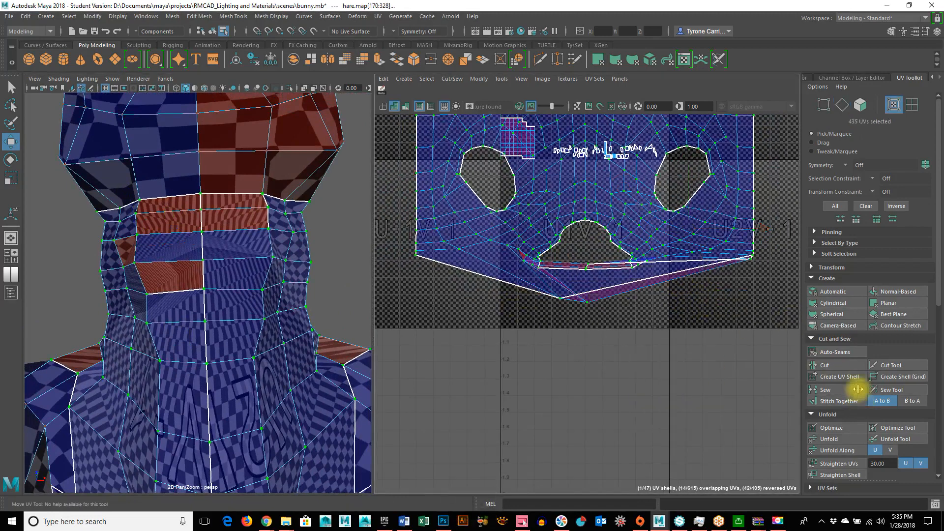
{"action": "left_click", "coordinate": [849, 426]}
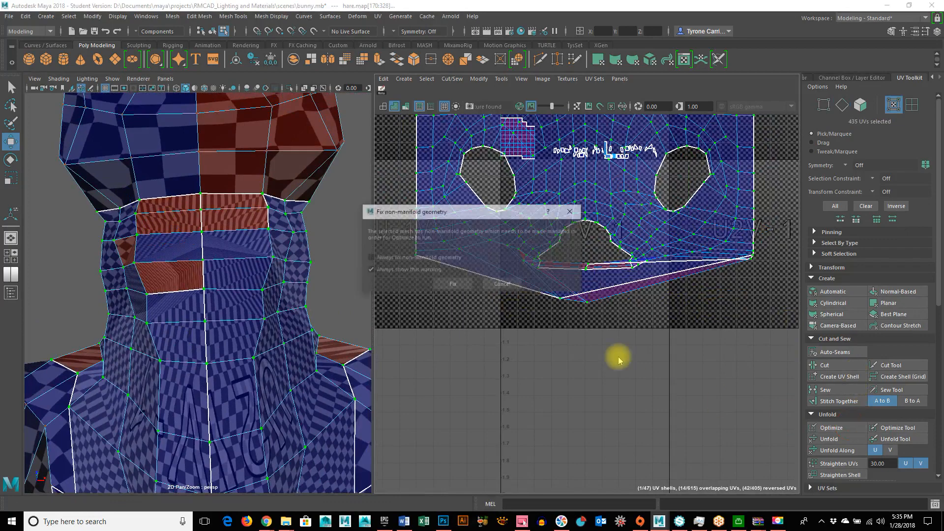
{"action": "left_click", "coordinate": [452, 286]}
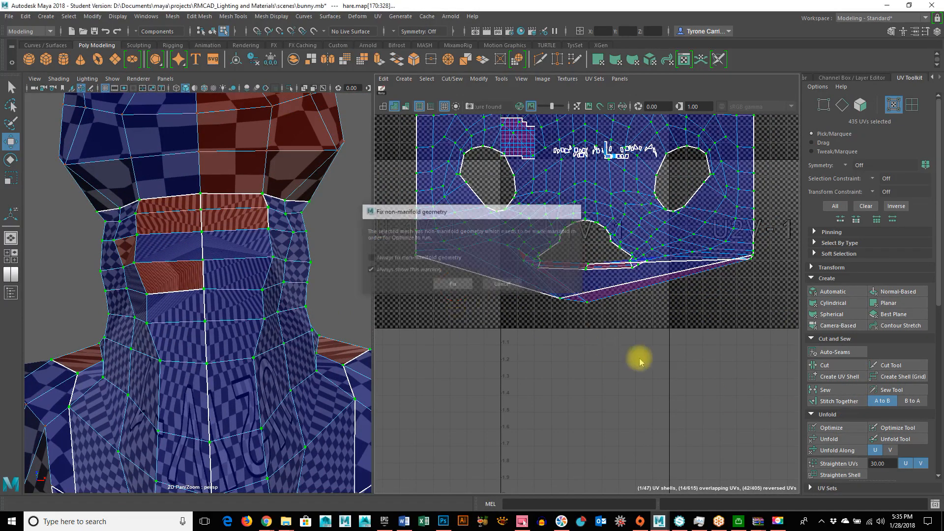
Step: Inspect the optimized torso shell around its neck end and undo the optimization
{"action": "right_click_drag", "start_coordinate": [690, 361], "coordinate": [563, 350], "text": "alt"}
{"action": "middle_click_drag", "start_coordinate": [559, 319], "coordinate": [551, 354], "text": "alt"}
{"action": "right_click_drag", "start_coordinate": [551, 355], "coordinate": [738, 390], "text": "alt"}
{"action": "middle_click_drag", "start_coordinate": [657, 348], "coordinate": [587, 378], "text": "alt"}
{"action": "right_click_drag", "start_coordinate": [679, 390], "coordinate": [632, 312], "text": "alt"}
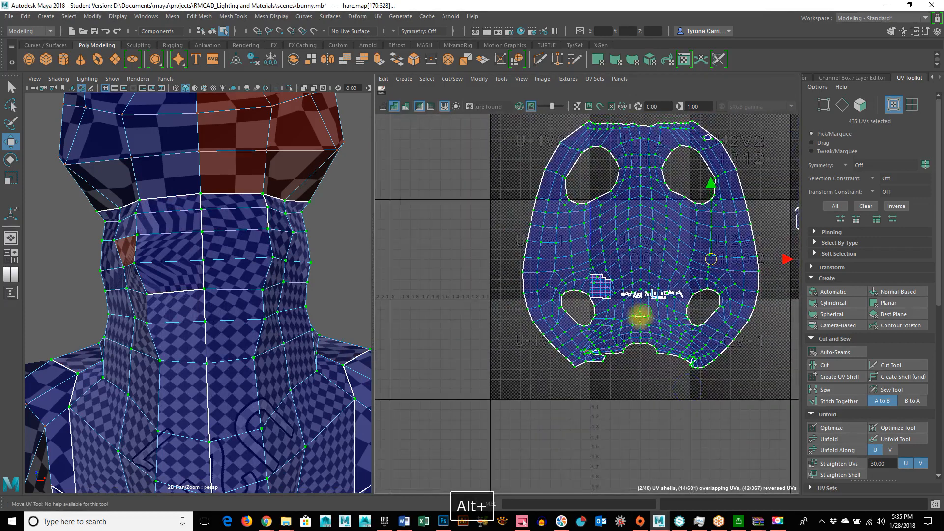
{"action": "middle_click_drag", "start_coordinate": [633, 312], "coordinate": [615, 346], "text": "alt"}
{"action": "key", "text": "z"}
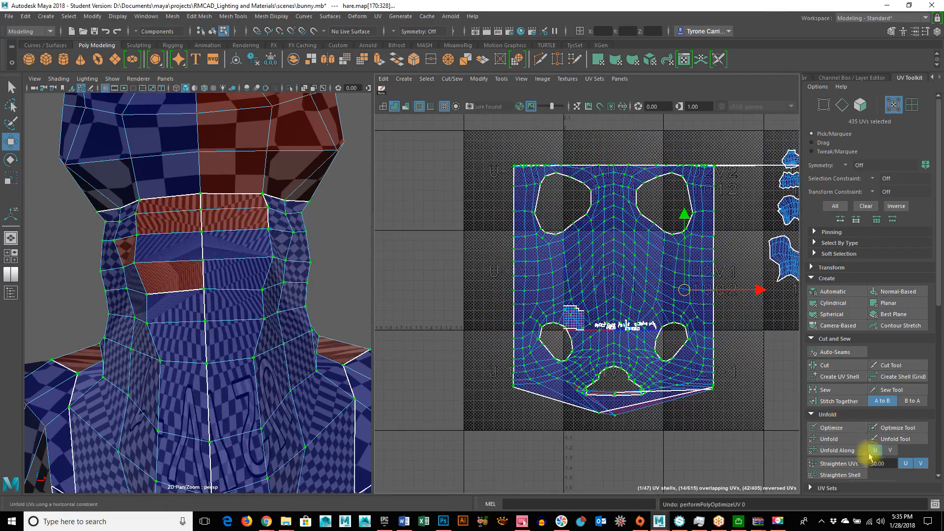
Step: Unfold the torso shell along U and V, and optimize it with the non-manifold geometry fix
{"action": "left_click", "coordinate": [842, 451]}
{"action": "left_click", "coordinate": [890, 450]}
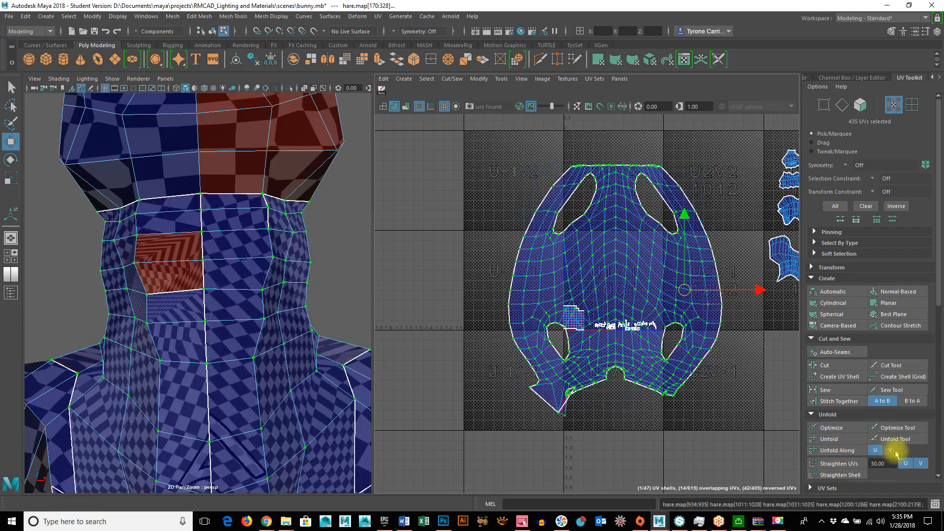
{"action": "left_click", "coordinate": [828, 451]}
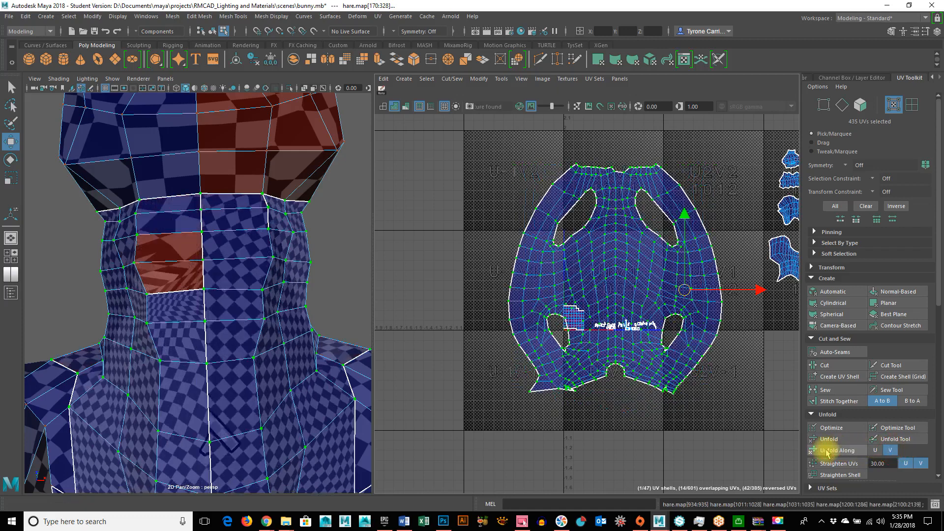
{"action": "left_click", "coordinate": [842, 428]}
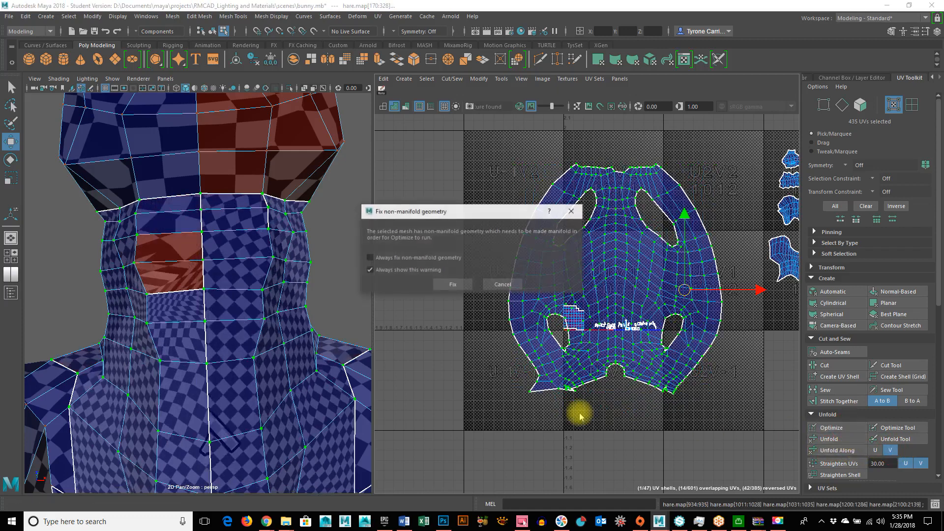
{"action": "left_click", "coordinate": [453, 285]}
Step: Move the unfolded torso shell into the neighbouring UV tile and scale it down uniformly
{"action": "left_click_drag", "start_coordinate": [258, 337], "coordinate": [226, 285], "text": "alt"}
{"action": "middle_click_drag", "start_coordinate": [626, 341], "coordinate": [610, 372], "text": "alt"}
{"action": "right_click_drag", "start_coordinate": [569, 362], "coordinate": [629, 342], "text": "alt"}
{"action": "middle_click_drag", "start_coordinate": [629, 342], "coordinate": [672, 301], "text": "alt"}
{"action": "left_click_drag", "start_coordinate": [628, 255], "coordinate": [457, 243]}
{"action": "left_click_drag", "start_coordinate": [275, 310], "coordinate": [145, 339], "text": "alt"}
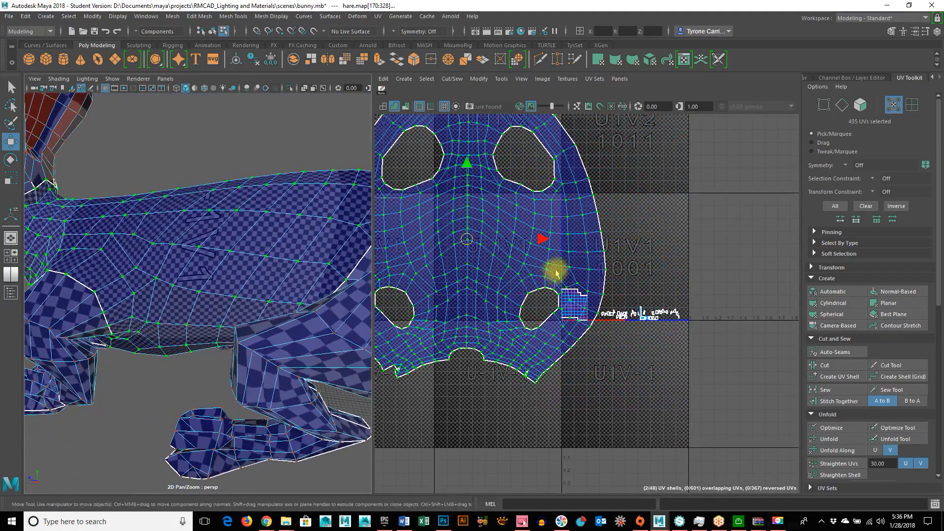
{"action": "key", "text": "r"}
{"action": "middle_click_drag", "start_coordinate": [626, 169], "coordinate": [572, 211]}
Step: Examine the checker pattern over the bunny's back, neck and flank for stretching
{"action": "left_click_drag", "start_coordinate": [305, 248], "coordinate": [167, 232], "text": "alt"}
{"action": "right_click_drag", "start_coordinate": [459, 272], "coordinate": [698, 294], "text": "alt"}
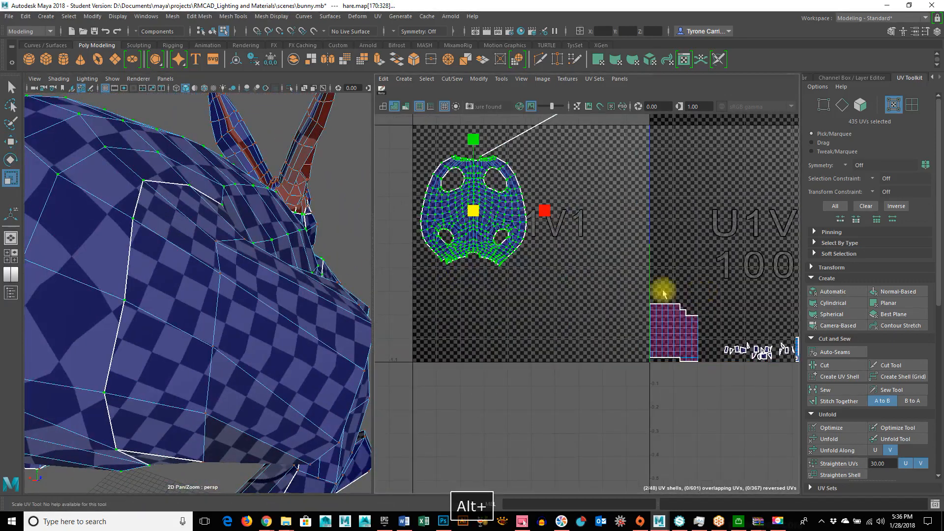
{"action": "middle_click_drag", "start_coordinate": [403, 270], "coordinate": [499, 315], "text": "alt"}
{"action": "right_click_drag", "start_coordinate": [500, 315], "coordinate": [709, 337], "text": "alt"}
{"action": "left_click_drag", "start_coordinate": [233, 356], "coordinate": [74, 348], "text": "alt"}
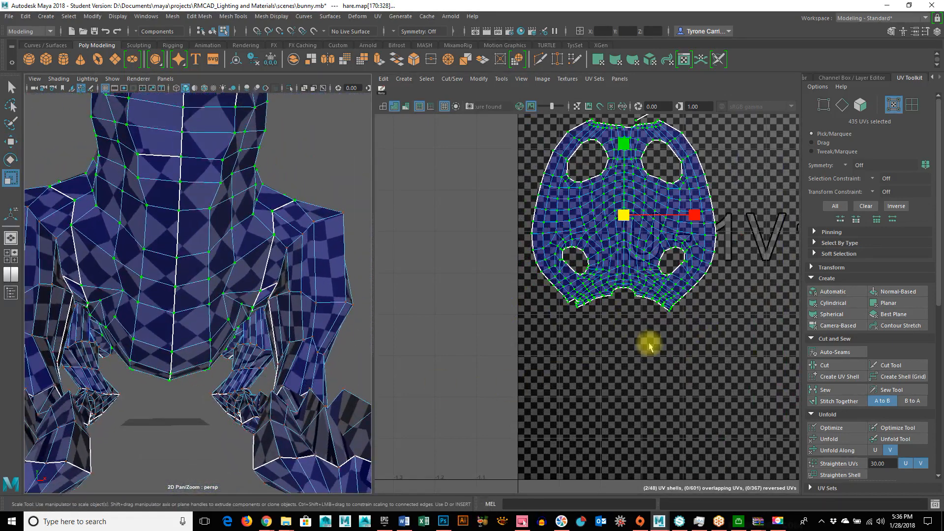
{"action": "left_click_drag", "start_coordinate": [236, 309], "coordinate": [332, 255], "text": "alt"}
{"action": "left_click_drag", "start_coordinate": [243, 292], "coordinate": [278, 308], "text": "alt"}
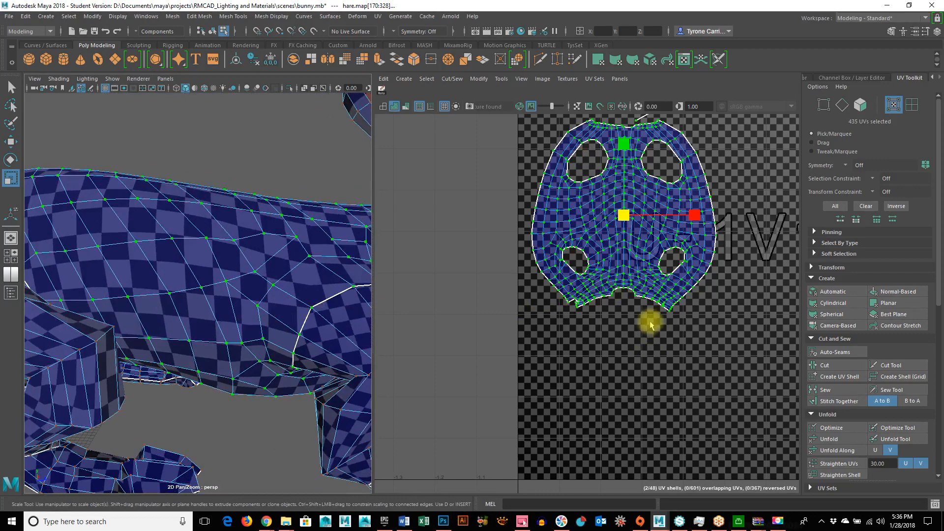
Step: Undo the torso shell's scaling, move, optimization and unfolding
{"action": "key", "text": "z"}
{"action": "key", "text": "z"}
{"action": "key", "text": "z"}
{"action": "right_click_drag", "start_coordinate": [761, 359], "coordinate": [525, 352], "text": "alt"}
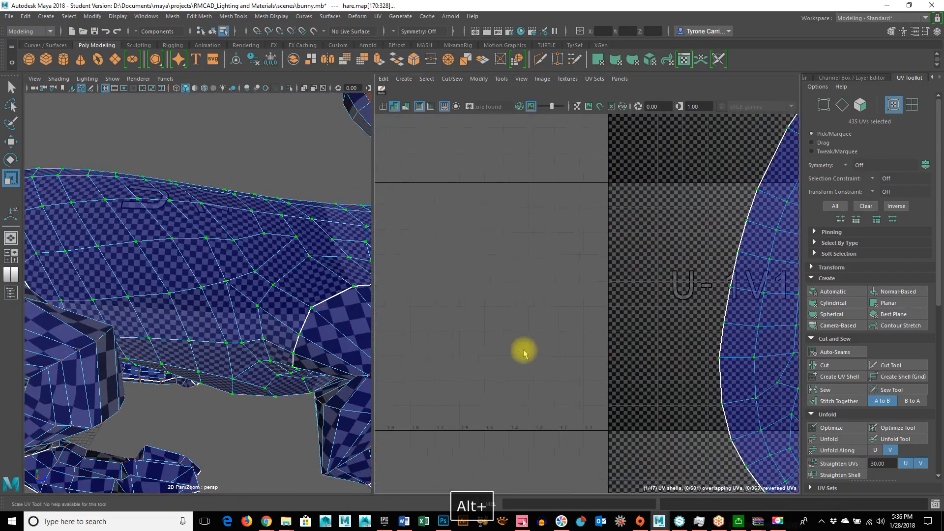
{"action": "middle_click_drag", "start_coordinate": [713, 310], "coordinate": [498, 314], "text": "alt"}
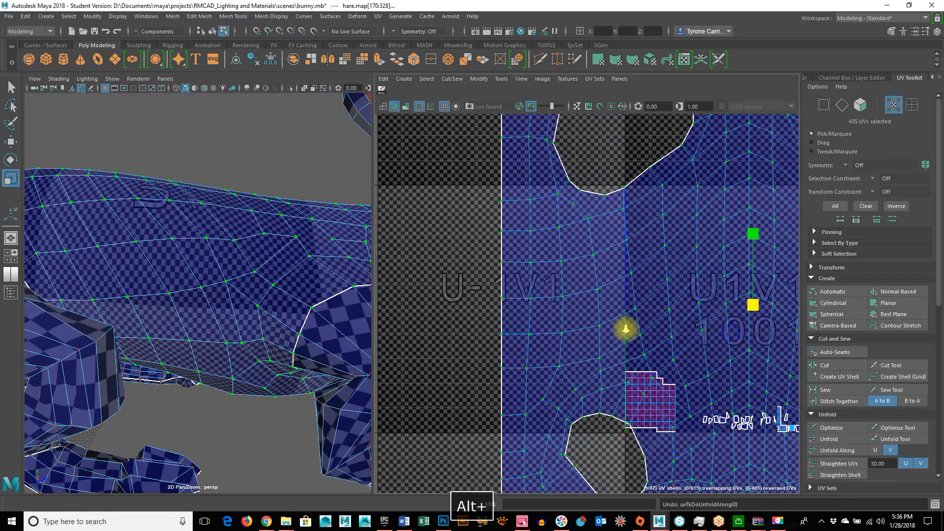
Step: Scale the torso shell down uniformly and move it into the empty UV tile beside the 0–1 space
{"action": "right_click_drag", "start_coordinate": [670, 329], "coordinate": [465, 324], "text": "alt"}
{"action": "left_click_drag", "start_coordinate": [740, 320], "coordinate": [687, 375]}
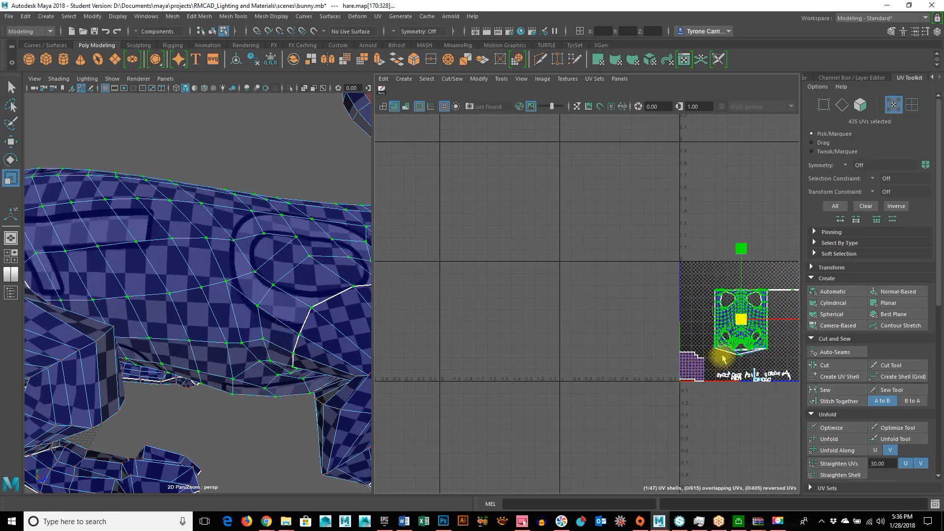
{"action": "key", "text": "w"}
{"action": "left_click_drag", "start_coordinate": [739, 322], "coordinate": [608, 306]}
Step: Select the nine distorted faces across the front of the throat, including the small one at the side
{"action": "left_click_drag", "start_coordinate": [286, 322], "coordinate": [260, 328], "text": "alt"}
{"action": "mouse_move", "coordinate": [252, 328]}
{"action": "right_mouse_down", "text": "alt"}
{"action": "mouse_move", "coordinate": [209, 308]}
{"action": "mouse_move", "coordinate": [244, 326]}
{"action": "right_mouse_up", "text": "alt"}
{"action": "left_click_drag", "start_coordinate": [190, 318], "coordinate": [196, 305], "text": "alt"}
{"action": "right_click_drag", "start_coordinate": [215, 238], "coordinate": [221, 266]}
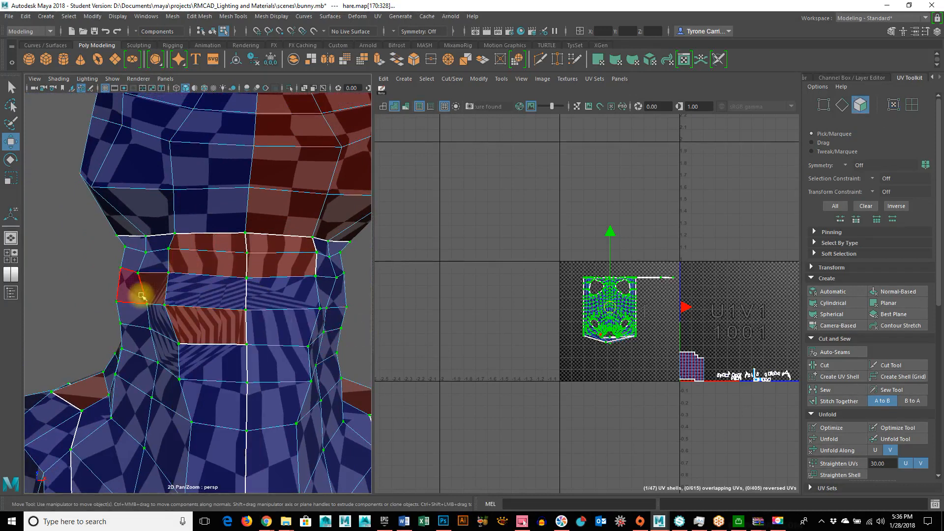
{"action": "left_click", "coordinate": [161, 292]}
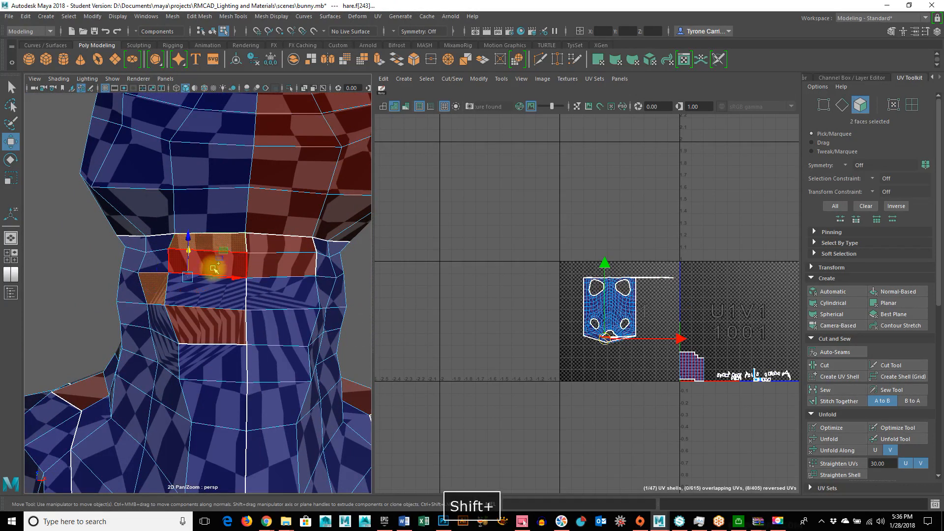
{"action": "left_click", "coordinate": [267, 273], "text": "shift"}
{"action": "left_click", "coordinate": [282, 252], "text": "shift"}
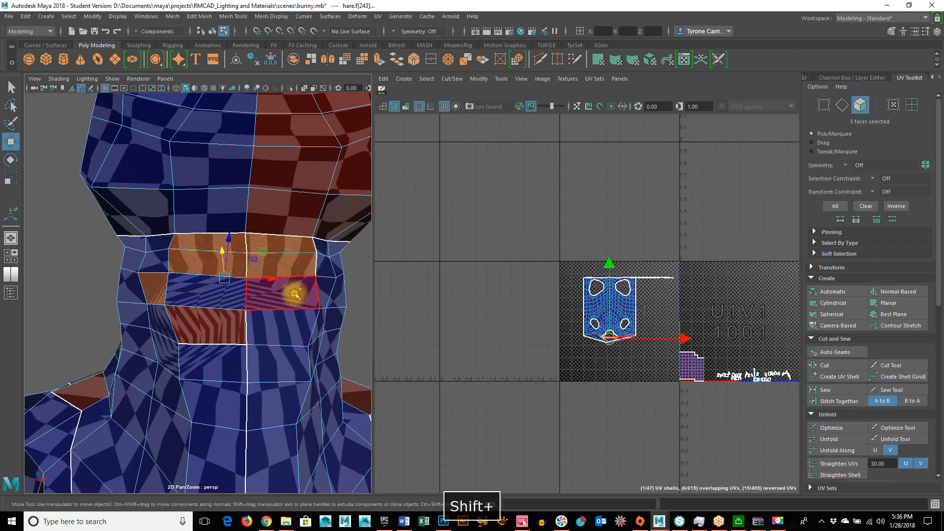
{"action": "left_click", "coordinate": [293, 293], "text": "shift"}
{"action": "left_click", "coordinate": [213, 296], "text": "shift"}
{"action": "left_click", "coordinate": [242, 329], "text": "shift"}
{"action": "left_click", "coordinate": [281, 331], "text": "shift"}
Step: Planar-map the selected throat faces from the camera's front view, keeping the image width/height ratio
{"action": "right_click_drag", "start_coordinate": [255, 338], "coordinate": [244, 362], "text": "alt"}
{"action": "left_click_drag", "start_coordinate": [244, 362], "coordinate": [253, 392], "text": "alt"}
{"action": "right_click_drag", "start_coordinate": [209, 433], "coordinate": [293, 428], "text": "alt"}
{"action": "left_click_drag", "start_coordinate": [293, 428], "coordinate": [274, 400], "text": "alt"}
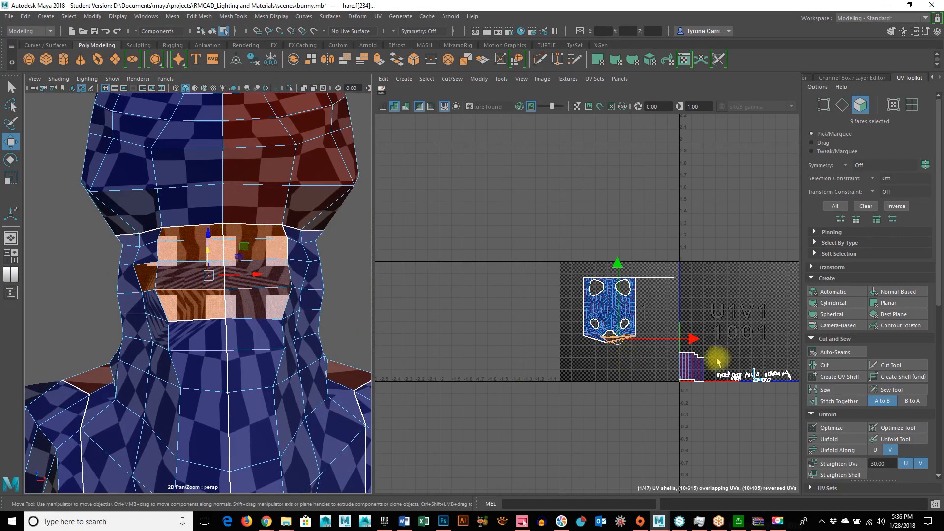
{"action": "left_click", "coordinate": [903, 306], "text": "shift"}
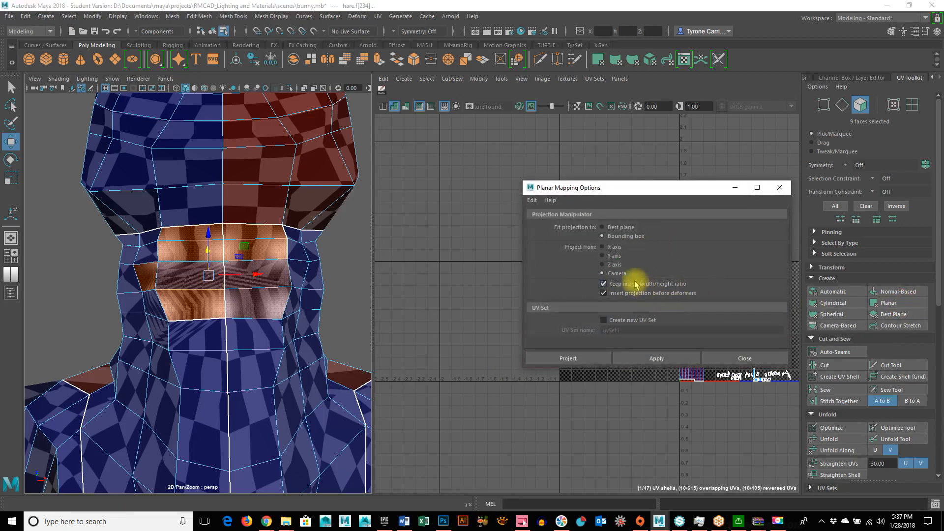
{"action": "left_click", "coordinate": [584, 359]}
{"action": "right_click_drag", "start_coordinate": [740, 367], "coordinate": [698, 366], "text": "alt"}
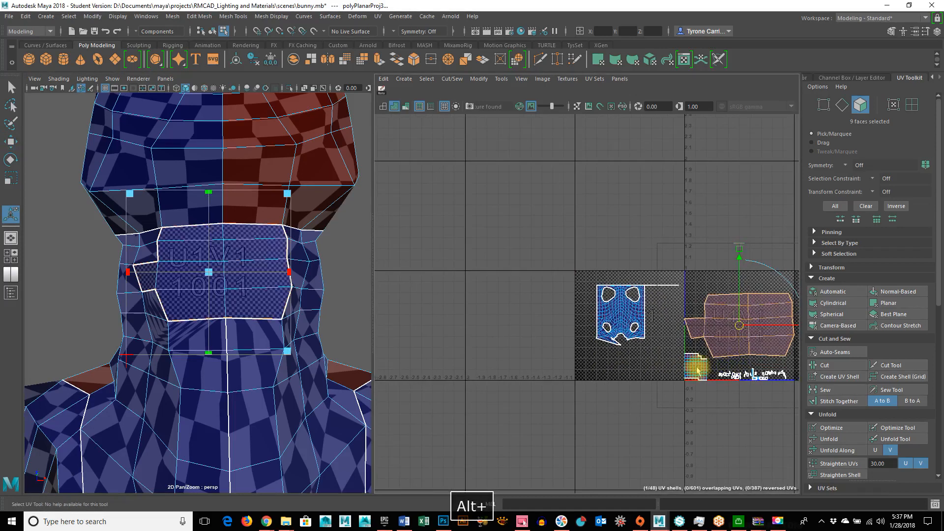
Step: Select all UVs of the new throat shell, scale it down and place it below the torso shell
{"action": "right_click_drag", "start_coordinate": [740, 323], "coordinate": [717, 274]}
{"action": "left_click", "coordinate": [770, 353]}
{"action": "right_click_drag", "start_coordinate": [730, 315], "coordinate": [756, 330], "text": "ctrl"}
{"action": "key", "text": "e"}
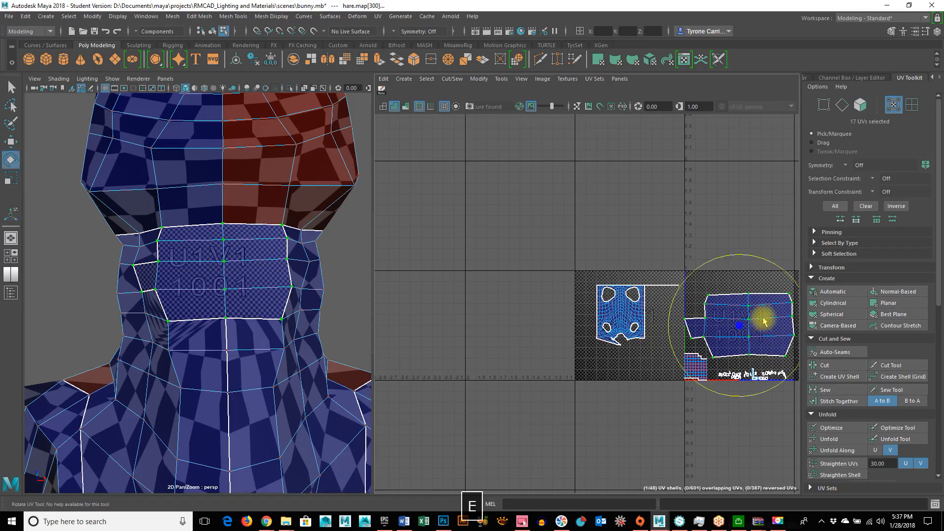
{"action": "key", "text": "r"}
{"action": "middle_click_drag", "start_coordinate": [782, 287], "coordinate": [638, 355]}
{"action": "key", "text": "w"}
Step: Select the two stray UVs on the torso shell's lower edge and move them back in line with the border
{"action": "right_click_drag", "start_coordinate": [639, 354], "coordinate": [727, 369], "text": "alt"}
{"action": "middle_click_drag", "start_coordinate": [646, 334], "coordinate": [518, 344], "text": "alt"}
{"action": "right_click_drag", "start_coordinate": [563, 341], "coordinate": [613, 333], "text": "alt"}
{"action": "middle_click_drag", "start_coordinate": [562, 300], "coordinate": [692, 351], "text": "alt"}
{"action": "left_click_drag", "start_coordinate": [684, 342], "coordinate": [772, 408]}
{"action": "left_click_drag", "start_coordinate": [707, 359], "coordinate": [595, 328]}
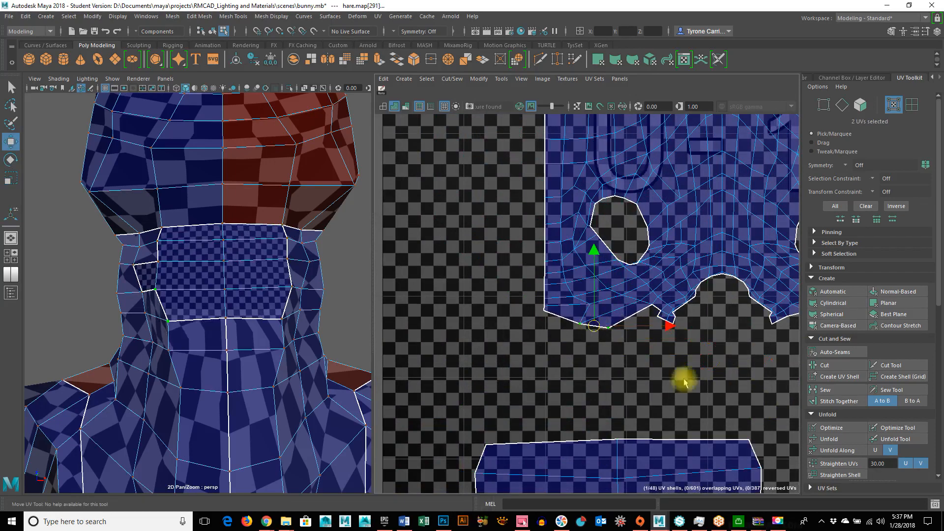
Step: Scale the whole throat shell to match the torso's checker size and center it below the neck opening
{"action": "scroll", "coordinate": [573, 384], "scroll_direction": "down", "scroll_amount": 2}
{"action": "middle_click_drag", "start_coordinate": [586, 390], "coordinate": [565, 369], "text": "alt"}
{"action": "right_click", "coordinate": [519, 389]}
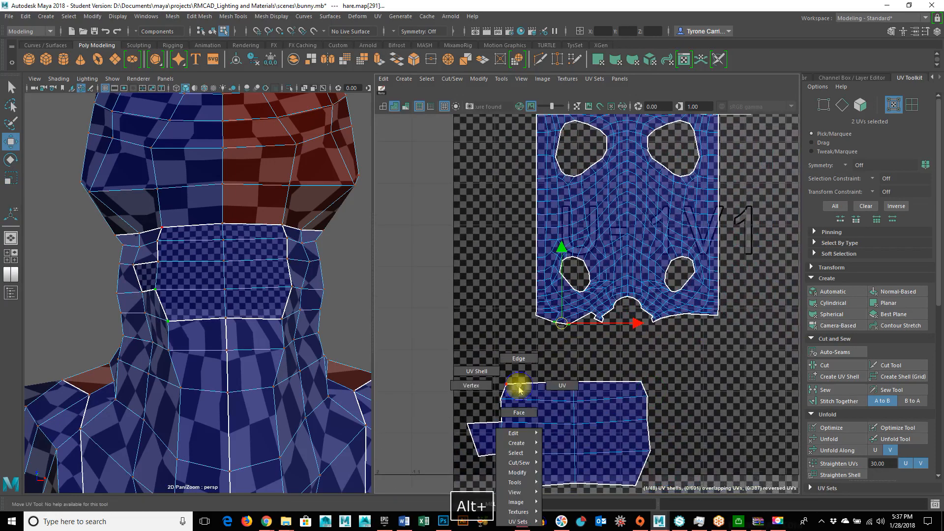
{"action": "left_click_drag", "start_coordinate": [444, 358], "coordinate": [723, 491]}
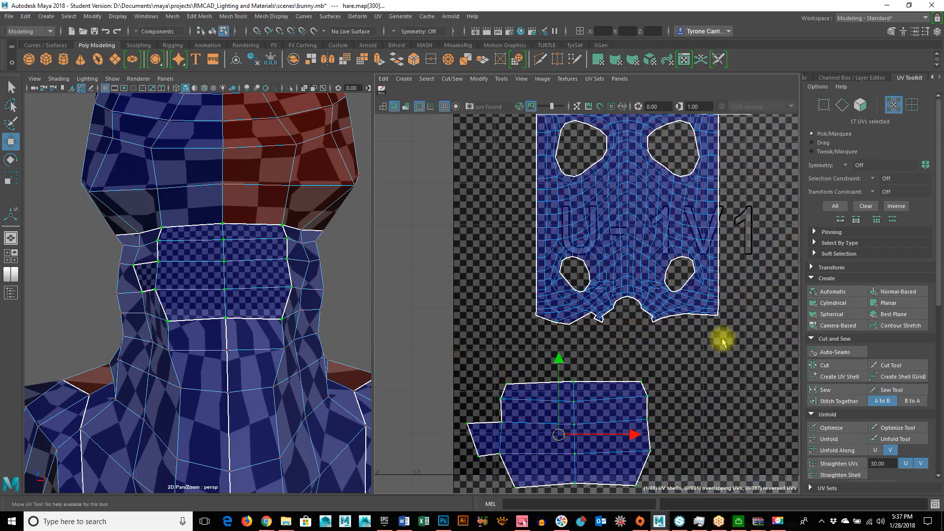
{"action": "key", "text": "r"}
{"action": "middle_click_drag", "start_coordinate": [748, 295], "coordinate": [691, 320]}
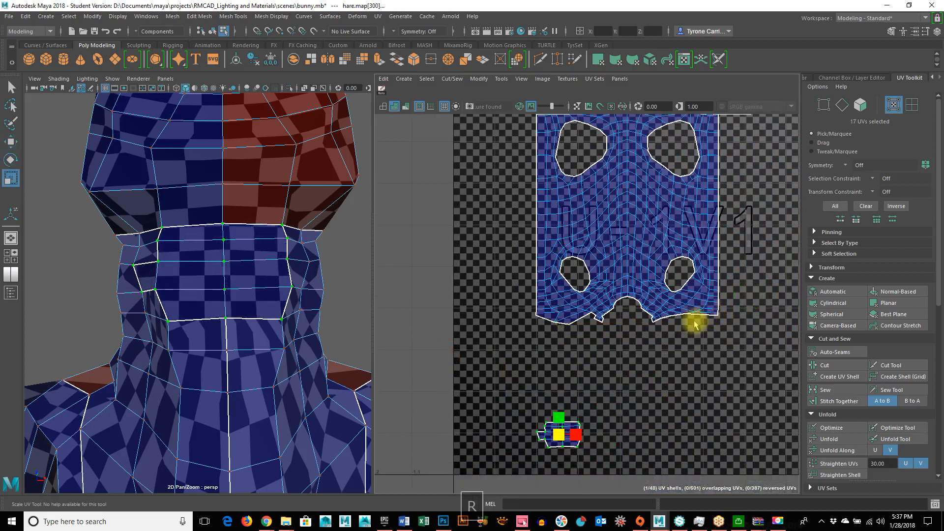
{"action": "key", "text": "w"}
{"action": "middle_click_drag", "start_coordinate": [550, 440], "coordinate": [619, 369]}
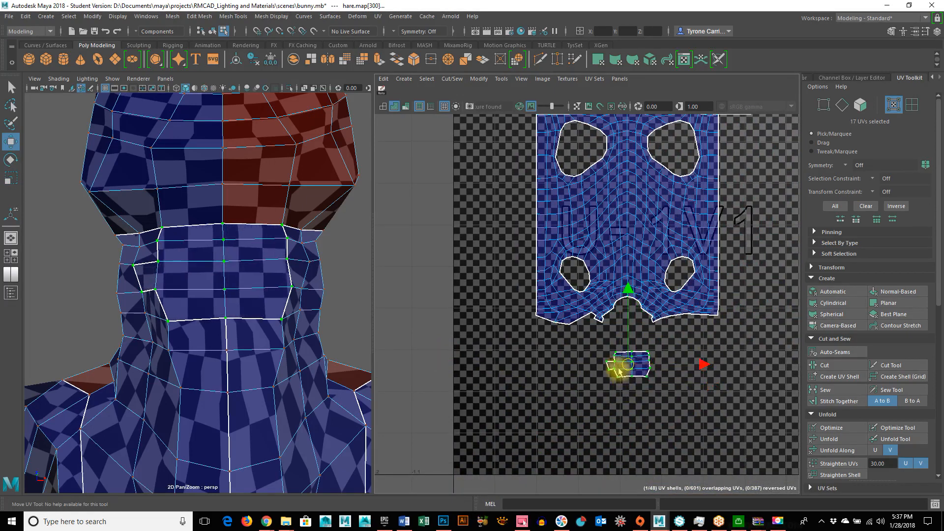
Step: Select the throat shell's vertical center line edges and cut the shell into two halves
{"action": "right_click_drag", "start_coordinate": [571, 371], "coordinate": [723, 375], "text": "alt"}
{"action": "right_click_drag", "start_coordinate": [608, 374], "coordinate": [659, 301], "text": "alt"}
{"action": "right_click_drag", "start_coordinate": [672, 248], "coordinate": [670, 246]}
{"action": "left_click_drag", "start_coordinate": [619, 244], "coordinate": [640, 434]}
{"action": "left_click_drag", "start_coordinate": [652, 246], "coordinate": [683, 435], "text": "ctrl"}
{"action": "left_click_drag", "start_coordinate": [581, 247], "coordinate": [589, 392], "text": "ctrl"}
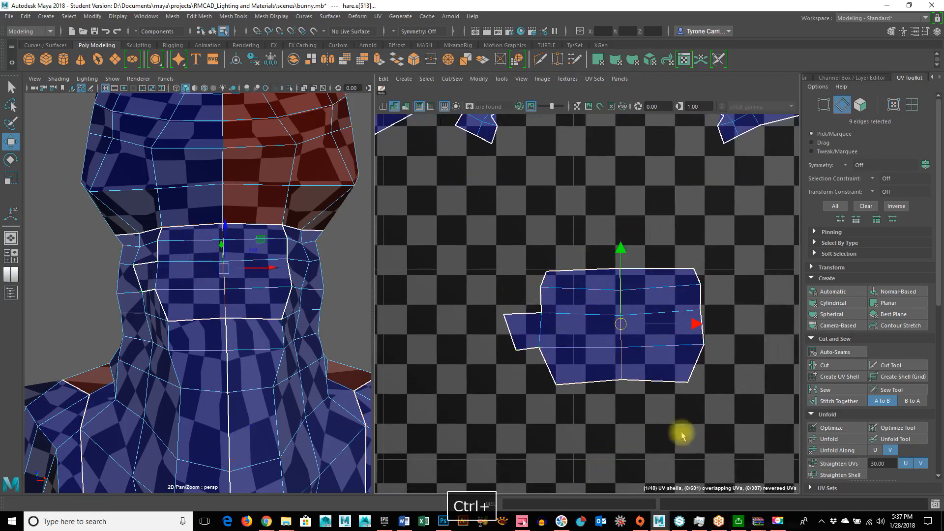
{"action": "left_click", "coordinate": [834, 368]}
Step: Select the outer side edges of the throat half without the side tab and stitch it to the torso shell
{"action": "right_click_drag", "start_coordinate": [687, 352], "coordinate": [675, 287], "text": "alt"}
{"action": "left_click_drag", "start_coordinate": [669, 274], "coordinate": [685, 308]}
{"action": "right_click_drag", "start_coordinate": [739, 370], "coordinate": [653, 377], "text": "alt"}
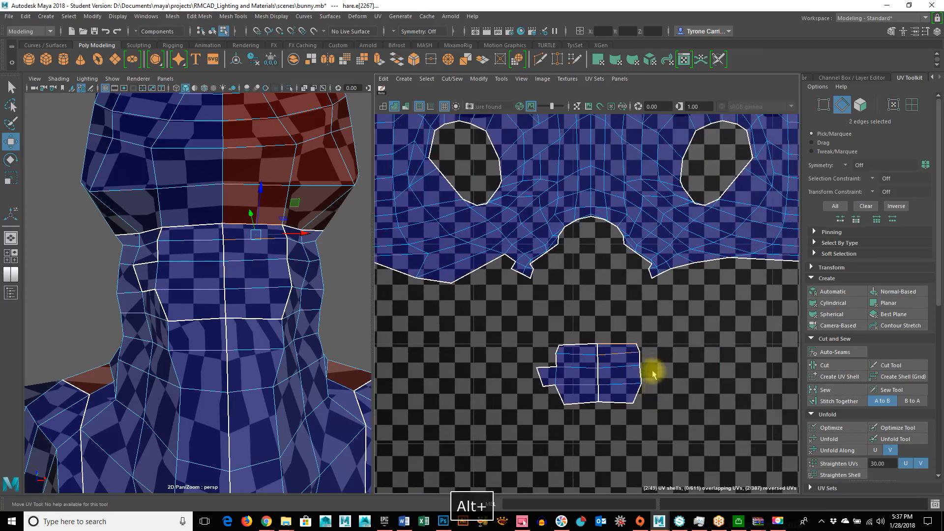
{"action": "key", "text": "f"}
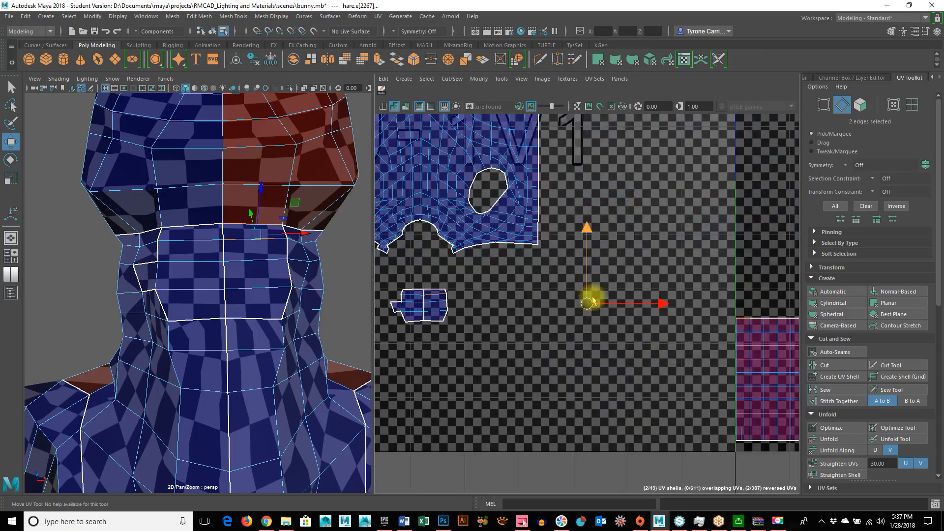
{"action": "right_click_drag", "start_coordinate": [688, 369], "coordinate": [569, 295], "text": "alt"}
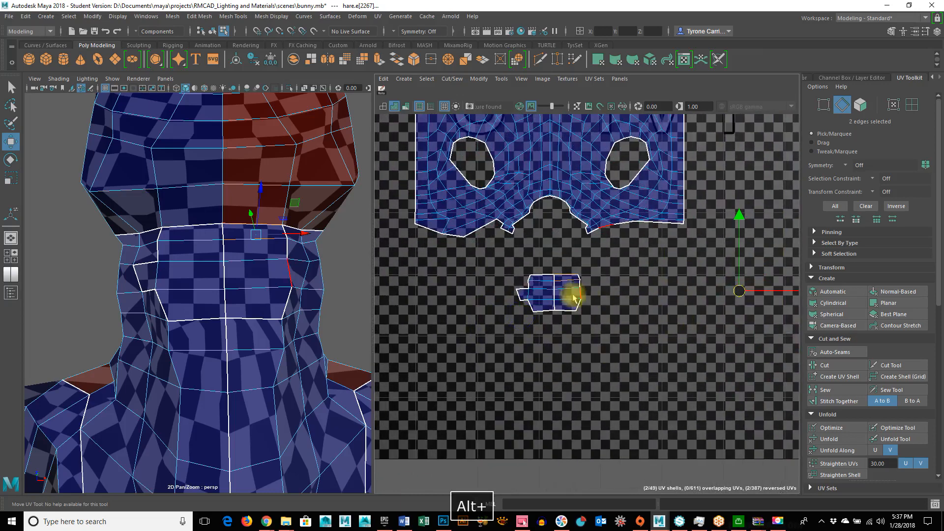
{"action": "left_click_drag", "start_coordinate": [578, 281], "coordinate": [584, 310]}
{"action": "right_click_drag", "start_coordinate": [534, 338], "coordinate": [624, 391], "text": "alt"}
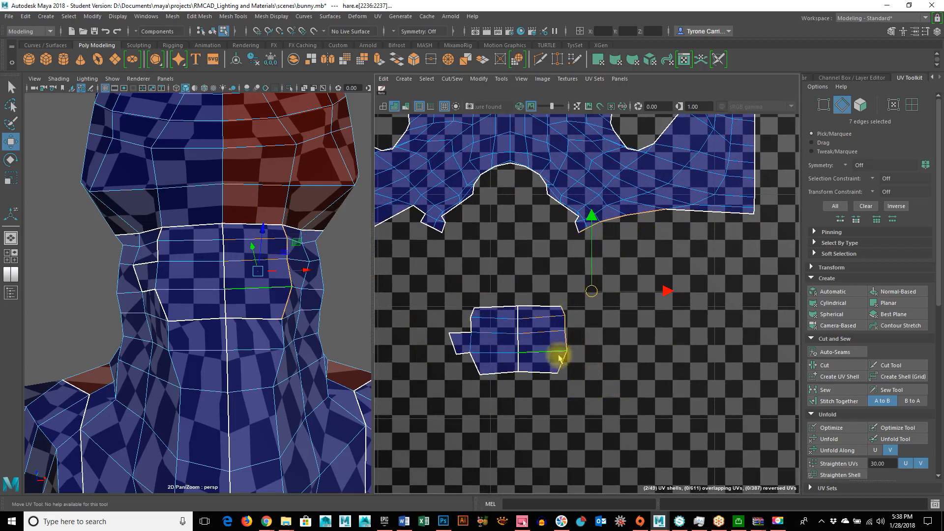
{"action": "left_click", "coordinate": [842, 402]}
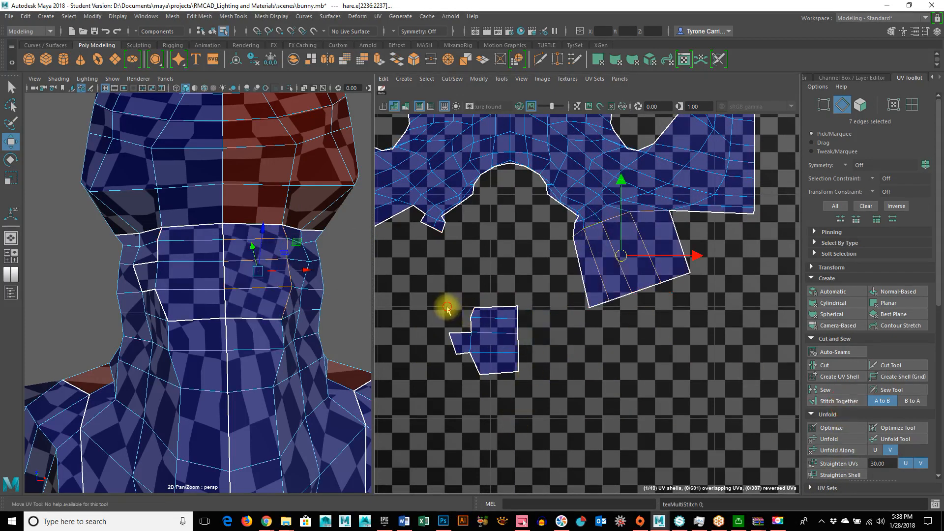
Step: Select the outer edges of the remaining throat half with the side tab and stitch it to the torso shell
{"action": "left_click_drag", "start_coordinate": [473, 400], "coordinate": [475, 399]}
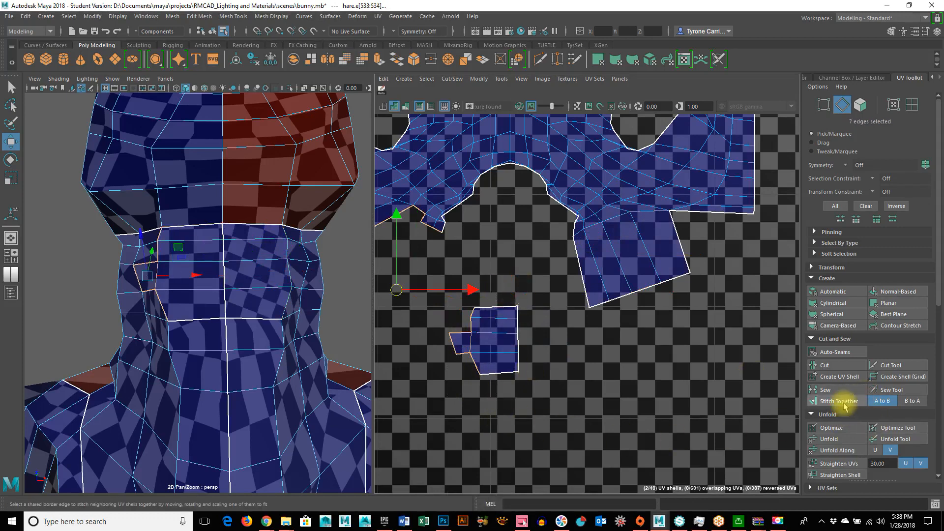
{"action": "left_click", "coordinate": [836, 400]}
{"action": "right_click_drag", "start_coordinate": [536, 340], "coordinate": [580, 320], "text": "alt"}
{"action": "middle_click_drag", "start_coordinate": [580, 320], "coordinate": [569, 354], "text": "alt"}
{"action": "right_click_drag", "start_coordinate": [482, 366], "coordinate": [677, 362], "text": "alt"}
{"action": "right_click_drag", "start_coordinate": [599, 372], "coordinate": [659, 376], "text": "alt"}
{"action": "middle_click_drag", "start_coordinate": [659, 376], "coordinate": [636, 369], "text": "alt"}
Step: Select the UVs around the neck opening and both throat flaps, and unfold them along V, along U, and along V again
{"action": "right_click_drag", "start_coordinate": [519, 318], "coordinate": [582, 315]}
{"action": "left_click_drag", "start_coordinate": [451, 254], "coordinate": [763, 444]}
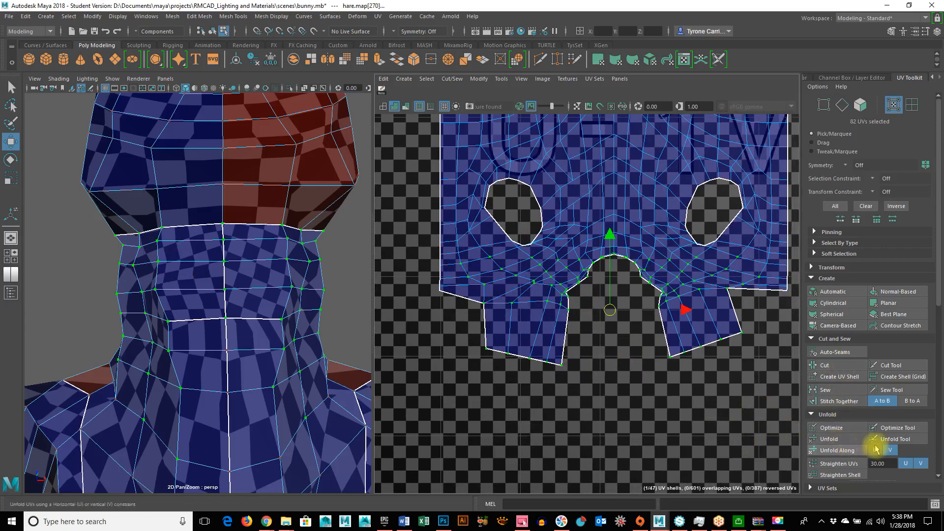
{"action": "left_click", "coordinate": [837, 451]}
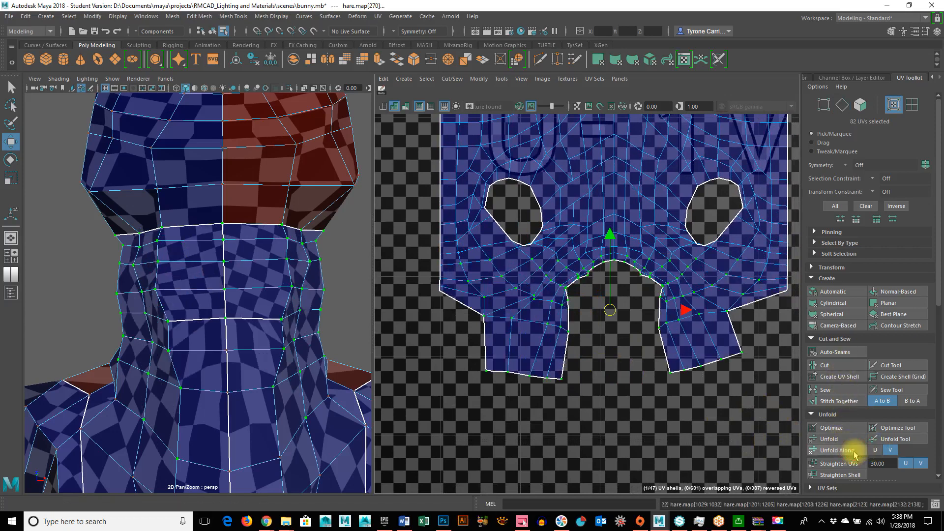
{"action": "left_click", "coordinate": [875, 450]}
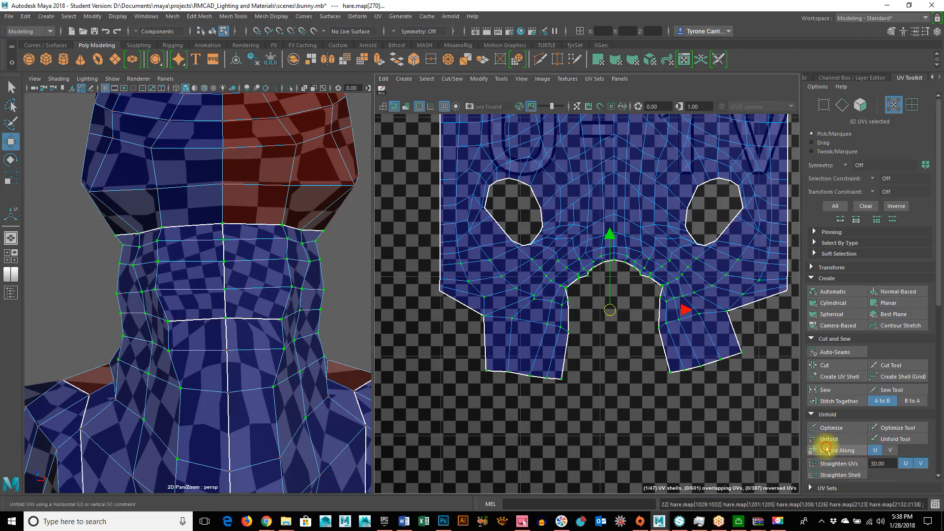
{"action": "left_click", "coordinate": [827, 449]}
{"action": "left_click", "coordinate": [889, 450]}
{"action": "left_click", "coordinate": [850, 451]}
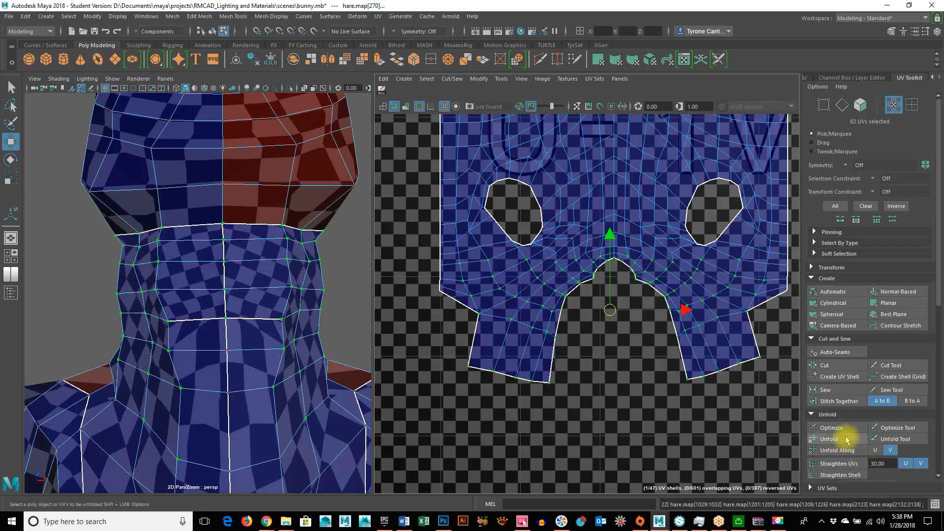
Step: Optimize the selected neck and throat UVs, fixing the mesh's non-manifold geometry
{"action": "left_click", "coordinate": [833, 428]}
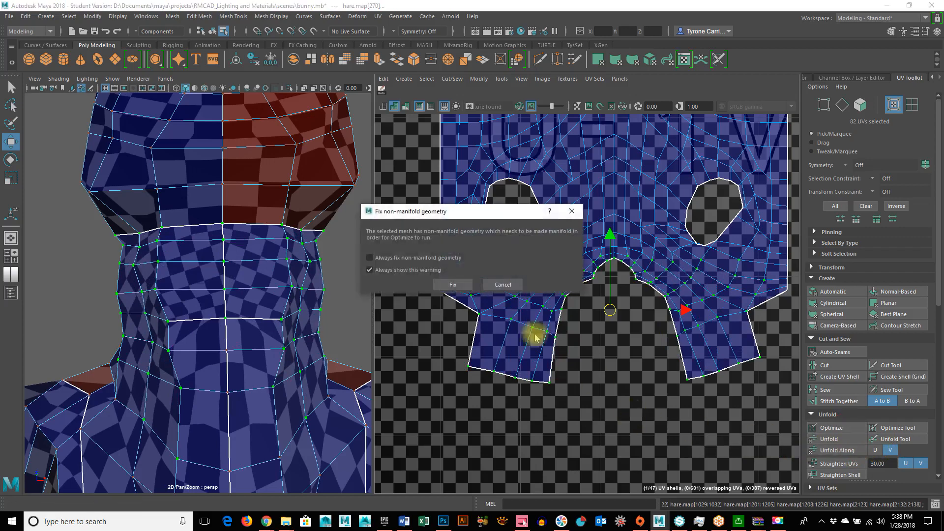
{"action": "left_click", "coordinate": [453, 285]}
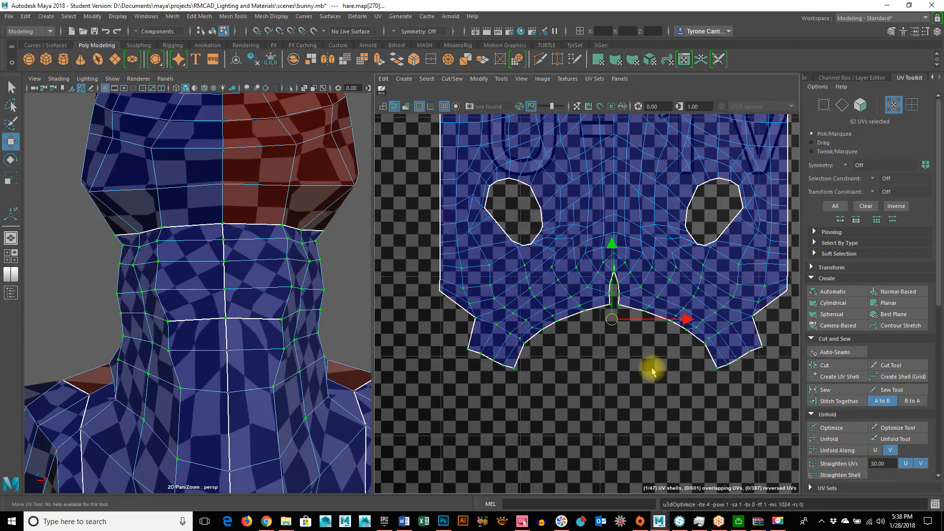
{"action": "right_click_drag", "start_coordinate": [597, 380], "coordinate": [731, 370], "text": "alt"}
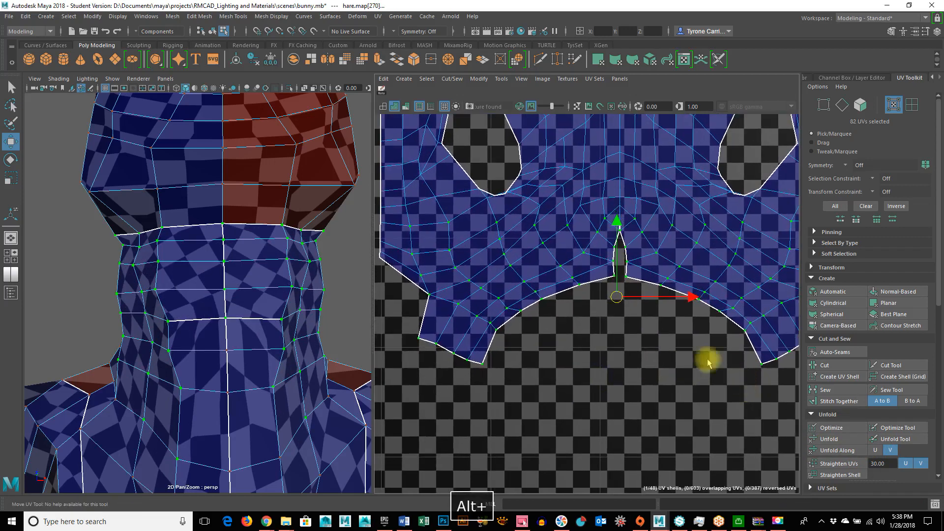
{"action": "middle_click_drag", "start_coordinate": [684, 322], "coordinate": [635, 383], "text": "alt"}
Step: Select edges around the center split in the torso shell's neck border and examine where they lie on the model
{"action": "right_click_drag", "start_coordinate": [639, 319], "coordinate": [642, 270]}
{"action": "left_click_drag", "start_coordinate": [541, 274], "coordinate": [596, 344]}
{"action": "left_click_drag", "start_coordinate": [90, 268], "coordinate": [66, 322], "text": "alt"}
{"action": "left_click", "coordinate": [578, 310]}
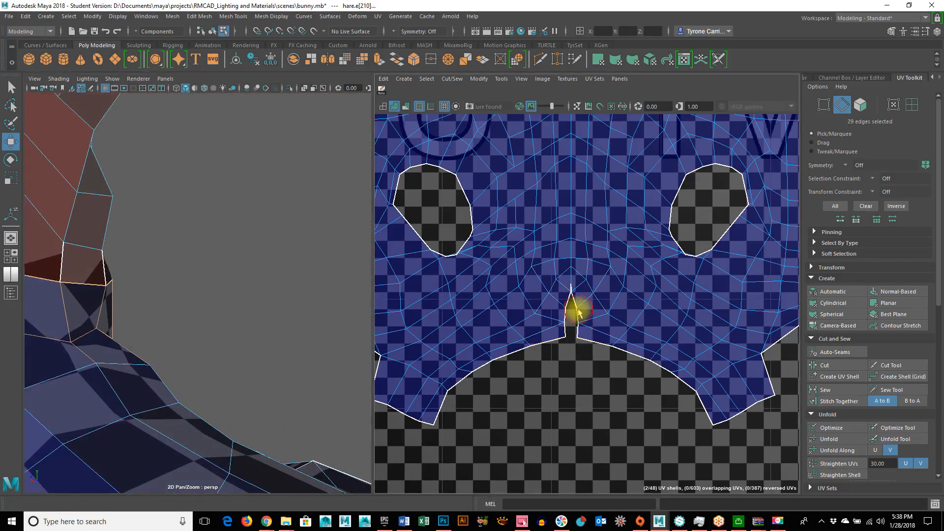
{"action": "right_click_drag", "start_coordinate": [325, 353], "coordinate": [224, 342], "text": "alt"}
{"action": "key", "text": "f"}
{"action": "left_click_drag", "start_coordinate": [290, 364], "coordinate": [310, 354], "text": "alt"}
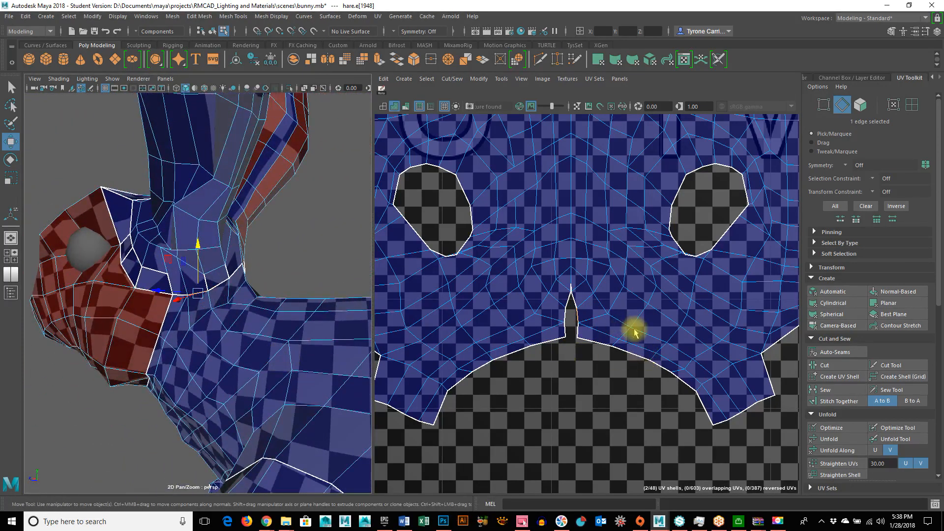
Step: Examine the torso shell's layout and the checker pattern over the bunny's neck, back and shoulder
{"action": "key", "text": "f"}
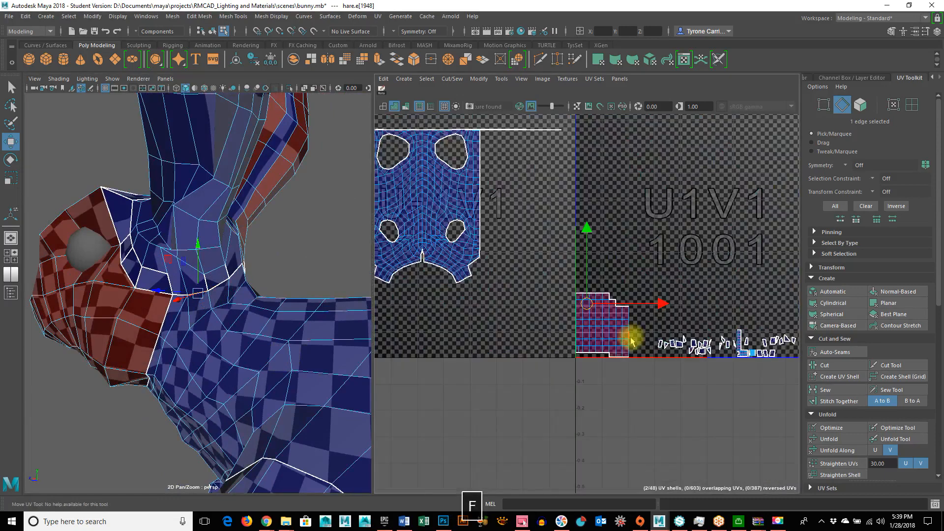
{"action": "right_click_drag", "start_coordinate": [492, 320], "coordinate": [614, 287], "text": "alt"}
{"action": "middle_click_drag", "start_coordinate": [506, 280], "coordinate": [659, 342], "text": "alt"}
{"action": "right_click_drag", "start_coordinate": [551, 359], "coordinate": [512, 359], "text": "alt"}
{"action": "left_click_drag", "start_coordinate": [280, 359], "coordinate": [254, 391], "text": "alt"}
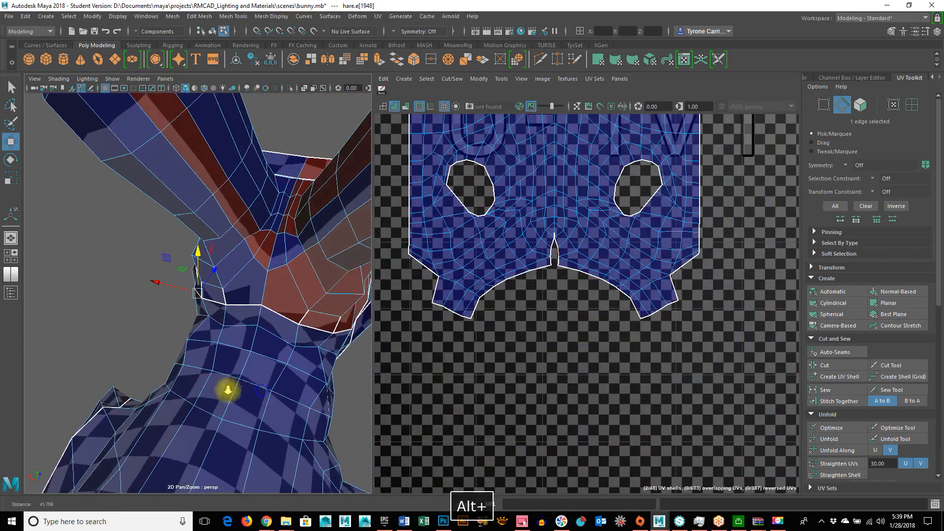
{"action": "right_click_drag", "start_coordinate": [253, 391], "coordinate": [241, 407], "text": "alt"}
{"action": "left_click_drag", "start_coordinate": [240, 407], "coordinate": [165, 377], "text": "alt"}
{"action": "middle_click_drag", "start_coordinate": [165, 362], "coordinate": [205, 285], "text": "alt"}
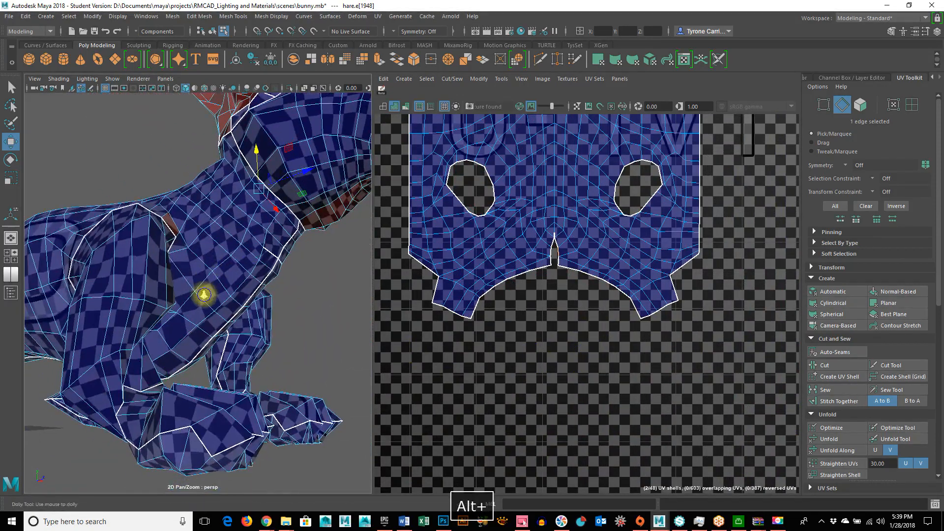
{"action": "right_click_drag", "start_coordinate": [204, 294], "coordinate": [255, 302], "text": "alt"}
Step: Move the stray UV of the flattened shell above the torso up and inward to open it into a triangle
{"action": "right_click_drag", "start_coordinate": [617, 318], "coordinate": [511, 293], "text": "alt"}
{"action": "right_click_drag", "start_coordinate": [599, 216], "coordinate": [651, 212]}
{"action": "left_click_drag", "start_coordinate": [733, 132], "coordinate": [677, 118]}
Step: Select the torso shell's UVs, grow the selection to the missed ones, and move the shell down away from the triangle
{"action": "right_click_drag", "start_coordinate": [570, 186], "coordinate": [615, 185]}
{"action": "left_click_drag", "start_coordinate": [520, 150], "coordinate": [755, 389]}
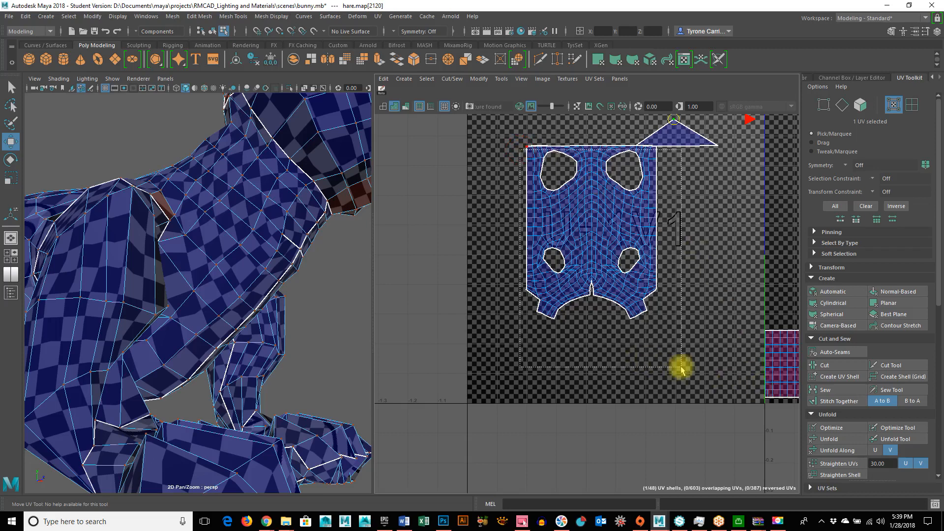
{"action": "key", "text": "shift+period"}
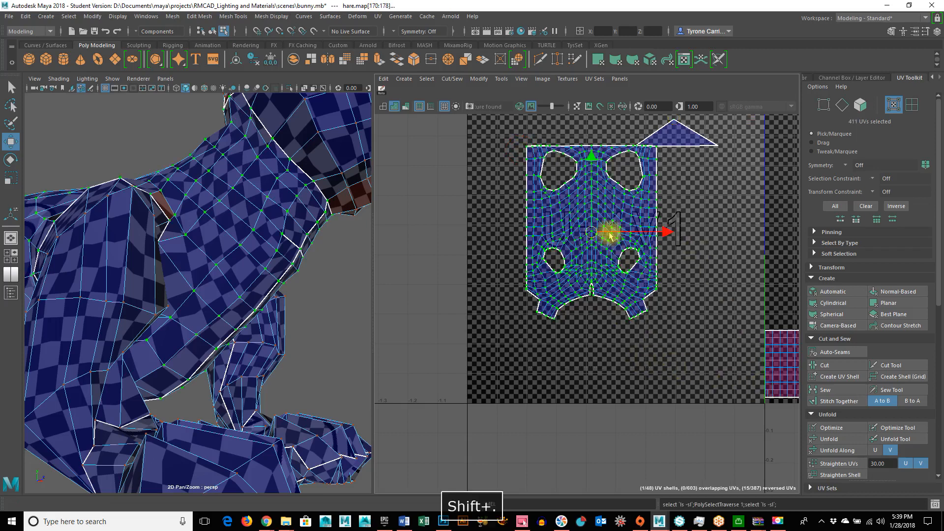
{"action": "left_click_drag", "start_coordinate": [594, 156], "coordinate": [597, 172]}
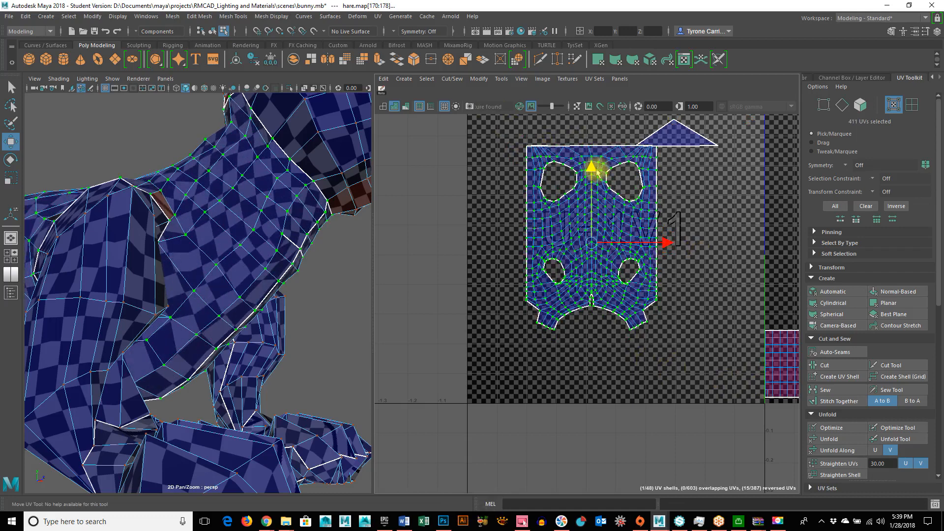
{"action": "key", "text": "shift+period"}
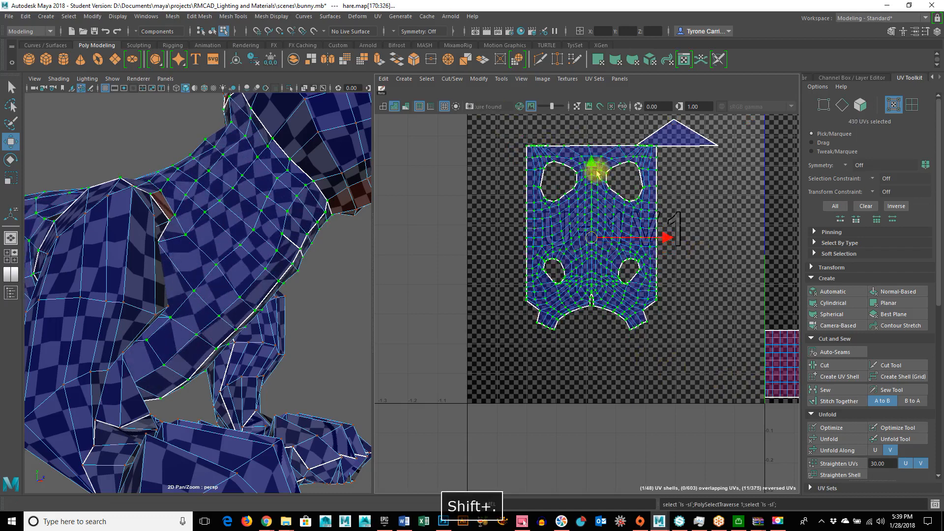
{"action": "left_click_drag", "start_coordinate": [594, 161], "coordinate": [596, 186]}
Step: Move the leftover UV at the torso shell's upper corner to just above the middle of its top border segment
{"action": "right_click_drag", "start_coordinate": [592, 186], "coordinate": [457, 209], "text": "alt"}
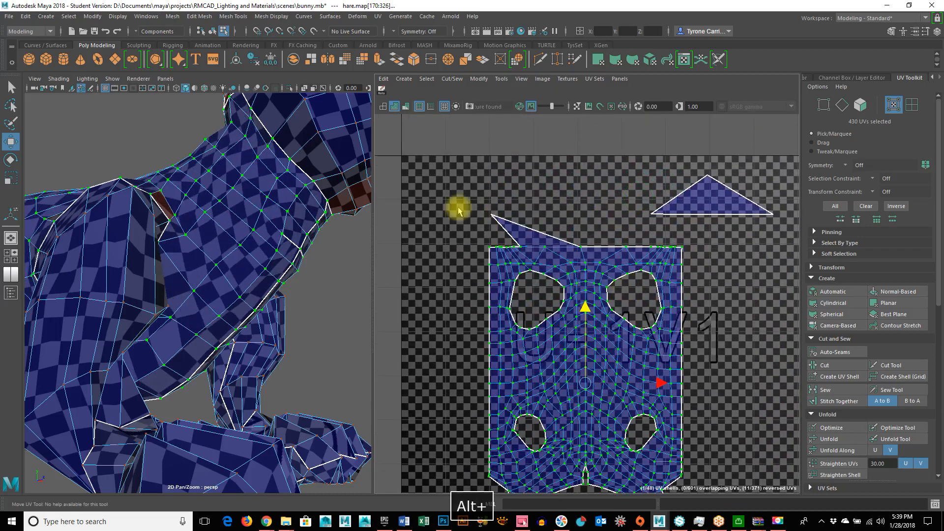
{"action": "left_click", "coordinate": [491, 215]}
{"action": "left_click_drag", "start_coordinate": [491, 214], "coordinate": [540, 230]}
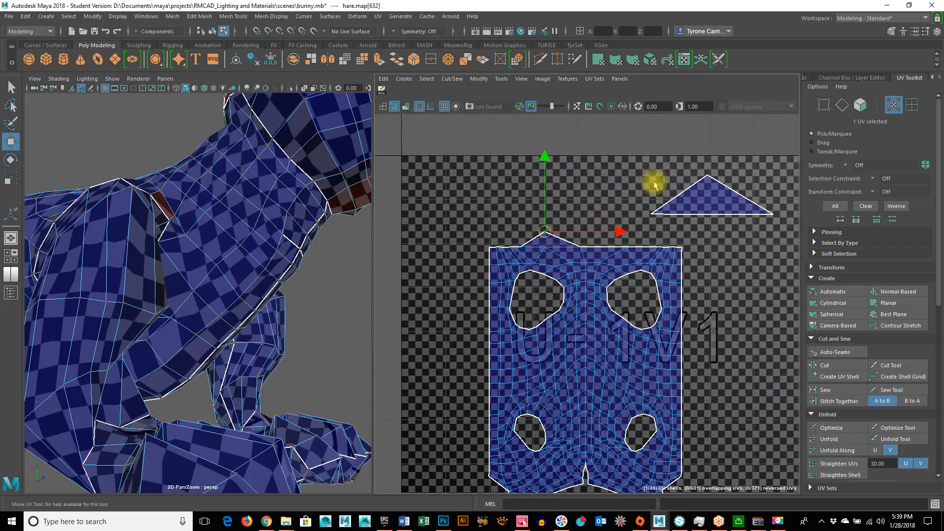
Step: Locate the reversed face behind the front leg and select its folded UV on the border of the torso's lower leg hole
{"action": "right_click_drag", "start_coordinate": [685, 355], "coordinate": [510, 349], "text": "alt"}
{"action": "left_click_drag", "start_coordinate": [204, 268], "coordinate": [186, 269], "text": "alt"}
{"action": "right_click_drag", "start_coordinate": [207, 238], "coordinate": [266, 216]}
{"action": "right_click_drag", "start_coordinate": [162, 214], "coordinate": [160, 238]}
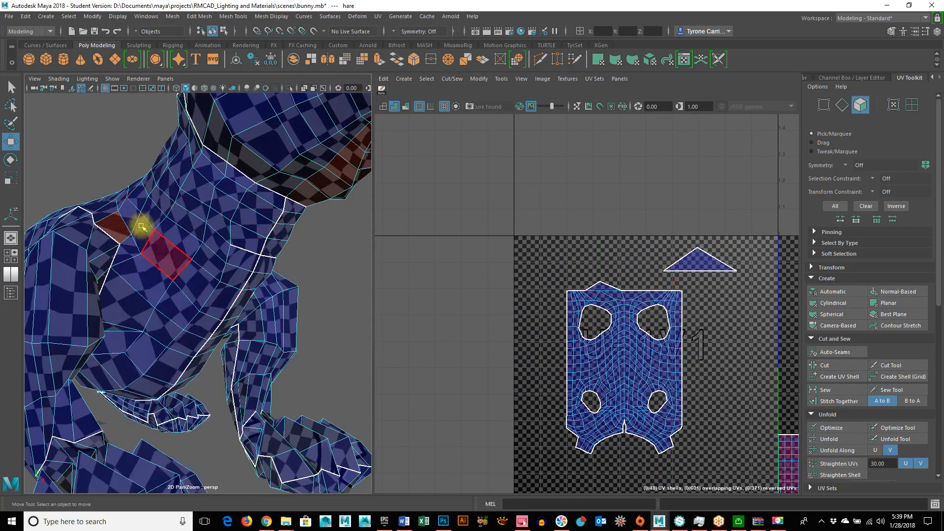
{"action": "left_click", "coordinate": [120, 225]}
{"action": "right_click_drag", "start_coordinate": [548, 434], "coordinate": [604, 332], "text": "alt"}
{"action": "middle_click_drag", "start_coordinate": [604, 333], "coordinate": [410, 408], "text": "alt"}
{"action": "right_click_drag", "start_coordinate": [411, 408], "coordinate": [595, 305], "text": "alt"}
{"action": "middle_click_drag", "start_coordinate": [595, 306], "coordinate": [400, 390], "text": "alt"}
{"action": "right_click_drag", "start_coordinate": [400, 390], "coordinate": [517, 373], "text": "alt"}
{"action": "right_click_drag", "start_coordinate": [523, 310], "coordinate": [568, 308]}
{"action": "left_click", "coordinate": [517, 326]}
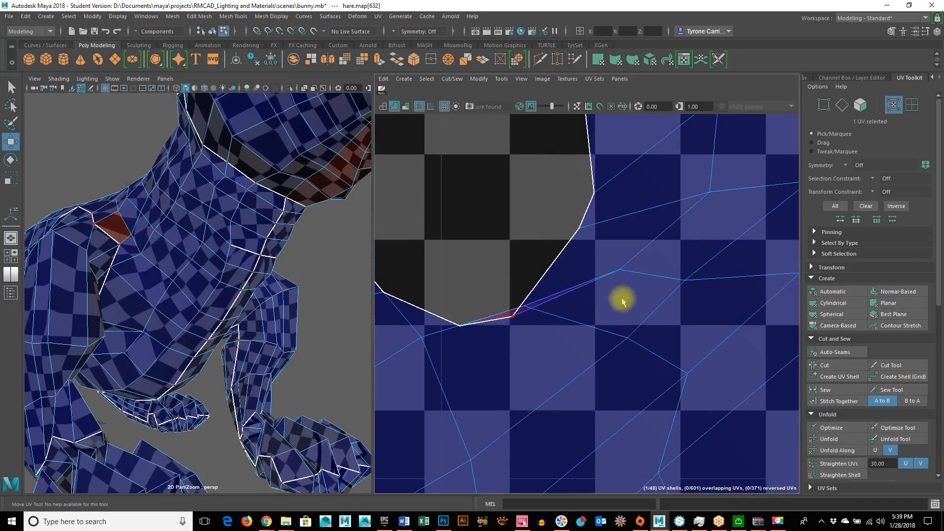
Step: Set symmetry to Object X and move the two folded UVs on the lower leg holes' border up to straighten the fold
{"action": "left_click", "coordinate": [842, 166]}
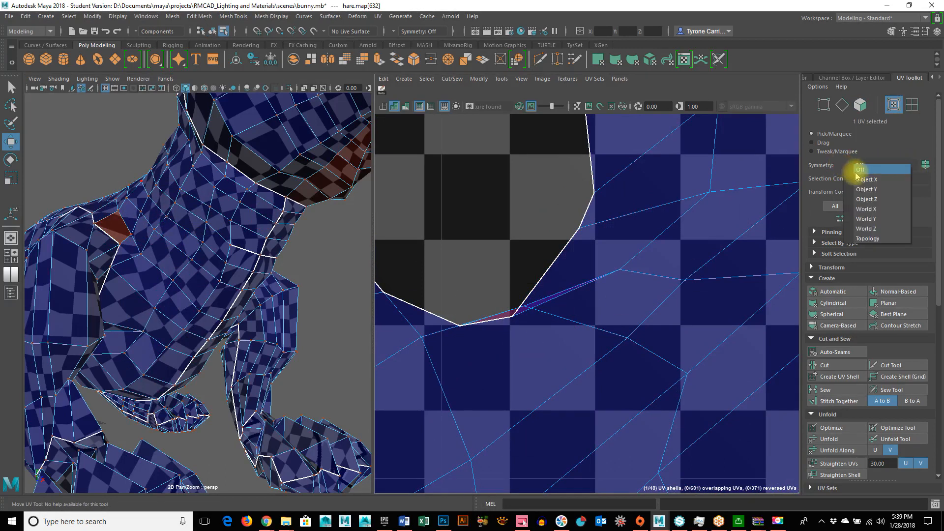
{"action": "left_click", "coordinate": [859, 180]}
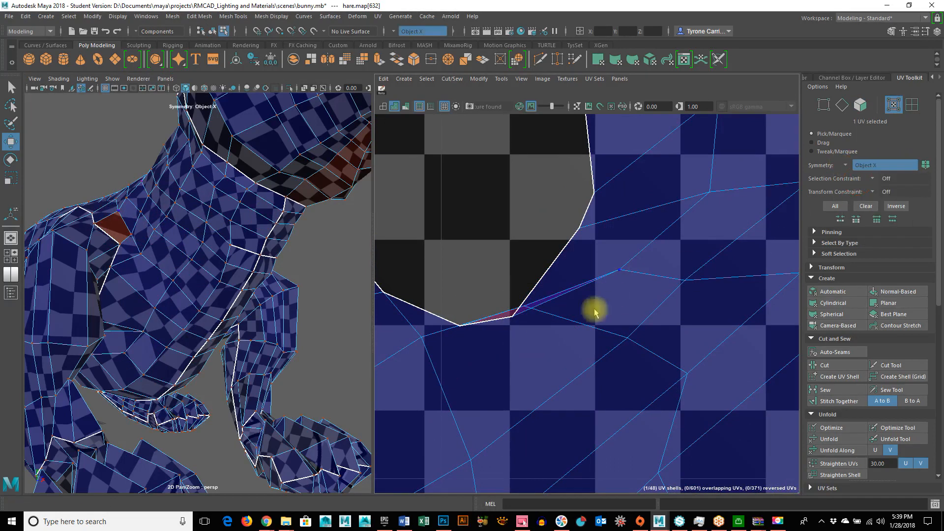
{"action": "left_click", "coordinate": [515, 318]}
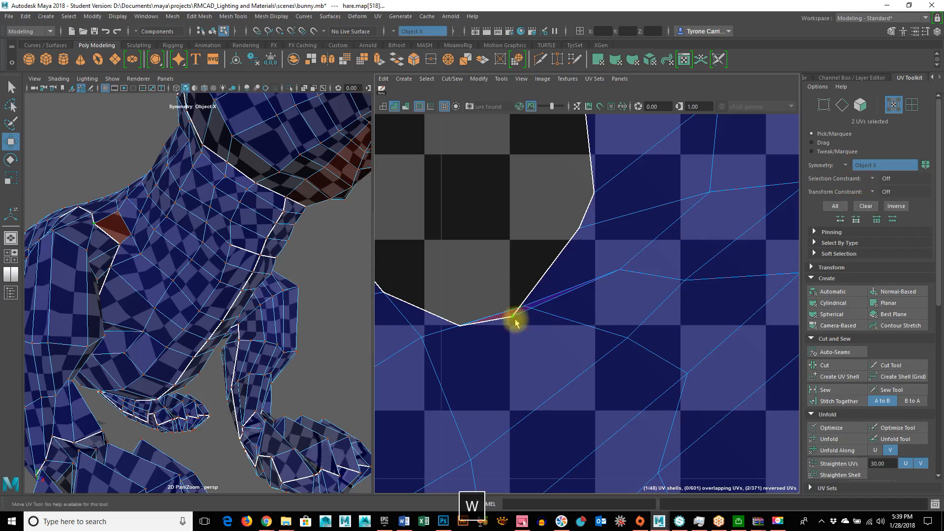
{"action": "middle_click_drag", "start_coordinate": [662, 325], "coordinate": [673, 272]}
{"action": "left_click_drag", "start_coordinate": [93, 268], "coordinate": [95, 291], "text": "alt"}
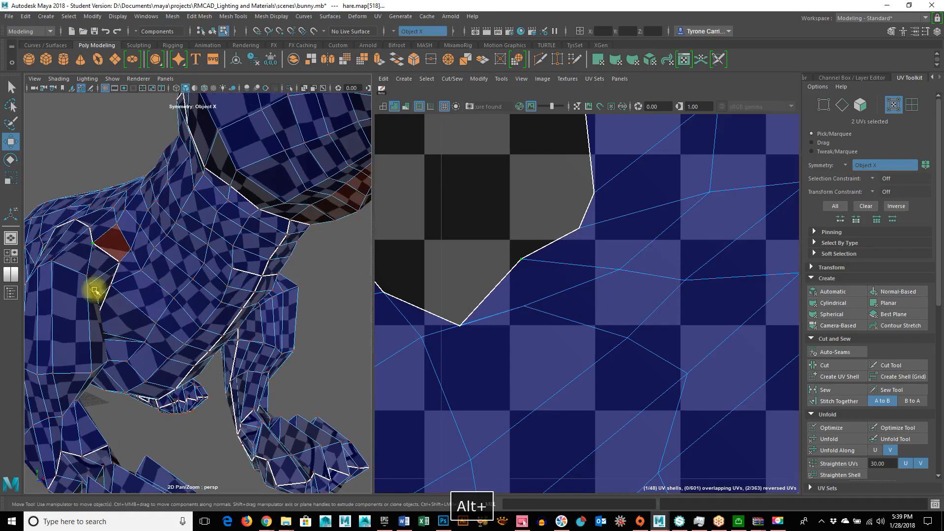
{"action": "right_click_drag", "start_coordinate": [591, 326], "coordinate": [569, 331], "text": "alt"}
{"action": "left_click", "coordinate": [551, 326]}
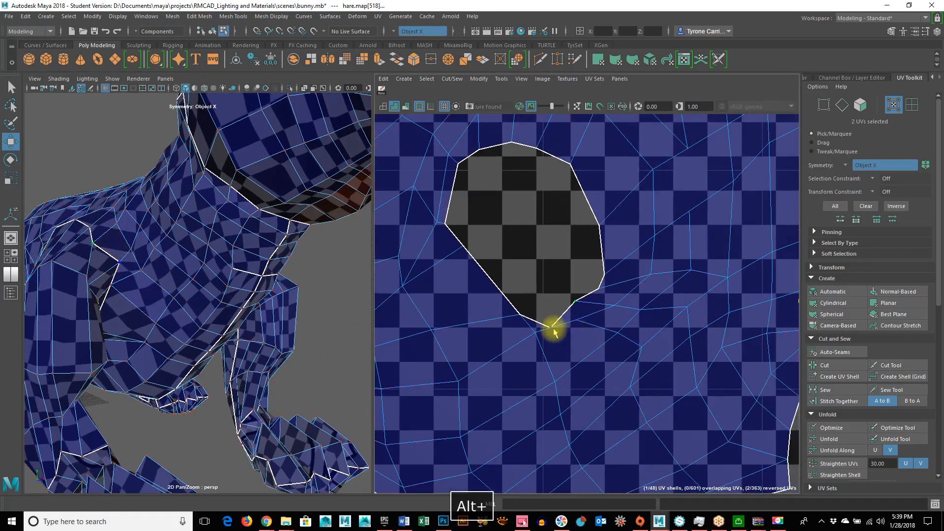
{"action": "middle_click_drag", "start_coordinate": [668, 368], "coordinate": [669, 340]}
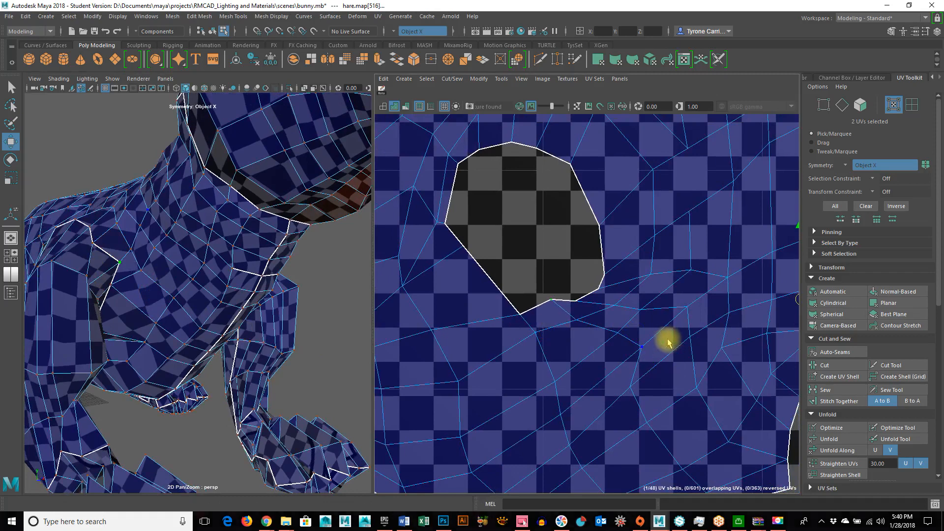
Step: Examine the checker pattern on the whole bunny against the complete torso shell
{"action": "right_click_drag", "start_coordinate": [733, 376], "coordinate": [564, 449], "text": "alt"}
{"action": "middle_click_drag", "start_coordinate": [563, 449], "coordinate": [571, 466], "text": "alt"}
{"action": "right_click_drag", "start_coordinate": [657, 389], "coordinate": [607, 381], "text": "alt"}
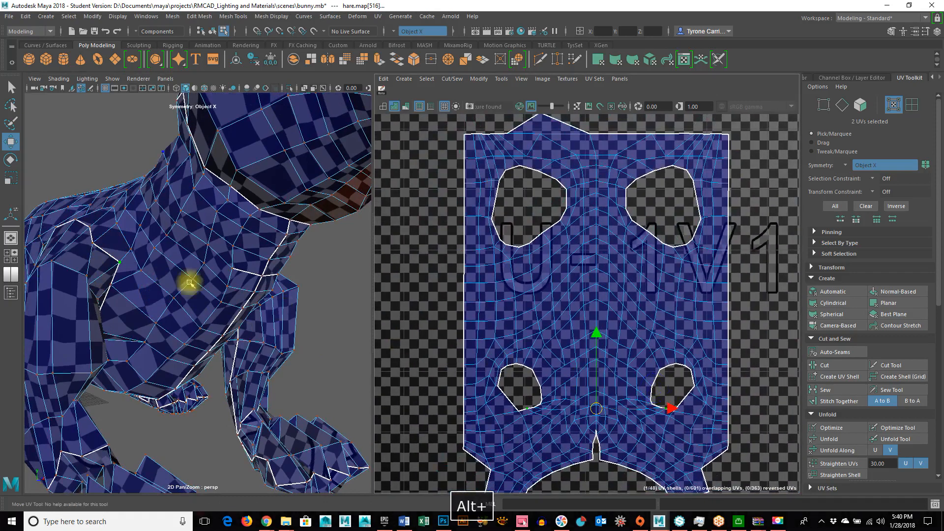
{"action": "left_click_drag", "start_coordinate": [190, 282], "coordinate": [221, 285], "text": "alt"}
{"action": "right_click_drag", "start_coordinate": [221, 285], "coordinate": [236, 256], "text": "alt"}
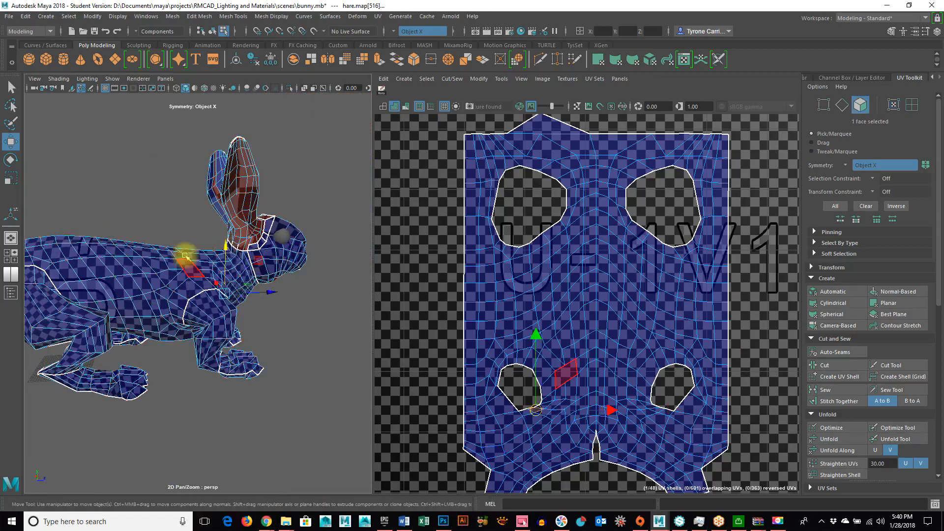
{"action": "left_click_drag", "start_coordinate": [249, 308], "coordinate": [209, 366], "text": "alt"}
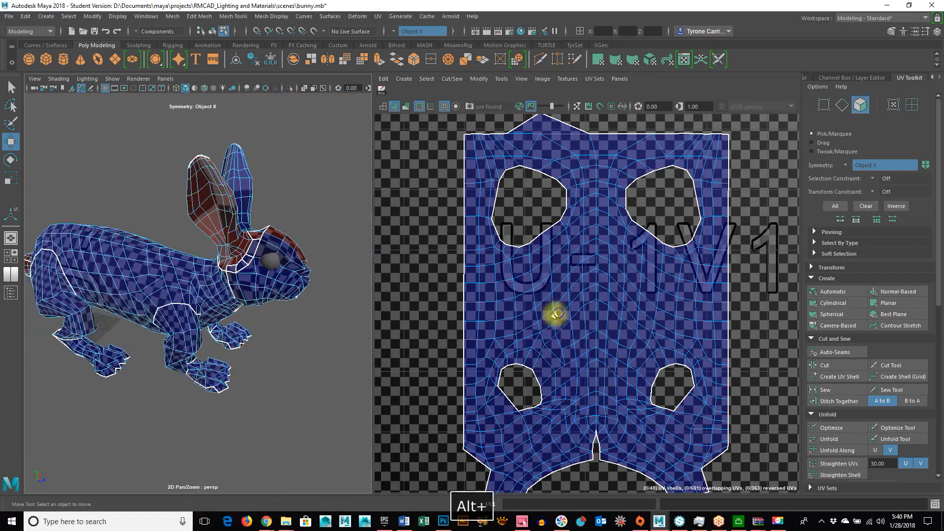
{"action": "right_click_drag", "start_coordinate": [557, 313], "coordinate": [472, 331], "text": "alt"}
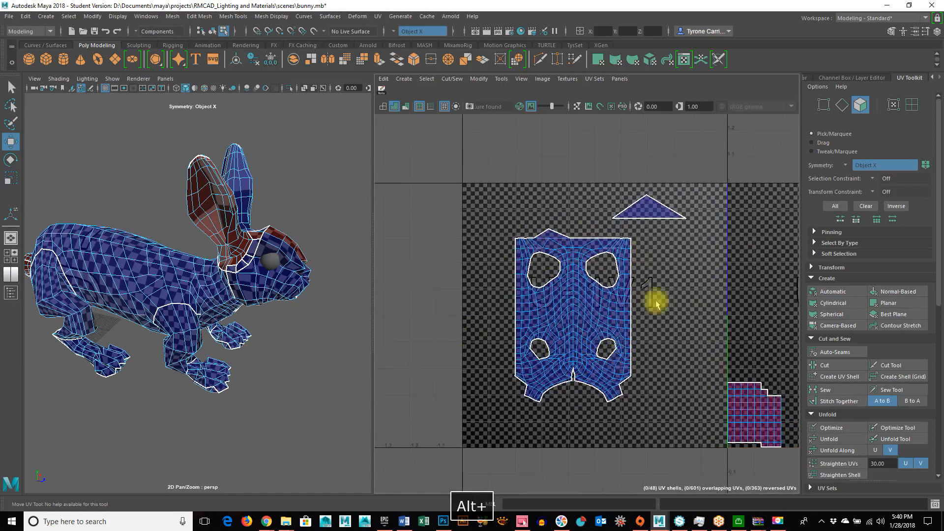
Step: Select the torso shell together with the small triangle and move them to the empty U2V1 tile beside the leg shells
{"action": "right_click_drag", "start_coordinate": [672, 400], "coordinate": [520, 390], "text": "alt"}
{"action": "middle_click_drag", "start_coordinate": [702, 361], "coordinate": [451, 362], "text": "alt"}
{"action": "right_click_drag", "start_coordinate": [592, 367], "coordinate": [408, 341], "text": "alt"}
{"action": "right_click_drag", "start_coordinate": [611, 350], "coordinate": [475, 344], "text": "alt"}
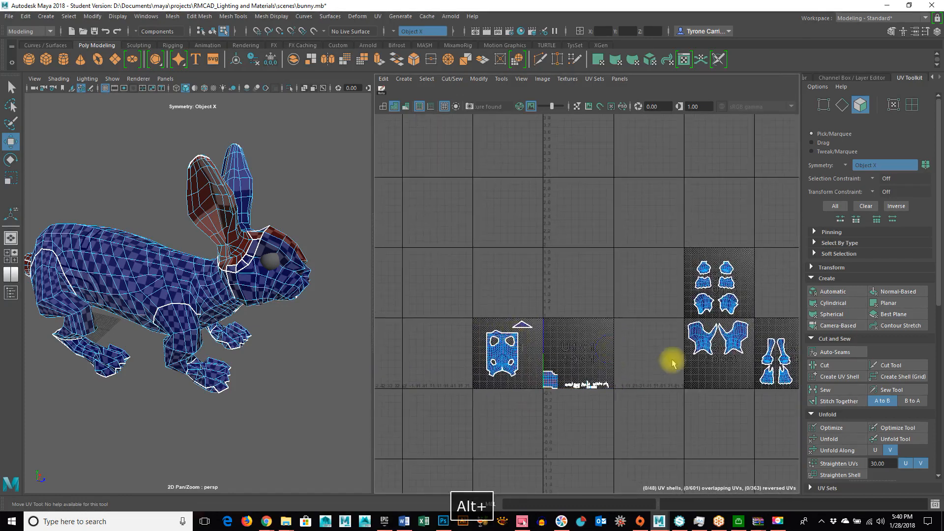
{"action": "left_click", "coordinate": [494, 340]}
{"action": "left_click_drag", "start_coordinate": [461, 327], "coordinate": [510, 413]}
{"action": "double_click", "coordinate": [516, 360]}
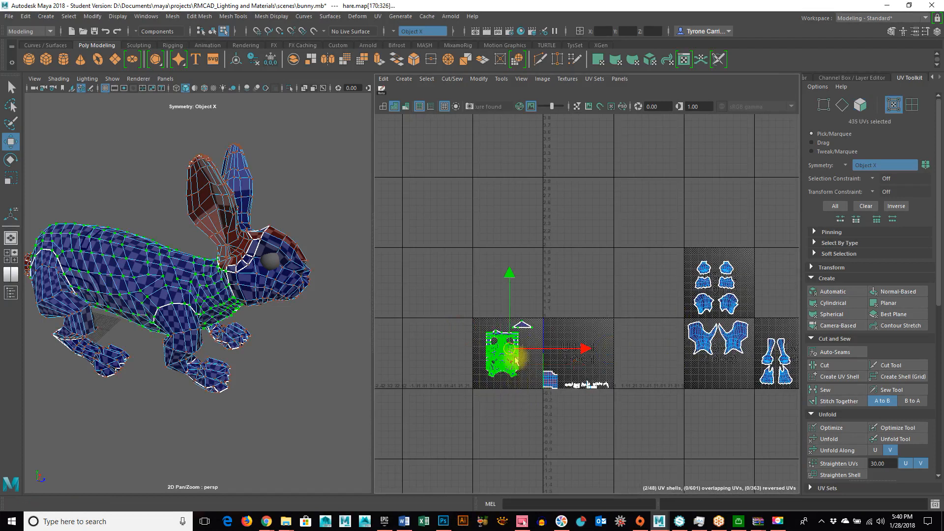
{"action": "left_click_drag", "start_coordinate": [502, 355], "coordinate": [643, 348]}
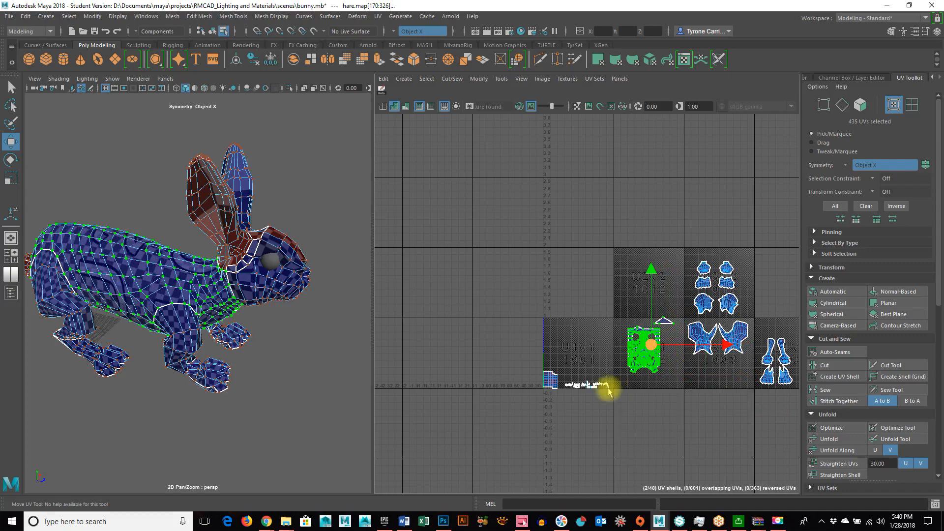
{"action": "right_click_drag", "start_coordinate": [610, 389], "coordinate": [736, 388], "text": "alt"}
{"action": "left_click_drag", "start_coordinate": [233, 283], "coordinate": [218, 155], "text": "alt"}
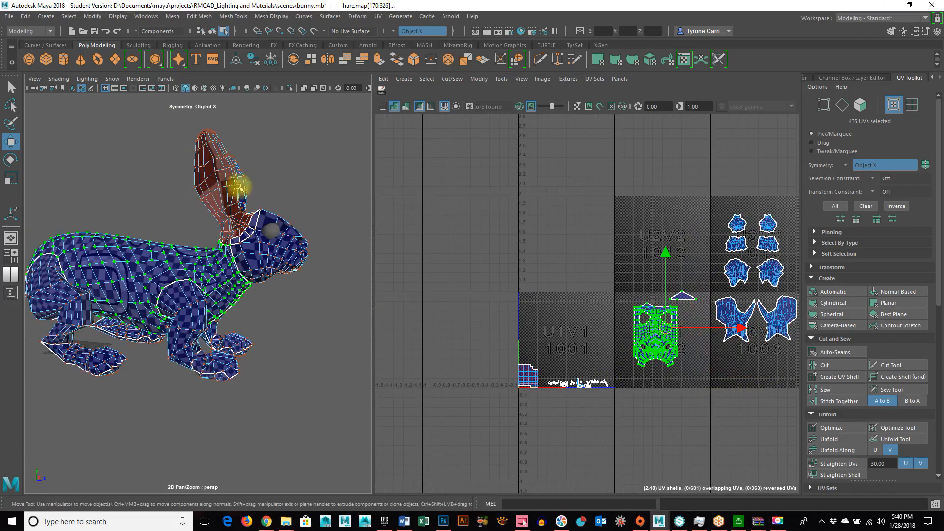
Step: Examine the bunny's head, ears and neck from the front and both sides, along with the torso and leg shells already laid out
{"action": "left_click_drag", "start_coordinate": [308, 215], "coordinate": [236, 226], "text": "alt"}
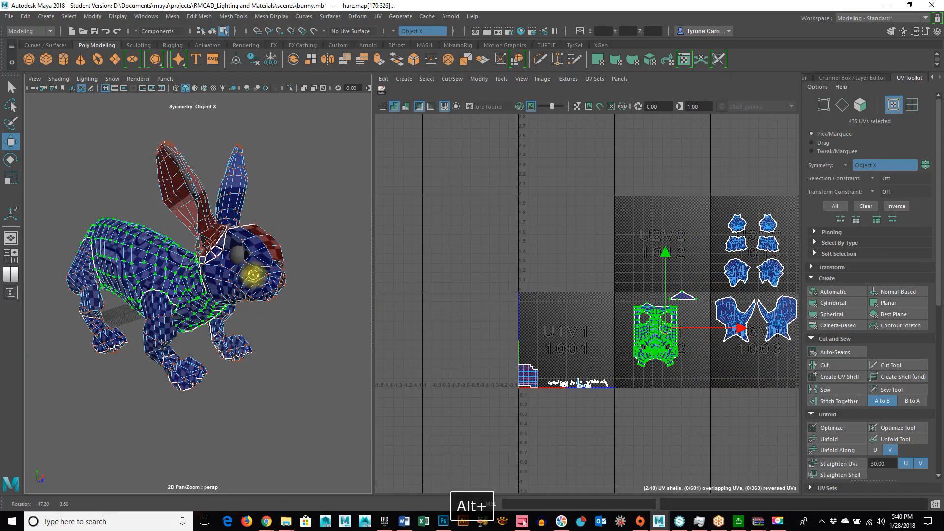
{"action": "right_click_drag", "start_coordinate": [220, 326], "coordinate": [294, 334], "text": "alt"}
{"action": "left_click_drag", "start_coordinate": [293, 333], "coordinate": [107, 221], "text": "alt"}
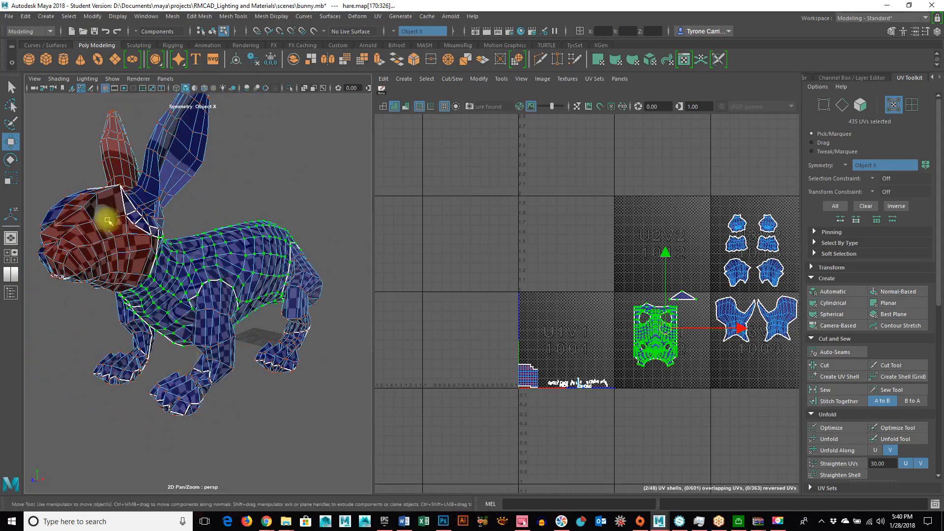
{"action": "left_click_drag", "start_coordinate": [90, 282], "coordinate": [167, 229], "text": "alt"}
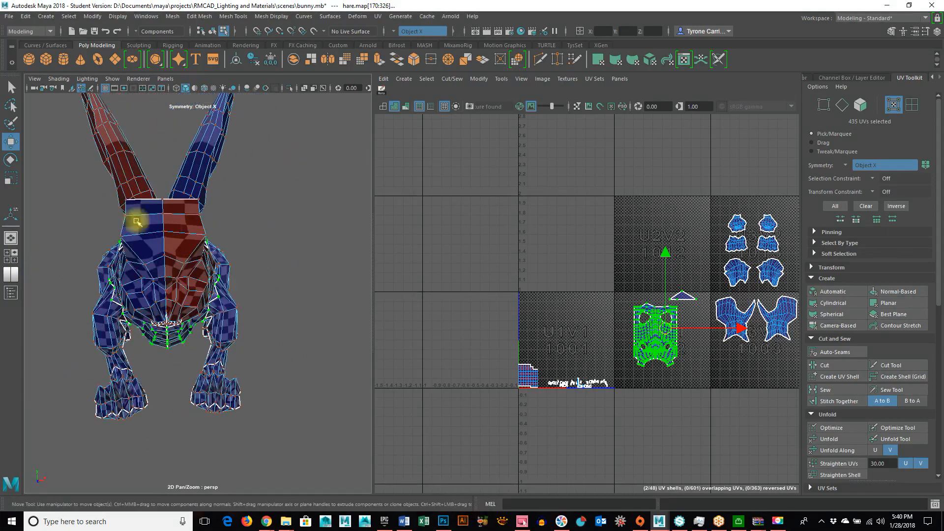
{"action": "left_click_drag", "start_coordinate": [180, 306], "coordinate": [270, 316], "text": "alt"}
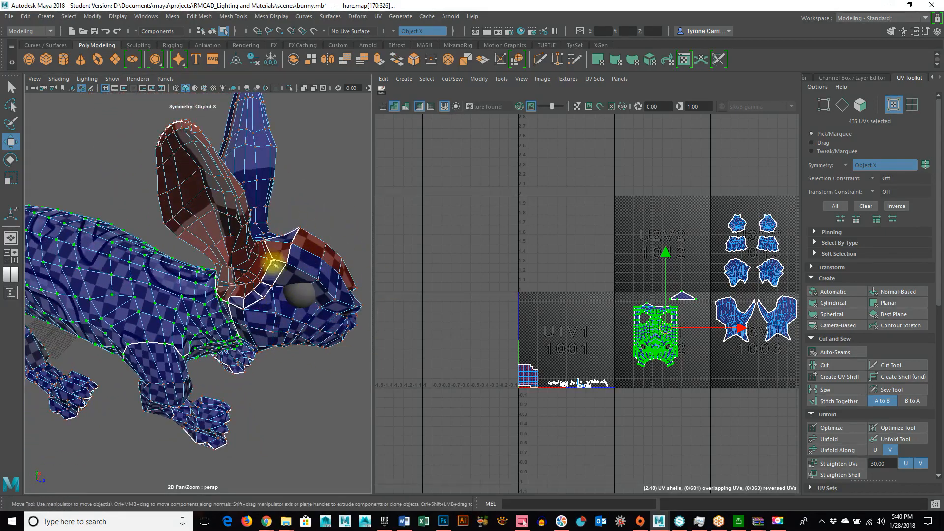
{"action": "left_click_drag", "start_coordinate": [272, 255], "coordinate": [216, 275], "text": "alt"}
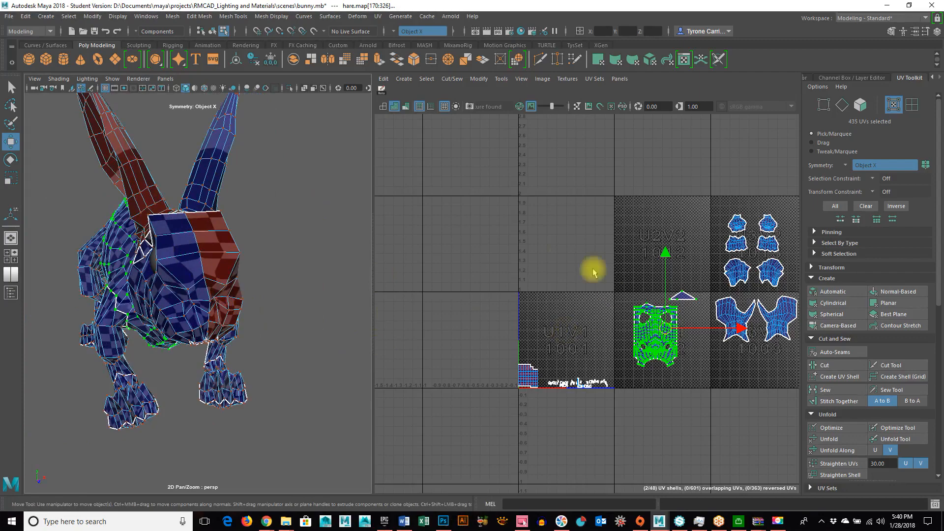
{"action": "right_click_drag", "start_coordinate": [598, 365], "coordinate": [671, 370], "text": "alt"}
{"action": "middle_click_drag", "start_coordinate": [670, 369], "coordinate": [512, 399], "text": "alt"}
{"action": "right_click_drag", "start_coordinate": [509, 400], "coordinate": [706, 396], "text": "alt"}
{"action": "middle_click_drag", "start_coordinate": [707, 397], "coordinate": [605, 430], "text": "alt"}
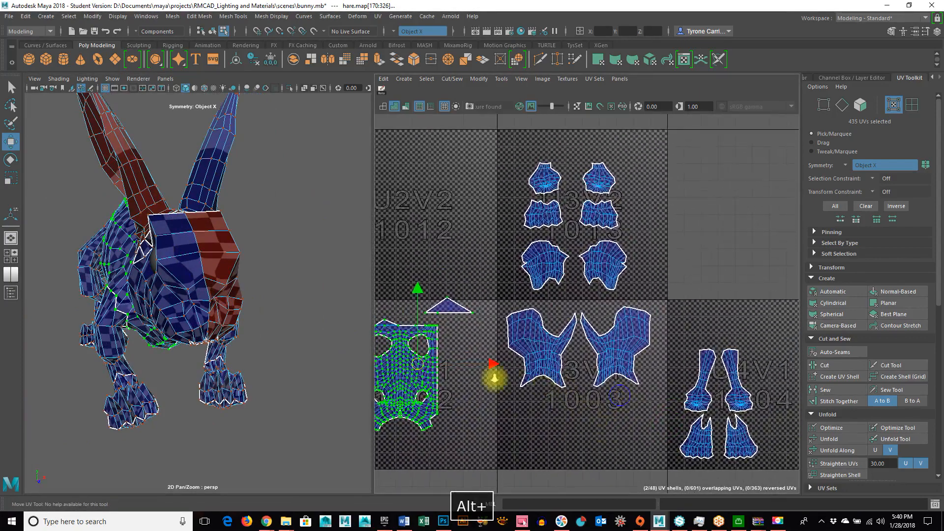
{"action": "right_click_drag", "start_coordinate": [507, 381], "coordinate": [451, 369], "text": "alt"}
{"action": "left_click_drag", "start_coordinate": [489, 368], "coordinate": [453, 326]}
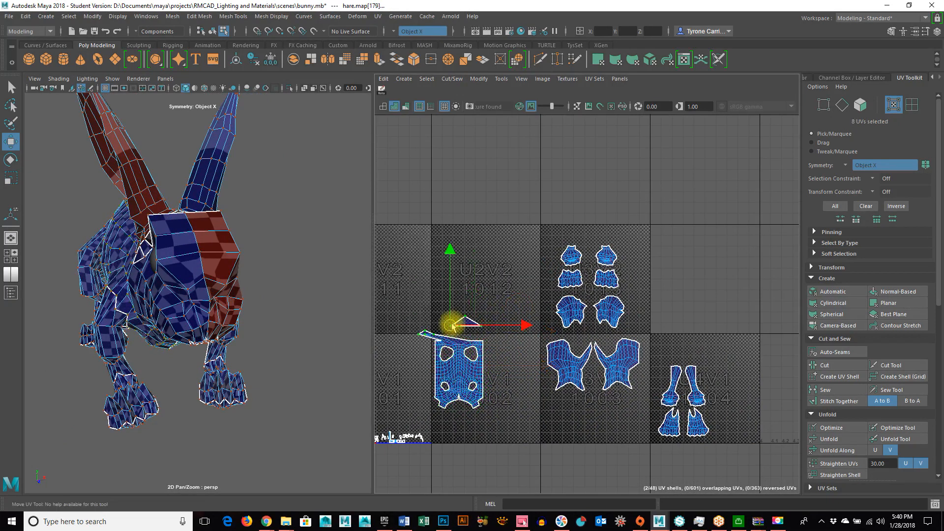
{"action": "key", "text": "z"}
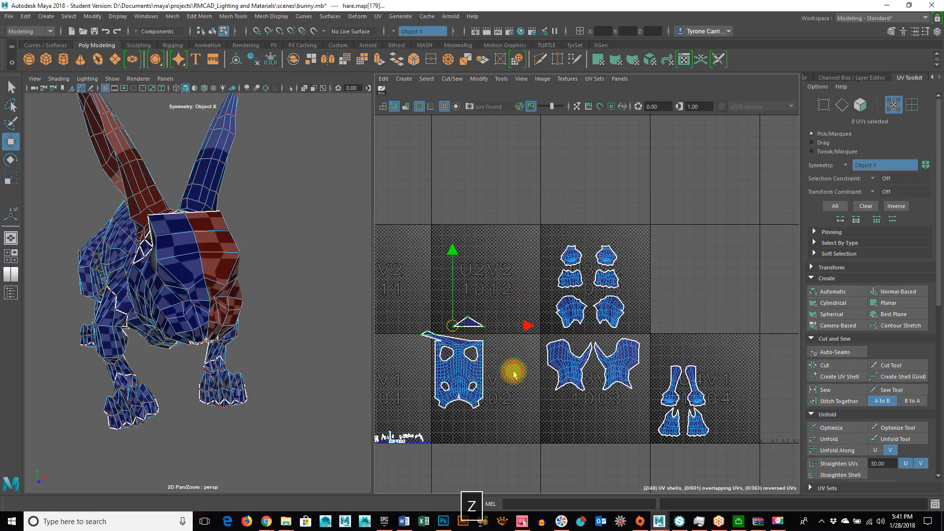
{"action": "key", "text": "z"}
Step: Identify which edge of the loose triangle is shared with the torso shell's upper border by selecting edges on both shells
{"action": "right_click_drag", "start_coordinate": [534, 386], "coordinate": [771, 389], "text": "alt"}
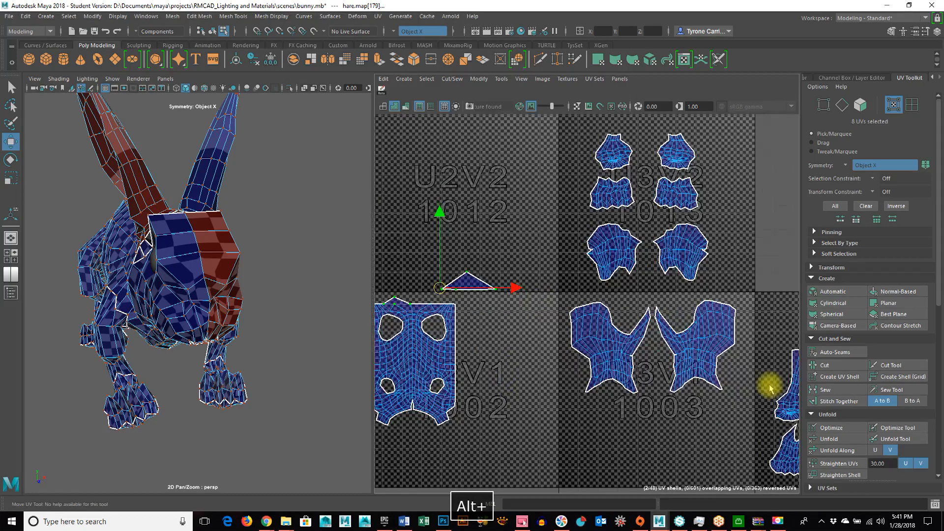
{"action": "middle_click_drag", "start_coordinate": [557, 362], "coordinate": [706, 386], "text": "alt"}
{"action": "right_click_drag", "start_coordinate": [523, 371], "coordinate": [616, 358], "text": "alt"}
{"action": "middle_click_drag", "start_coordinate": [616, 358], "coordinate": [477, 428], "text": "alt"}
{"action": "right_click_drag", "start_coordinate": [605, 301], "coordinate": [594, 251]}
{"action": "left_click", "coordinate": [618, 283]}
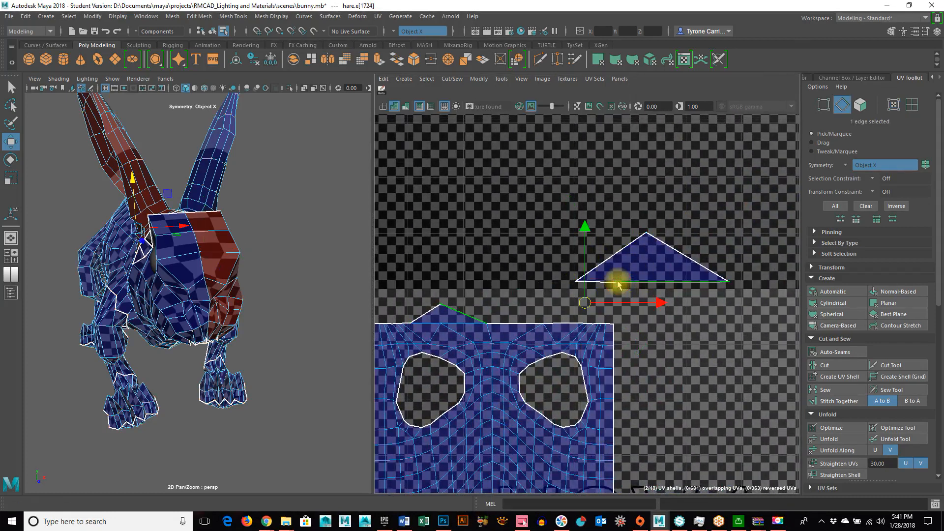
{"action": "right_click", "coordinate": [619, 285]}
{"action": "left_click", "coordinate": [623, 266]}
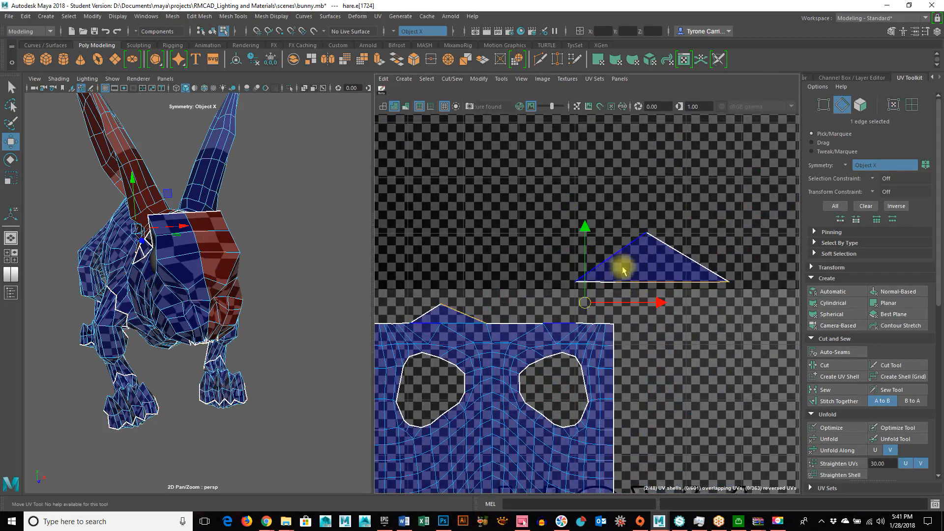
{"action": "left_click", "coordinate": [509, 323]}
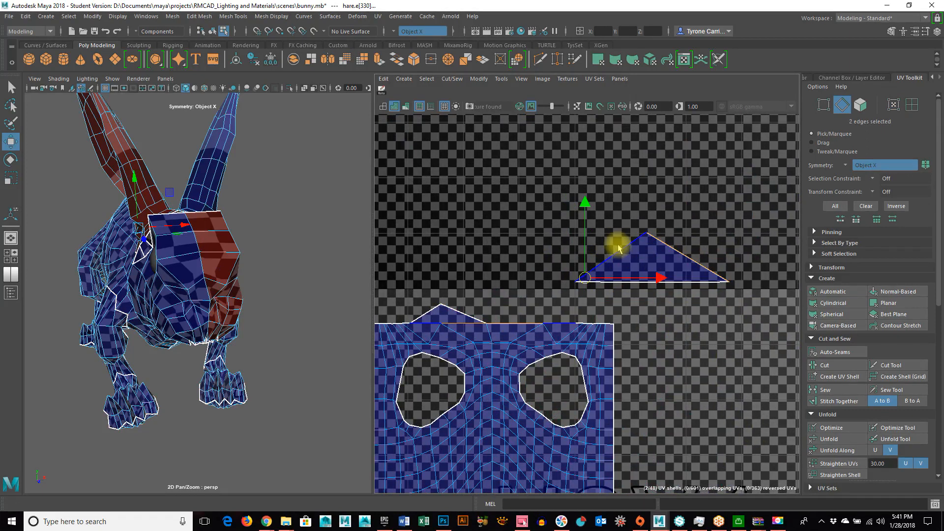
Step: Turn symmetry off and rotate the loose triangle's UVs so its shared short edge lies parallel to the torso's upper border
{"action": "left_click", "coordinate": [847, 166]}
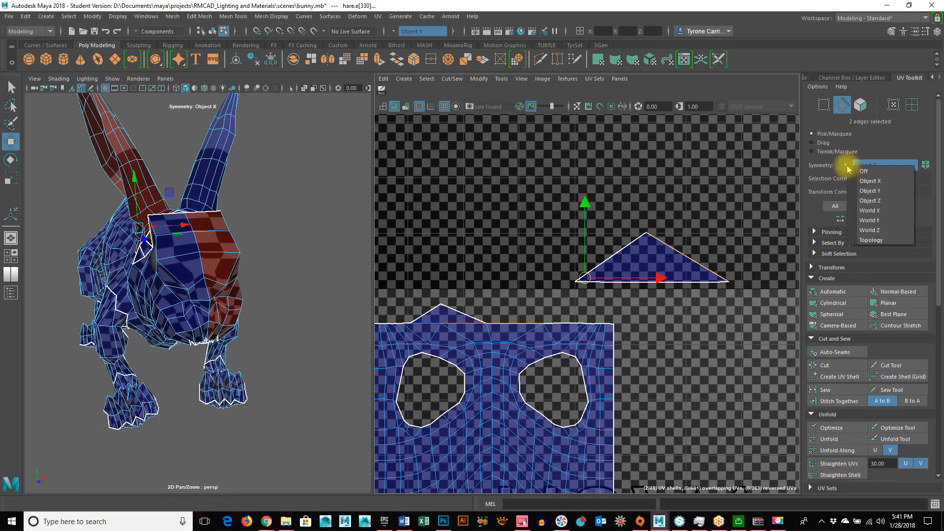
{"action": "left_click", "coordinate": [854, 172]}
{"action": "left_click_drag", "start_coordinate": [522, 207], "coordinate": [762, 319]}
{"action": "right_click_drag", "start_coordinate": [604, 249], "coordinate": [702, 252]}
{"action": "key", "text": "e"}
{"action": "middle_click_drag", "start_coordinate": [743, 212], "coordinate": [635, 288]}
Step: Select the triangle's shared lower edge and stitch it to the torso shell's upper border
{"action": "right_click_drag", "start_coordinate": [649, 277], "coordinate": [653, 222]}
{"action": "left_click", "coordinate": [633, 275]}
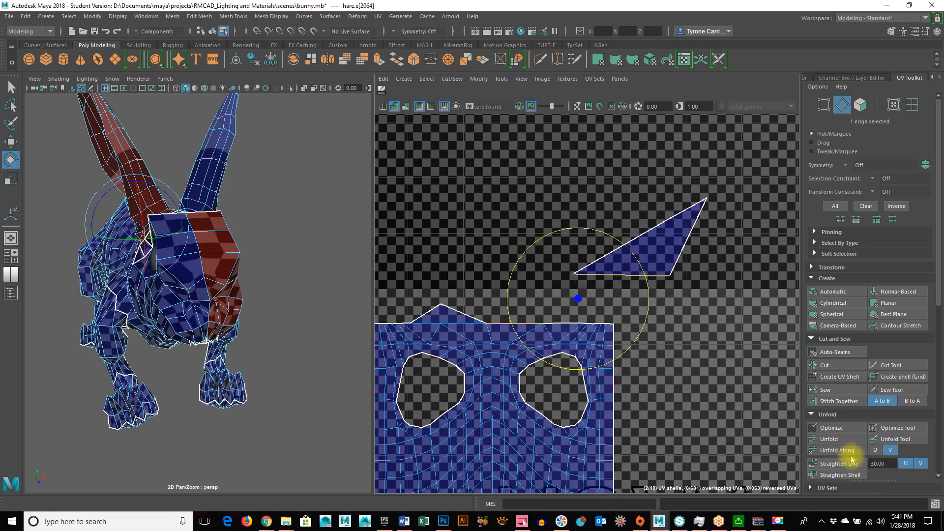
{"action": "left_click", "coordinate": [853, 407]}
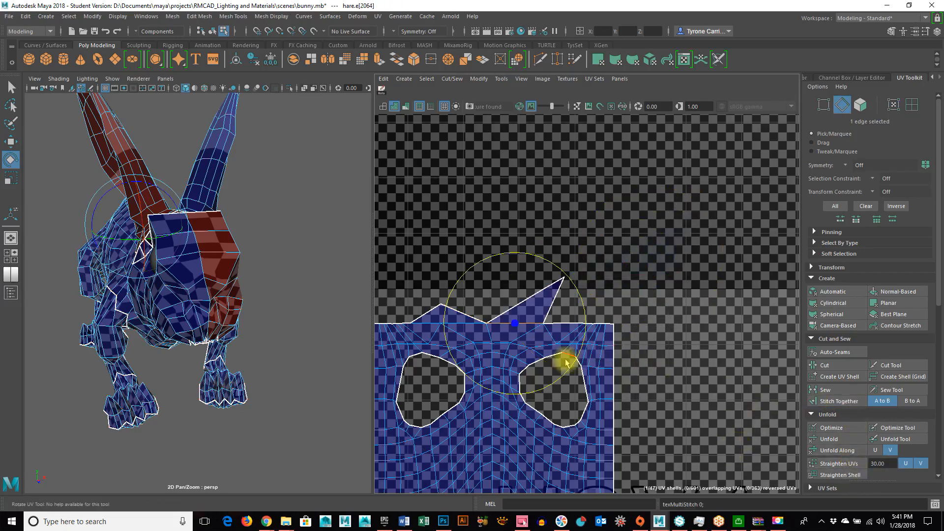
Step: Move the stitched triangle's tip UV inward and adjust the neighbouring triangle's tip so both peaks on the torso's upper border match
{"action": "right_click_drag", "start_coordinate": [508, 331], "coordinate": [704, 347], "text": "alt"}
{"action": "middle_click_drag", "start_coordinate": [705, 344], "coordinate": [720, 350], "text": "alt"}
{"action": "right_click_drag", "start_coordinate": [625, 249], "coordinate": [685, 249]}
{"action": "left_click_drag", "start_coordinate": [624, 195], "coordinate": [718, 275]}
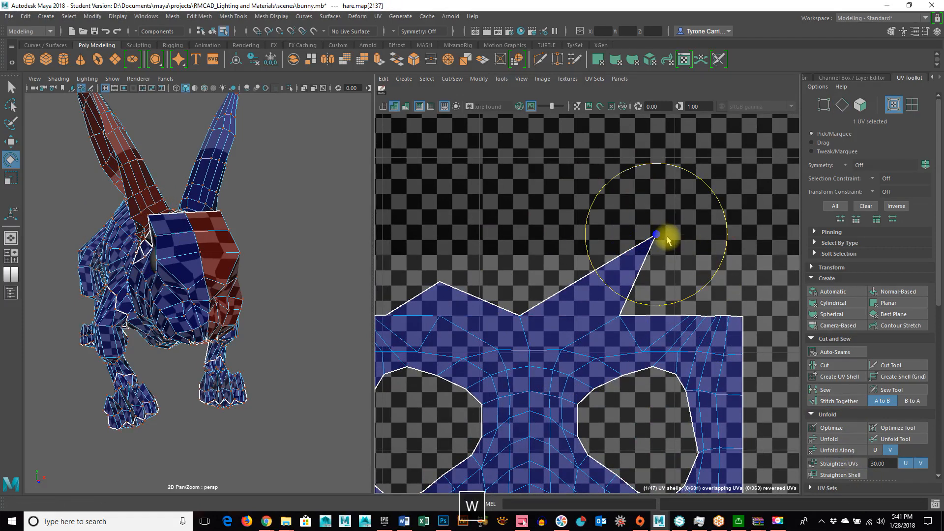
{"action": "key", "text": "w"}
{"action": "left_click_drag", "start_coordinate": [658, 241], "coordinate": [628, 270]}
{"action": "left_click_drag", "start_coordinate": [601, 239], "coordinate": [680, 287]}
{"action": "left_click_drag", "start_coordinate": [633, 265], "coordinate": [570, 289]}
{"action": "left_click", "coordinate": [438, 281]}
{"action": "left_click_drag", "start_coordinate": [439, 282], "coordinate": [456, 270]}
{"action": "left_click_drag", "start_coordinate": [438, 272], "coordinate": [461, 272]}
Step: Examine the checker pattern and seams around the neck, ears and front leg against the torso and leg shells
{"action": "scroll", "coordinate": [630, 309], "scroll_direction": "down", "scroll_amount": 1}
{"action": "left_click_drag", "start_coordinate": [234, 296], "coordinate": [598, 286], "text": "alt"}
{"action": "right_click_drag", "start_coordinate": [266, 295], "coordinate": [251, 348], "text": "alt"}
{"action": "right_click_drag", "start_coordinate": [658, 371], "coordinate": [379, 369], "text": "alt"}
{"action": "middle_click_drag", "start_coordinate": [659, 406], "coordinate": [568, 306], "text": "alt"}
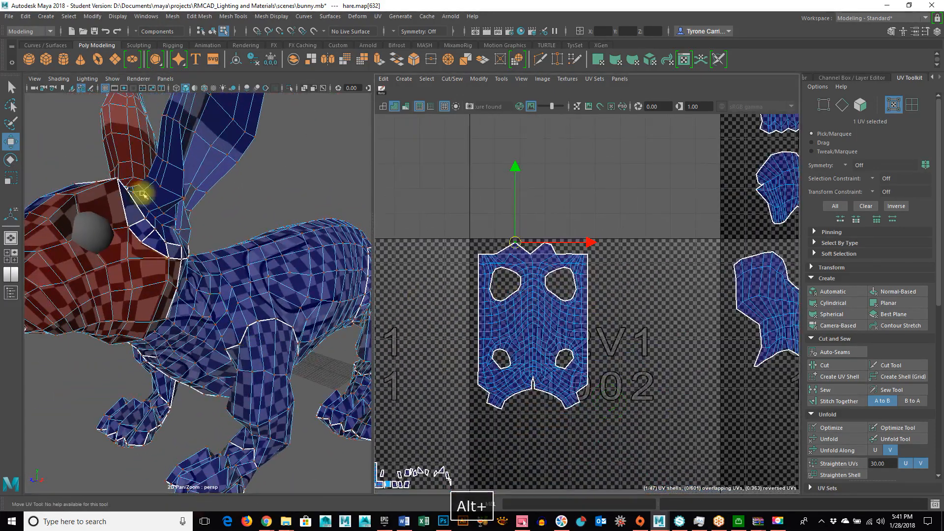
{"action": "right_click_drag", "start_coordinate": [582, 305], "coordinate": [491, 344], "text": "alt"}
{"action": "left_click_drag", "start_coordinate": [217, 211], "coordinate": [139, 161], "text": "alt"}
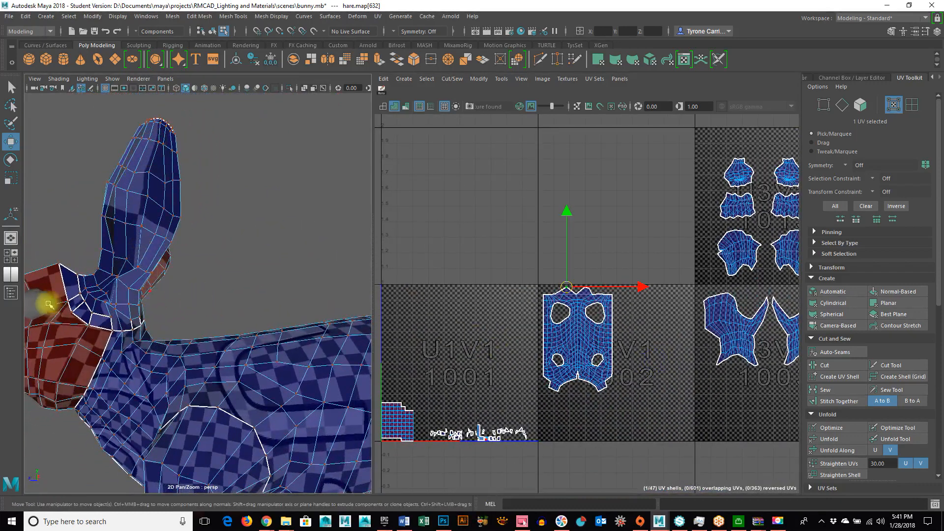
{"action": "left_click_drag", "start_coordinate": [49, 304], "coordinate": [243, 267], "text": "alt"}
{"action": "left_click_drag", "start_coordinate": [157, 207], "coordinate": [243, 300], "text": "alt"}
{"action": "left_click_drag", "start_coordinate": [255, 347], "coordinate": [178, 279], "text": "alt"}
{"action": "right_click_drag", "start_coordinate": [178, 279], "coordinate": [164, 238]}
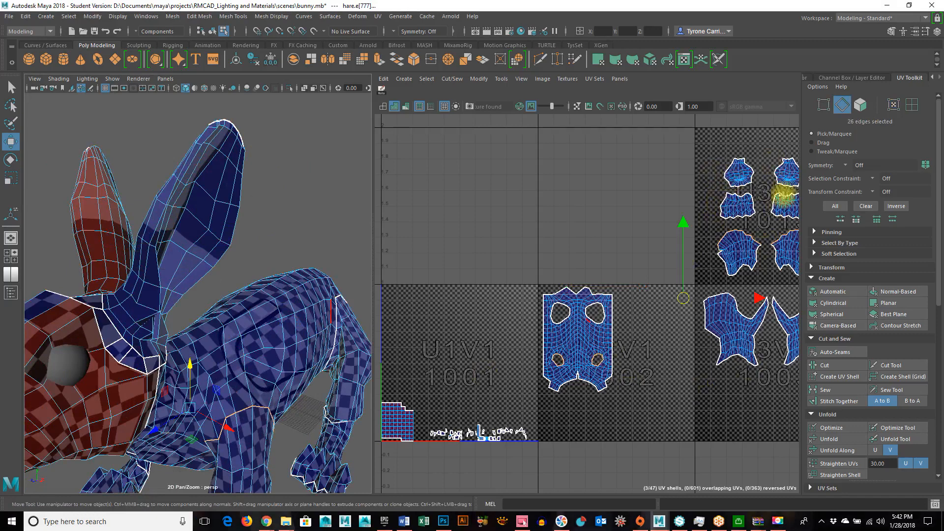
{"action": "right_click_drag", "start_coordinate": [683, 348], "coordinate": [588, 349], "text": "alt"}
{"action": "middle_click_drag", "start_coordinate": [646, 353], "coordinate": [554, 344], "text": "alt"}
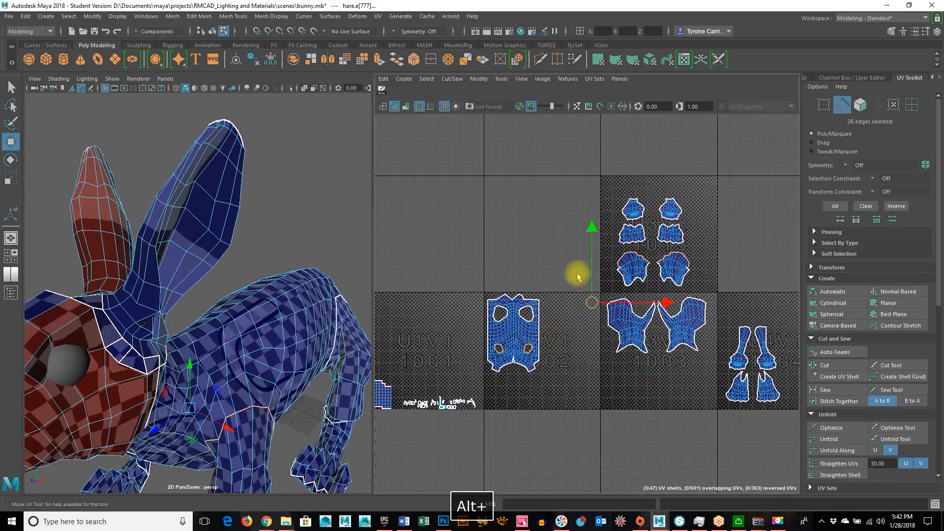
{"action": "right_click_drag", "start_coordinate": [613, 244], "coordinate": [677, 243]}
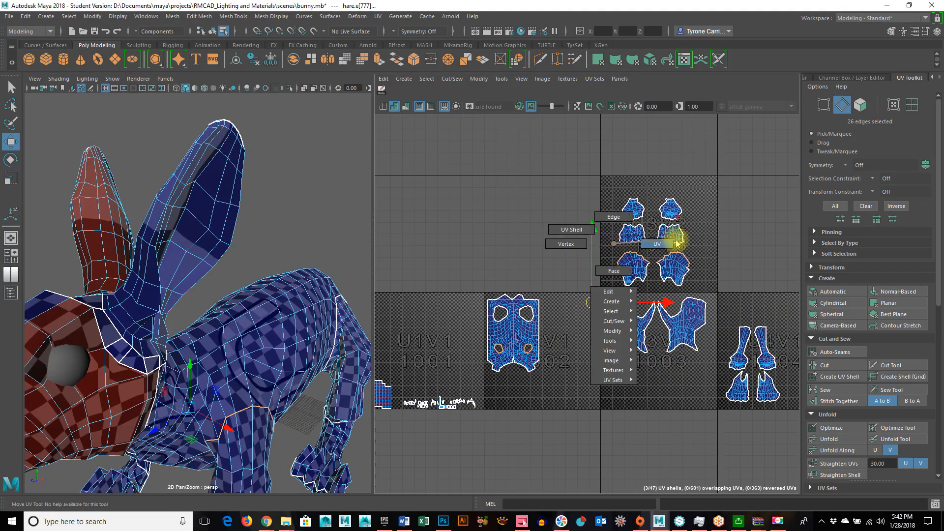
{"action": "left_click_drag", "start_coordinate": [561, 152], "coordinate": [733, 390]}
{"action": "left_click_drag", "start_coordinate": [670, 295], "coordinate": [649, 362]}
{"action": "key", "text": "z"}
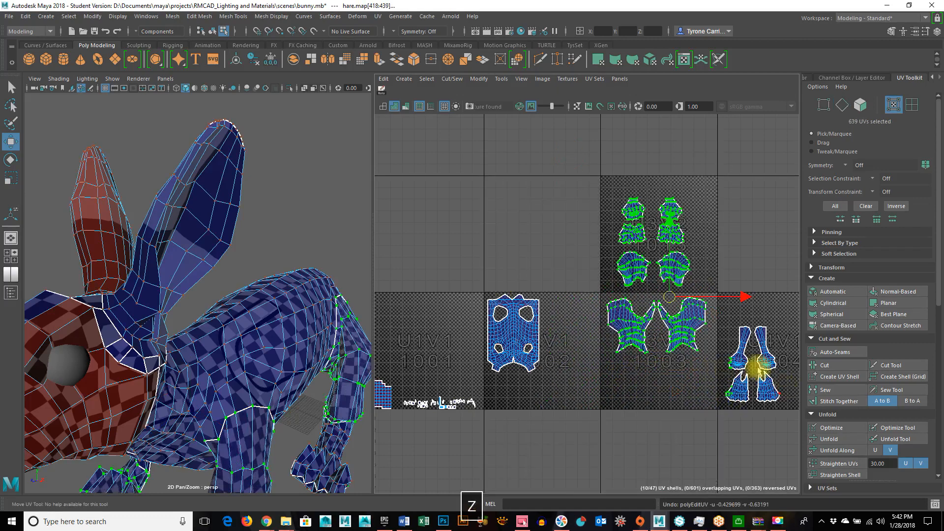
Step: Gather the shells by moving the four foot shells up beside the small leg shells, and the large leg shells and torso closer
{"action": "left_click_drag", "start_coordinate": [723, 319], "coordinate": [790, 408]}
{"action": "left_click_drag", "start_coordinate": [751, 375], "coordinate": [718, 250]}
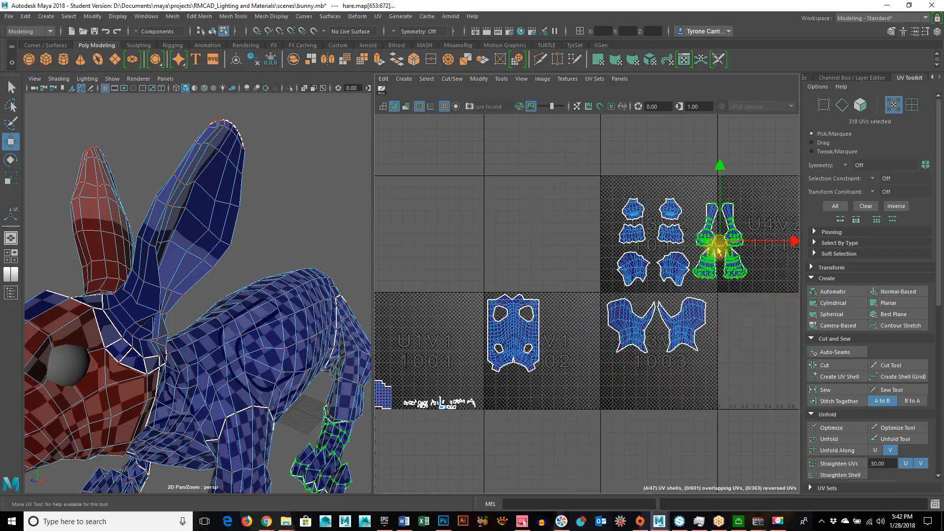
{"action": "left_click_drag", "start_coordinate": [662, 332], "coordinate": [747, 386]}
{"action": "left_click_drag", "start_coordinate": [658, 331], "coordinate": [697, 320]}
{"action": "left_click_drag", "start_coordinate": [423, 250], "coordinate": [566, 391]}
{"action": "left_click_drag", "start_coordinate": [520, 336], "coordinate": [575, 301]}
Step: Scale the torso shell up until its checkers match the legs' and move it into tile U2V2 beside the leg shells
{"action": "right_click_drag", "start_coordinate": [342, 318], "coordinate": [441, 306], "text": "alt"}
{"action": "left_click_drag", "start_coordinate": [285, 357], "coordinate": [607, 318], "text": "alt"}
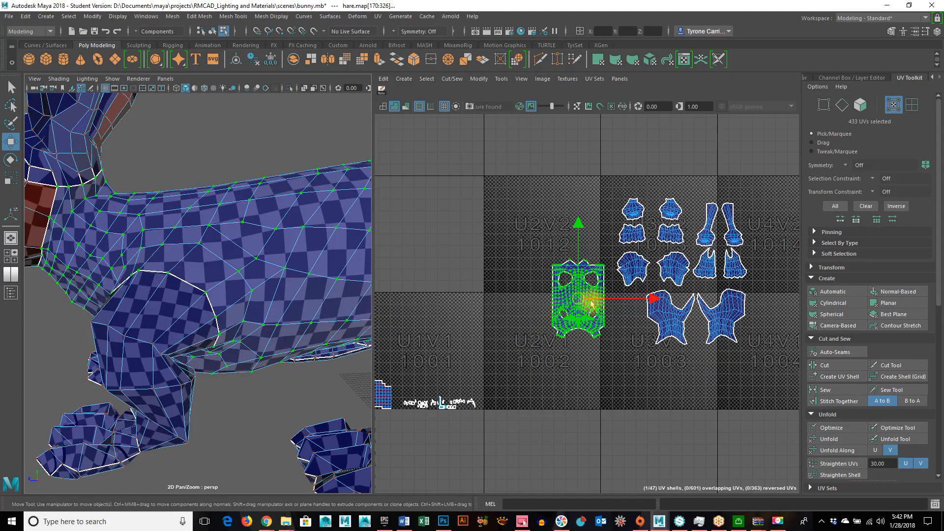
{"action": "key", "text": "r"}
{"action": "left_click_drag", "start_coordinate": [585, 305], "coordinate": [606, 305]}
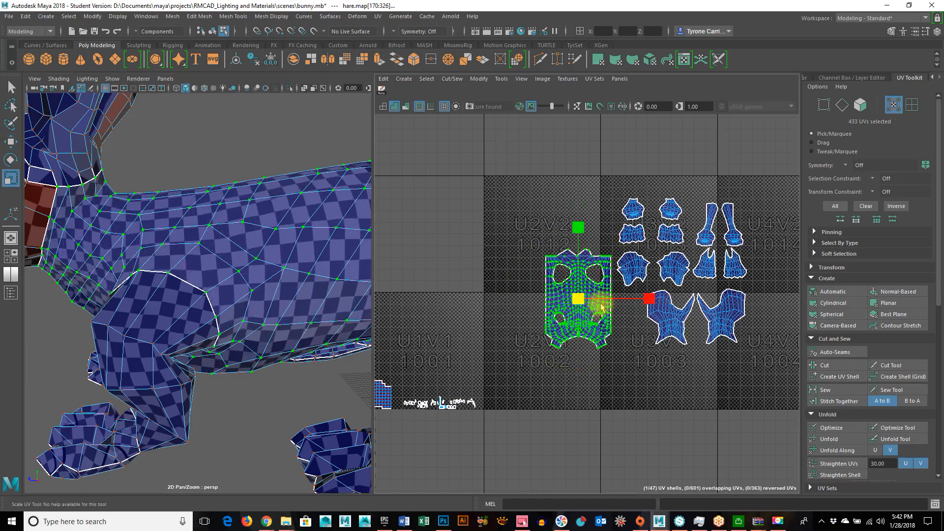
{"action": "left_click_drag", "start_coordinate": [587, 301], "coordinate": [579, 243]}
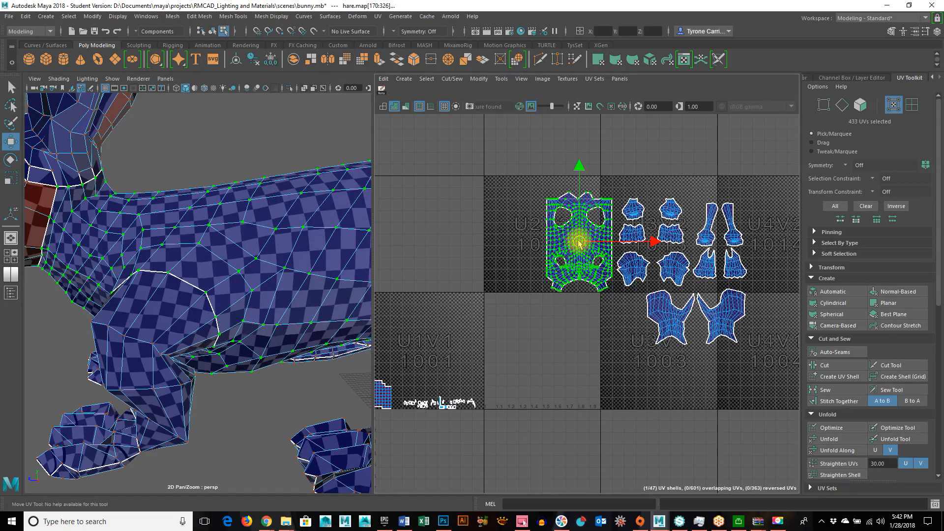
{"action": "left_click_drag", "start_coordinate": [194, 370], "coordinate": [212, 345], "text": "alt"}
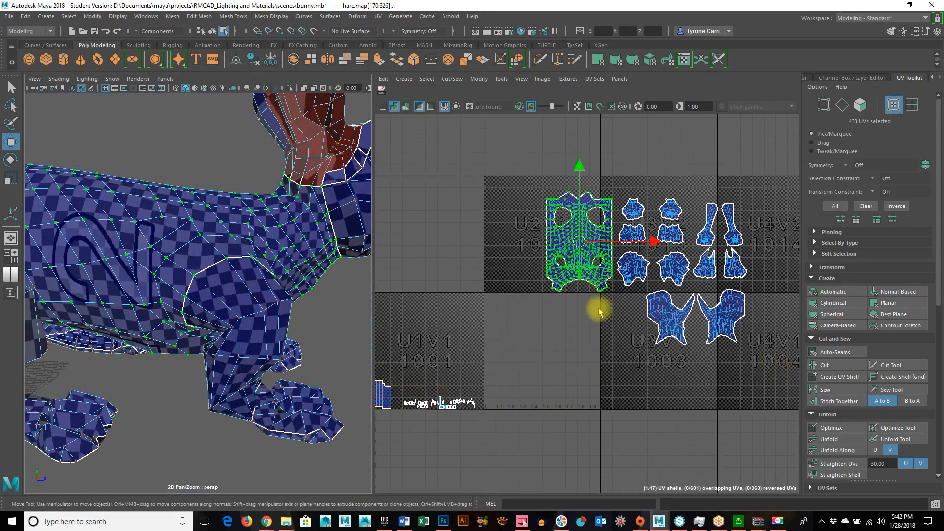
{"action": "left_click_drag", "start_coordinate": [325, 313], "coordinate": [271, 322], "text": "alt"}
Step: Select all the finished torso and leg shells, scale them down together and move them into the upper part of tile U1V1
{"action": "left_click_drag", "start_coordinate": [485, 157], "coordinate": [805, 436]}
{"action": "key", "text": "r"}
{"action": "left_click_drag", "start_coordinate": [645, 267], "coordinate": [428, 334]}
{"action": "key", "text": "w"}
{"action": "right_click_drag", "start_coordinate": [427, 355], "coordinate": [802, 386], "text": "alt"}
{"action": "middle_click_drag", "start_coordinate": [539, 350], "coordinate": [687, 344], "text": "alt"}
{"action": "right_click_drag", "start_coordinate": [601, 350], "coordinate": [725, 356], "text": "alt"}
{"action": "middle_click_drag", "start_coordinate": [725, 356], "coordinate": [759, 348], "text": "alt"}
Step: Select the torso shell with the adjacent column of three leg shells and shift them slightly along U
{"action": "left_click_drag", "start_coordinate": [451, 138], "coordinate": [597, 324]}
{"action": "mouse_move", "coordinate": [583, 285]}
{"action": "right_mouse_down", "text": "ctrl"}
{"action": "mouse_move", "coordinate": [607, 295]}
{"action": "mouse_move", "coordinate": [592, 290]}
{"action": "right_mouse_up", "text": "ctrl"}
{"action": "left_click_drag", "start_coordinate": [607, 245], "coordinate": [618, 248]}
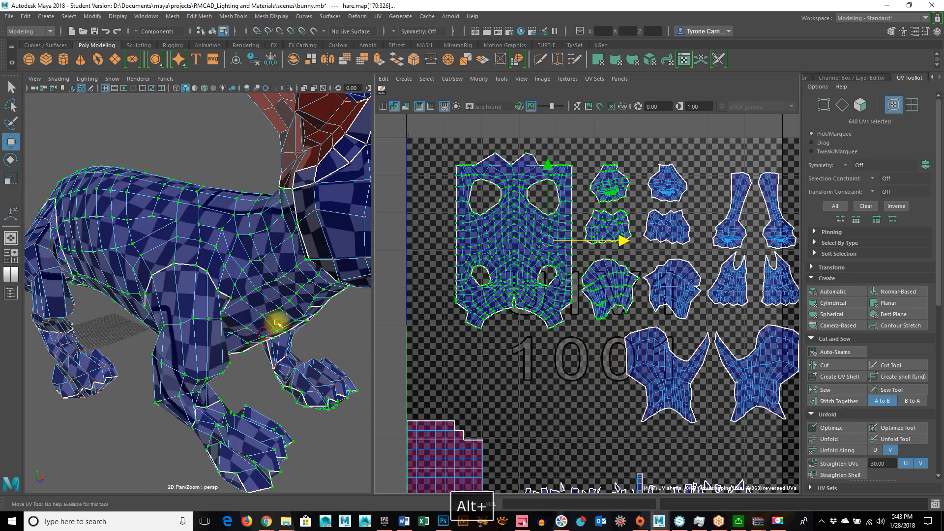
Step: Select all faces of the blocky head shell in the lower corner of tile U1V1
{"action": "left_click_drag", "start_coordinate": [258, 332], "coordinate": [279, 321], "text": "alt"}
{"action": "right_click_drag", "start_coordinate": [589, 373], "coordinate": [502, 384], "text": "alt"}
{"action": "middle_click_drag", "start_coordinate": [488, 404], "coordinate": [505, 362], "text": "alt"}
{"action": "mouse_move", "coordinate": [492, 379]}
{"action": "right_mouse_down"}
{"action": "mouse_move", "coordinate": [495, 396]}
{"action": "mouse_move", "coordinate": [488, 383]}
{"action": "right_mouse_up"}
{"action": "left_click_drag", "start_coordinate": [433, 340], "coordinate": [556, 487]}
{"action": "left_click_drag", "start_coordinate": [324, 328], "coordinate": [460, 371], "text": "alt"}
{"action": "right_click_drag", "start_coordinate": [507, 388], "coordinate": [514, 418]}
{"action": "left_click_drag", "start_coordinate": [447, 344], "coordinate": [569, 458]}
Step: Add the loose faces bordering the ear bases on both sides of the head to the face selection
{"action": "left_click_drag", "start_coordinate": [180, 340], "coordinate": [261, 331], "text": "alt"}
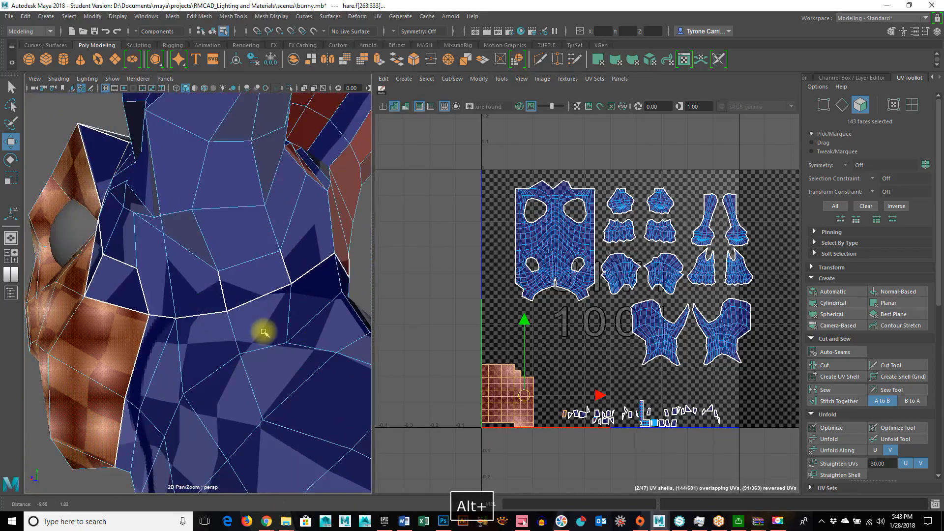
{"action": "left_click", "coordinate": [131, 300], "text": "shift"}
{"action": "left_click_drag", "start_coordinate": [63, 295], "coordinate": [131, 319], "text": "alt"}
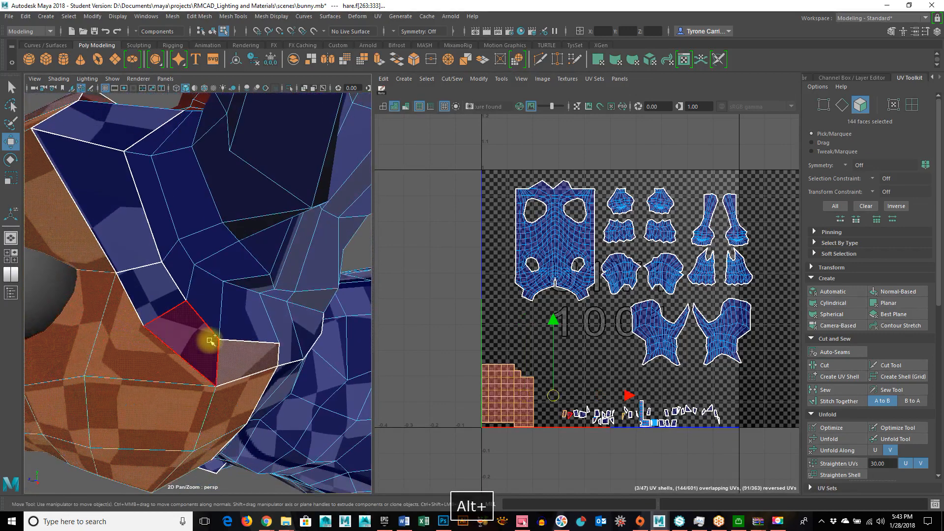
{"action": "left_click", "coordinate": [123, 127], "text": "shift"}
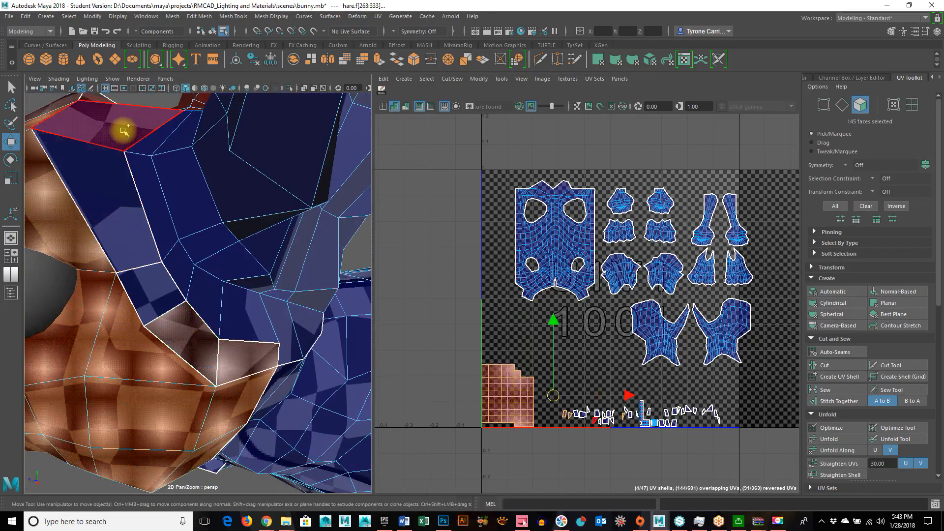
{"action": "left_click_drag", "start_coordinate": [123, 126], "coordinate": [231, 242], "text": "alt"}
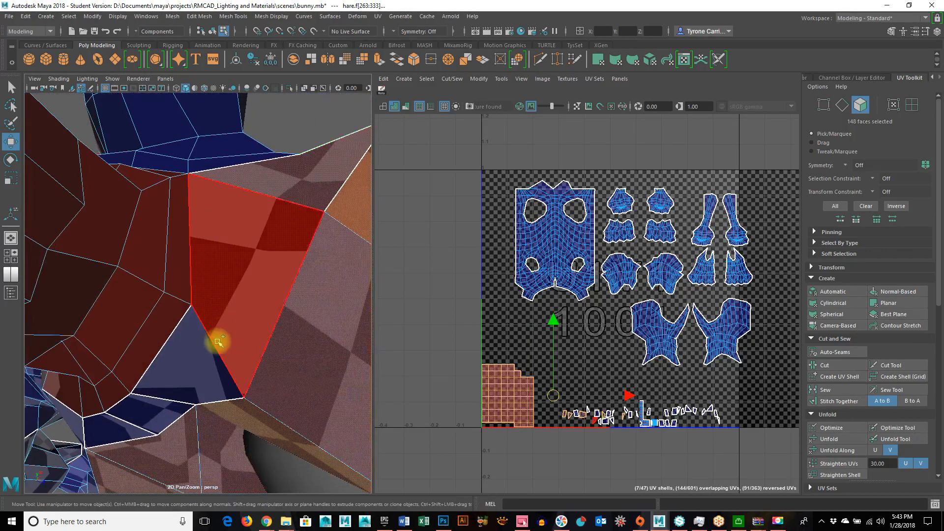
{"action": "left_click", "coordinate": [195, 363], "text": "shift"}
{"action": "left_click_drag", "start_coordinate": [195, 362], "coordinate": [177, 180], "text": "alt"}
{"action": "left_click_drag", "start_coordinate": [143, 206], "coordinate": [249, 391], "text": "shift"}
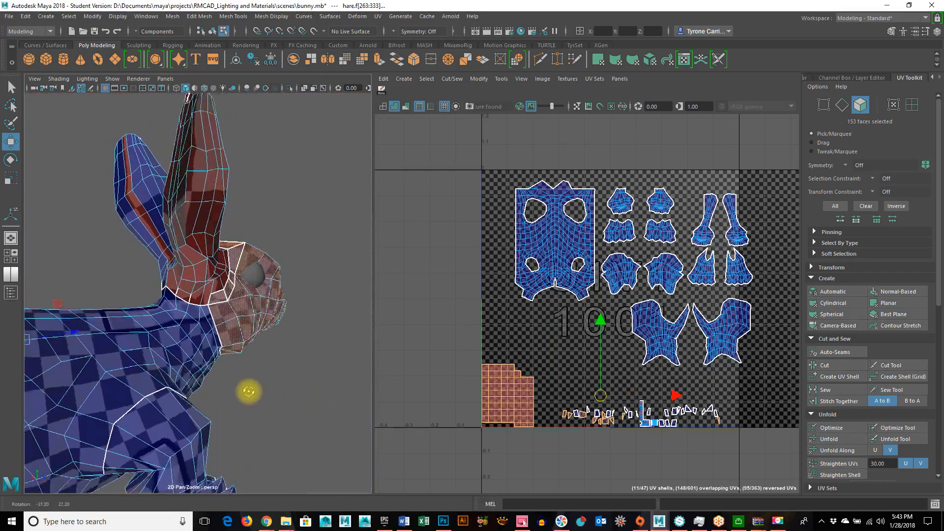
Step: Add the remaining loose faces along the back of the head, between the ears and the neck seam, to the selection
{"action": "right_click_drag", "start_coordinate": [177, 354], "coordinate": [200, 364], "text": "alt"}
{"action": "left_click_drag", "start_coordinate": [200, 365], "coordinate": [15, 370], "text": "alt"}
{"action": "right_click_drag", "start_coordinate": [15, 371], "coordinate": [101, 300], "text": "alt"}
{"action": "left_click_drag", "start_coordinate": [223, 344], "coordinate": [196, 325], "text": "alt"}
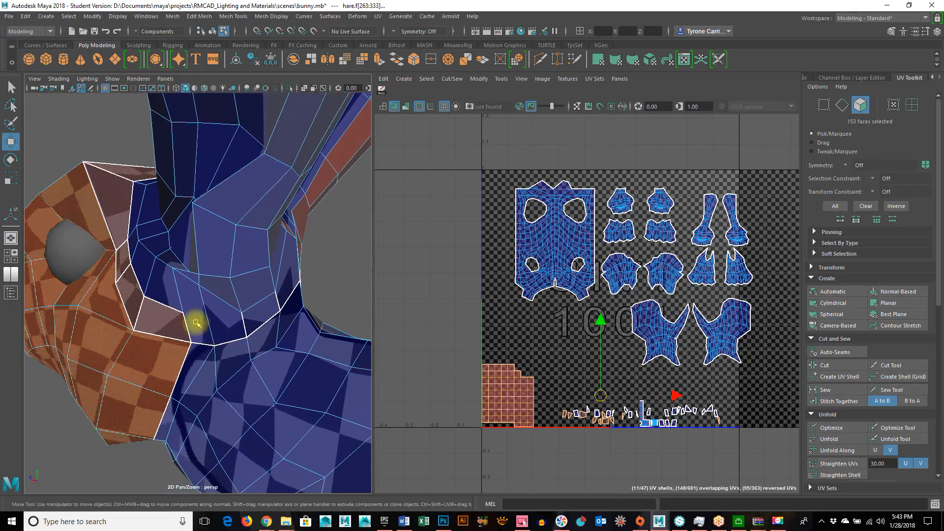
{"action": "left_click", "coordinate": [254, 319], "text": "shift"}
{"action": "left_click_drag", "start_coordinate": [255, 319], "coordinate": [197, 302], "text": "alt"}
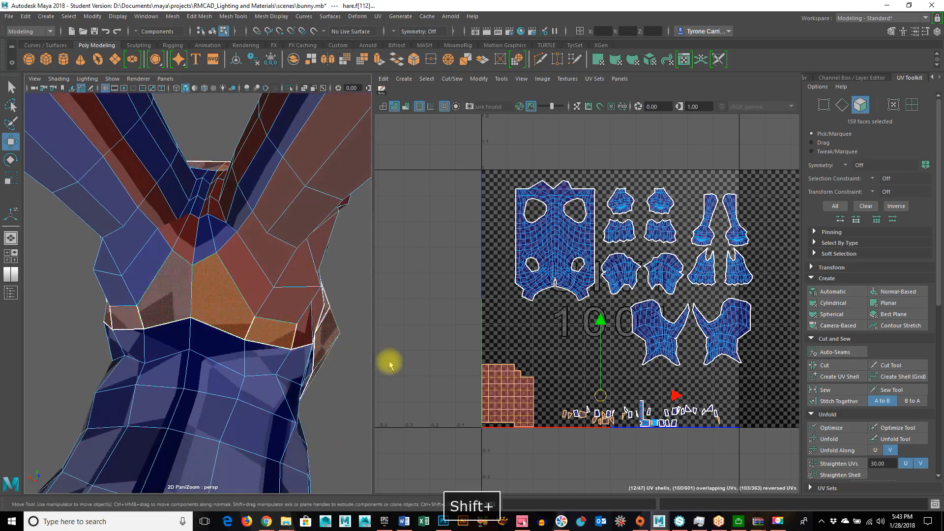
Step: Add the remaining loose faces along both sides of the head, beneath and around the ear bases, to the face selection
{"action": "middle_click_drag", "start_coordinate": [390, 365], "coordinate": [353, 366], "text": "alt"}
{"action": "left_click_drag", "start_coordinate": [302, 360], "coordinate": [192, 322], "text": "alt"}
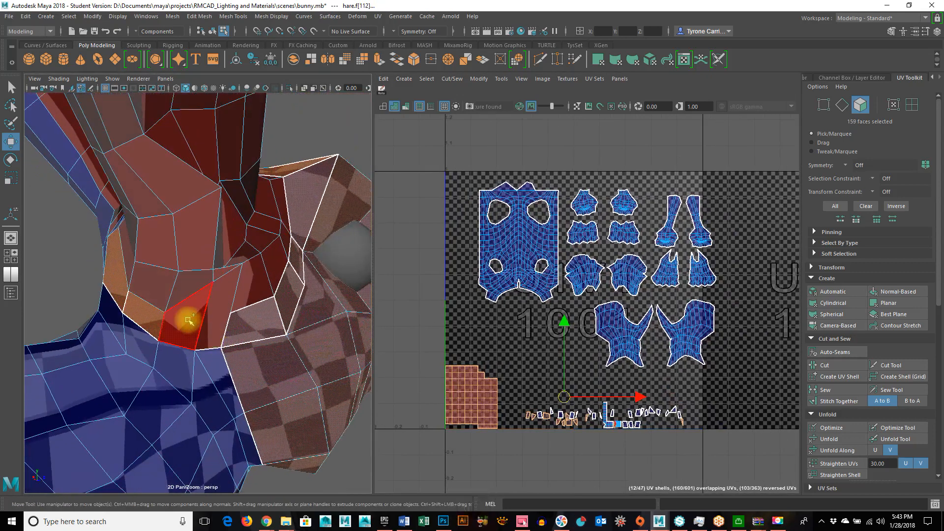
{"action": "left_click_drag", "start_coordinate": [336, 286], "coordinate": [154, 287], "text": "alt"}
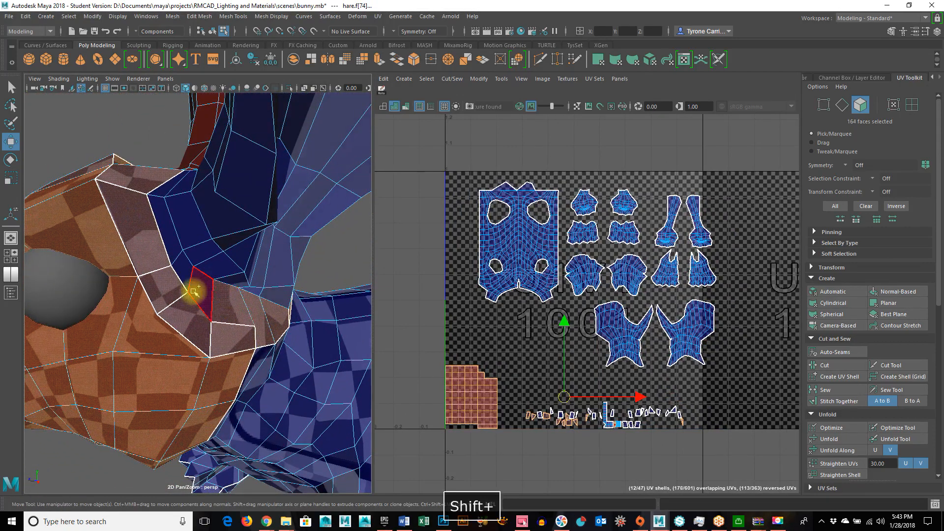
{"action": "left_click", "coordinate": [179, 267], "text": "shift"}
{"action": "left_click", "coordinate": [168, 224], "text": "shift"}
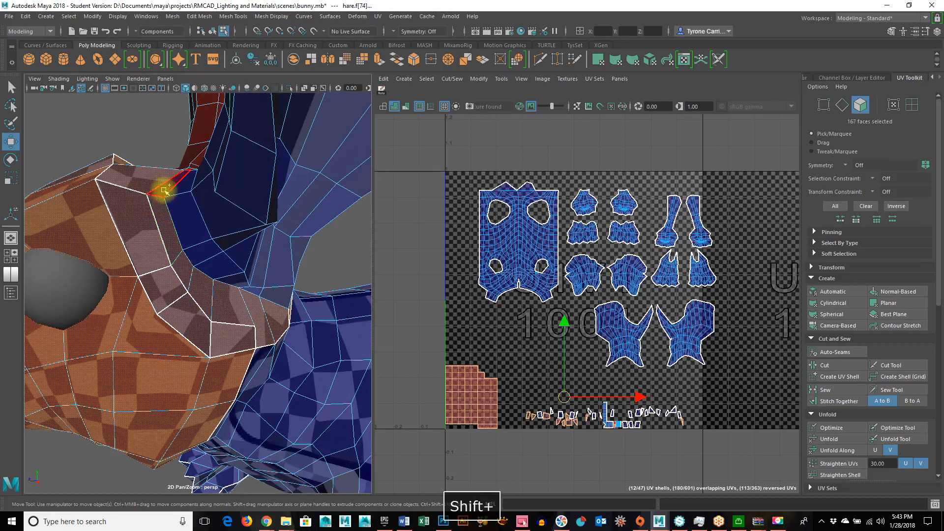
Step: Add the leftover faces between the forehead and the front of the ear bases to the selection
{"action": "left_click_drag", "start_coordinate": [93, 213], "coordinate": [217, 243], "text": "alt"}
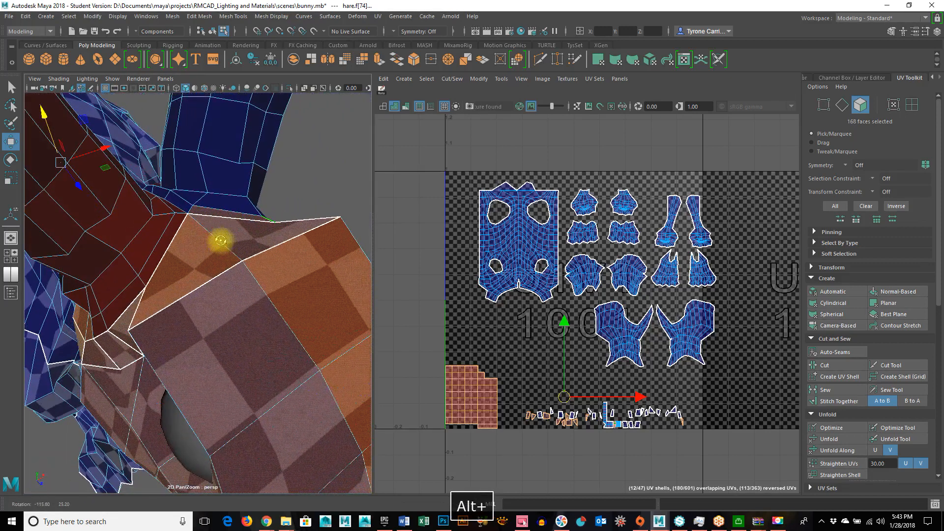
{"action": "left_click", "coordinate": [176, 227], "text": "shift"}
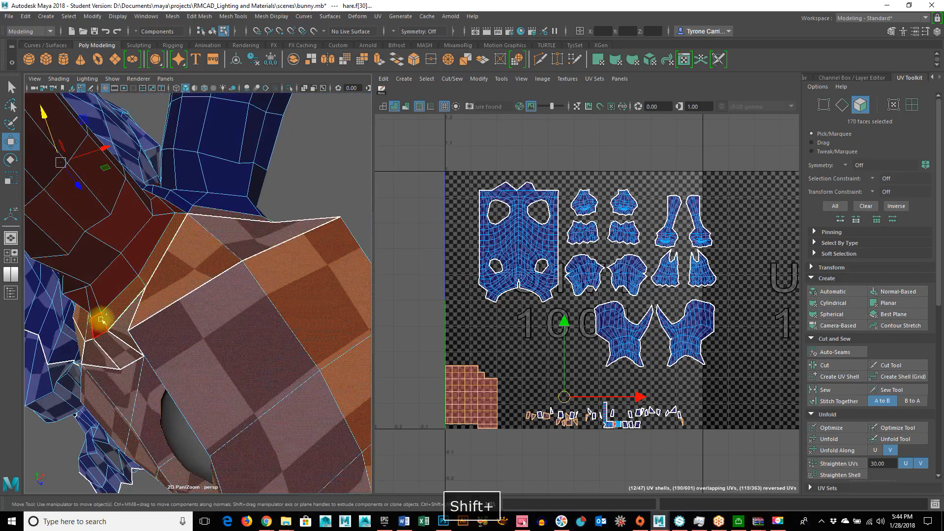
{"action": "left_click_drag", "start_coordinate": [96, 332], "coordinate": [1, 394], "text": "alt"}
{"action": "left_click", "coordinate": [224, 386], "text": "shift"}
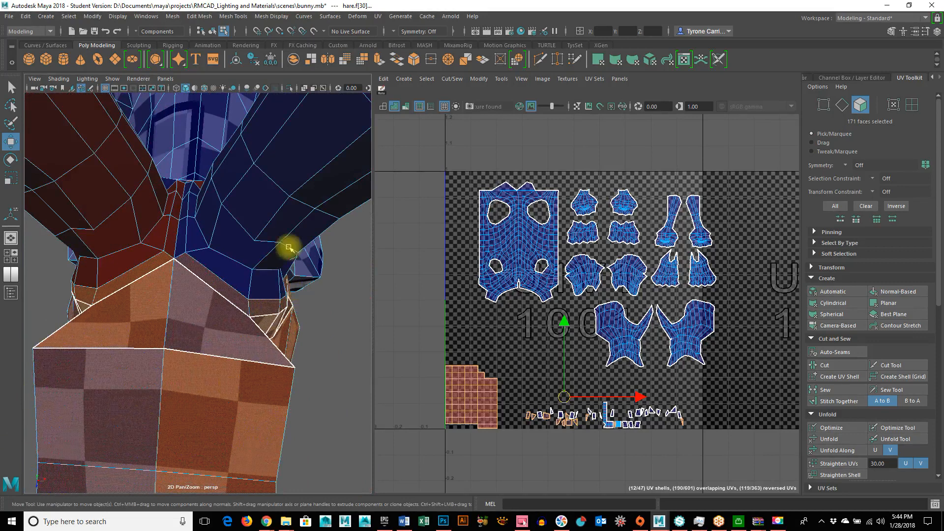
Step: Add the small loose faces at the mouth to the head selection
{"action": "left_click_drag", "start_coordinate": [243, 290], "coordinate": [218, 300], "text": "alt"}
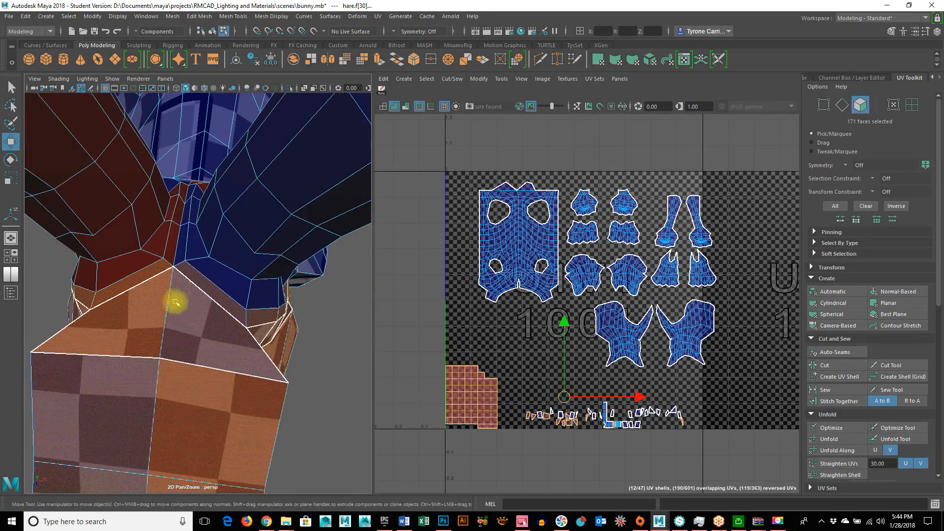
{"action": "left_click_drag", "start_coordinate": [309, 366], "coordinate": [186, 312], "text": "alt"}
{"action": "right_click_drag", "start_coordinate": [185, 312], "coordinate": [287, 339], "text": "alt"}
{"action": "left_click_drag", "start_coordinate": [257, 340], "coordinate": [211, 314], "text": "alt"}
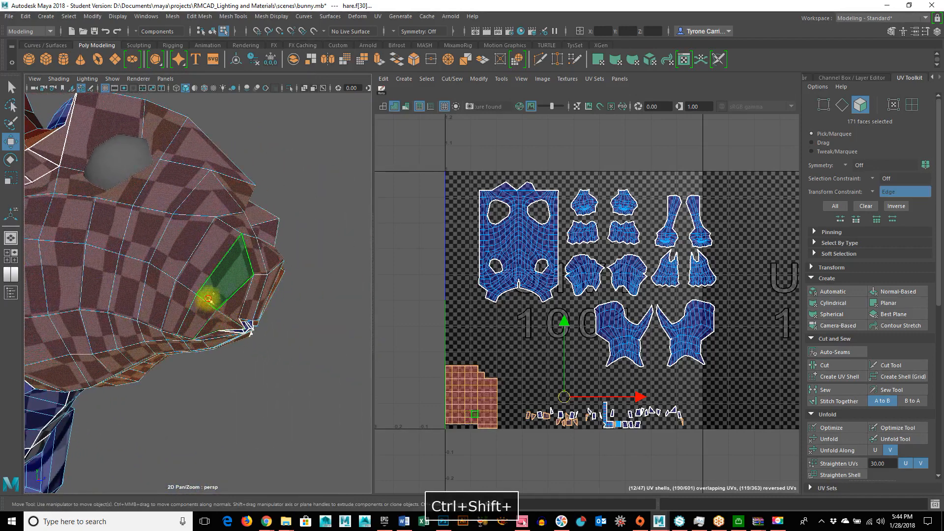
{"action": "left_click_drag", "start_coordinate": [284, 390], "coordinate": [146, 406], "text": "ctrl+shift"}
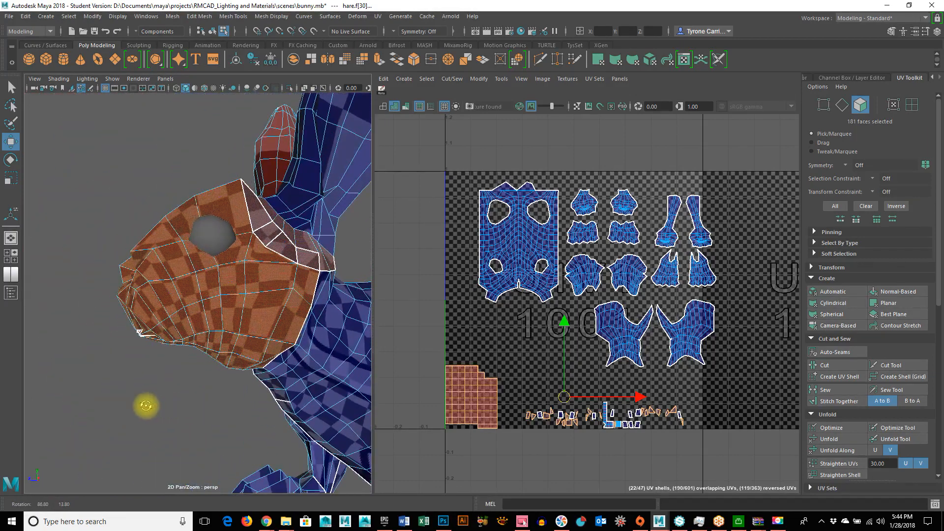
{"action": "mouse_move", "coordinate": [295, 306]}
{"action": "left_mouse_down", "text": "alt"}
{"action": "mouse_move", "coordinate": [285, 311]}
{"action": "mouse_move", "coordinate": [326, 344]}
{"action": "mouse_move", "coordinate": [303, 315]}
{"action": "mouse_move", "coordinate": [282, 310]}
{"action": "left_mouse_up", "text": "alt"}
{"action": "middle_click_drag", "start_coordinate": [282, 311], "coordinate": [212, 312], "text": "alt"}
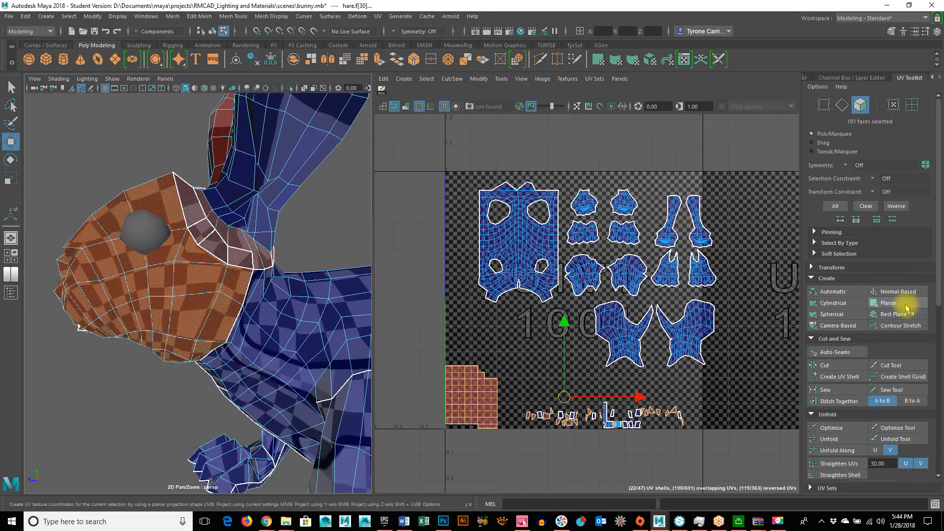
Step: Apply a planar mapping to the selected head faces from the X axis, fitted to the bounding box with the image width/height ratio kept
{"action": "left_click_drag", "start_coordinate": [301, 354], "coordinate": [558, 338], "text": "alt"}
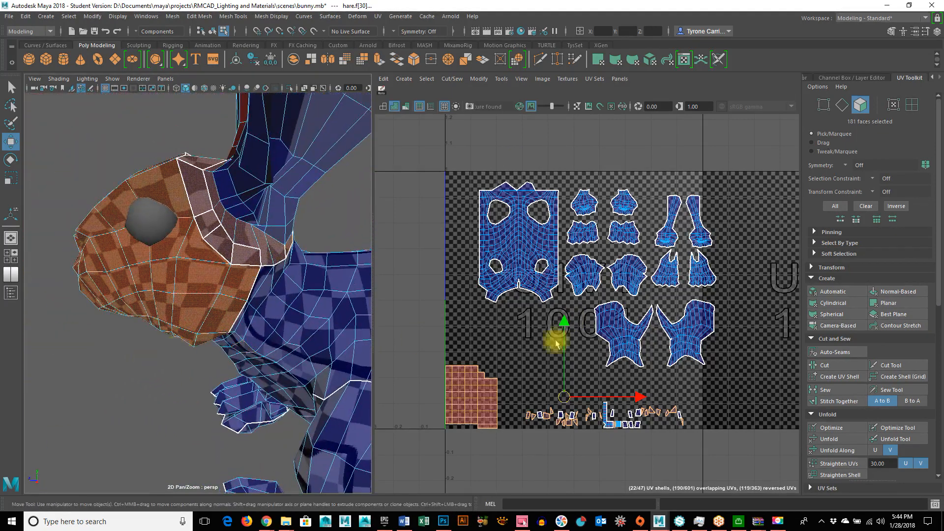
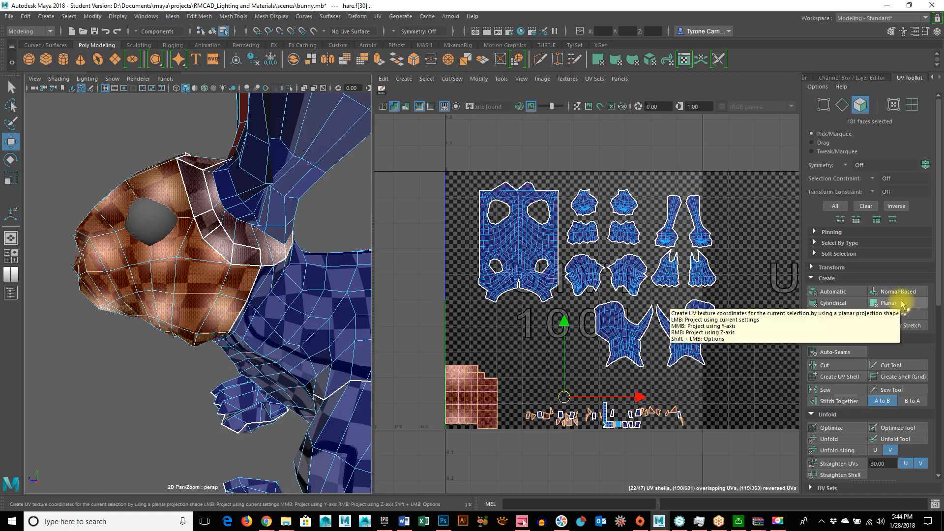
{"action": "left_click", "coordinate": [903, 305], "text": "shift"}
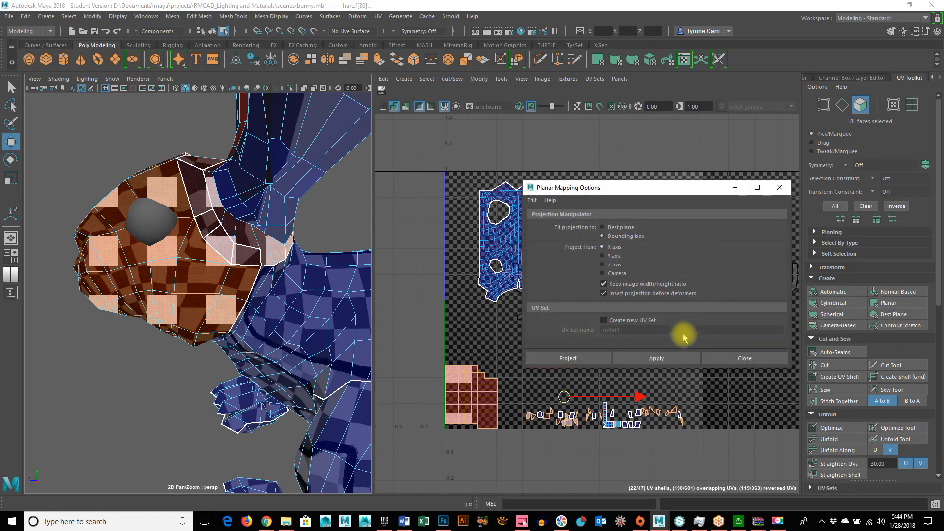
{"action": "left_click", "coordinate": [657, 359]}
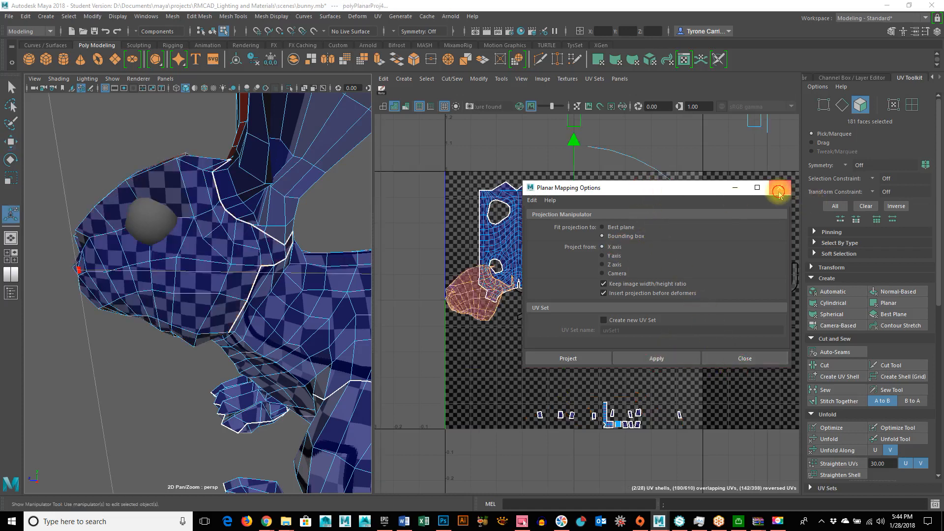
{"action": "left_click", "coordinate": [779, 192]}
Step: Move the projected head shell into the empty area below the torso shell and select all its UVs
{"action": "right_click_drag", "start_coordinate": [574, 270], "coordinate": [487, 293], "text": "alt"}
{"action": "left_click_drag", "start_coordinate": [568, 304], "coordinate": [565, 359]}
{"action": "right_click_drag", "start_coordinate": [680, 383], "coordinate": [523, 359], "text": "alt"}
{"action": "middle_click_drag", "start_coordinate": [522, 358], "coordinate": [526, 350], "text": "alt"}
{"action": "right_click_drag", "start_coordinate": [527, 318], "coordinate": [570, 319]}
{"action": "left_click_drag", "start_coordinate": [508, 247], "coordinate": [672, 420]}
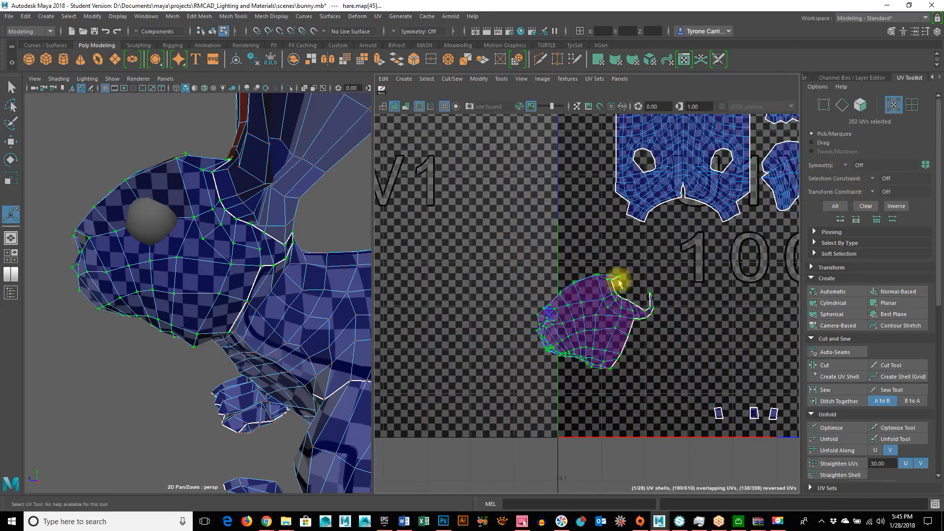
Step: Select the head's centre-line edges from the back of the head, between the ears, to the top of the forehead
{"action": "left_click_drag", "start_coordinate": [112, 233], "coordinate": [183, 348], "text": "alt"}
{"action": "left_click_drag", "start_coordinate": [256, 207], "coordinate": [55, 354], "text": "alt"}
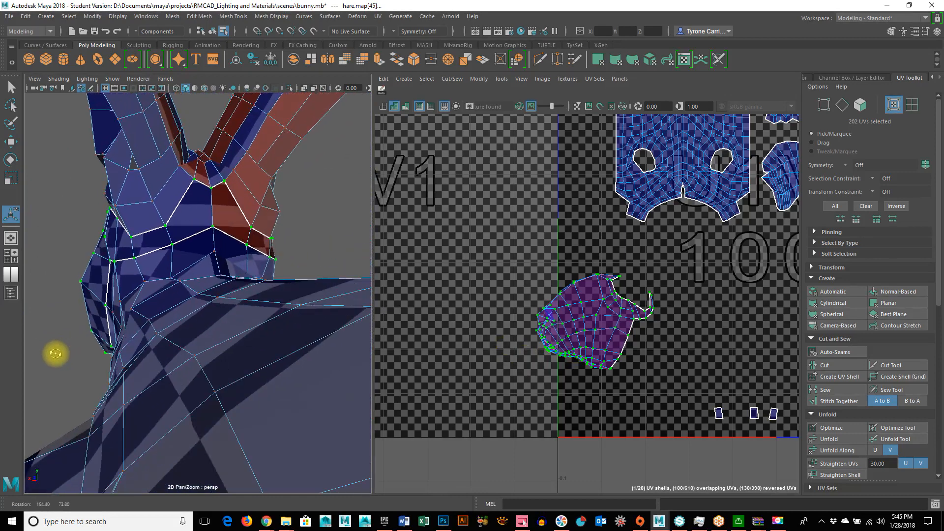
{"action": "left_click_drag", "start_coordinate": [232, 288], "coordinate": [186, 286], "text": "alt"}
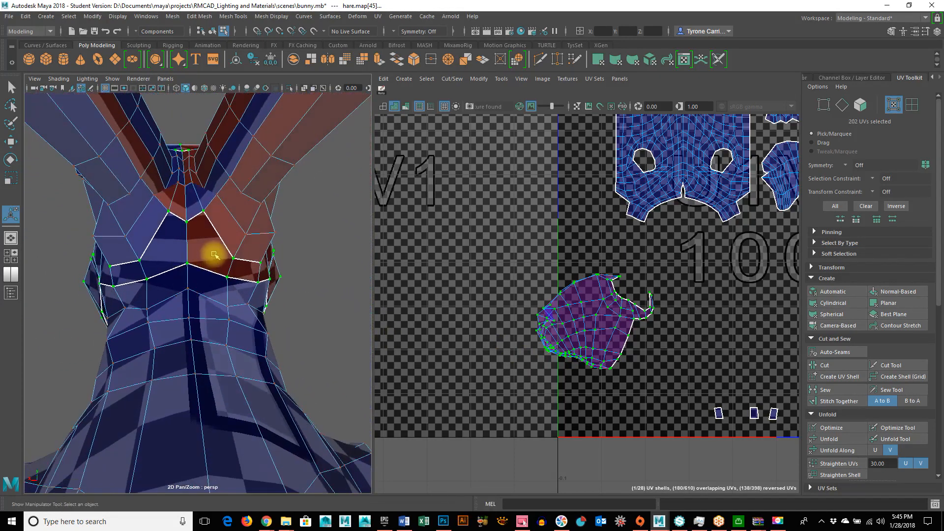
{"action": "right_click_drag", "start_coordinate": [209, 262], "coordinate": [222, 196]}
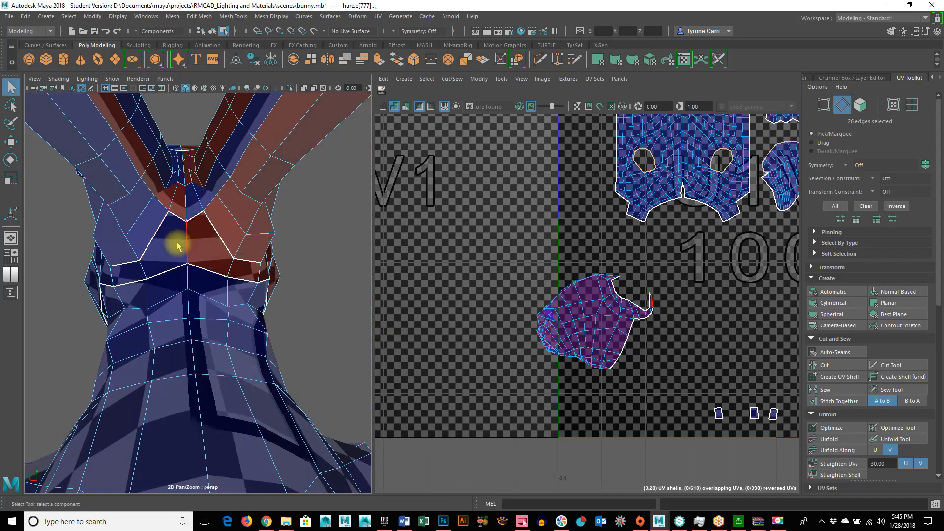
{"action": "left_click_drag", "start_coordinate": [136, 282], "coordinate": [222, 273], "text": "alt"}
{"action": "left_click", "coordinate": [167, 235]}
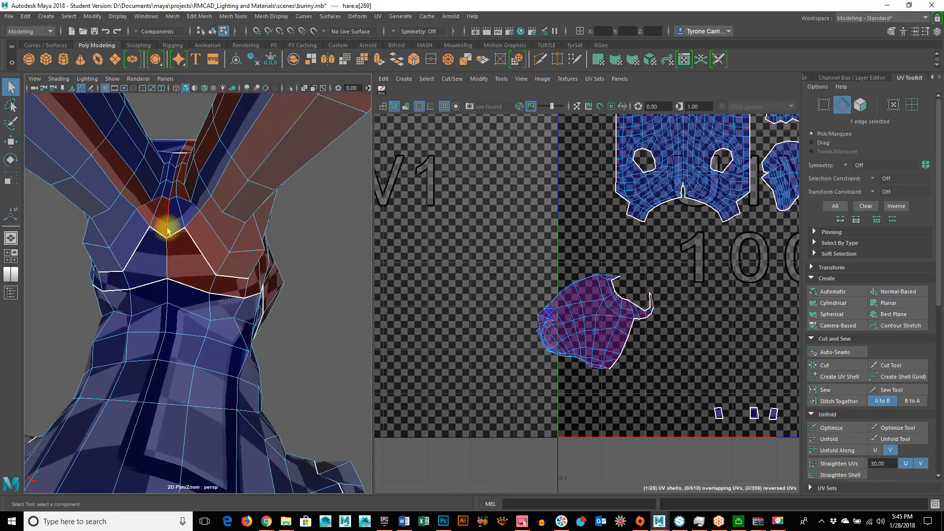
{"action": "left_click_drag", "start_coordinate": [180, 191], "coordinate": [179, 236], "text": "alt"}
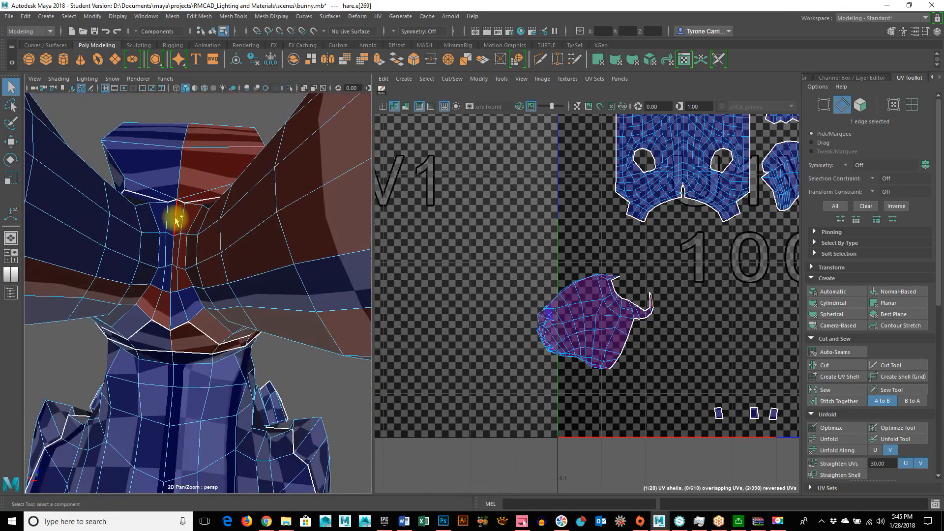
{"action": "left_click", "coordinate": [215, 147], "text": "shift"}
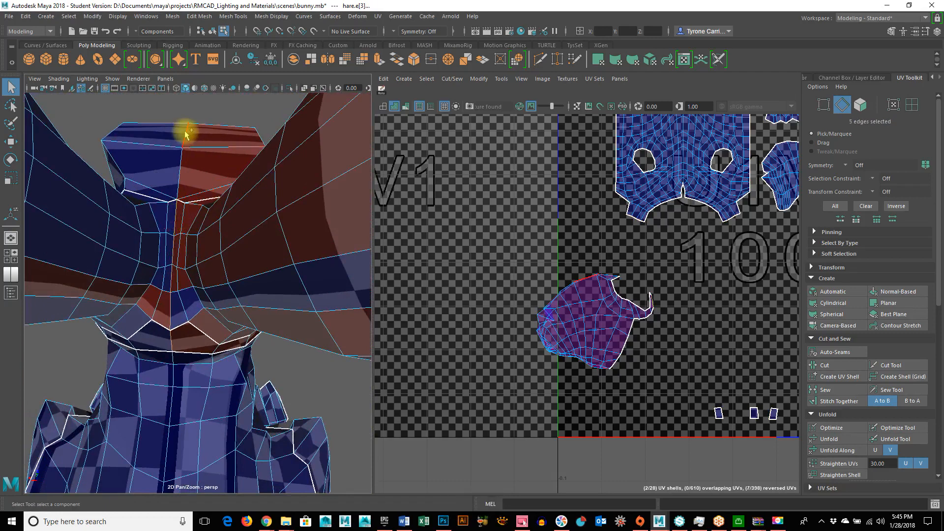
{"action": "key", "text": "z"}
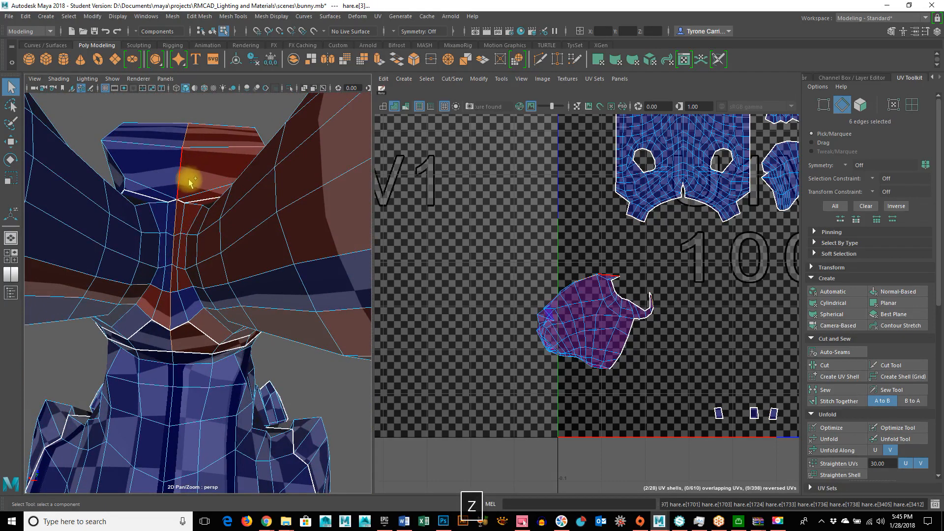
{"action": "left_click", "coordinate": [186, 153], "text": "shift"}
{"action": "left_click", "coordinate": [187, 141], "text": "shift"}
Step: Extend the centre-line edge selection down the face and under the chin to the neck seam, and cut the UVs along it
{"action": "left_click_drag", "start_coordinate": [69, 228], "coordinate": [241, 274], "text": "alt"}
{"action": "left_click", "coordinate": [218, 271], "text": "shift"}
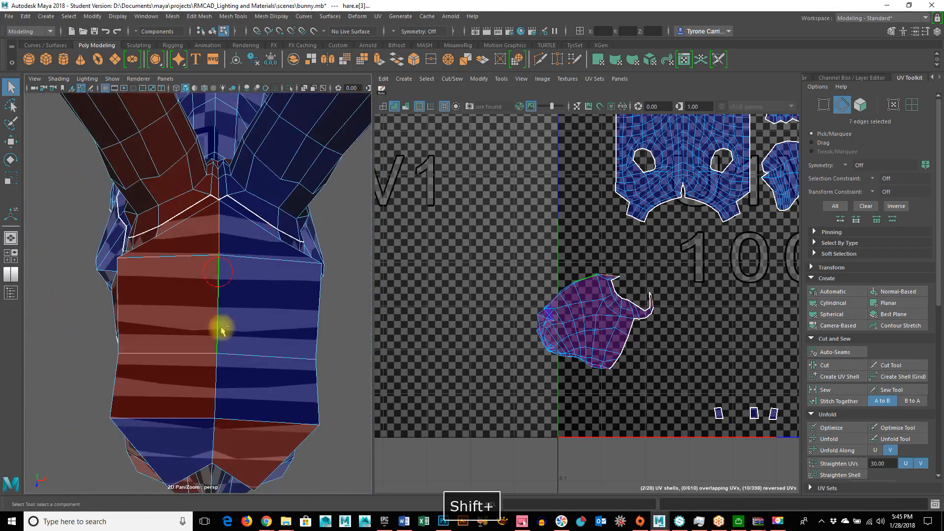
{"action": "left_click_drag", "start_coordinate": [267, 424], "coordinate": [246, 305], "text": "alt"}
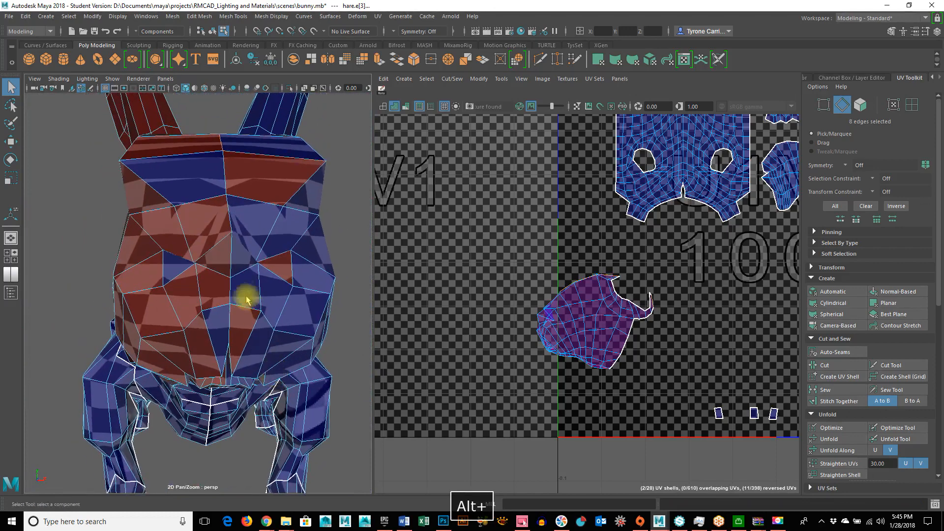
{"action": "left_click_drag", "start_coordinate": [307, 272], "coordinate": [222, 232], "text": "alt"}
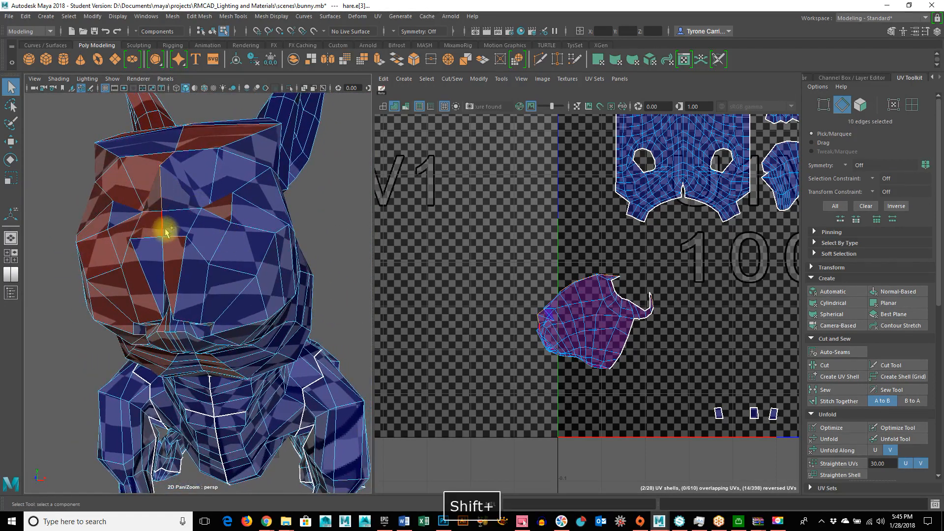
{"action": "left_click", "coordinate": [164, 249], "text": "shift"}
{"action": "left_click_drag", "start_coordinate": [241, 357], "coordinate": [257, 320], "text": "alt"}
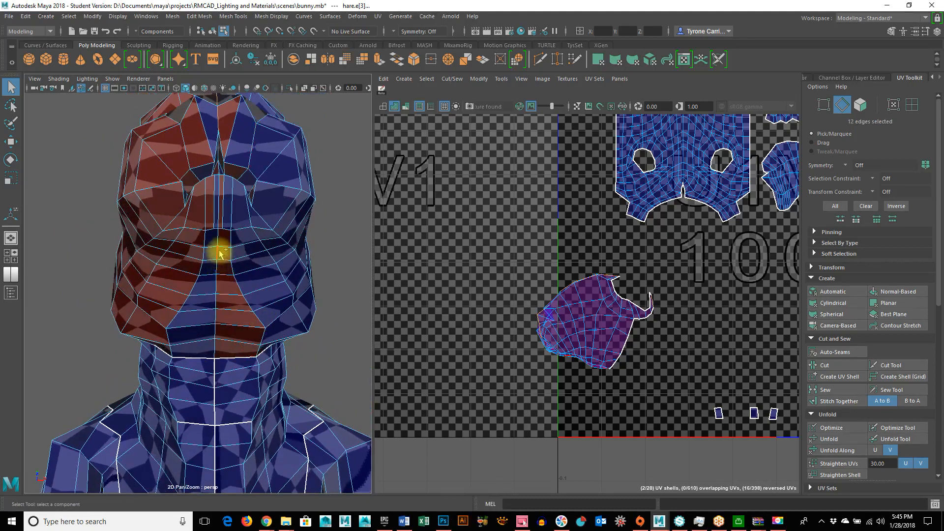
{"action": "left_click_drag", "start_coordinate": [243, 337], "coordinate": [236, 311], "text": "alt"}
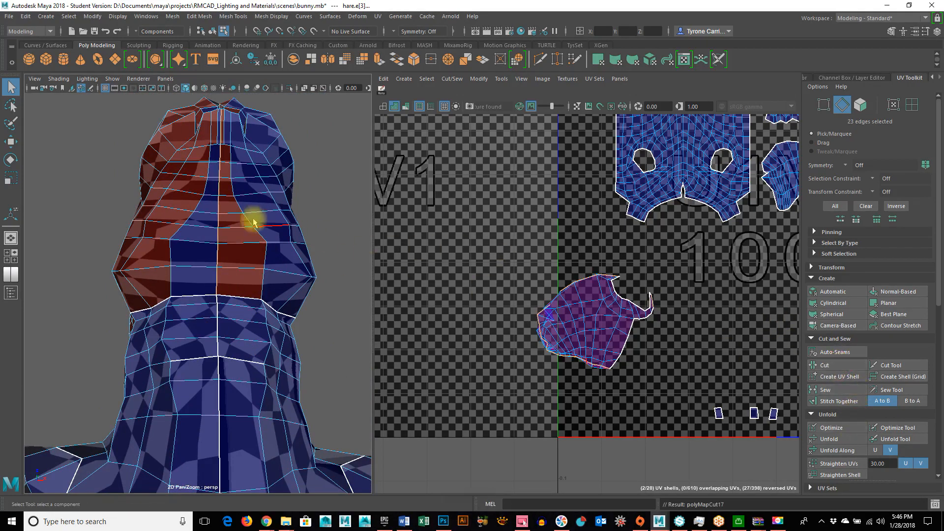
{"action": "mouse_move", "coordinate": [210, 244]}
{"action": "left_mouse_down", "text": "alt"}
{"action": "mouse_move", "coordinate": [186, 297]}
{"action": "mouse_move", "coordinate": [109, 312]}
{"action": "mouse_move", "coordinate": [75, 299]}
{"action": "mouse_move", "coordinate": [7, 312]}
{"action": "mouse_move", "coordinate": [131, 283]}
{"action": "mouse_move", "coordinate": [205, 234]}
{"action": "left_mouse_up", "text": "alt"}
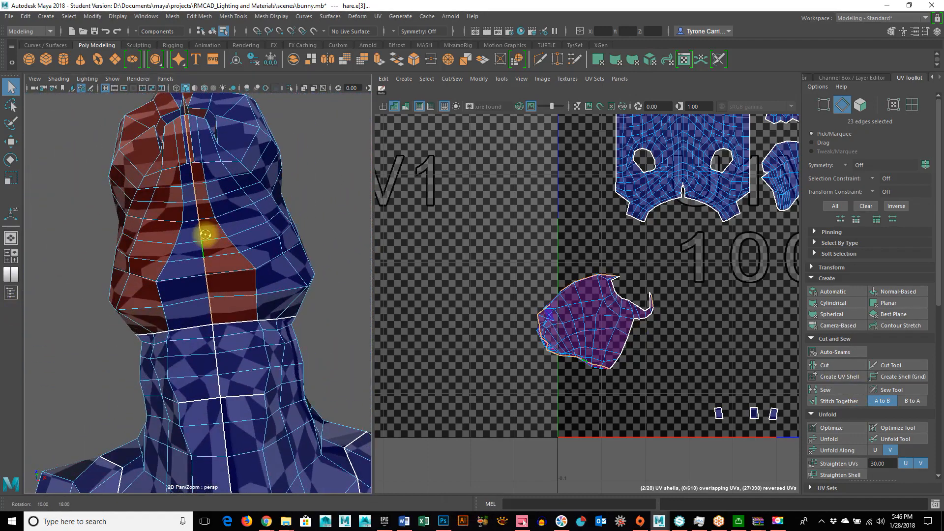
{"action": "left_click", "coordinate": [836, 366]}
Step: Select the whole head shell and move it along U out of tile U1V1 into the neighbouring empty tile
{"action": "right_click_drag", "start_coordinate": [643, 338], "coordinate": [678, 331]}
{"action": "right_click", "coordinate": [595, 319], "text": "ctrl"}
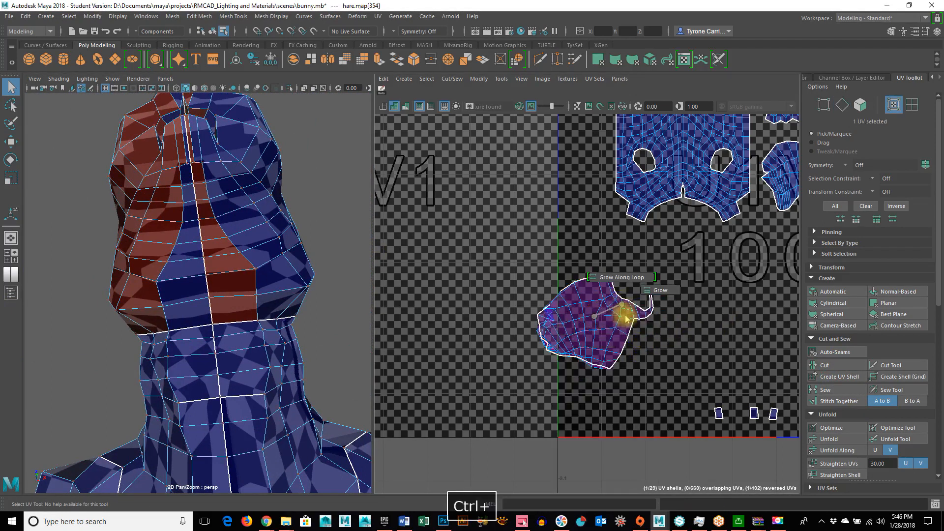
{"action": "right_click", "coordinate": [594, 321], "text": "ctrl"}
{"action": "left_click", "coordinate": [626, 332]}
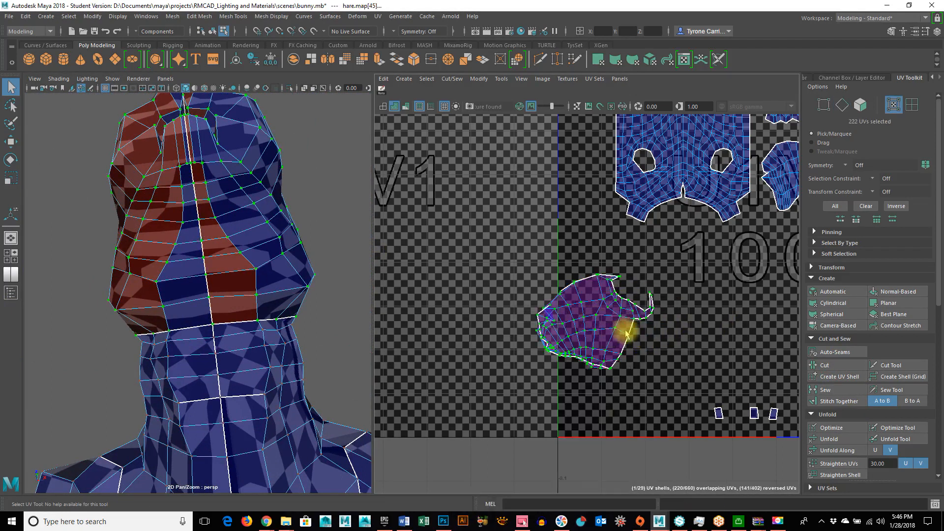
{"action": "left_click_drag", "start_coordinate": [669, 322], "coordinate": [554, 316]}
Step: Select the missed centre-line edge above the nose and cut the UVs along it to split the head into two halves
{"action": "left_click_drag", "start_coordinate": [265, 254], "coordinate": [199, 272], "text": "alt"}
{"action": "right_click_drag", "start_coordinate": [199, 272], "coordinate": [239, 284], "text": "alt"}
{"action": "middle_click_drag", "start_coordinate": [239, 284], "coordinate": [236, 324], "text": "alt"}
{"action": "left_click_drag", "start_coordinate": [223, 326], "coordinate": [214, 370], "text": "alt"}
{"action": "right_click_drag", "start_coordinate": [245, 239], "coordinate": [244, 213]}
{"action": "left_click", "coordinate": [234, 243]}
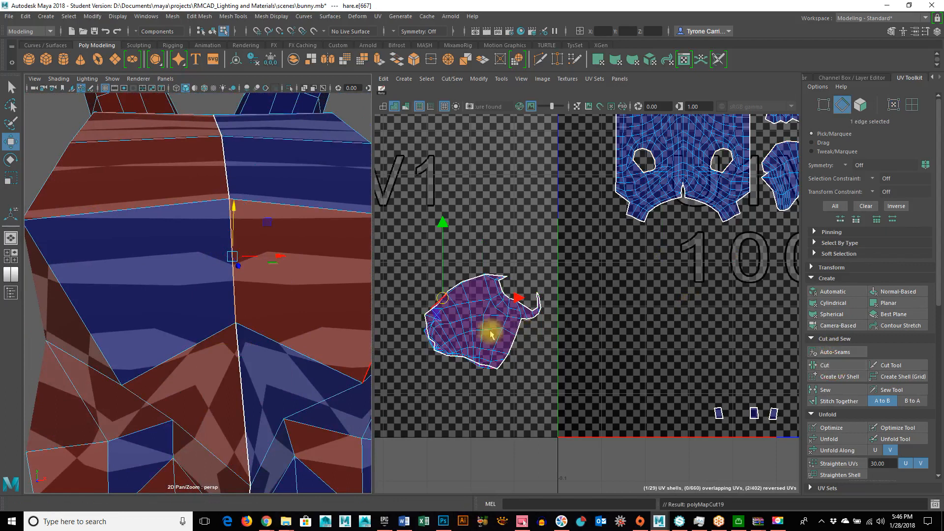
Step: Pull one half of the head off the other, flip it, and place it beside the other half as a mirror image
{"action": "right_click_drag", "start_coordinate": [491, 333], "coordinate": [513, 335]}
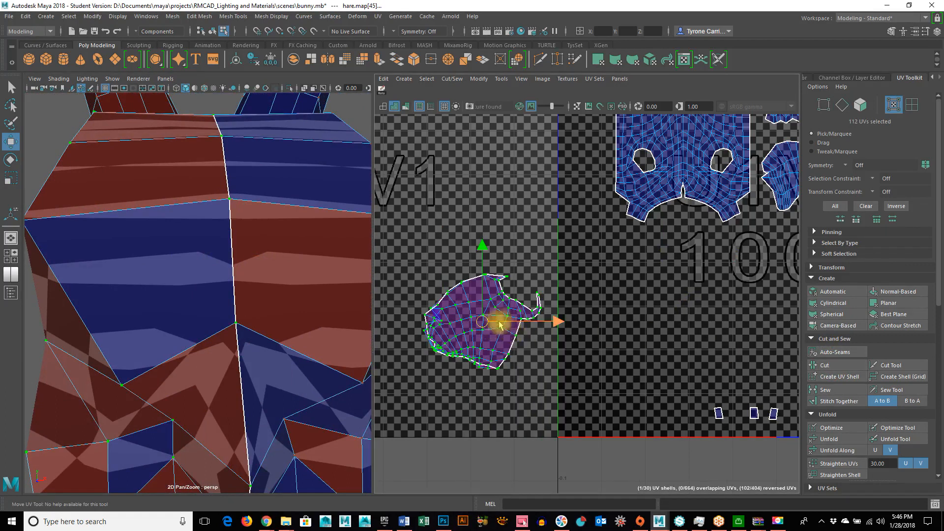
{"action": "left_click_drag", "start_coordinate": [563, 323], "coordinate": [681, 336]}
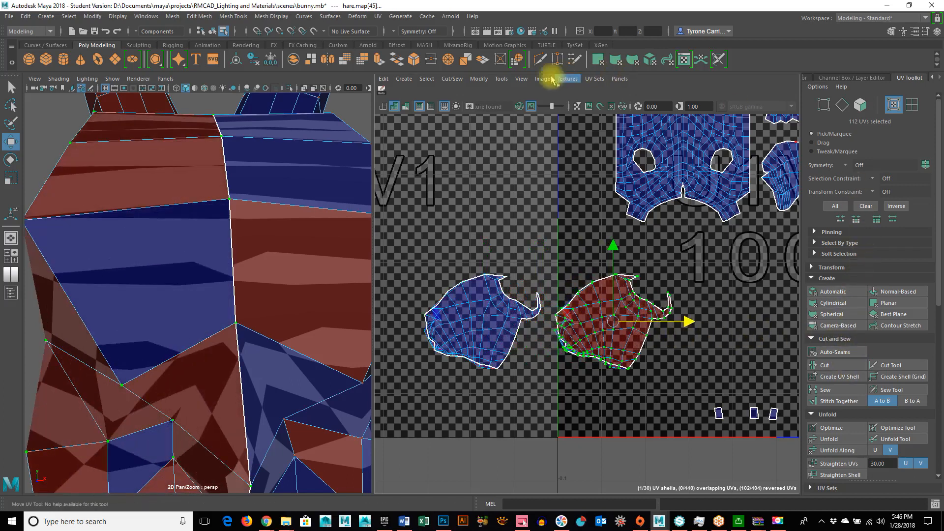
{"action": "left_click", "coordinate": [479, 79]}
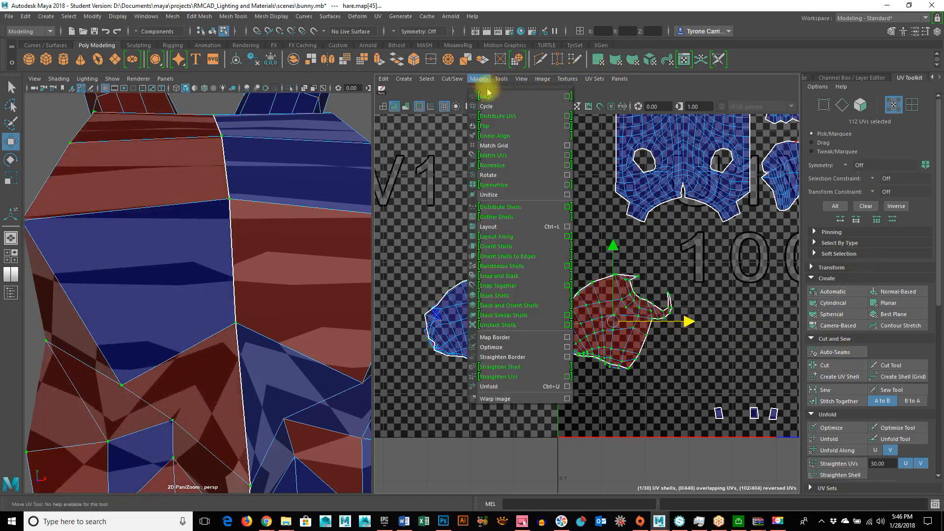
{"action": "left_click", "coordinate": [502, 128]}
{"action": "left_click_drag", "start_coordinate": [681, 322], "coordinate": [421, 311]}
{"action": "right_click_drag", "start_coordinate": [628, 327], "coordinate": [474, 302], "text": "alt"}
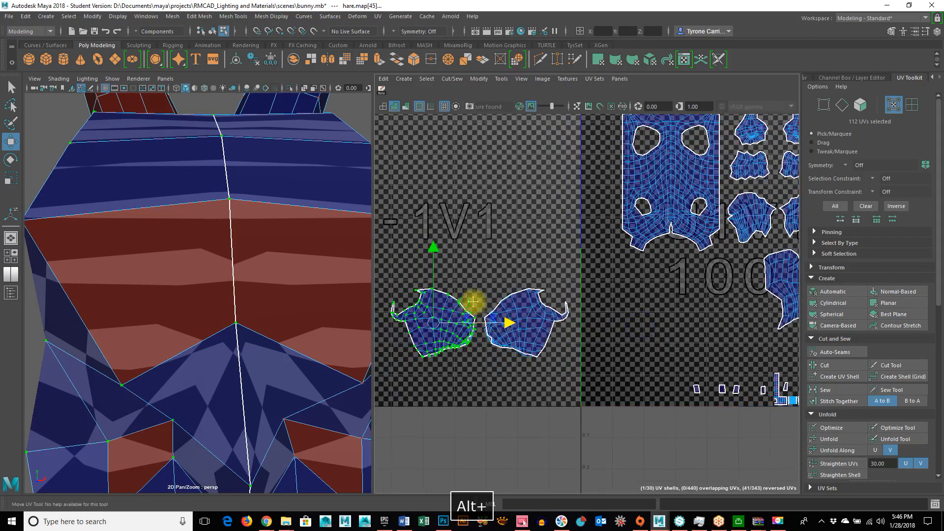
Step: Turn on Object X symmetry, select the UVs of both mirrored head halves, and optimize them
{"action": "middle_click_drag", "start_coordinate": [473, 302], "coordinate": [520, 297], "text": "alt"}
{"action": "left_click_drag", "start_coordinate": [412, 257], "coordinate": [551, 355]}
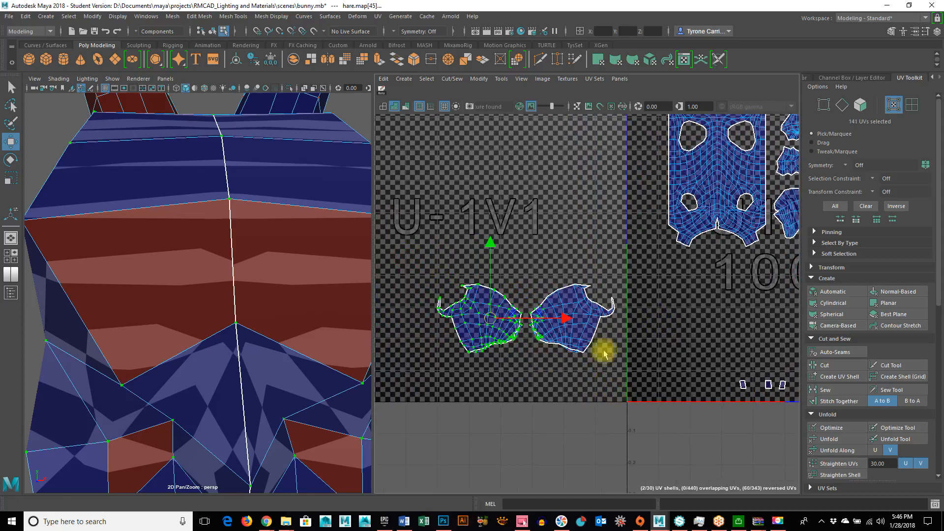
{"action": "left_click", "coordinate": [417, 263]}
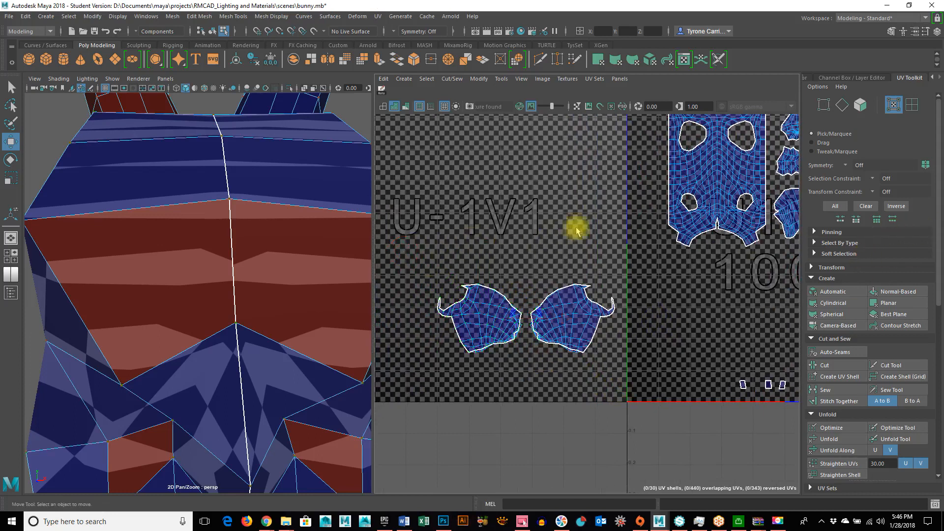
{"action": "left_click", "coordinate": [847, 166]}
{"action": "left_click", "coordinate": [867, 183]}
{"action": "left_click_drag", "start_coordinate": [419, 252], "coordinate": [664, 431]}
{"action": "left_click", "coordinate": [832, 428]}
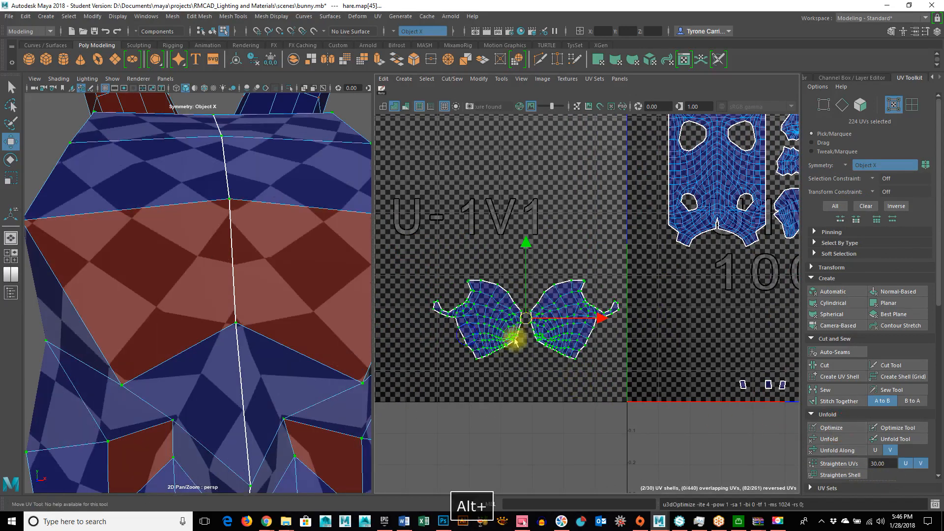
Step: Select the five facing border edges along the head halves' centre line, from above the nose to the lower corner of the border
{"action": "right_click_drag", "start_coordinate": [499, 337], "coordinate": [587, 343], "text": "alt"}
{"action": "left_click_drag", "start_coordinate": [354, 359], "coordinate": [305, 367], "text": "alt"}
{"action": "right_click_drag", "start_coordinate": [489, 362], "coordinate": [630, 374], "text": "alt"}
{"action": "left_click_drag", "start_coordinate": [241, 357], "coordinate": [291, 344], "text": "alt"}
{"action": "right_click_drag", "start_coordinate": [214, 338], "coordinate": [241, 338], "text": "alt"}
{"action": "right_click_drag", "start_coordinate": [571, 347], "coordinate": [683, 333], "text": "alt"}
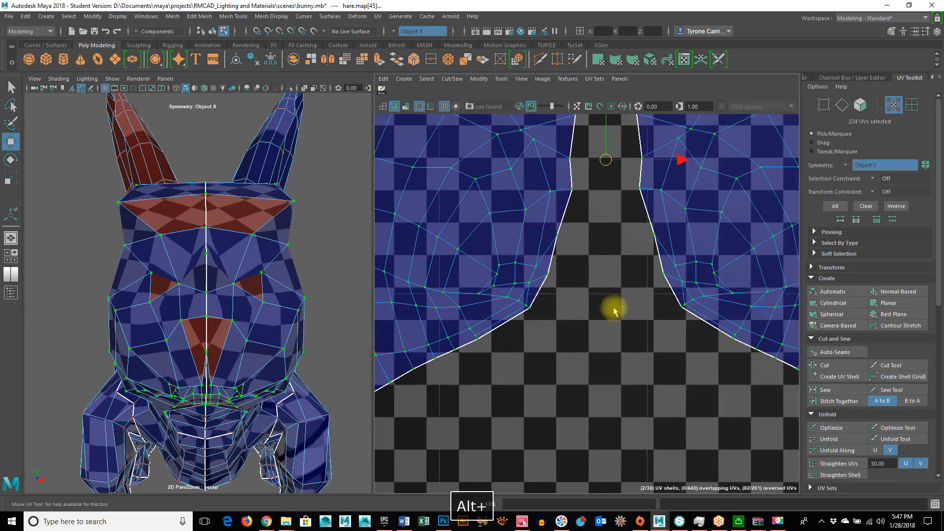
{"action": "middle_click_drag", "start_coordinate": [584, 308], "coordinate": [539, 386], "text": "alt"}
{"action": "right_click_drag", "start_coordinate": [539, 386], "coordinate": [628, 354], "text": "alt"}
{"action": "right_click_drag", "start_coordinate": [644, 251], "coordinate": [634, 229]}
{"action": "left_click", "coordinate": [630, 219]}
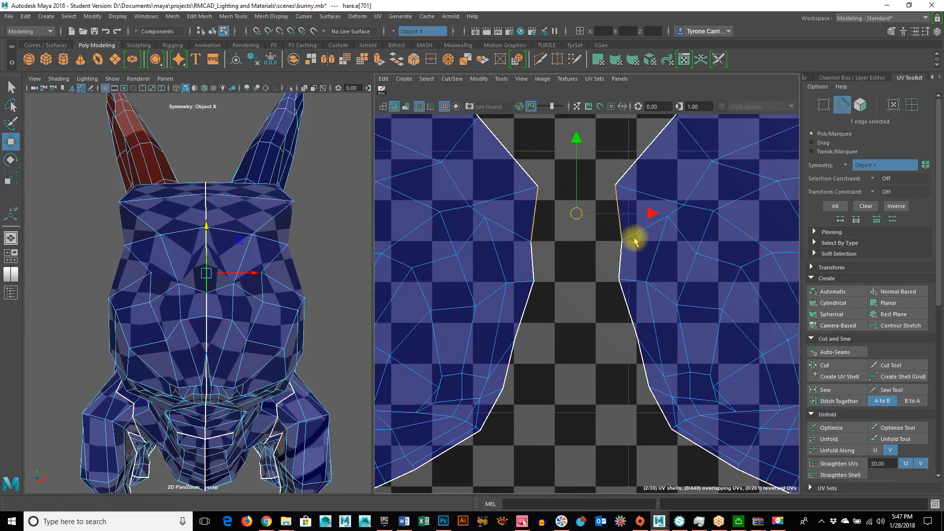
{"action": "left_click", "coordinate": [627, 266], "text": "shift"}
{"action": "left_click", "coordinate": [633, 309], "text": "shift"}
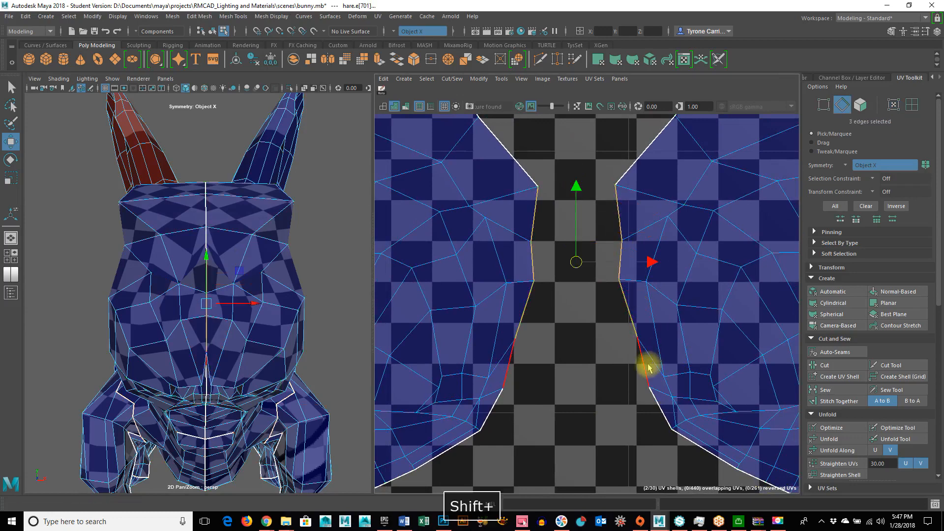
{"action": "left_click", "coordinate": [663, 417], "text": "shift"}
Step: Try to stitch the two head halves together along the selected centre-line edges
{"action": "left_click_drag", "start_coordinate": [189, 373], "coordinate": [213, 350], "text": "alt"}
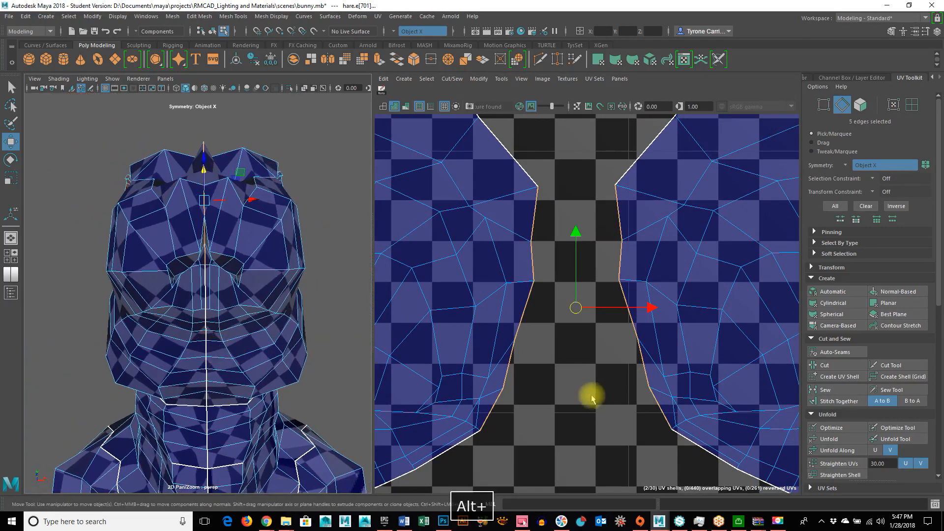
{"action": "right_click_drag", "start_coordinate": [592, 399], "coordinate": [610, 371], "text": "alt"}
{"action": "middle_click_drag", "start_coordinate": [609, 372], "coordinate": [470, 292], "text": "alt"}
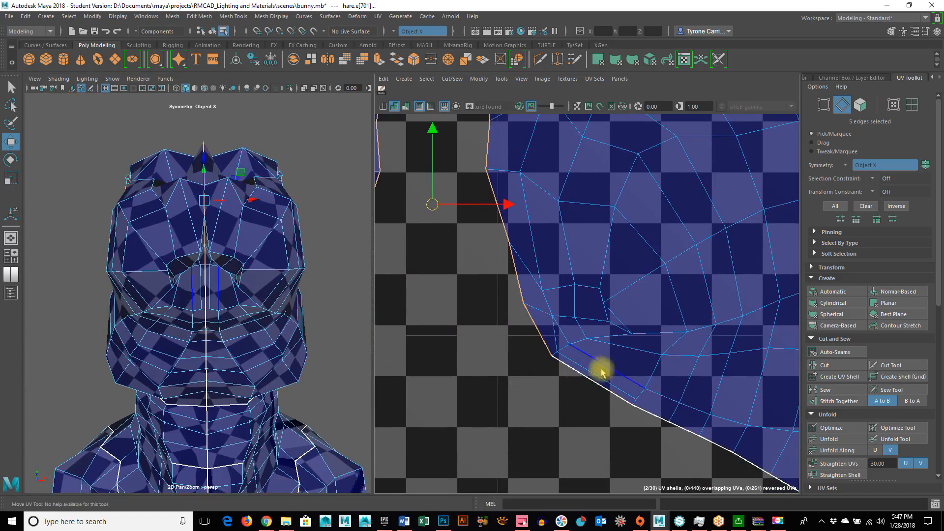
{"action": "right_click_drag", "start_coordinate": [643, 397], "coordinate": [650, 363], "text": "alt"}
{"action": "middle_click_drag", "start_coordinate": [649, 363], "coordinate": [514, 347], "text": "alt"}
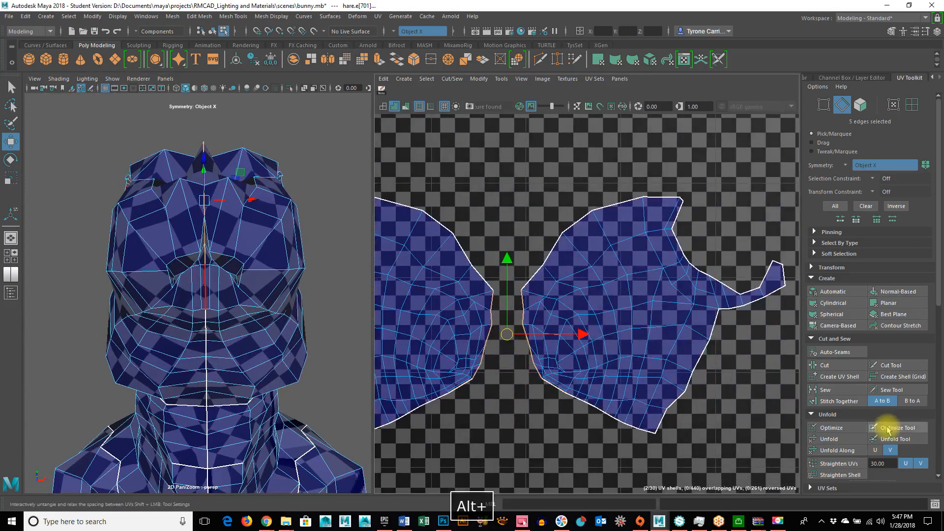
{"action": "left_click", "coordinate": [834, 401]}
{"action": "left_click", "coordinate": [831, 407]}
{"action": "key", "text": "ctrl+z"}
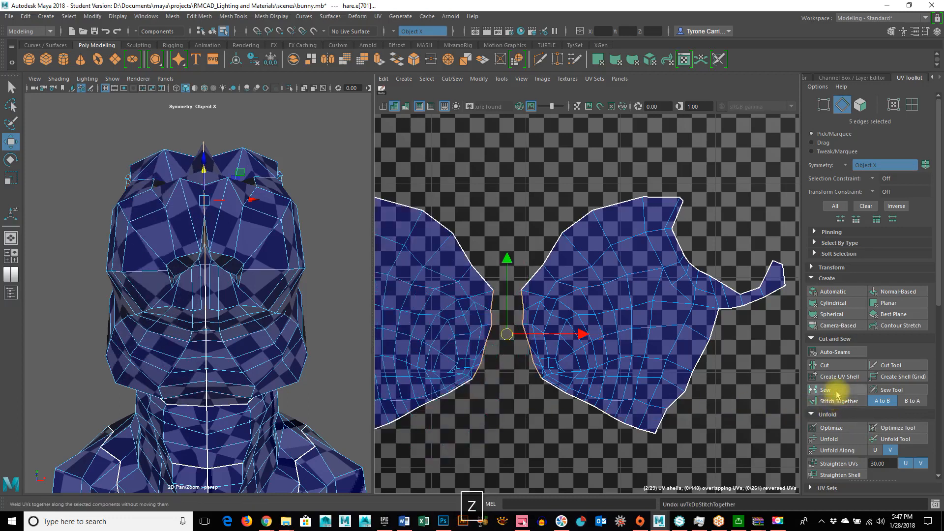
Step: Sew the two head halves into one symmetrical shell along the selected centre-line edges
{"action": "left_click", "coordinate": [836, 390]}
{"action": "right_click_drag", "start_coordinate": [648, 367], "coordinate": [535, 337], "text": "alt"}
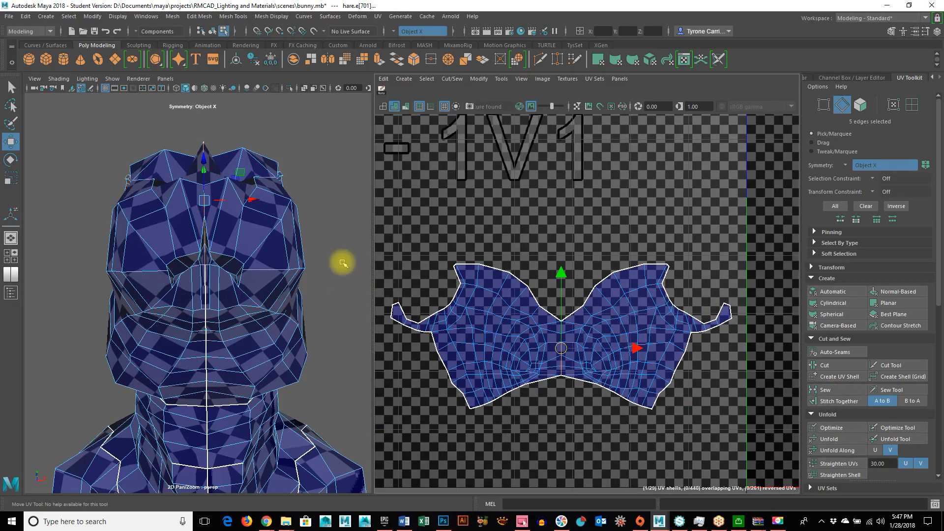
{"action": "left_click_drag", "start_coordinate": [373, 241], "coordinate": [680, 427]}
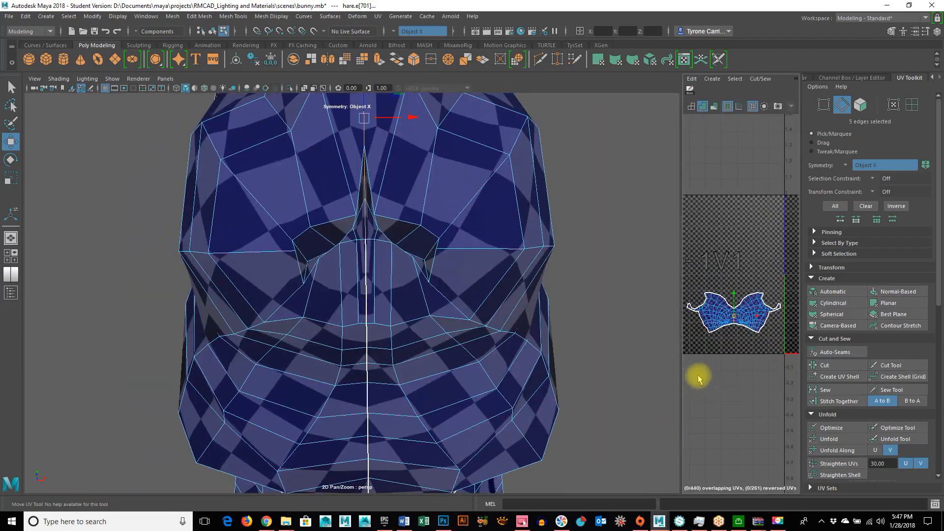
{"action": "left_click_drag", "start_coordinate": [682, 377], "coordinate": [362, 354]}
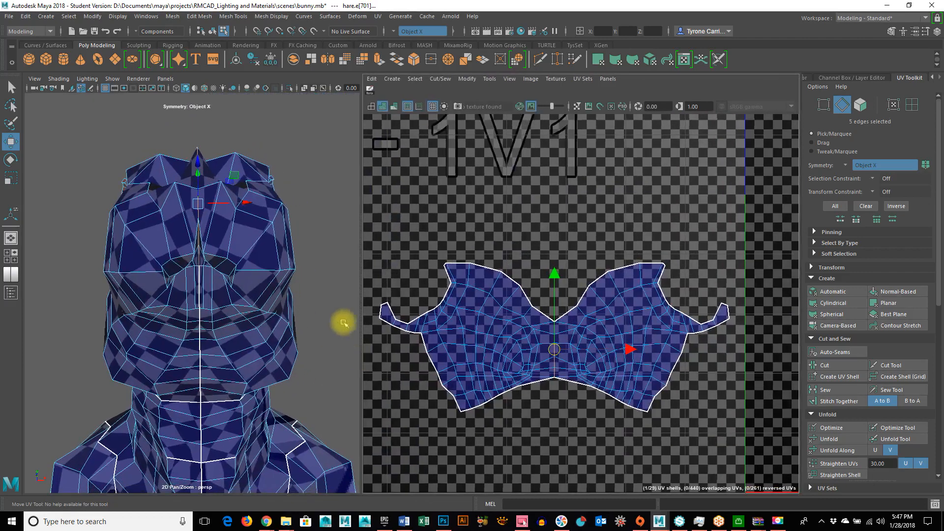
Step: Select all the UVs of the joined head shell and optimize them
{"action": "left_click_drag", "start_coordinate": [370, 243], "coordinate": [765, 469]}
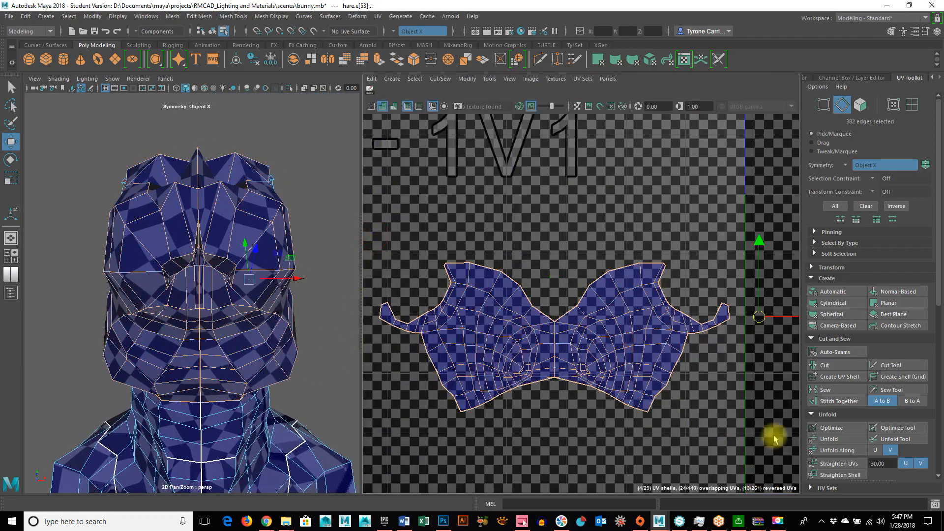
{"action": "right_click_drag", "start_coordinate": [655, 320], "coordinate": [697, 323]}
{"action": "left_click_drag", "start_coordinate": [368, 231], "coordinate": [767, 462]}
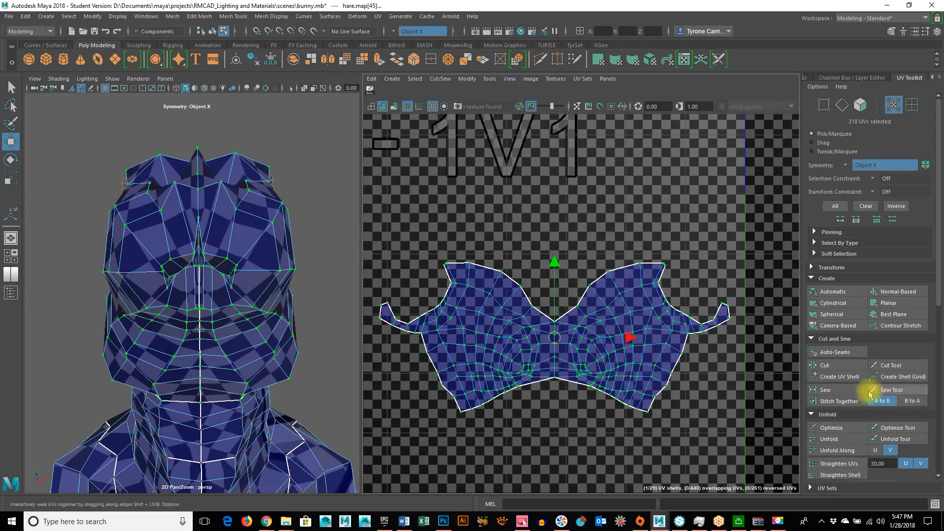
{"action": "left_click", "coordinate": [843, 430]}
Step: Examine the head's checker pattern and centre seam on the model and in the UV layout, and return to object mode
{"action": "left_click_drag", "start_coordinate": [219, 313], "coordinate": [196, 345], "text": "alt"}
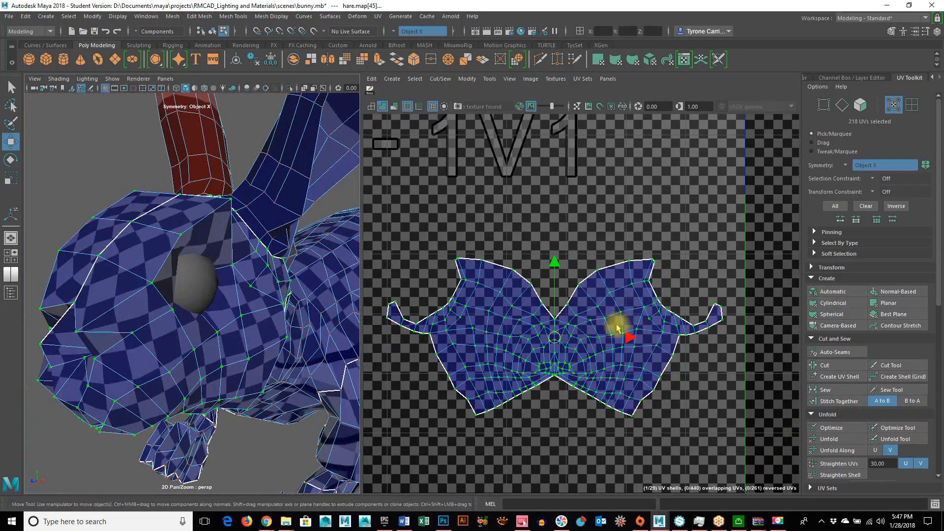
{"action": "left_click_drag", "start_coordinate": [196, 344], "coordinate": [202, 299], "text": "alt"}
{"action": "scroll", "coordinate": [595, 358], "scroll_direction": "up", "scroll_amount": 10}
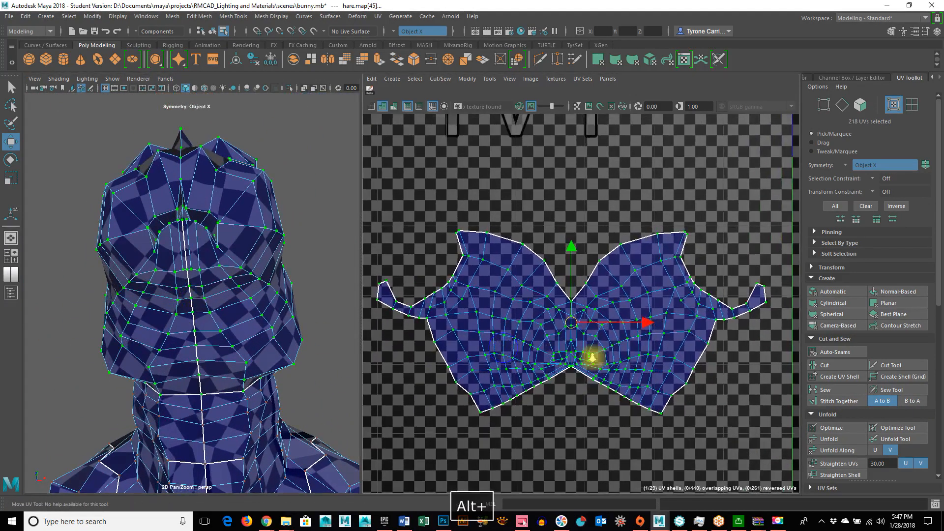
{"action": "middle_click_drag", "start_coordinate": [545, 344], "coordinate": [482, 282], "text": "alt"}
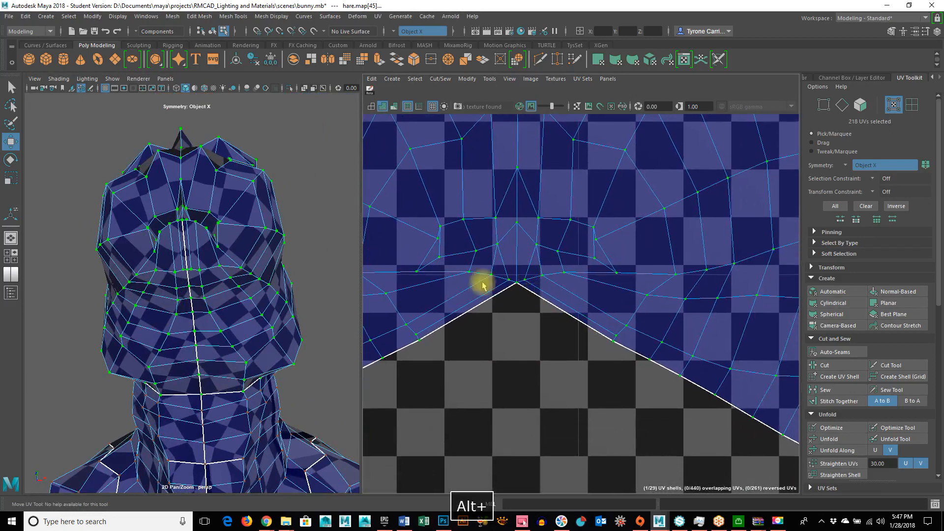
{"action": "right_click_drag", "start_coordinate": [442, 297], "coordinate": [601, 320], "text": "alt"}
{"action": "left_click_drag", "start_coordinate": [195, 344], "coordinate": [214, 303], "text": "alt"}
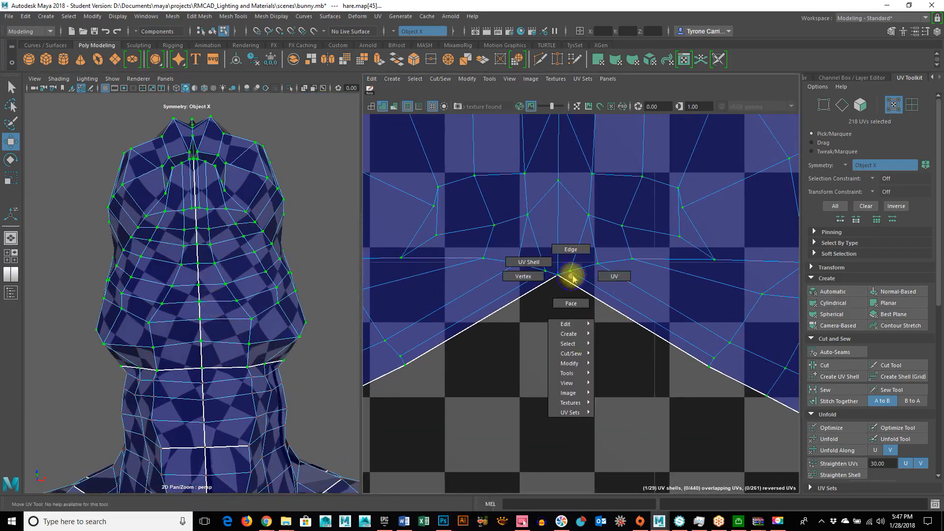
{"action": "mouse_move", "coordinate": [553, 275]}
{"action": "left_mouse_down"}
{"action": "mouse_move", "coordinate": [551, 309]}
{"action": "mouse_move", "coordinate": [555, 291]}
{"action": "left_mouse_up"}
{"action": "left_click_drag", "start_coordinate": [214, 252], "coordinate": [156, 302], "text": "alt"}
{"action": "key", "text": "z"}
{"action": "right_click_drag", "start_coordinate": [219, 231], "coordinate": [266, 205]}
{"action": "right_click_drag", "start_coordinate": [733, 341], "coordinate": [535, 318], "text": "alt"}
{"action": "right_click_drag", "start_coordinate": [664, 323], "coordinate": [648, 317], "text": "alt"}
{"action": "middle_click_drag", "start_coordinate": [647, 316], "coordinate": [545, 308], "text": "alt"}
{"action": "right_click_drag", "start_coordinate": [722, 320], "coordinate": [659, 319], "text": "alt"}
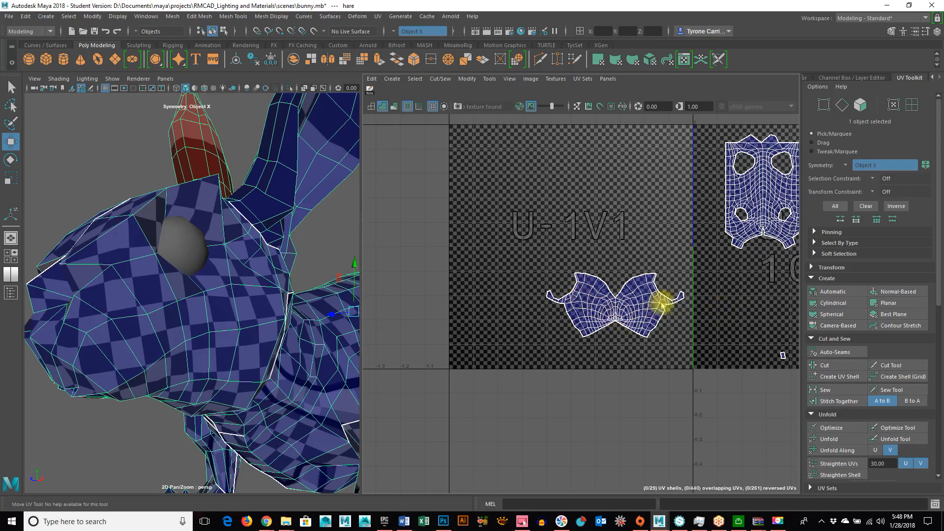
Step: Select the whole head shell and move it into tile U1V1, below the torso shell
{"action": "right_click_drag", "start_coordinate": [574, 289], "coordinate": [632, 291]}
{"action": "left_click_drag", "start_coordinate": [492, 255], "coordinate": [623, 313]}
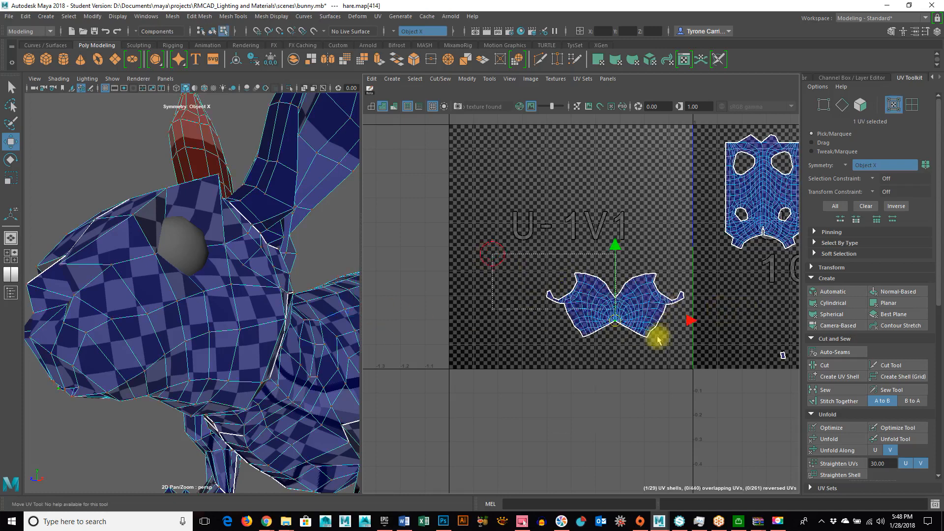
{"action": "left_click_drag", "start_coordinate": [702, 386], "coordinate": [702, 387]}
{"action": "left_click_drag", "start_coordinate": [630, 313], "coordinate": [752, 312]}
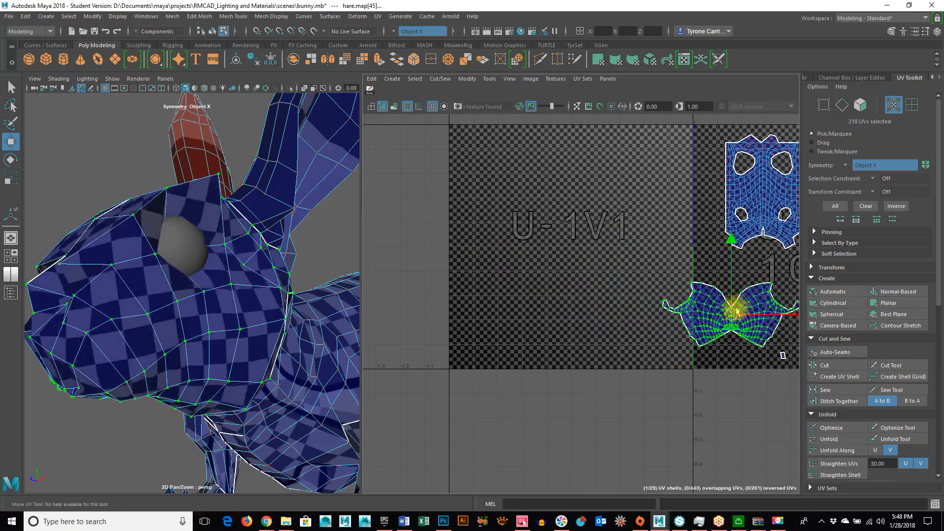
{"action": "middle_click_drag", "start_coordinate": [666, 280], "coordinate": [418, 326], "text": "alt"}
{"action": "right_click_drag", "start_coordinate": [560, 337], "coordinate": [523, 348], "text": "alt"}
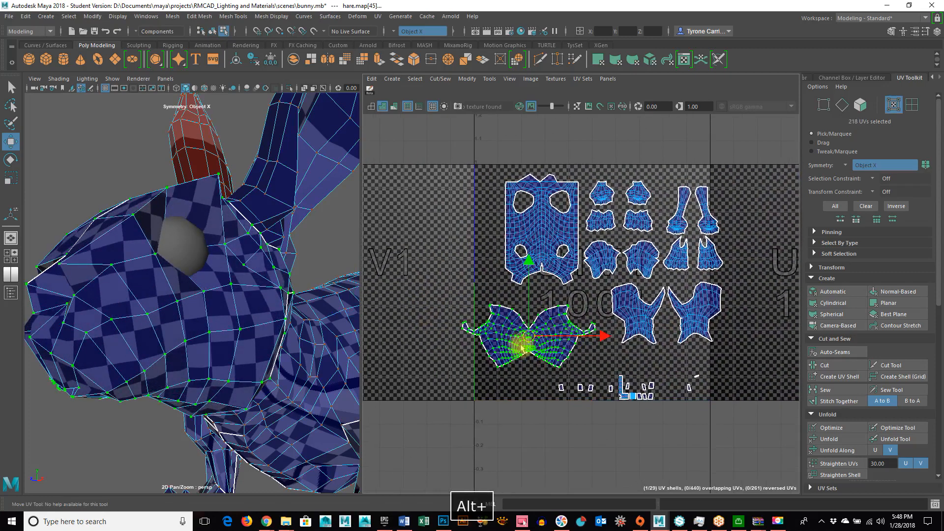
{"action": "left_click_drag", "start_coordinate": [528, 343], "coordinate": [538, 337]}
{"action": "left_click_drag", "start_coordinate": [542, 329], "coordinate": [542, 326]}
Step: Select the faces of the small unarranged shells along the bottom of U1V1 and check which parts of the bunny they cover
{"action": "right_click", "coordinate": [601, 372]}
{"action": "right_click_drag", "start_coordinate": [609, 391], "coordinate": [608, 392]}
{"action": "left_click_drag", "start_coordinate": [536, 369], "coordinate": [759, 438]}
{"action": "right_click_drag", "start_coordinate": [366, 348], "coordinate": [227, 327], "text": "alt"}
{"action": "right_click_drag", "start_coordinate": [285, 327], "coordinate": [200, 340], "text": "alt"}
{"action": "left_click_drag", "start_coordinate": [200, 339], "coordinate": [111, 337], "text": "alt"}
{"action": "right_click_drag", "start_coordinate": [113, 337], "coordinate": [256, 337], "text": "alt"}
{"action": "left_click_drag", "start_coordinate": [256, 338], "coordinate": [186, 295], "text": "alt"}
{"action": "right_click_drag", "start_coordinate": [185, 295], "coordinate": [200, 333], "text": "alt"}
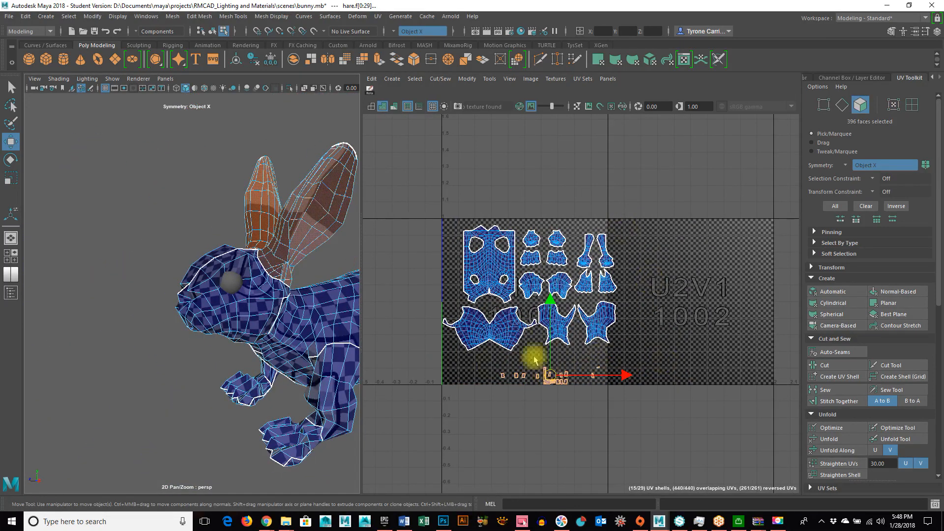
{"action": "left_click_drag", "start_coordinate": [242, 326], "coordinate": [234, 300], "text": "alt"}
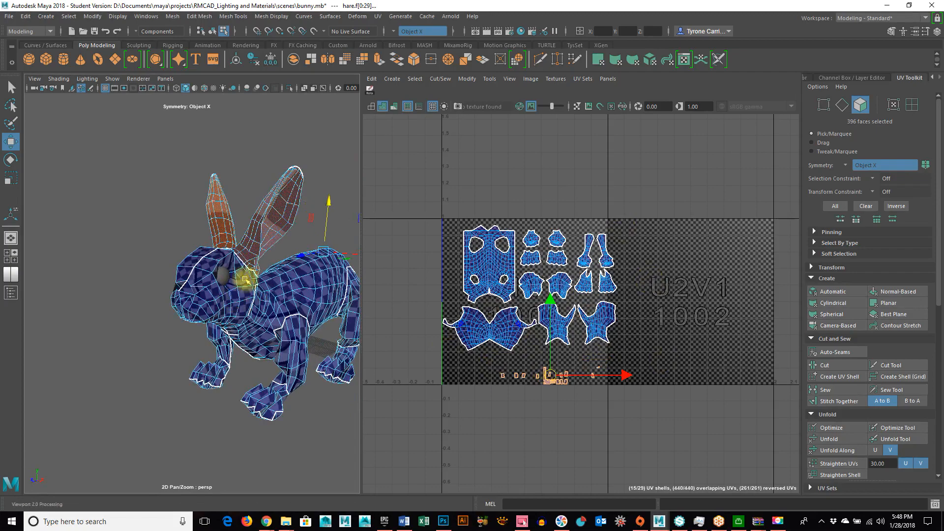
Step: Select the head shell, scale it down slightly, and reposition it beneath the torso shell
{"action": "right_click_drag", "start_coordinate": [560, 342], "coordinate": [868, 216], "text": "alt"}
{"action": "right_click_drag", "start_coordinate": [497, 321], "coordinate": [749, 291], "text": "alt"}
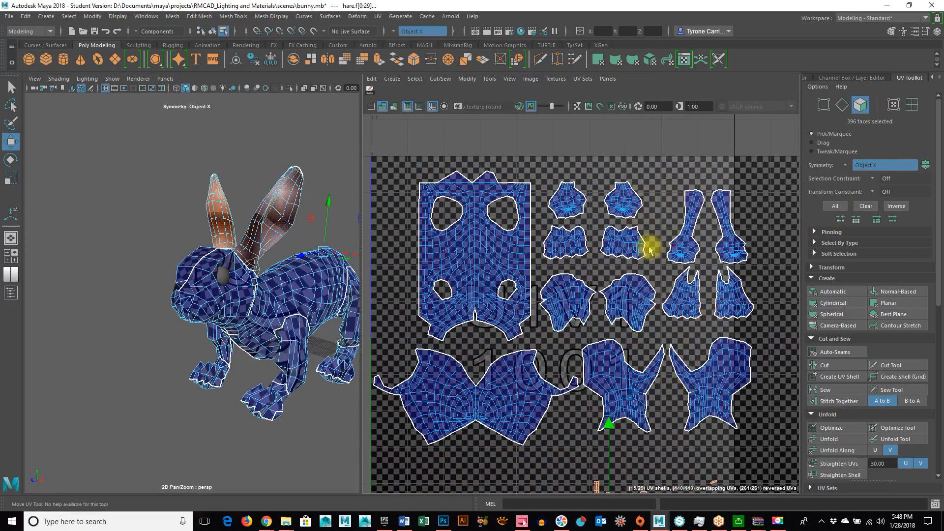
{"action": "left_click_drag", "start_coordinate": [254, 360], "coordinate": [225, 339], "text": "alt"}
{"action": "right_click_drag", "start_coordinate": [226, 338], "coordinate": [280, 344], "text": "alt"}
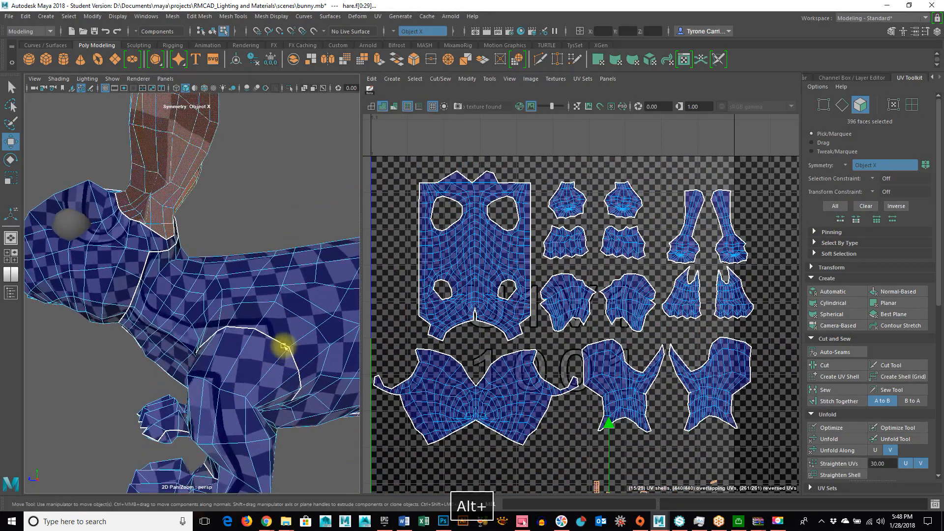
{"action": "right_click_drag", "start_coordinate": [466, 395], "coordinate": [507, 386]}
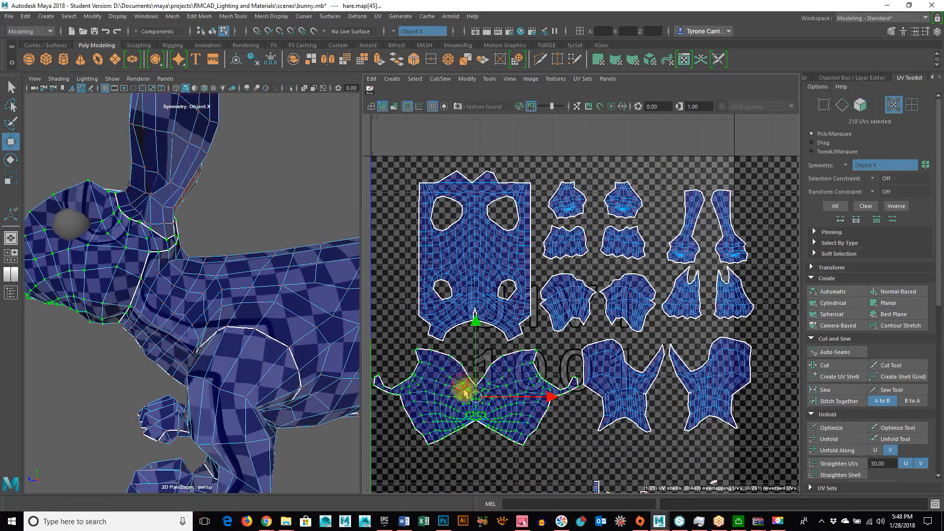
{"action": "right_click_drag", "start_coordinate": [482, 419], "coordinate": [520, 398], "text": "ctrl"}
{"action": "key", "text": "r"}
{"action": "middle_click_drag", "start_coordinate": [611, 371], "coordinate": [618, 352]}
{"action": "key", "text": "w"}
{"action": "middle_click_drag", "start_coordinate": [476, 396], "coordinate": [473, 391]}
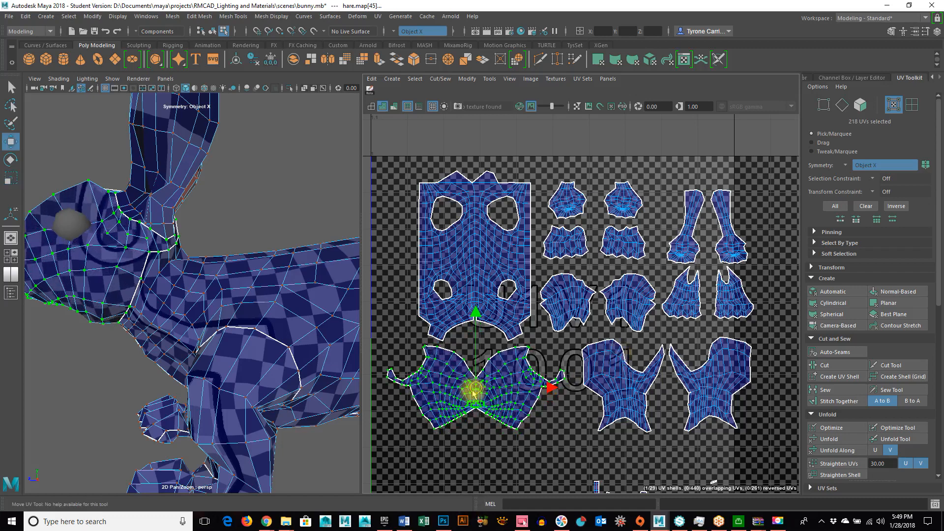
Step: Select all the arranged torso, leg and head shells and move them together to shift the leg shells inside tile U1V1
{"action": "right_click_drag", "start_coordinate": [673, 431], "coordinate": [579, 418], "text": "alt"}
{"action": "middle_click_drag", "start_coordinate": [671, 427], "coordinate": [629, 415], "text": "alt"}
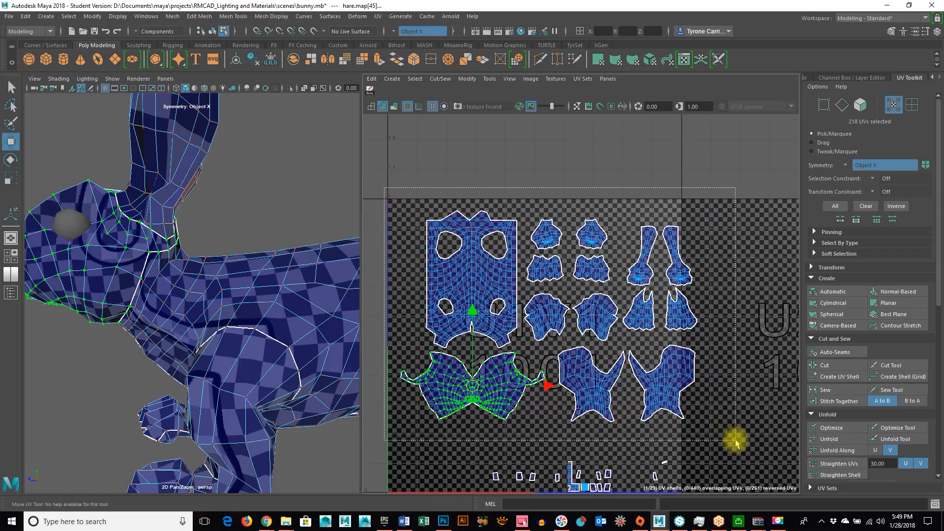
{"action": "right_click_drag", "start_coordinate": [617, 421], "coordinate": [565, 401], "text": "alt"}
{"action": "middle_click_drag", "start_coordinate": [565, 401], "coordinate": [585, 317], "text": "alt"}
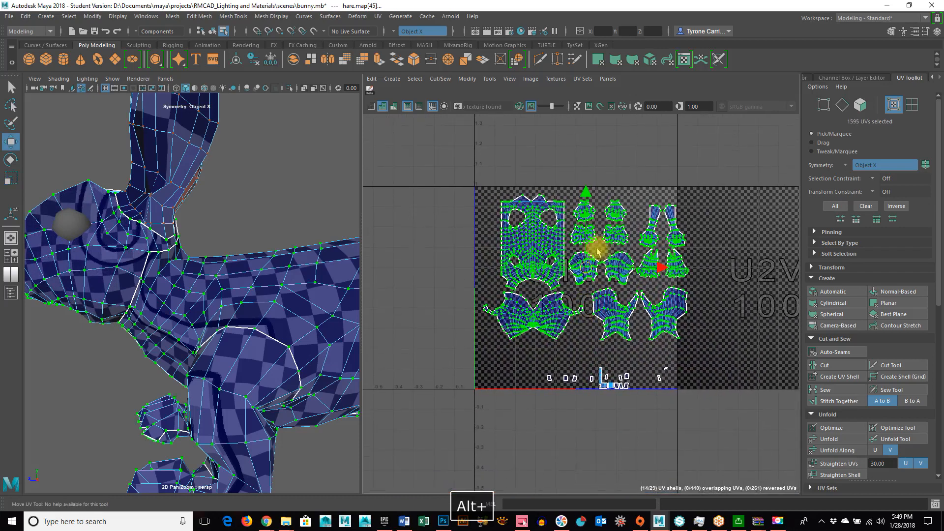
{"action": "left_click_drag", "start_coordinate": [596, 264], "coordinate": [579, 270]}
Step: Select only the head shell and nudge it along U so it lies fully inside tile U1V1
{"action": "mouse_move", "coordinate": [558, 327]}
{"action": "right_mouse_down", "text": "alt"}
{"action": "mouse_move", "coordinate": [553, 338]}
{"action": "mouse_move", "coordinate": [576, 321]}
{"action": "right_mouse_up", "text": "alt"}
{"action": "left_click_drag", "start_coordinate": [524, 299], "coordinate": [570, 339]}
{"action": "right_click_drag", "start_coordinate": [571, 340], "coordinate": [595, 352], "text": "ctrl"}
{"action": "right_click_drag", "start_coordinate": [573, 284], "coordinate": [533, 337], "text": "alt"}
{"action": "middle_click_drag", "start_coordinate": [532, 338], "coordinate": [525, 342], "text": "alt"}
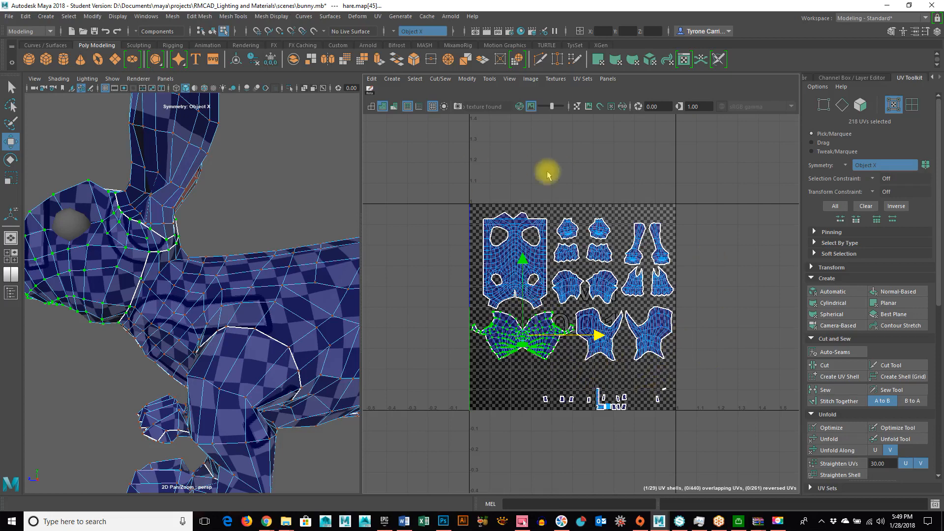
Step: Return the bunny to object mode and examine its checker pattern and the arranged shells in U1V1
{"action": "right_click_drag", "start_coordinate": [569, 333], "coordinate": [786, 273], "text": "alt"}
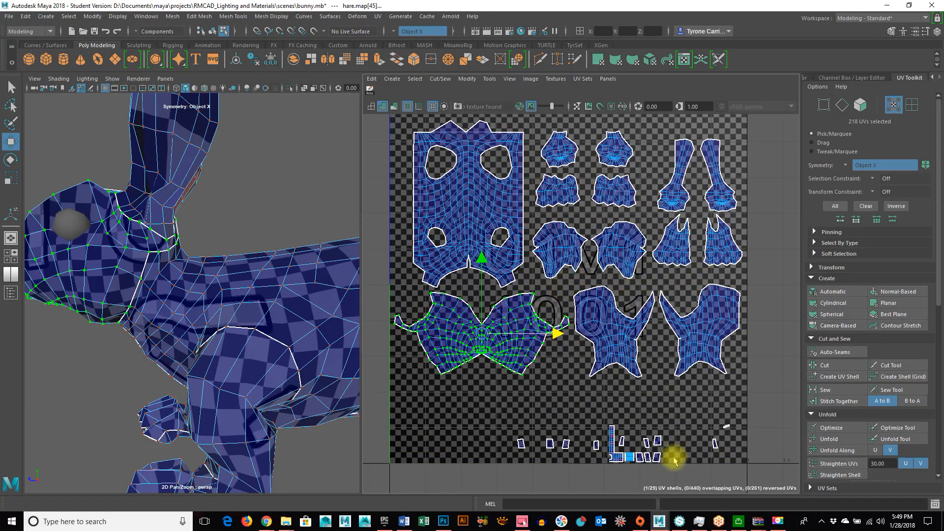
{"action": "left_click_drag", "start_coordinate": [295, 320], "coordinate": [321, 320], "text": "alt"}
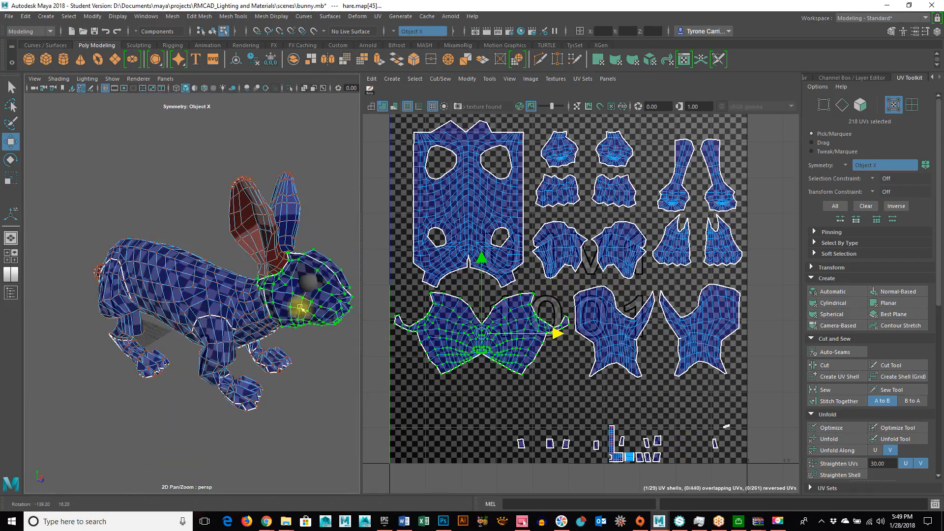
{"action": "right_click_drag", "start_coordinate": [266, 276], "coordinate": [325, 217]}
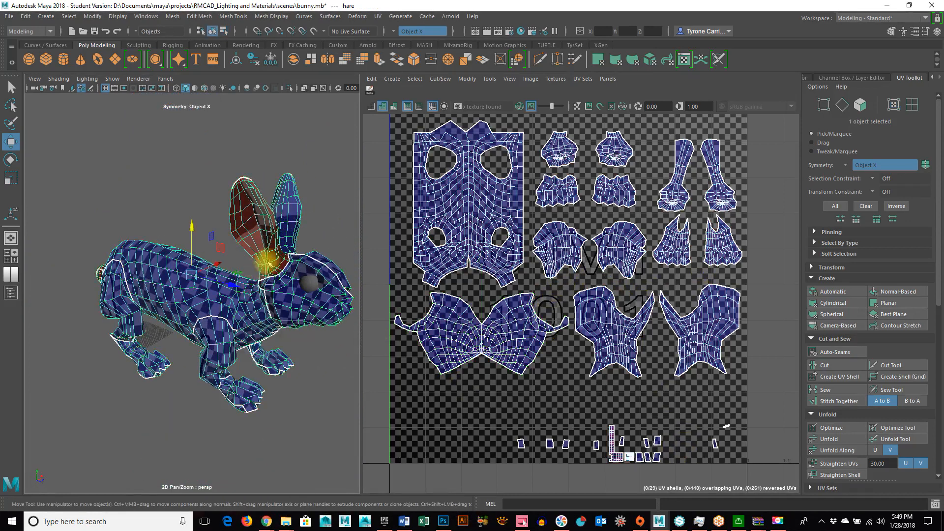
{"action": "left_click", "coordinate": [329, 222]}
{"action": "left_click", "coordinate": [287, 290]}
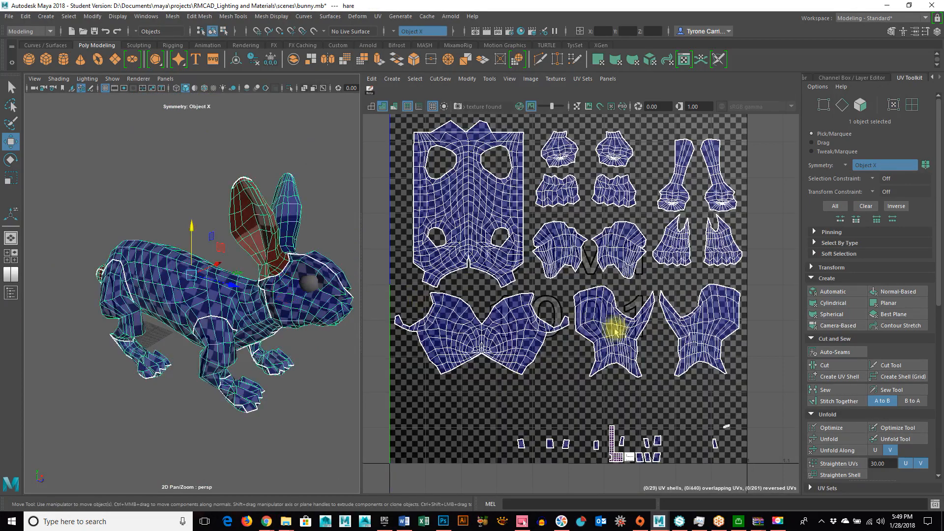
{"action": "right_click_drag", "start_coordinate": [612, 331], "coordinate": [659, 331], "text": "alt"}
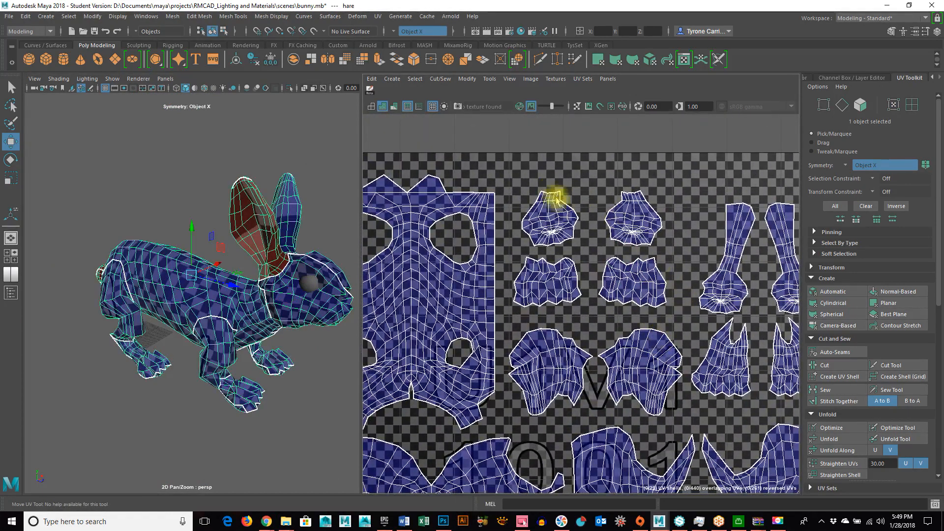
{"action": "right_click_drag", "start_coordinate": [556, 196], "coordinate": [574, 322], "text": "alt"}
{"action": "middle_click_drag", "start_coordinate": [605, 385], "coordinate": [600, 285], "text": "alt"}
{"action": "key", "text": "f"}
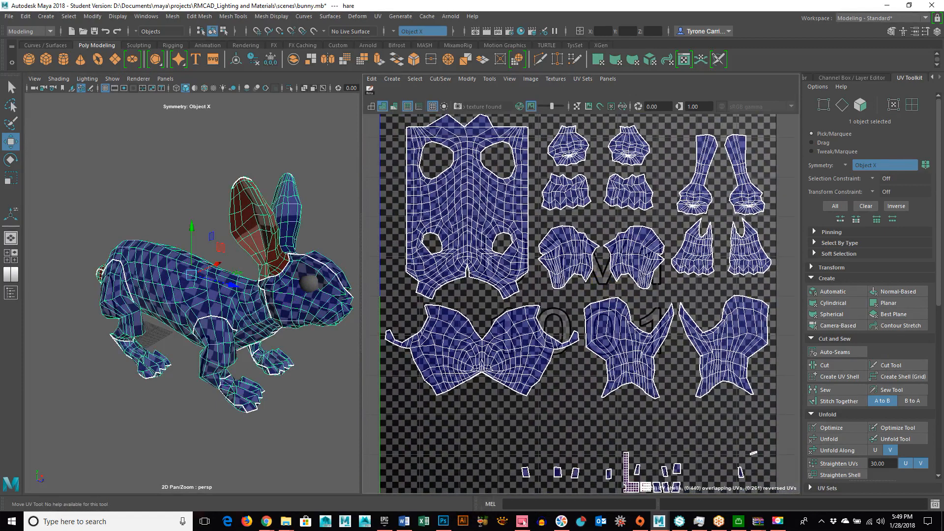